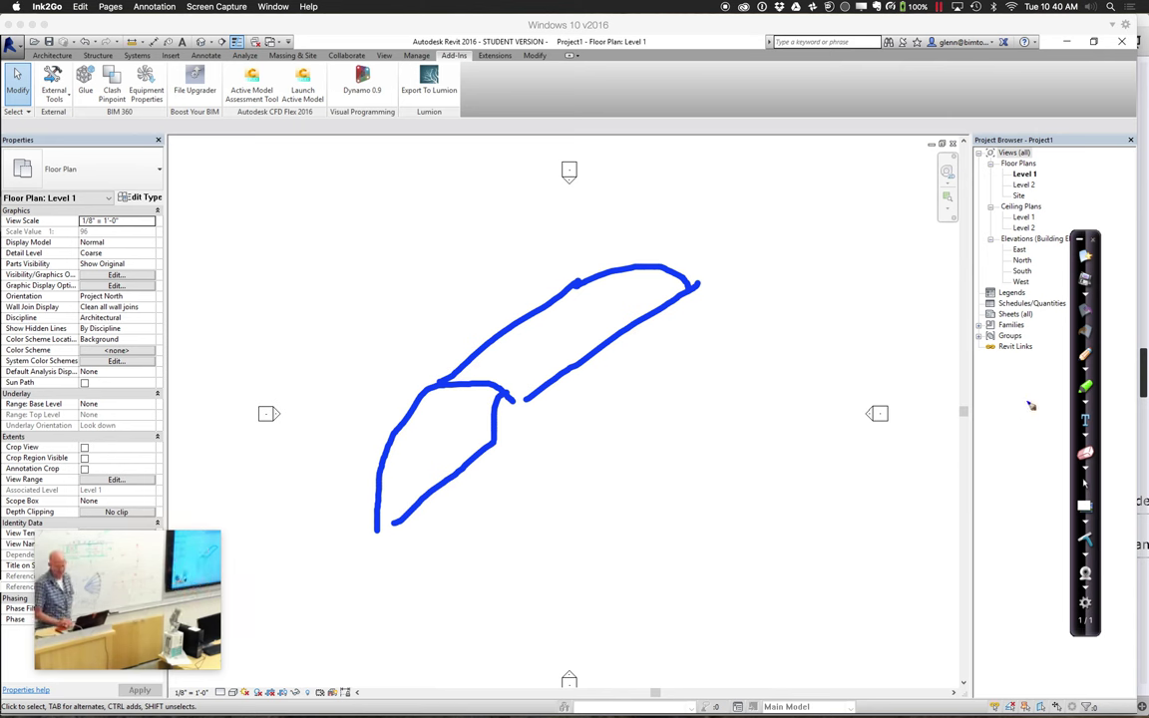
# - Mark three corners of the blue sketch with red pen dots: the lowest end, the upper-left bend and the lower end of the long straight edge
pyautogui.click(1084, 367)
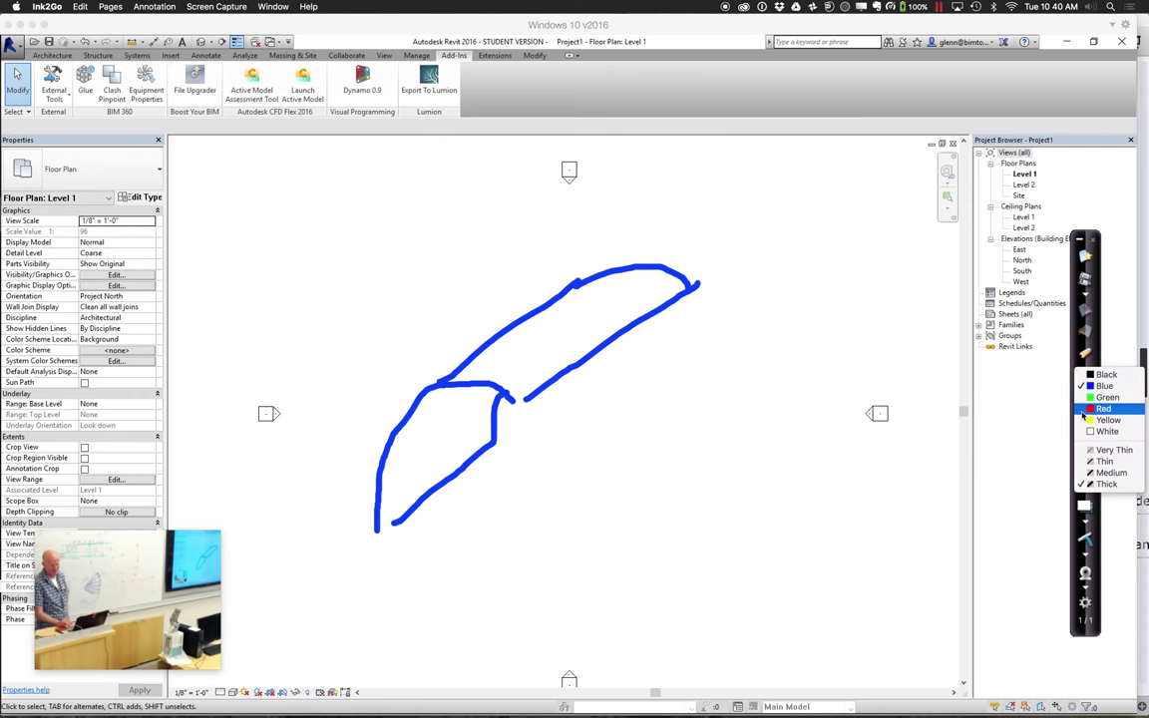
pyautogui.click(1093, 397)
pyautogui.click(377, 531)
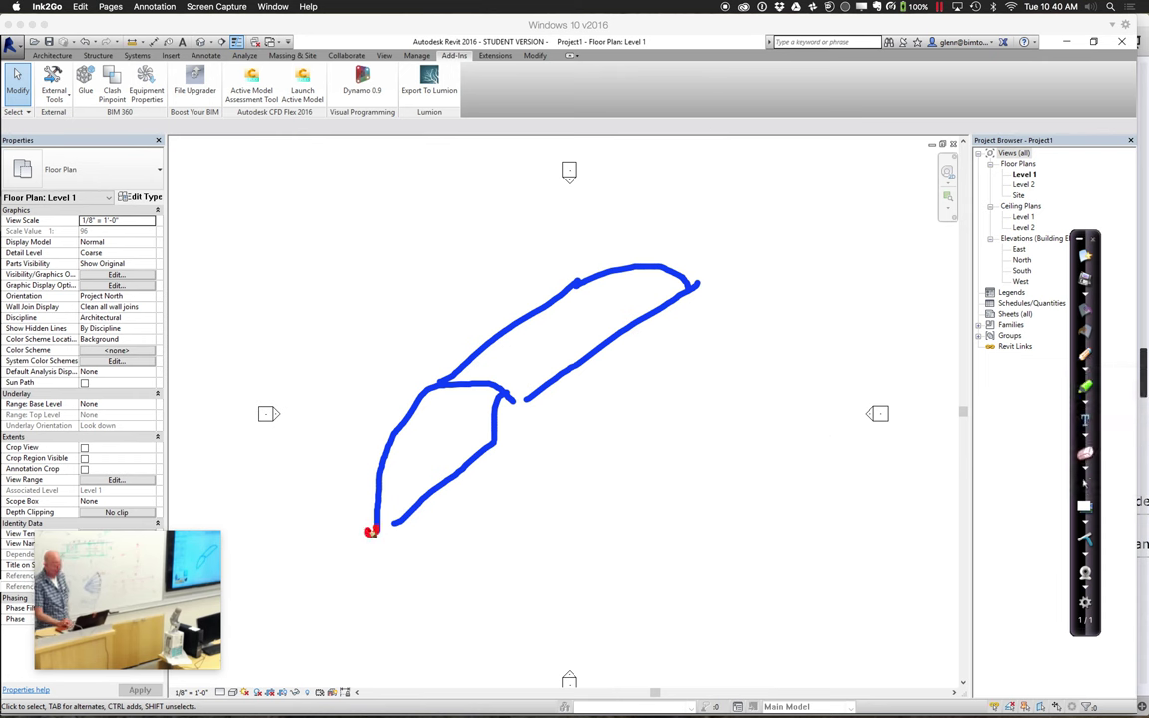
pyautogui.click(416, 394)
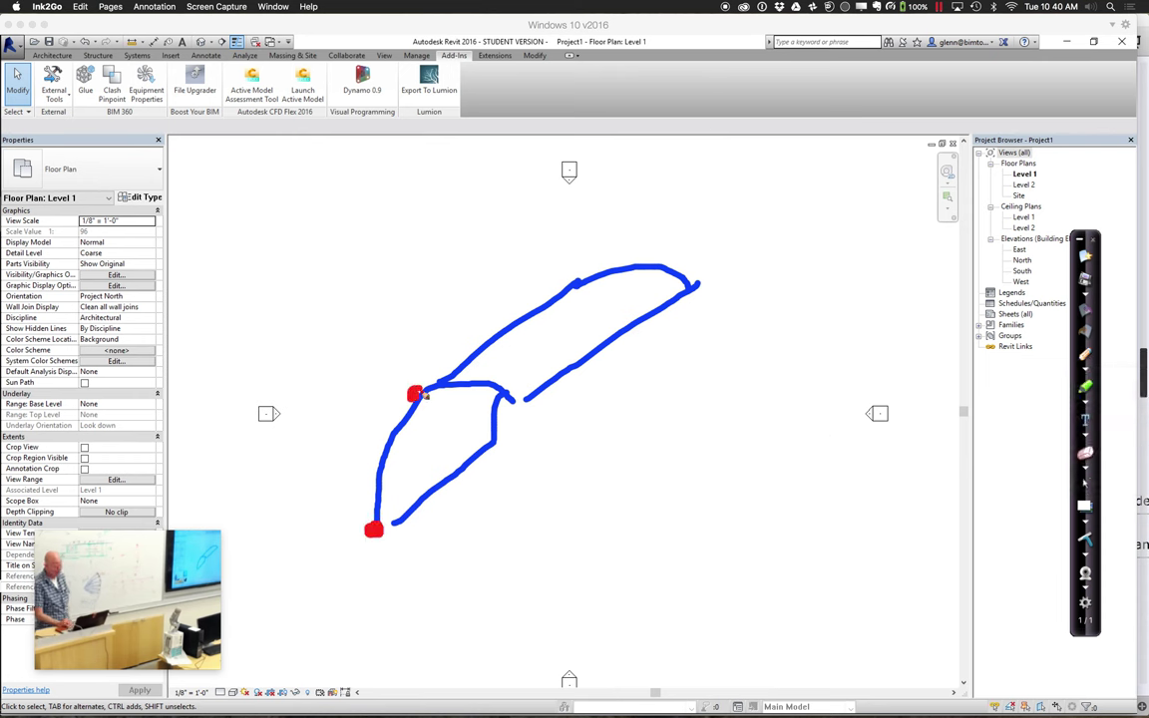
pyautogui.click(517, 405)
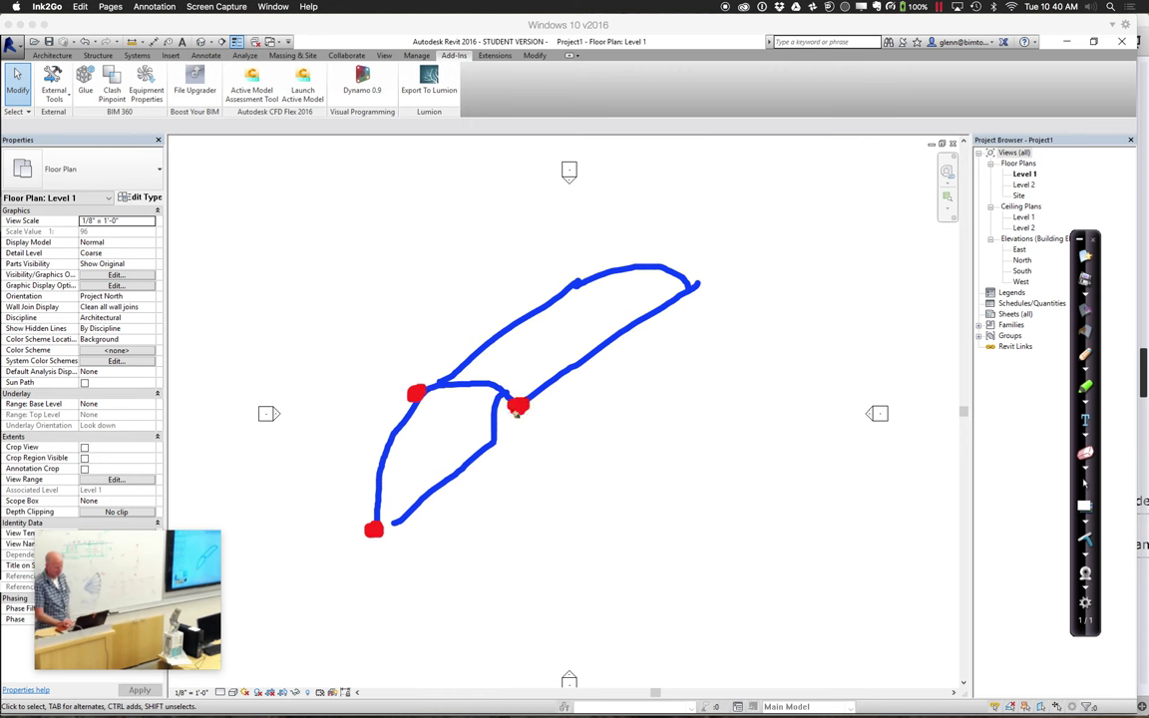
# - Trace the two long edges of the upper shape and the diagonal edge of the lower shape with a yellow pen
pyautogui.click(1085, 369)
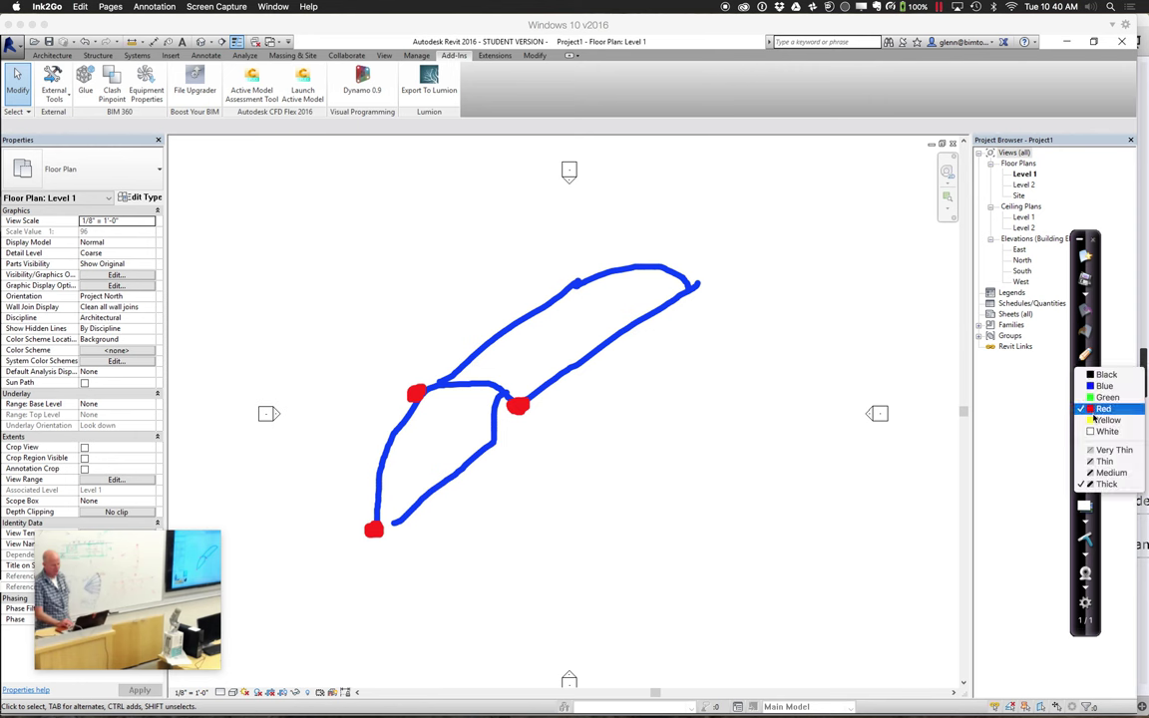
pyautogui.click(1103, 397)
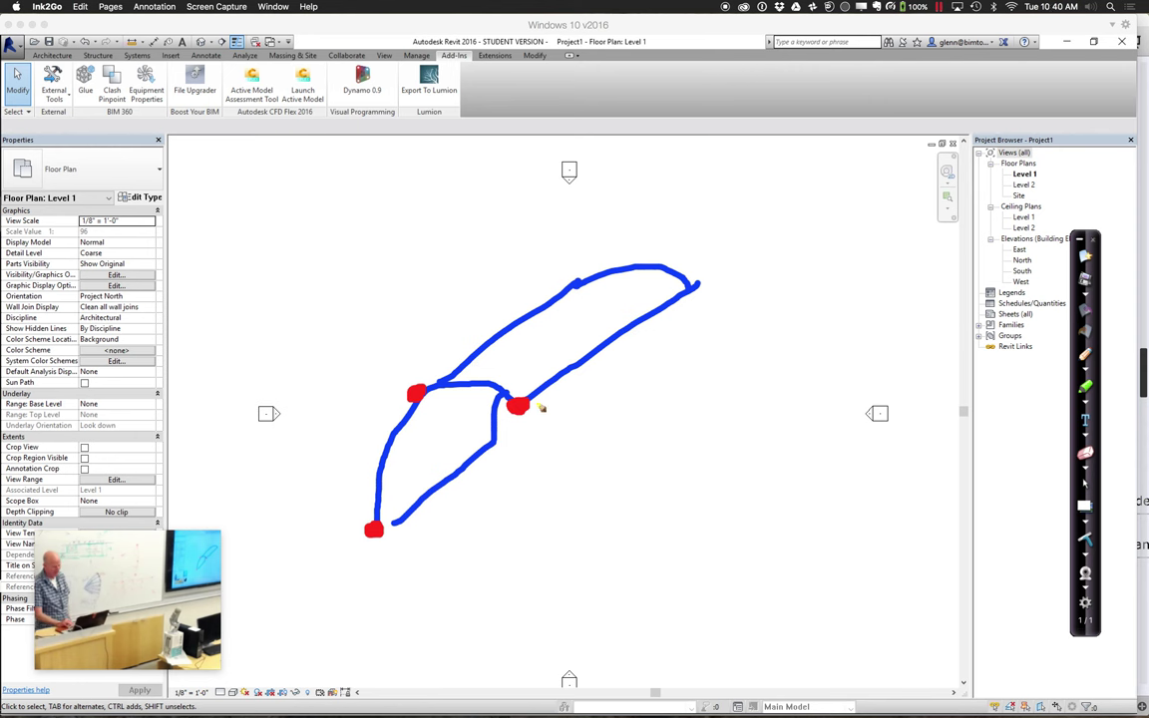
pyautogui.moveTo(532, 399)
pyautogui.mouseDown()
pyautogui.moveTo(647, 338)
pyautogui.moveTo(682, 297)
pyautogui.mouseUp()
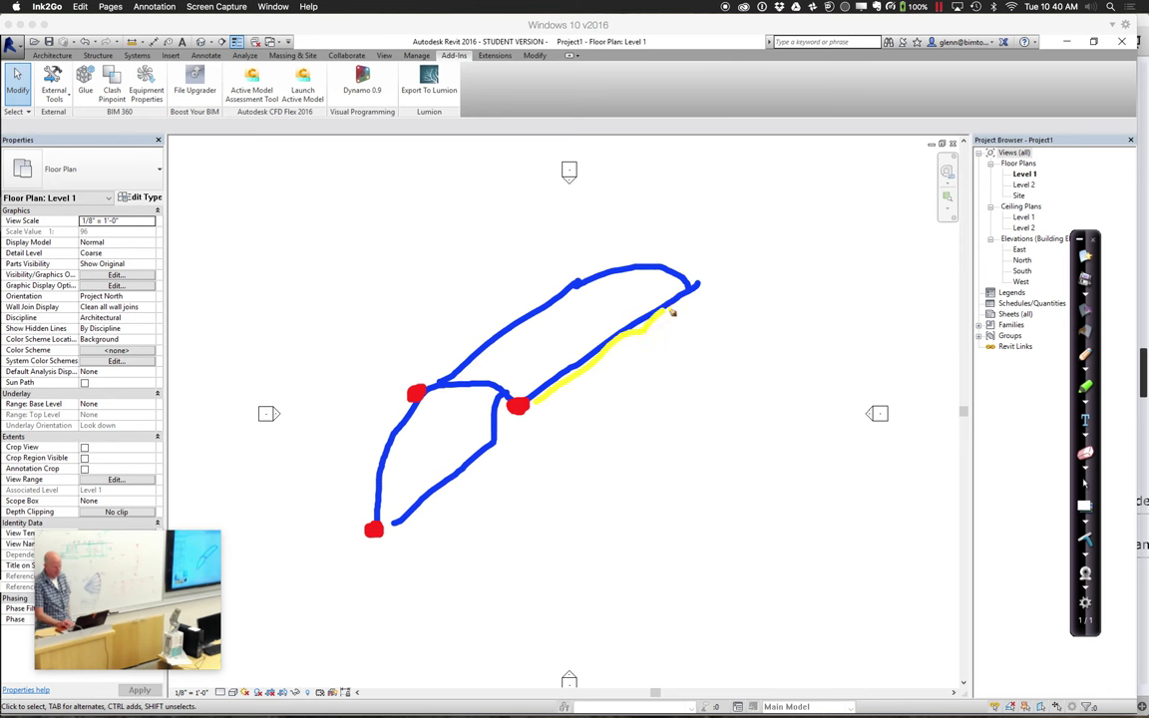
pyautogui.moveTo(439, 385); pyautogui.dragTo(565, 282)
pyautogui.moveTo(394, 521); pyautogui.dragTo(494, 456)
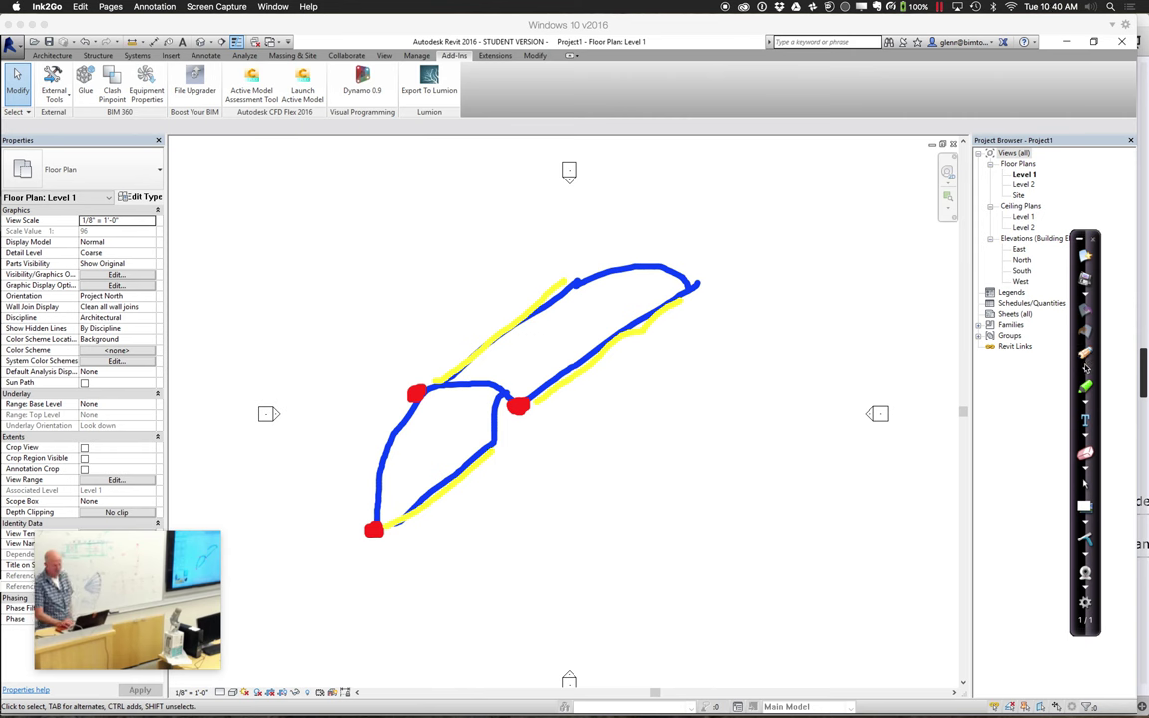
# - Mark the far ends of the three yellow-traced edges with green pen dots
pyautogui.click(1085, 401)
pyautogui.click(1097, 408)
pyautogui.click(1085, 366)
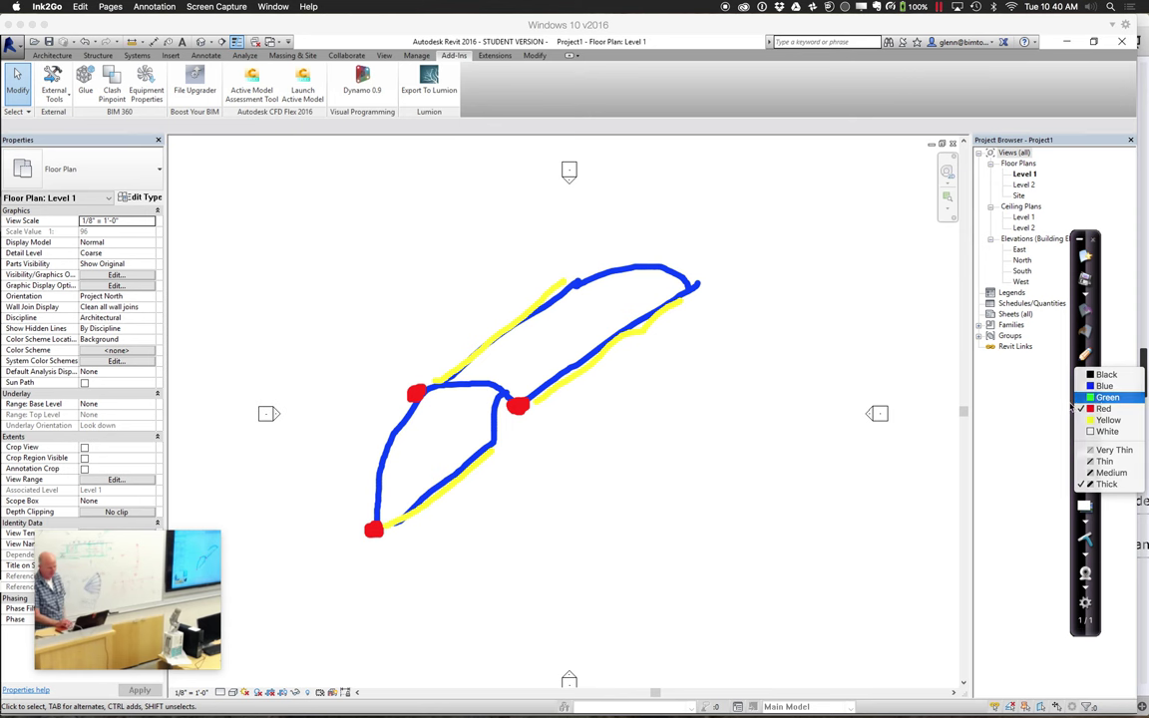
pyautogui.click(1100, 398)
pyautogui.click(489, 443)
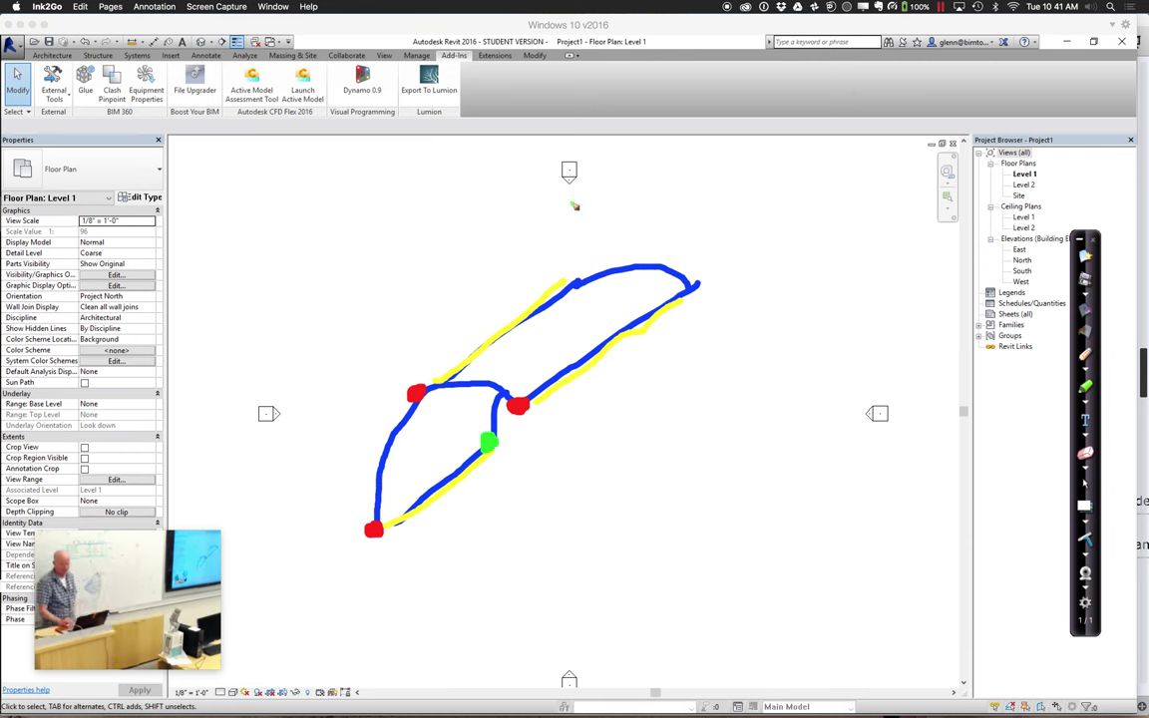
pyautogui.click(577, 289)
pyautogui.moveTo(579, 295); pyautogui.dragTo(579, 285)
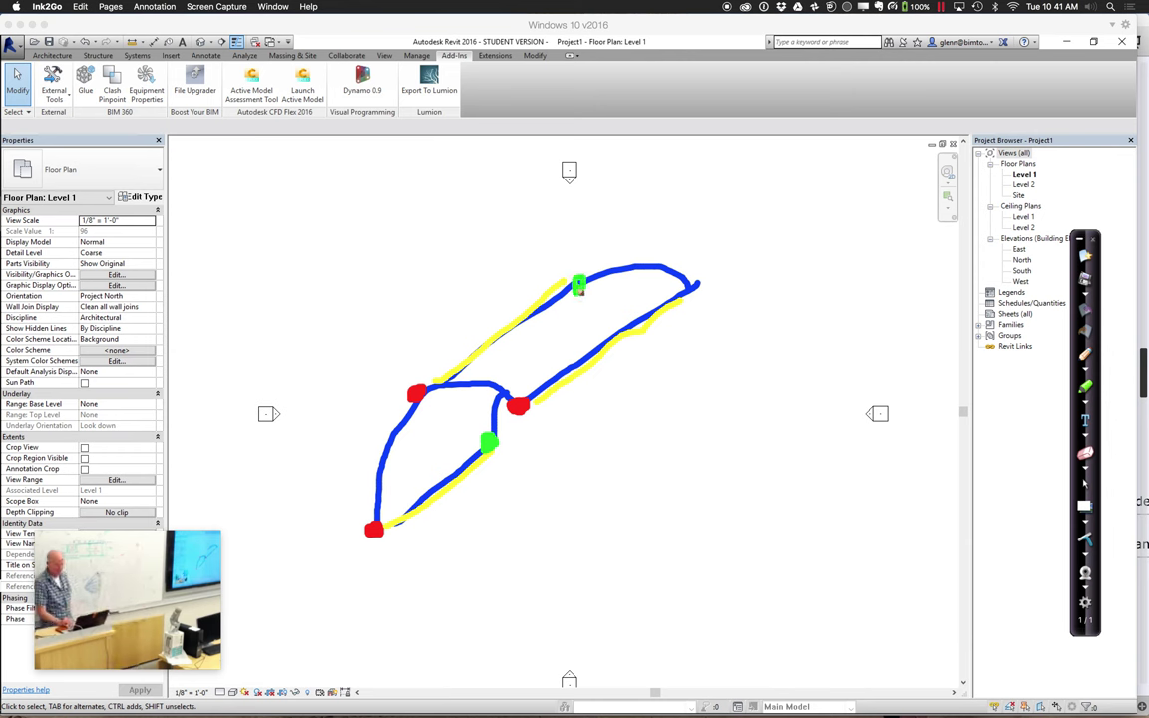
pyautogui.moveTo(698, 293); pyautogui.dragTo(691, 291)
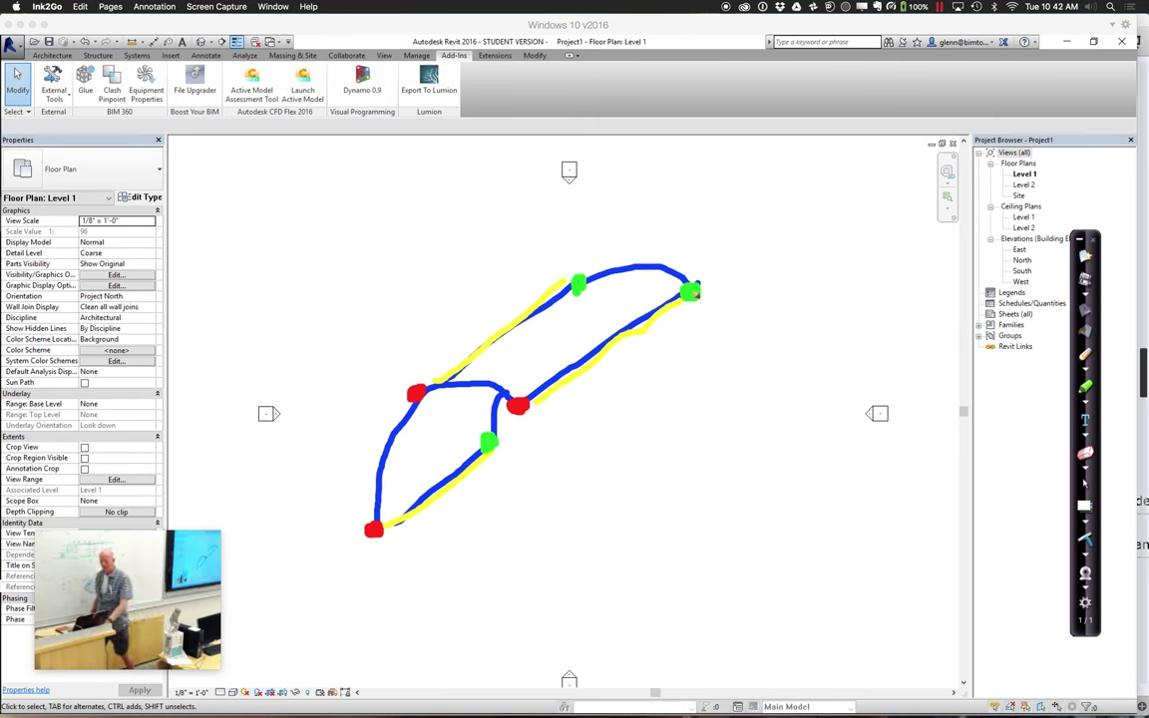
# - Draw a wavy pink highlighter curve between the red and green dots of the upper shape's long lower edge
pyautogui.click(1083, 404)
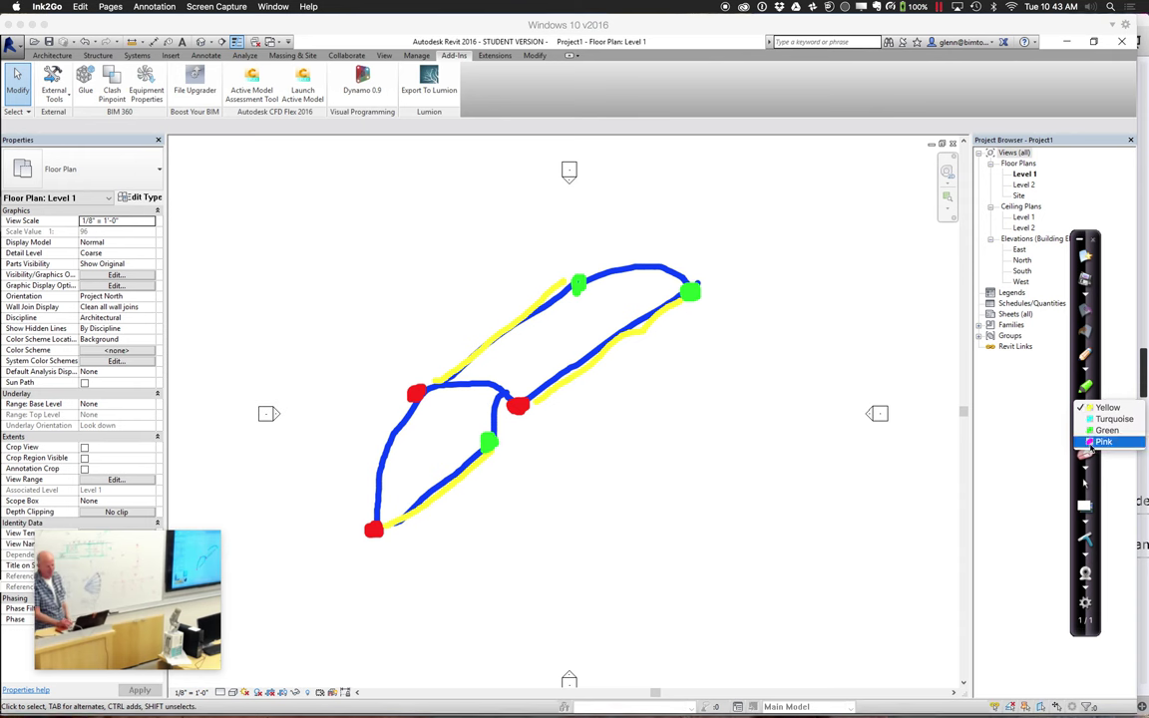
pyautogui.click(1092, 443)
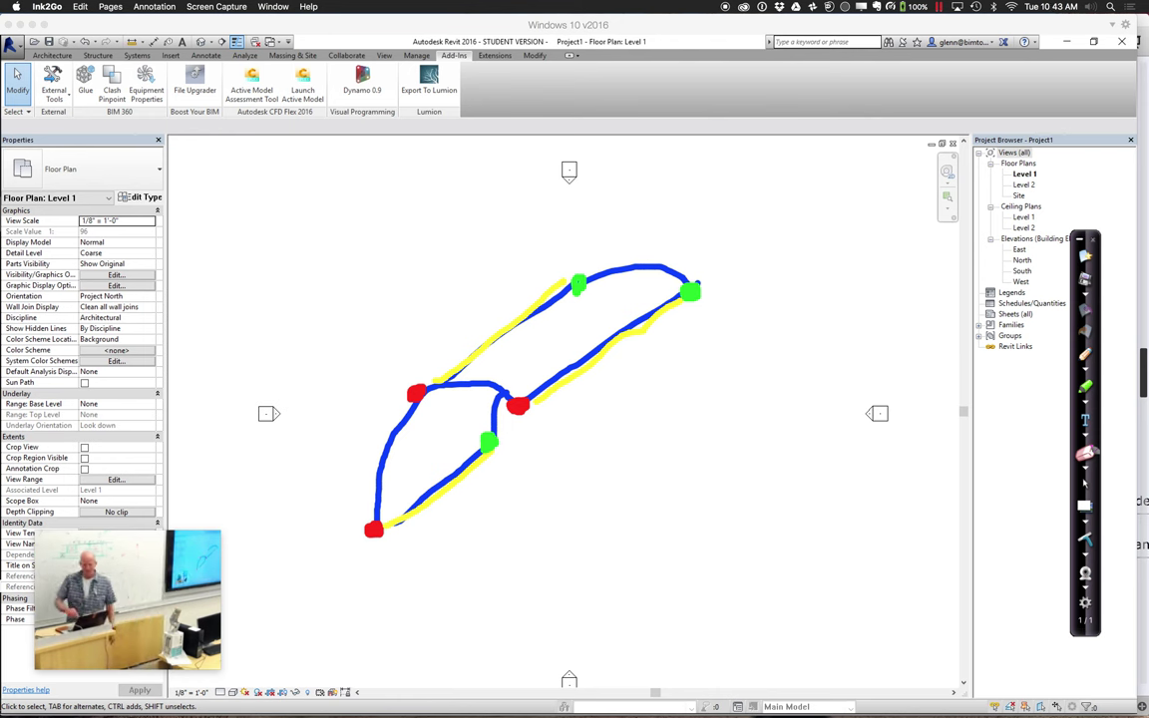
pyautogui.moveTo(520, 397)
pyautogui.mouseDown()
pyautogui.moveTo(545, 366)
pyautogui.moveTo(591, 396)
pyautogui.moveTo(605, 384)
pyautogui.moveTo(612, 328)
pyautogui.moveTo(634, 321)
pyautogui.moveTo(677, 339)
pyautogui.moveTo(688, 297)
pyautogui.mouseUp()
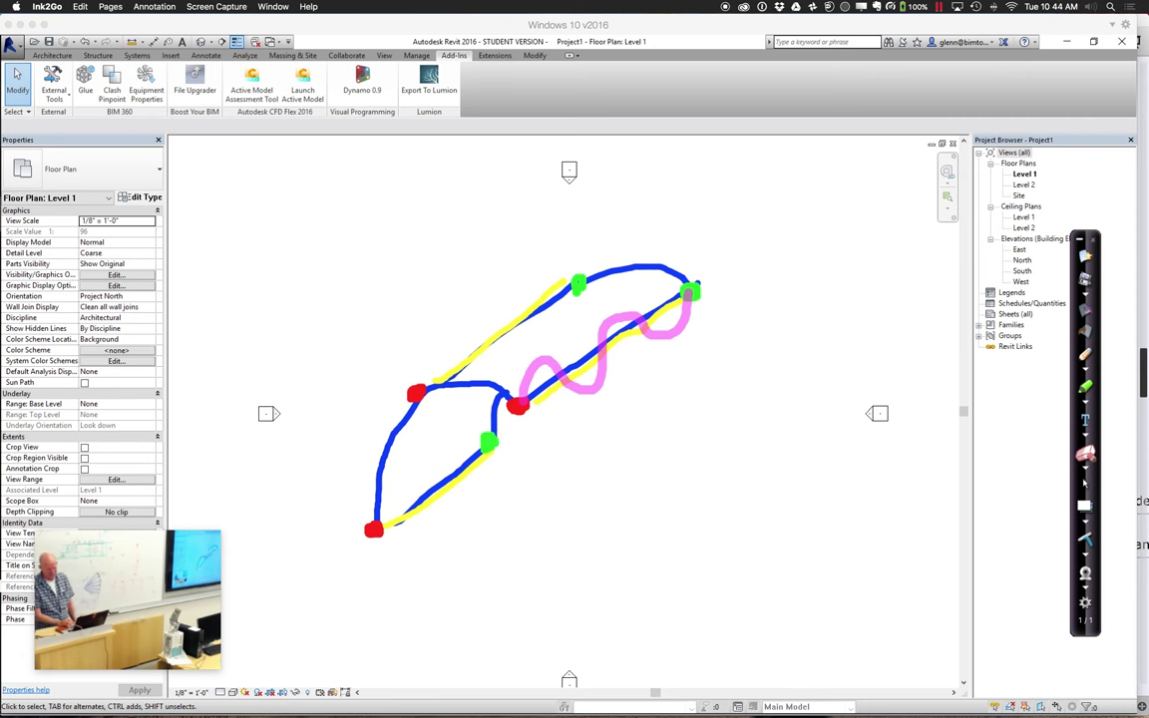
# - Clear all ink annotations from the screen and launch Dynamo 0.9 from Revit with a new blank workspace
pyautogui.press('super+BackSpace')
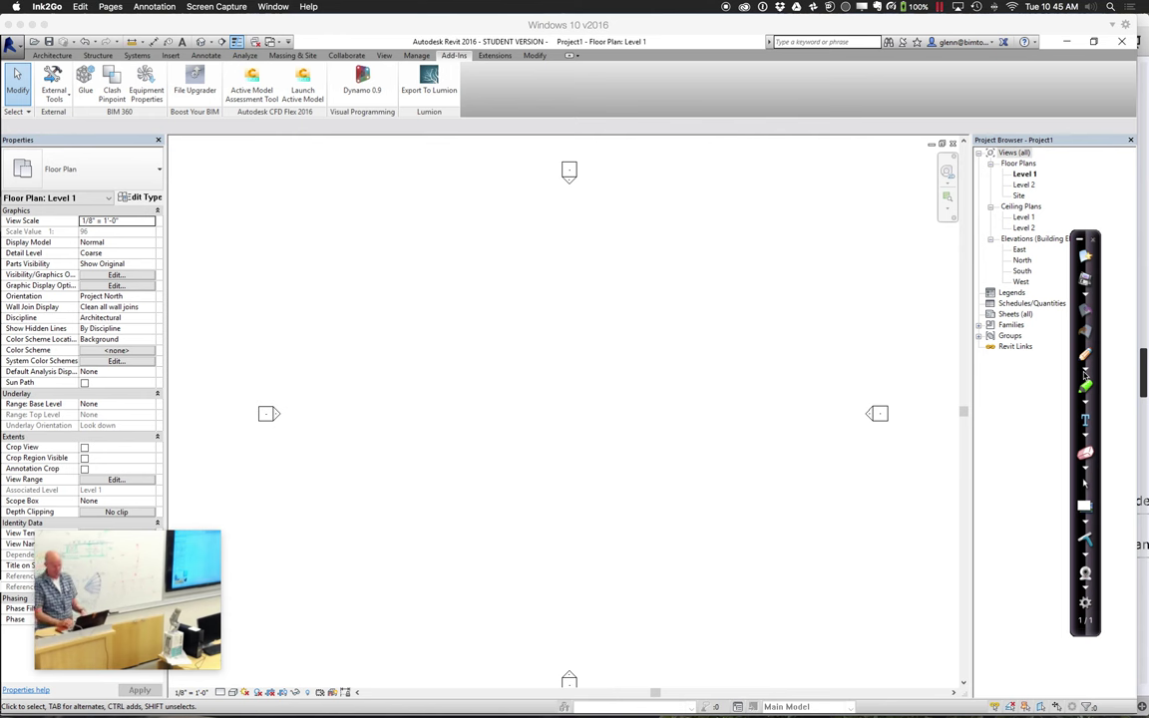
pyautogui.click(365, 87)
pyautogui.click(365, 86)
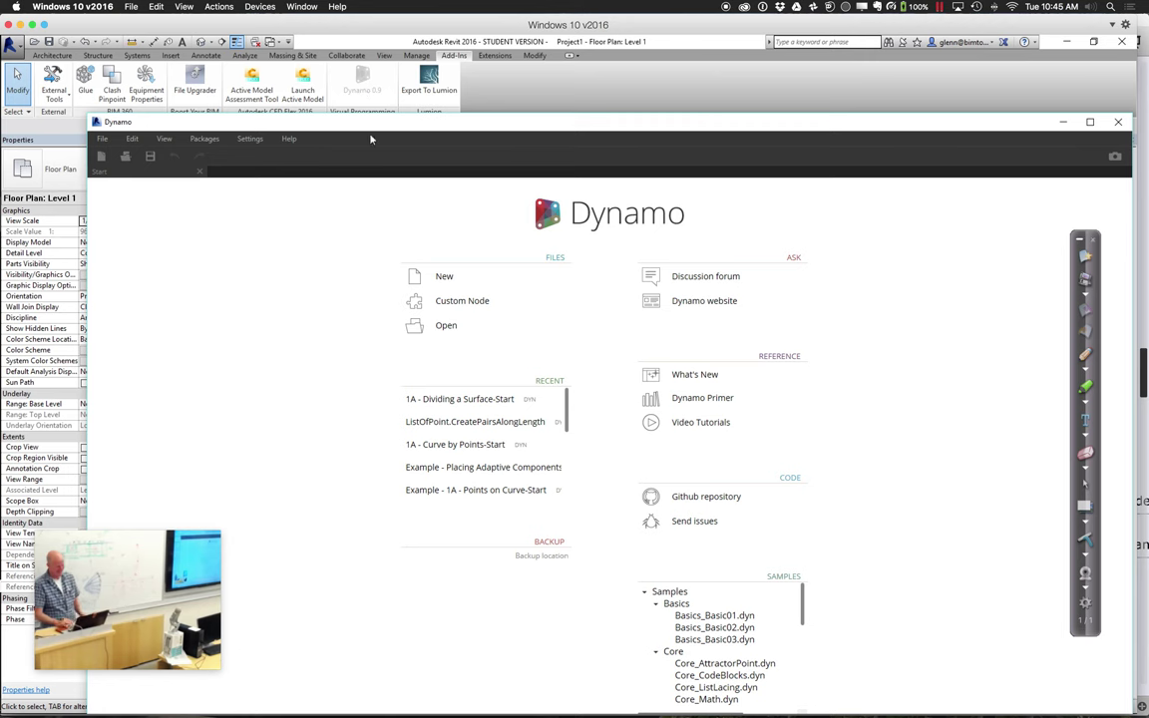
pyautogui.click(443, 276)
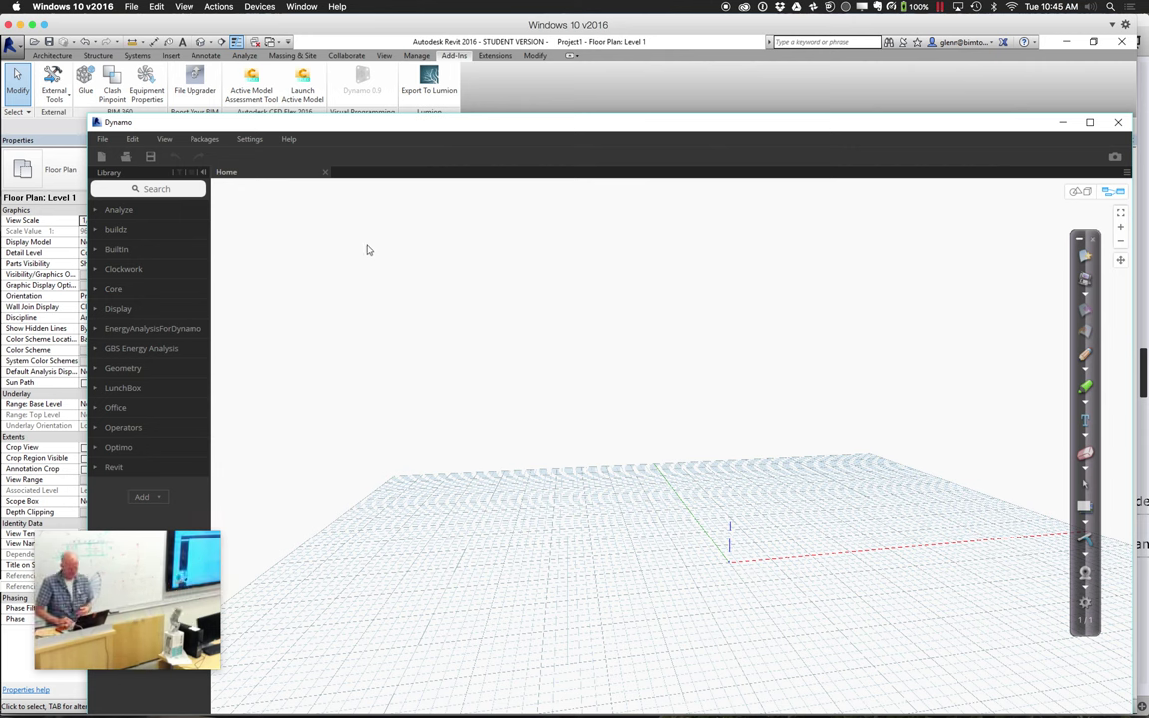
# - Search the node library for "poin" and place a Point.ByCoordinates (x, y, z) node in the upper-left area of the canvas
pyautogui.click(190, 191)
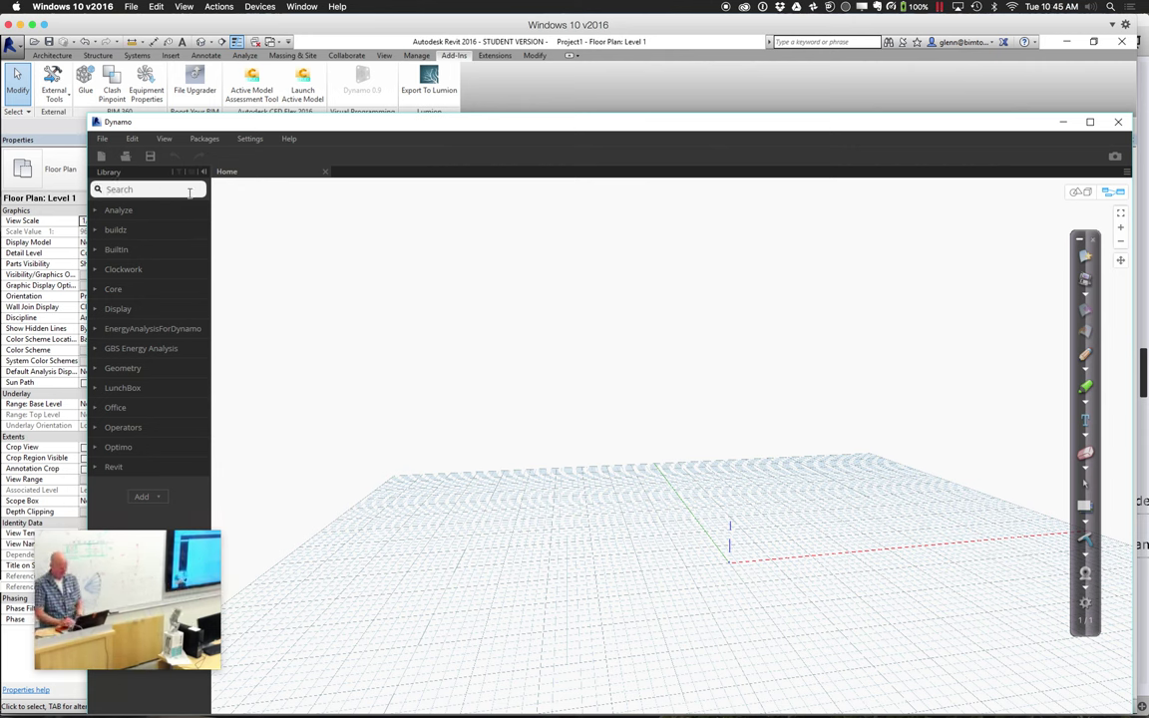
pyautogui.write('poin')
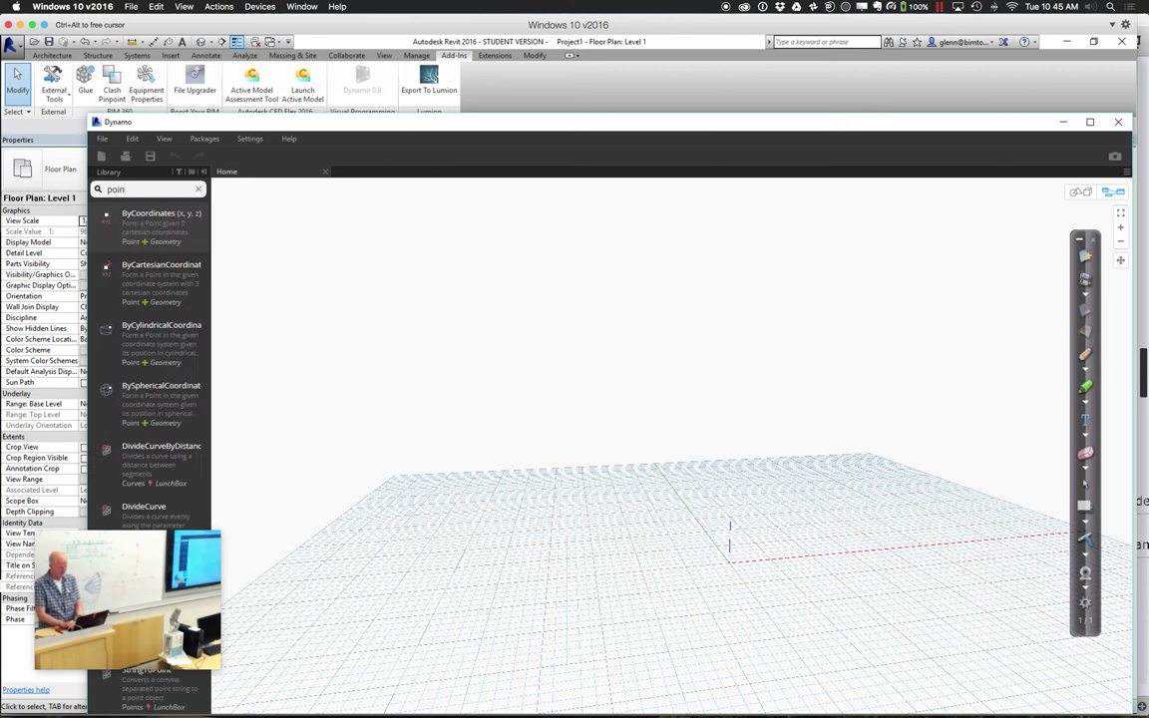
pyautogui.moveTo(152, 211)
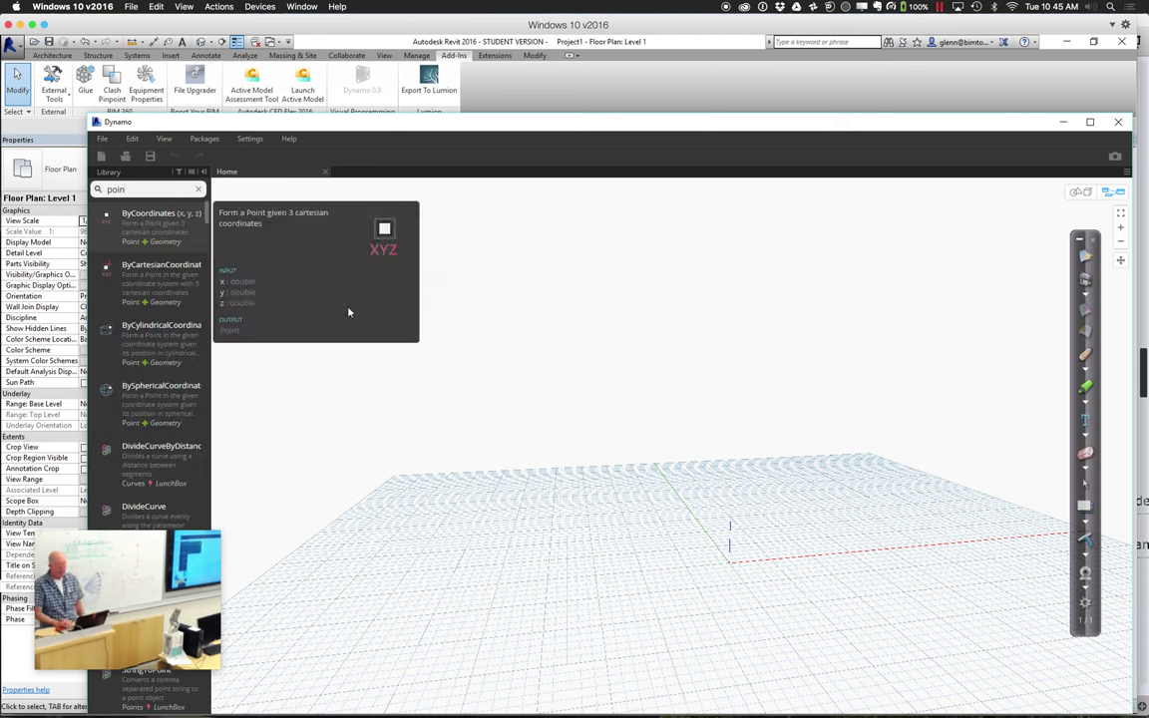
pyautogui.click(404, 287)
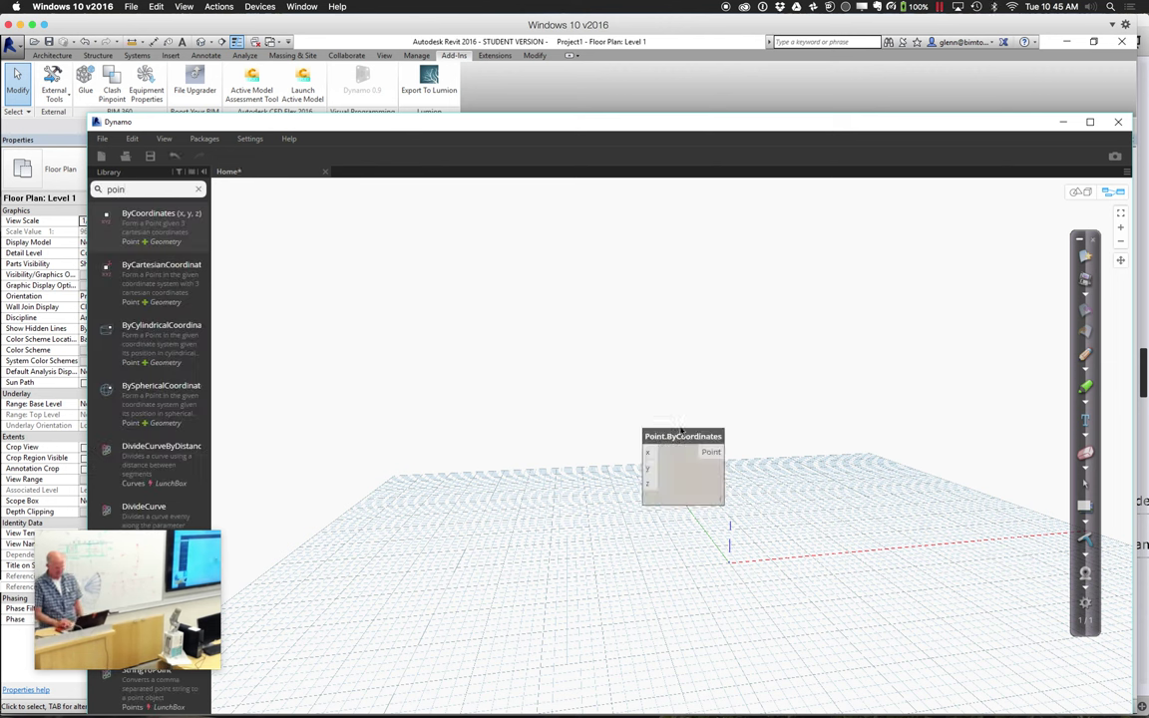
pyautogui.moveTo(688, 433); pyautogui.dragTo(394, 287)
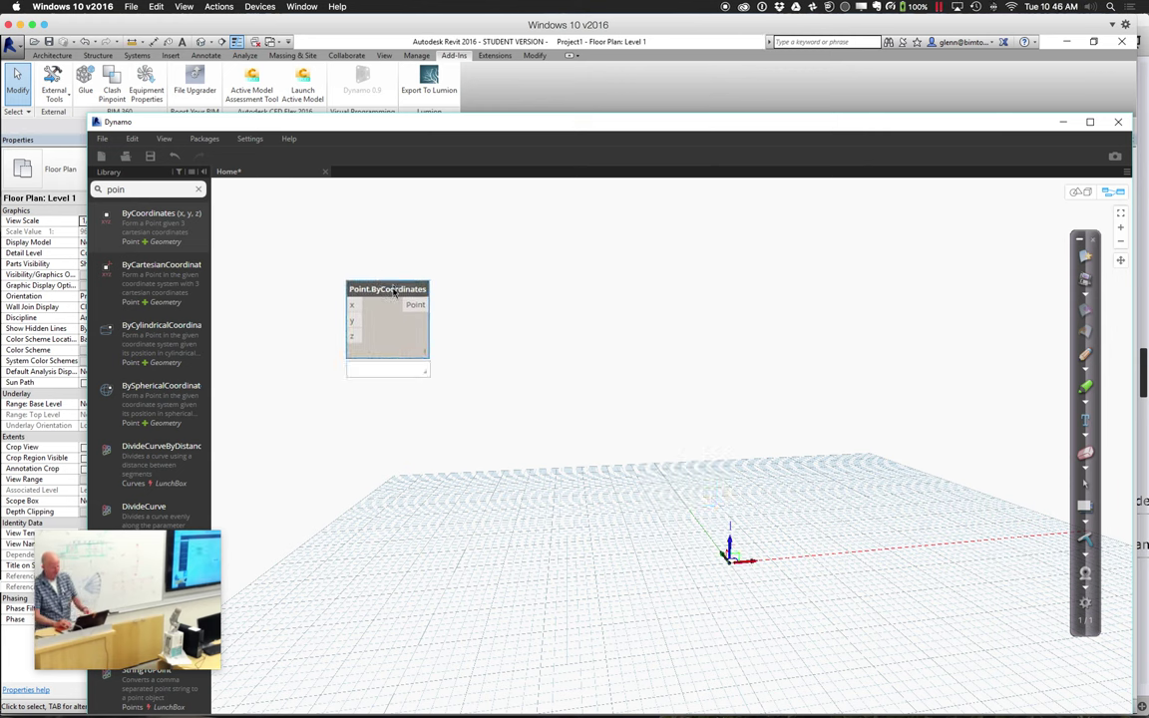
# - Duplicate the Point.ByCoordinates node twice and stack the copies in a column below the original
pyautogui.hotkey('ctrl', 'c')
pyautogui.hotkey('ctrl', 'v')
pyautogui.moveTo(454, 308); pyautogui.dragTo(358, 392)
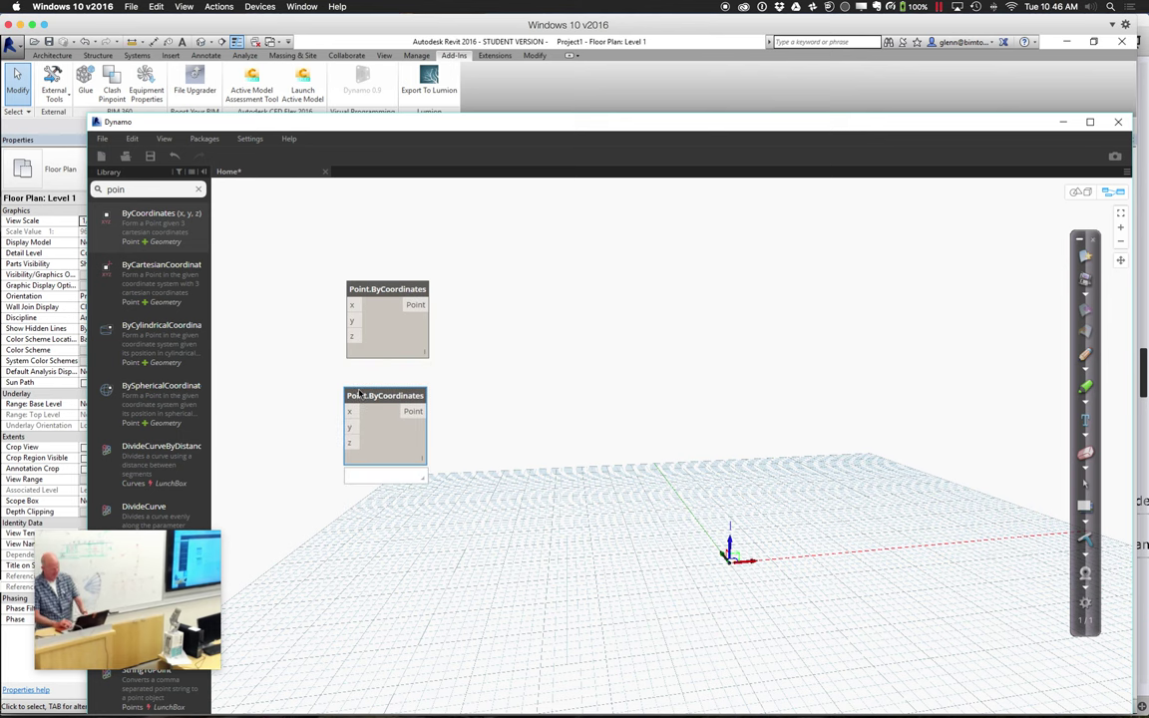
pyautogui.hotkey('ctrl', 'v')
pyautogui.moveTo(463, 350); pyautogui.dragTo(400, 521)
pyautogui.moveTo(417, 477); pyautogui.dragTo(377, 503)
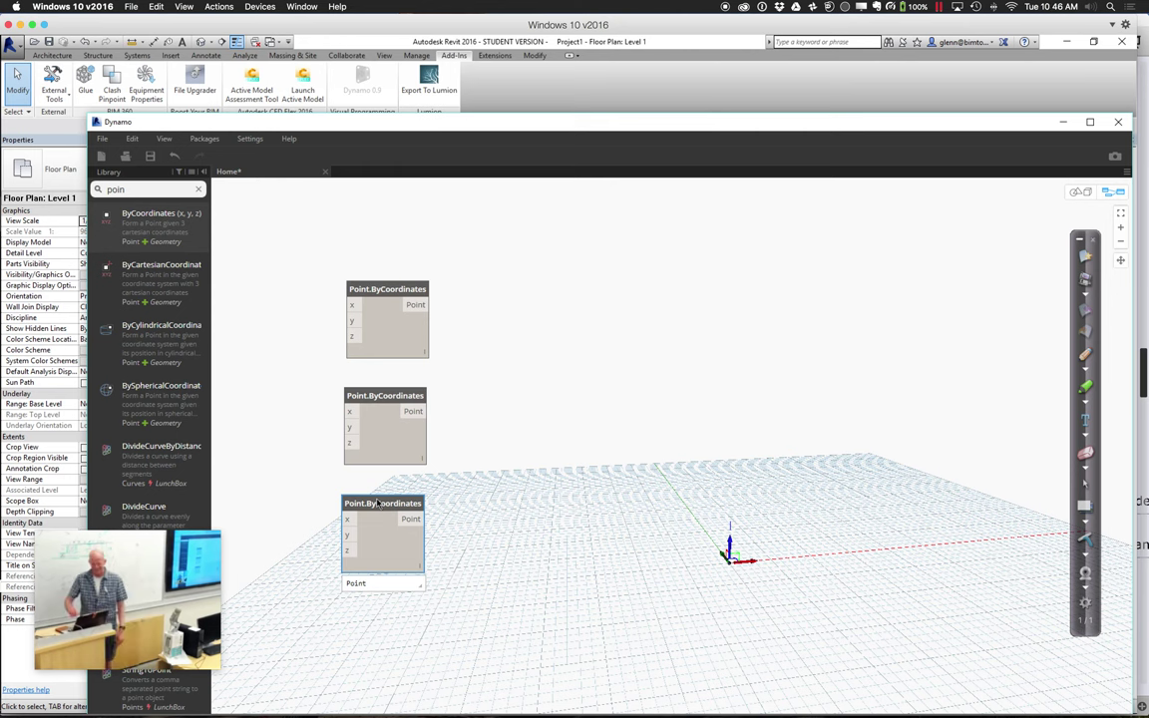
# - Add a Code Block with the lines 0; 0; 0; and wire its outputs to the first point node's x, y and z inputs
pyautogui.doubleClick(270, 298)
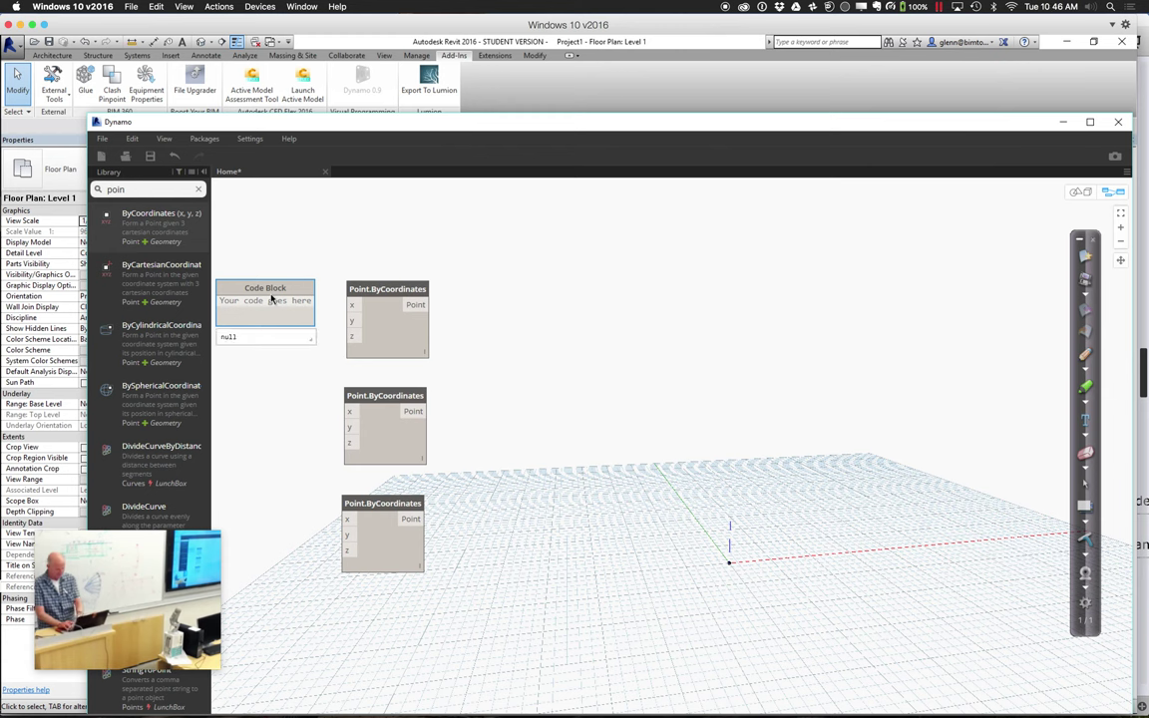
pyautogui.moveTo(270, 299); pyautogui.dragTo(265, 306)
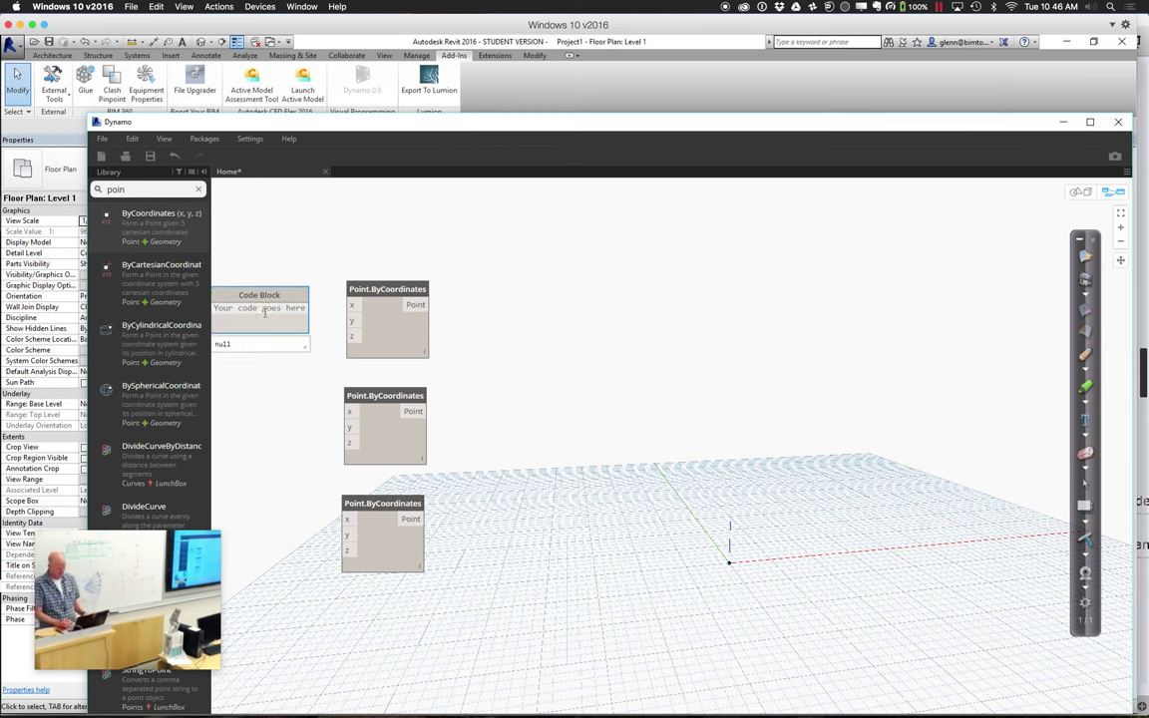
pyautogui.write('0;')
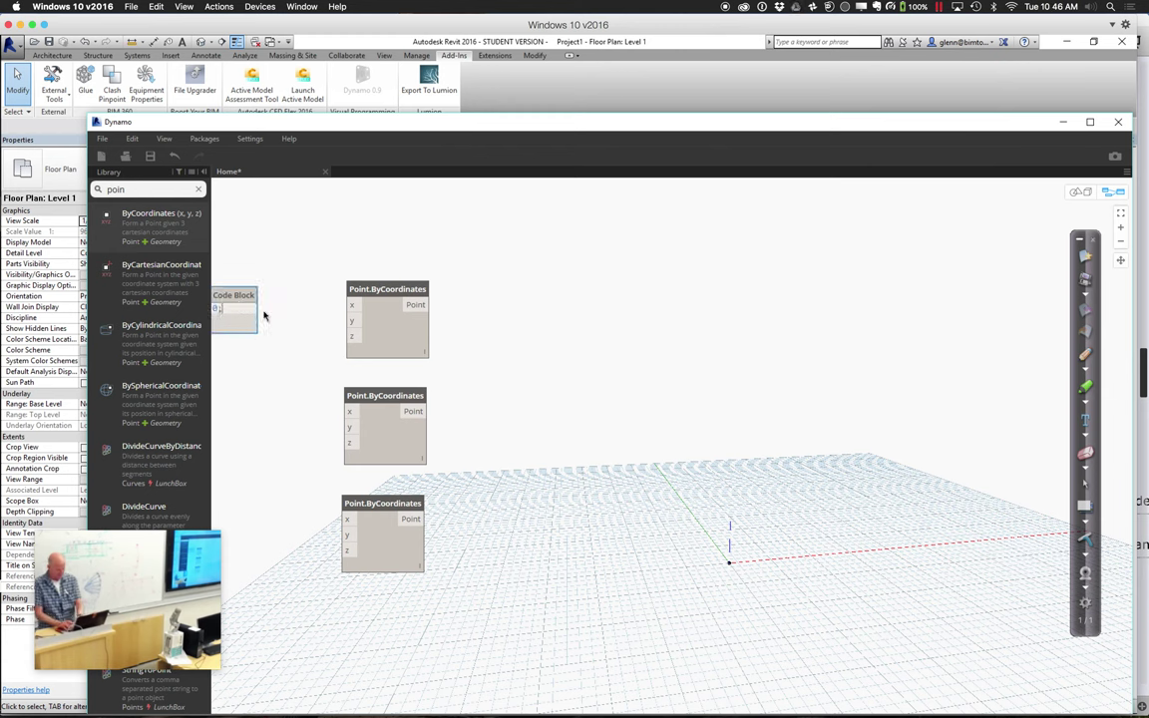
pyautogui.write(' 0; 0;')
pyautogui.click(266, 341)
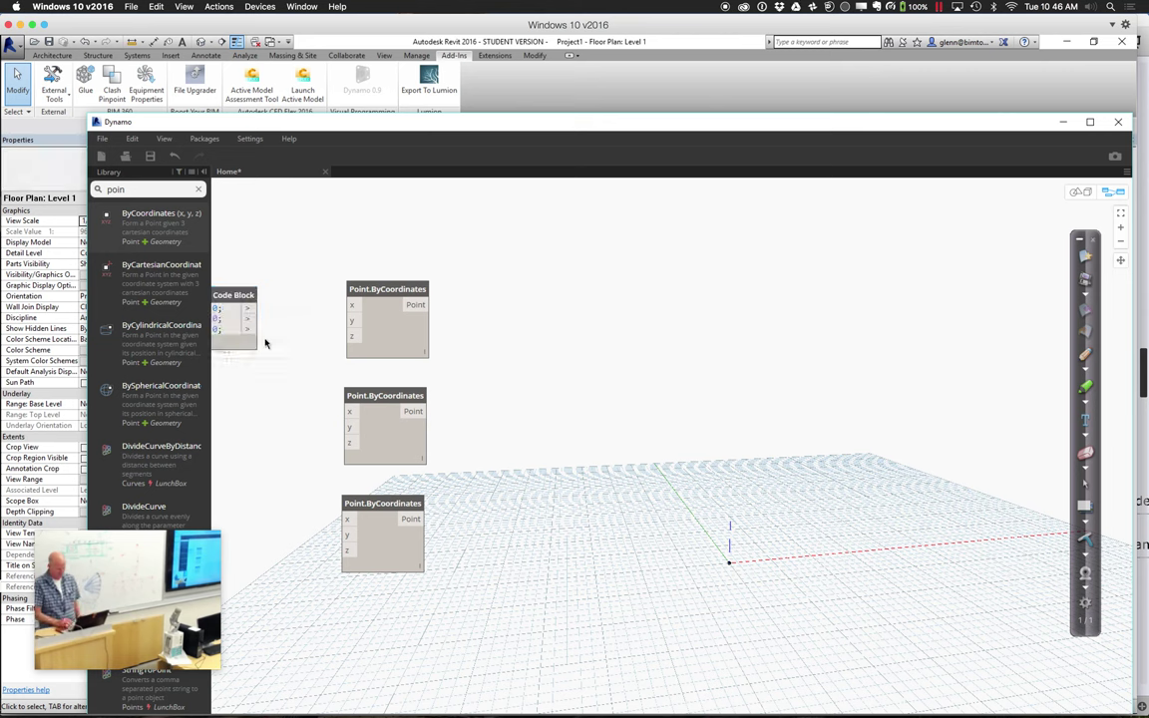
pyautogui.moveTo(258, 295); pyautogui.dragTo(349, 339)
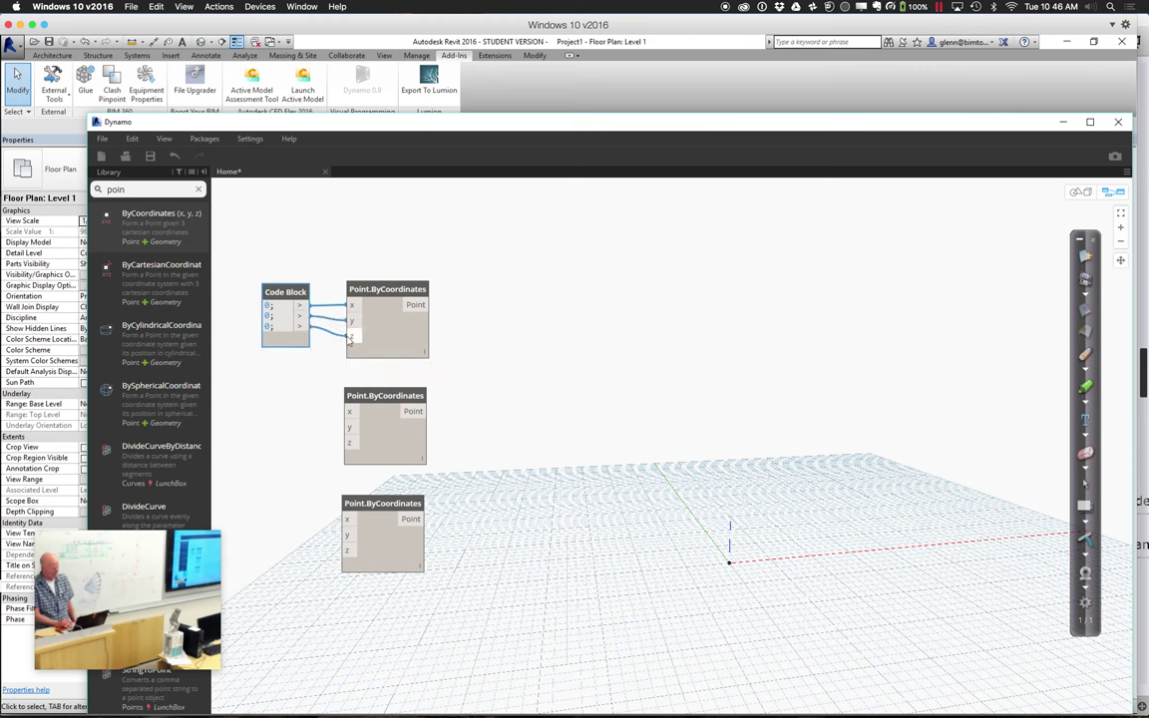
pyautogui.click(349, 339)
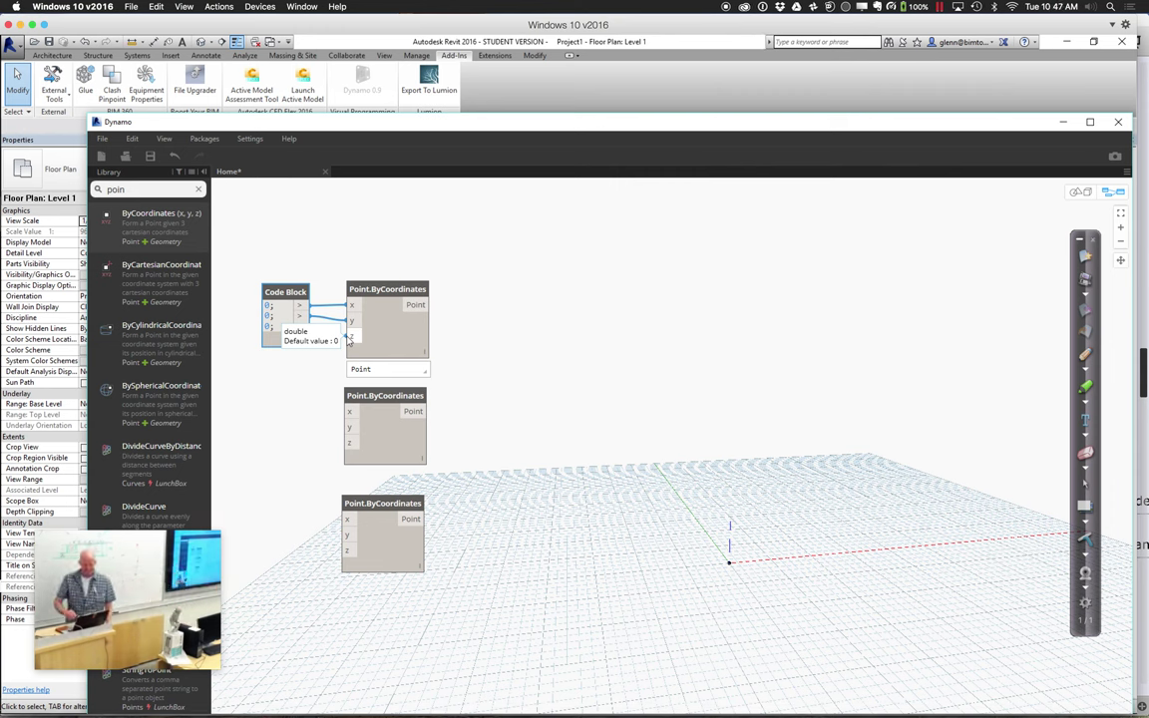
# - Add a Code Block with the lines 10; 0; 30; wired to x, y and z of the second point node, and align it beside that node
pyautogui.doubleClick(274, 410)
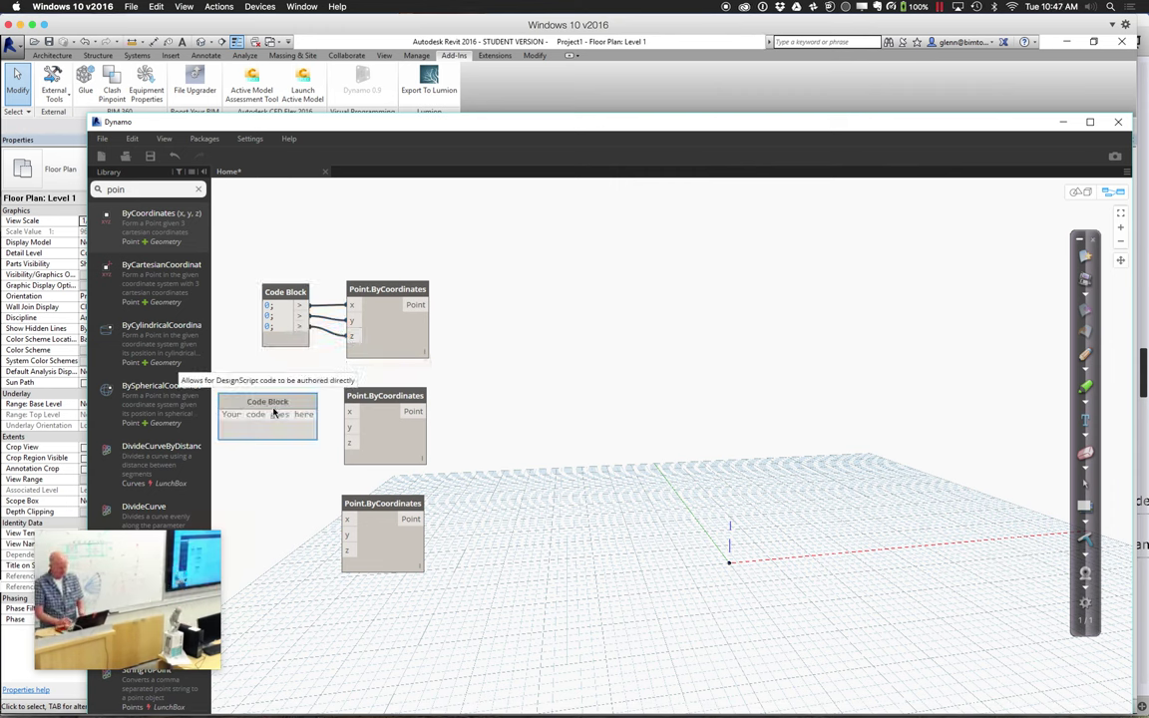
pyautogui.write('10;0;30;')
pyautogui.click(275, 402)
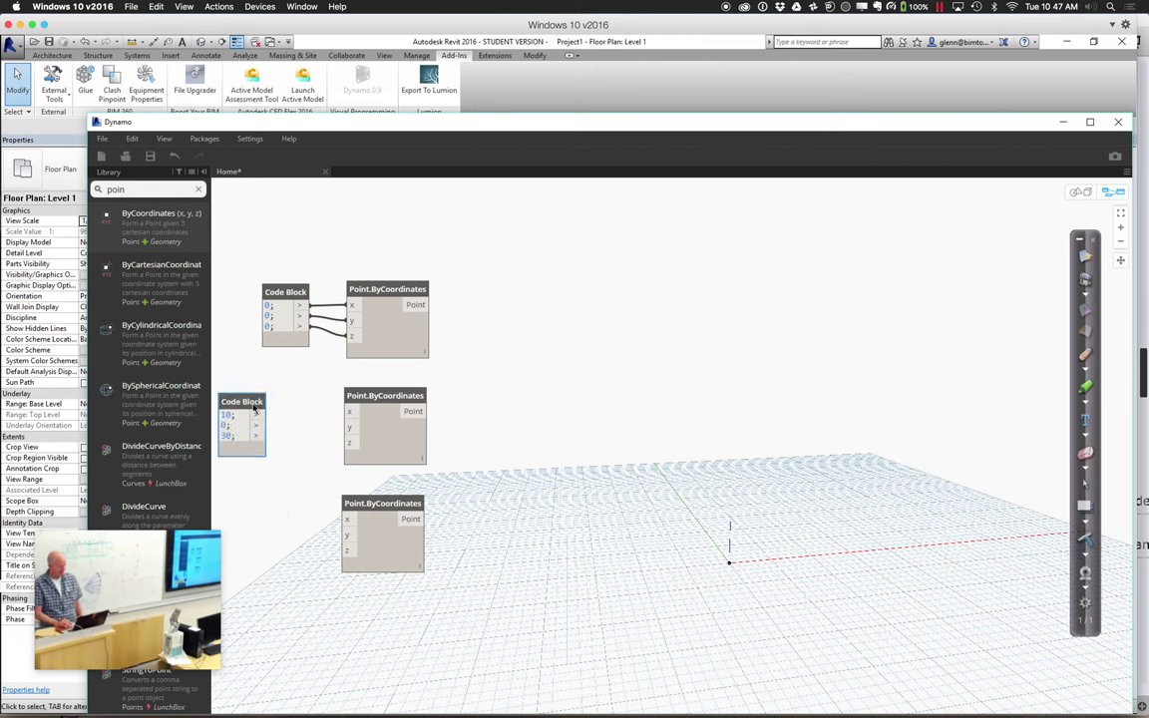
pyautogui.moveTo(253, 411); pyautogui.dragTo(348, 446)
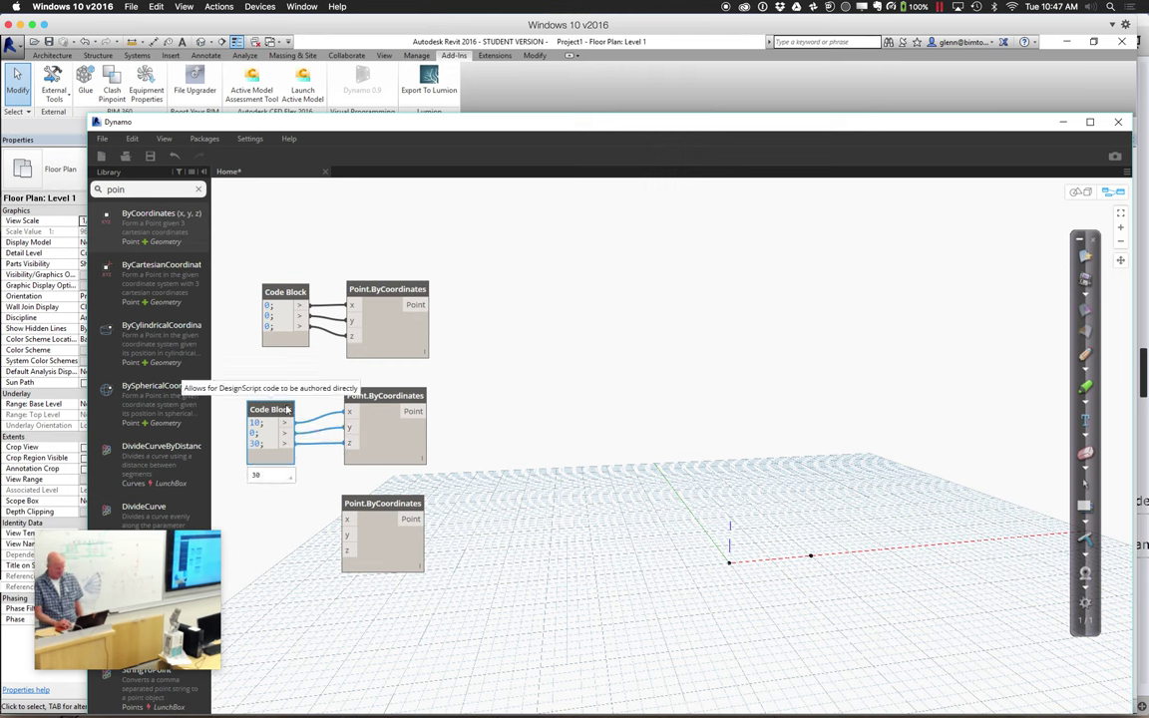
pyautogui.moveTo(285, 408); pyautogui.dragTo(285, 397)
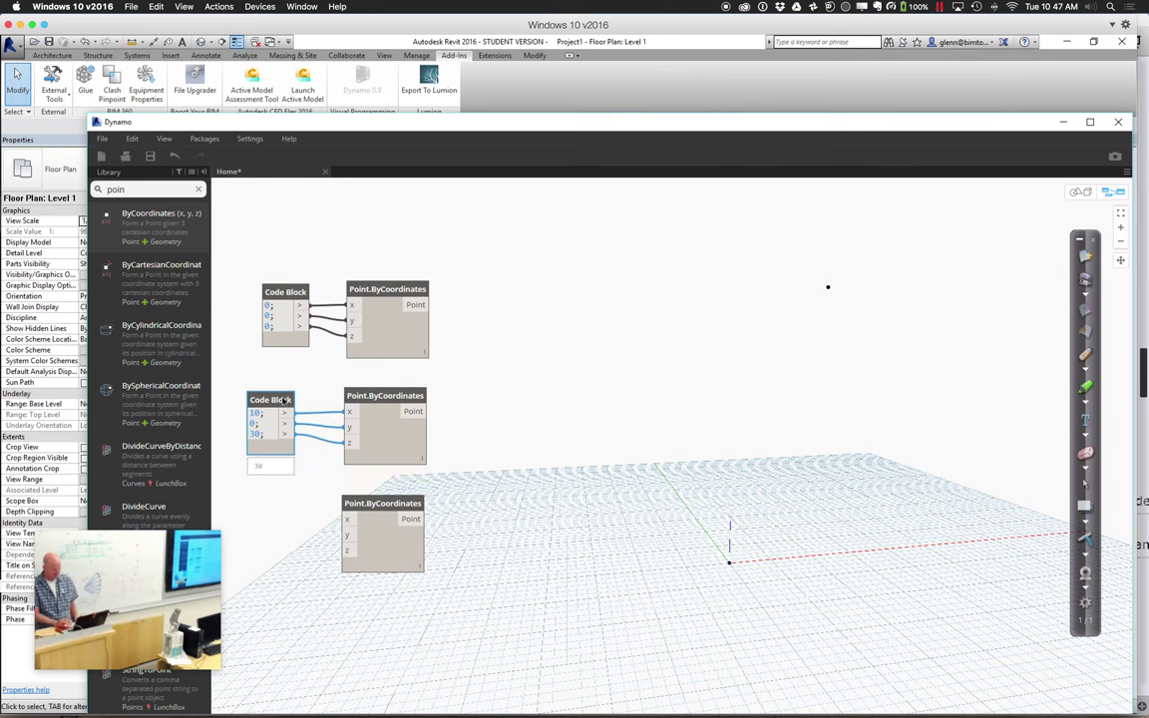
# - Add a Code Block with the lines 20; 0; 20; beside the third point node and wire its outputs to x, y and z
pyautogui.doubleClick(270, 528)
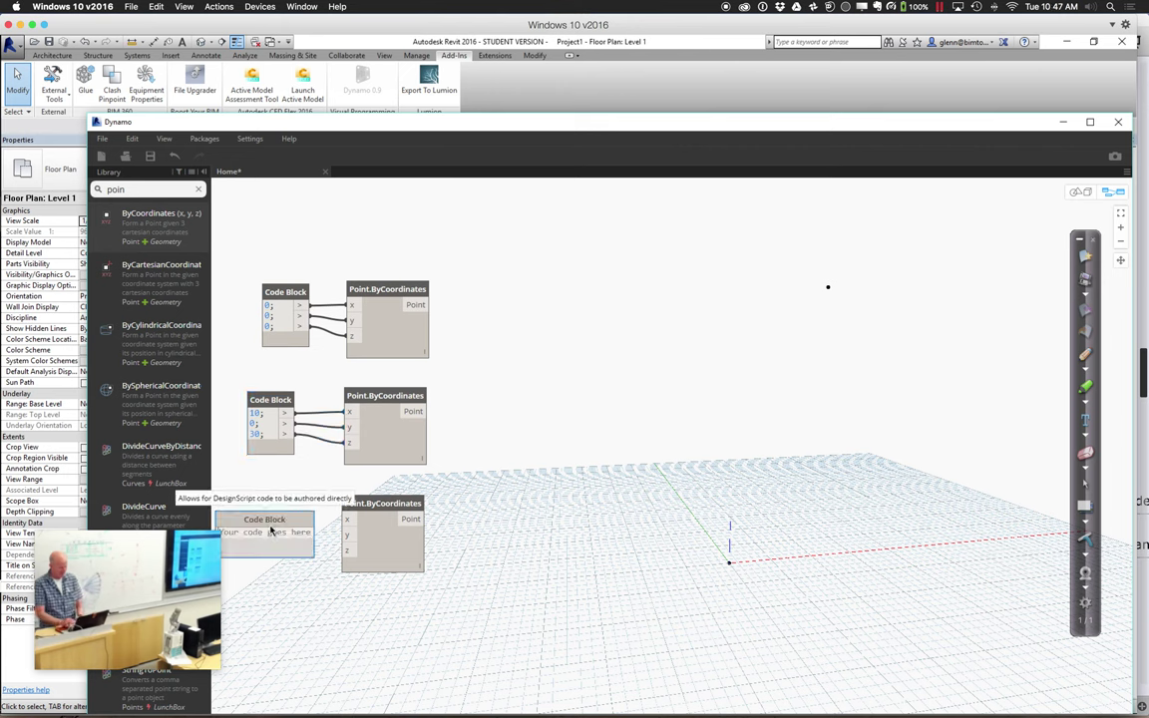
pyautogui.write('0;0;20;')
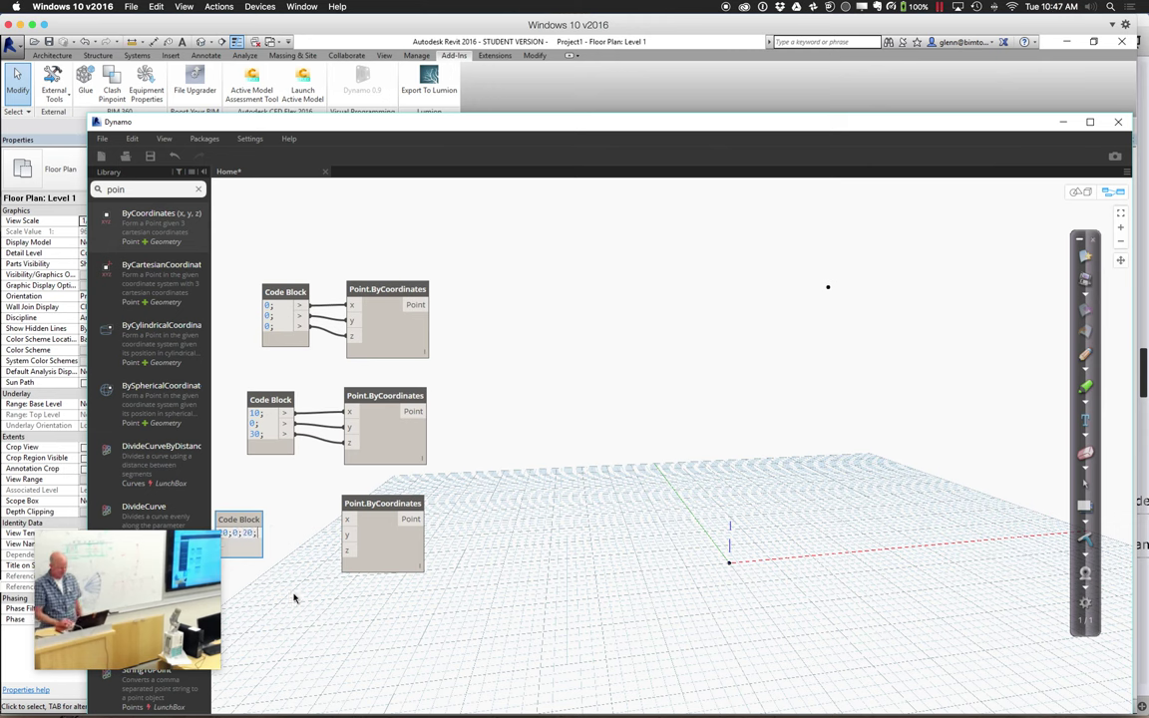
pyautogui.click(284, 549)
pyautogui.moveTo(254, 521); pyautogui.dragTo(344, 553)
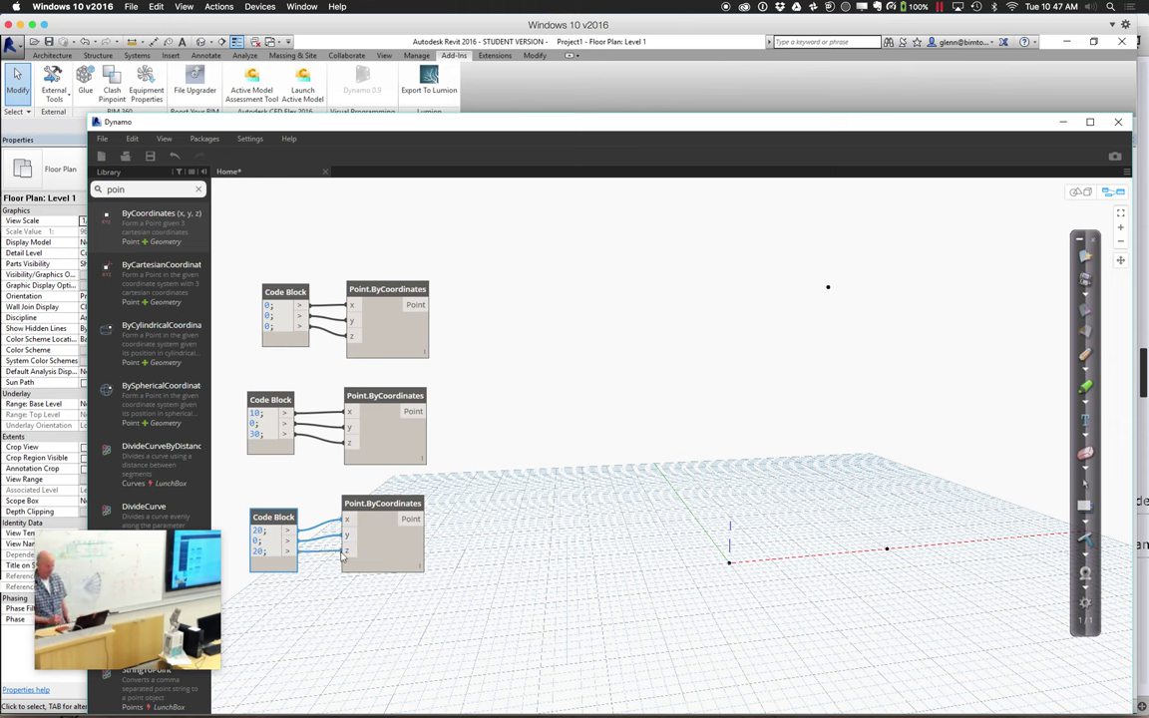
pyautogui.click(341, 560)
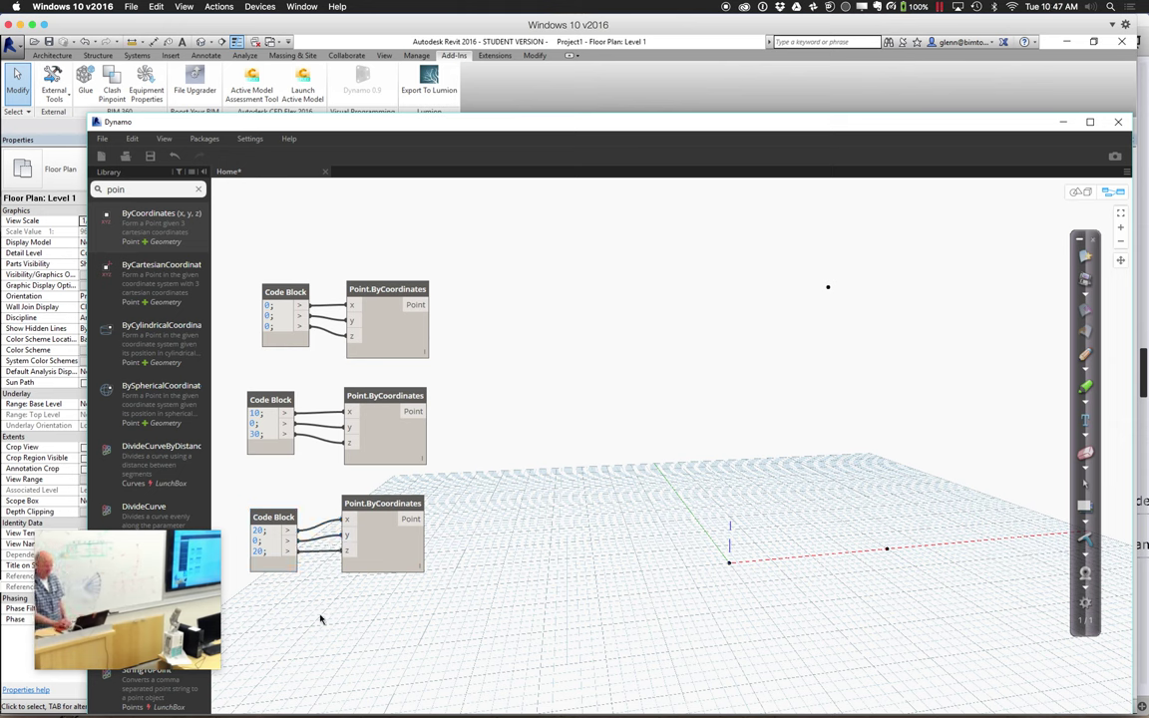
pyautogui.click(287, 516)
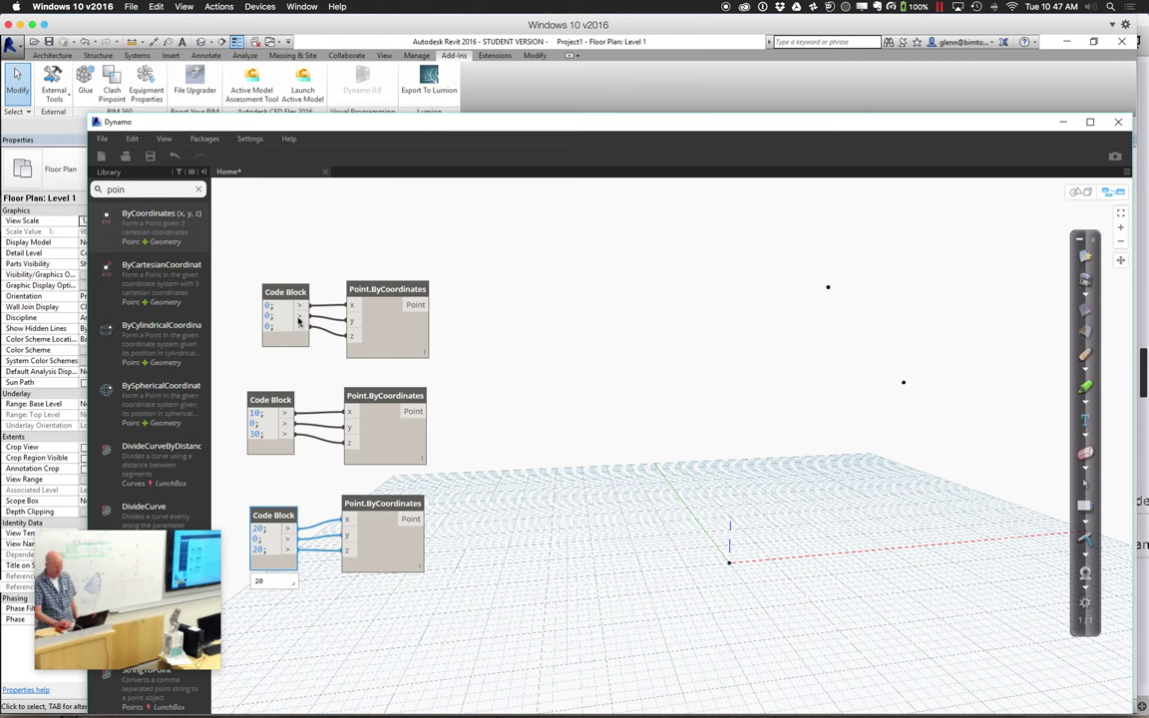
# - Search the node library for "curve.by" and place a NurbsCurve.ByPoints (points) node to the right of the first point node
pyautogui.moveTo(286, 121); pyautogui.dragTo(293, 73)
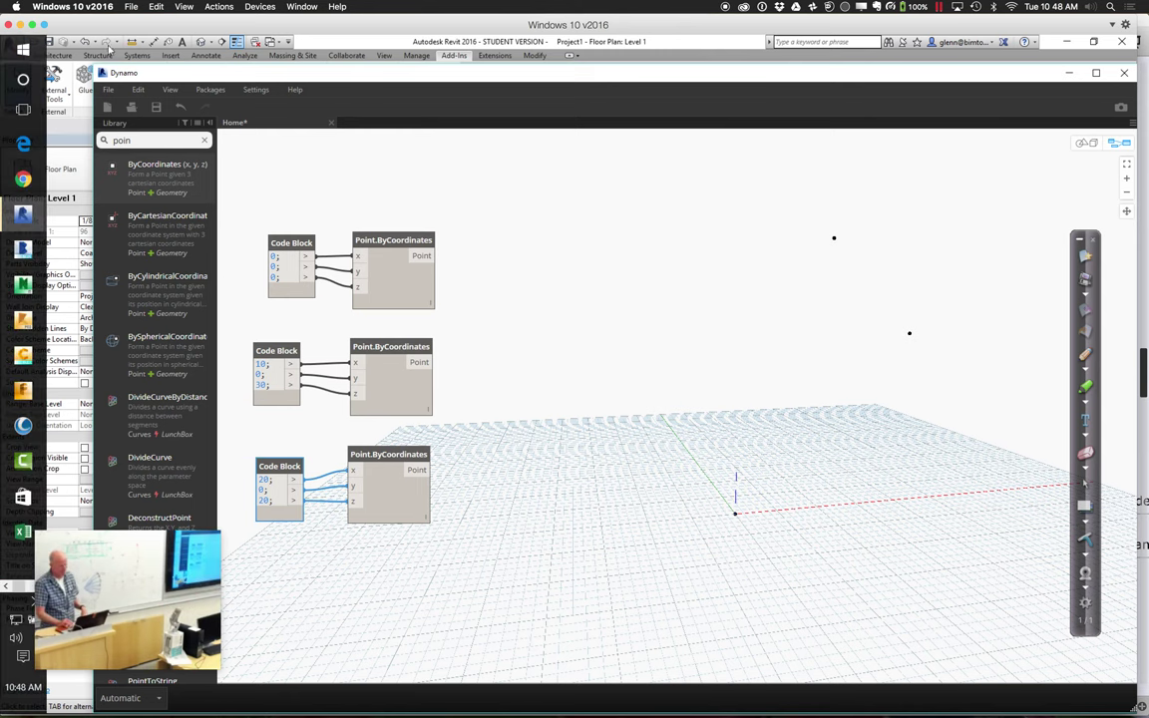
pyautogui.moveTo(137, 140); pyautogui.dragTo(89, 140)
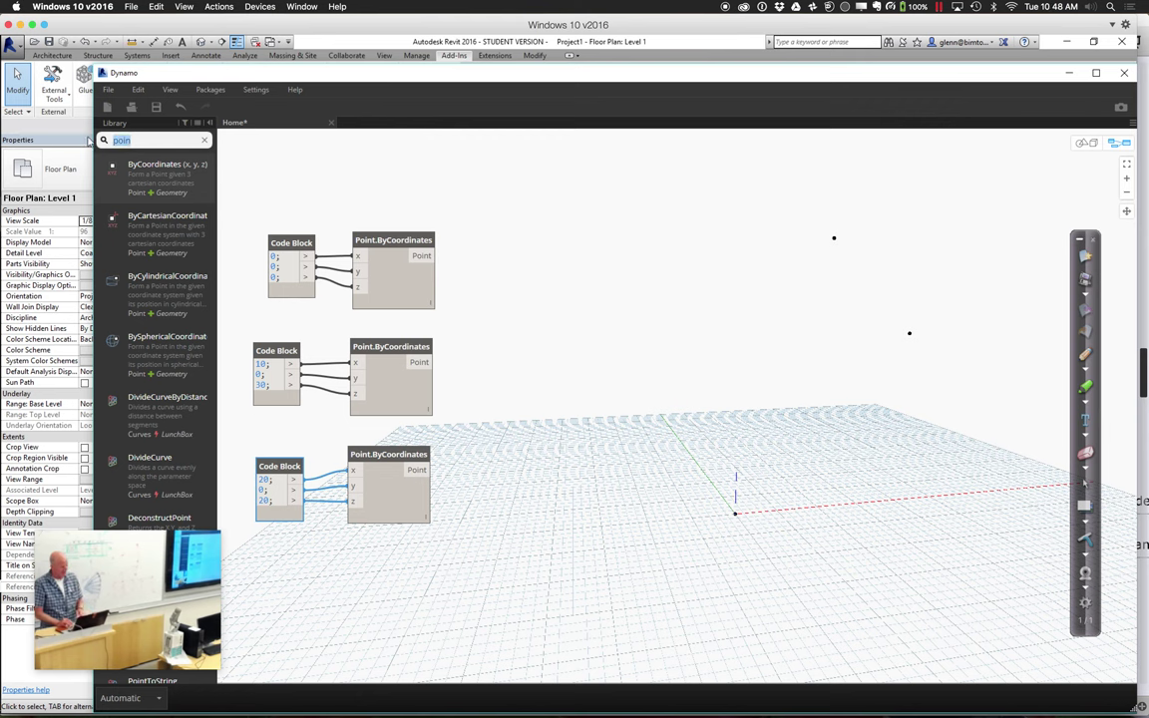
pyautogui.write('curve')
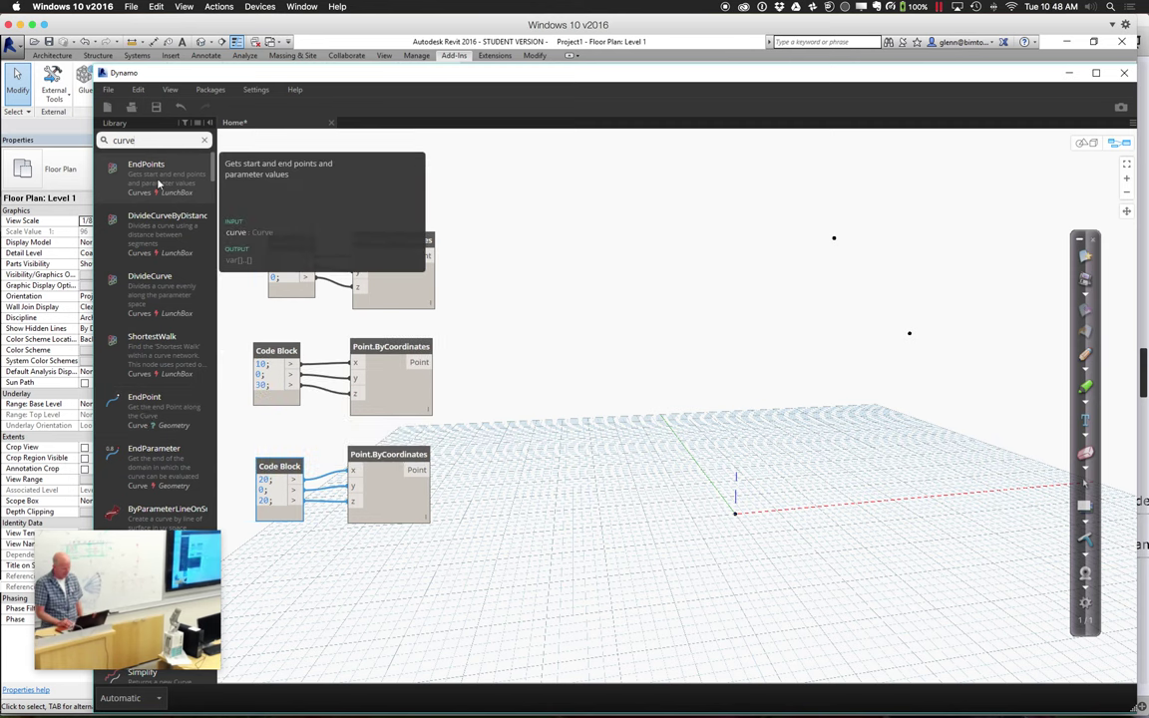
pyautogui.moveTo(126, 554); pyautogui.dragTo(575, 567)
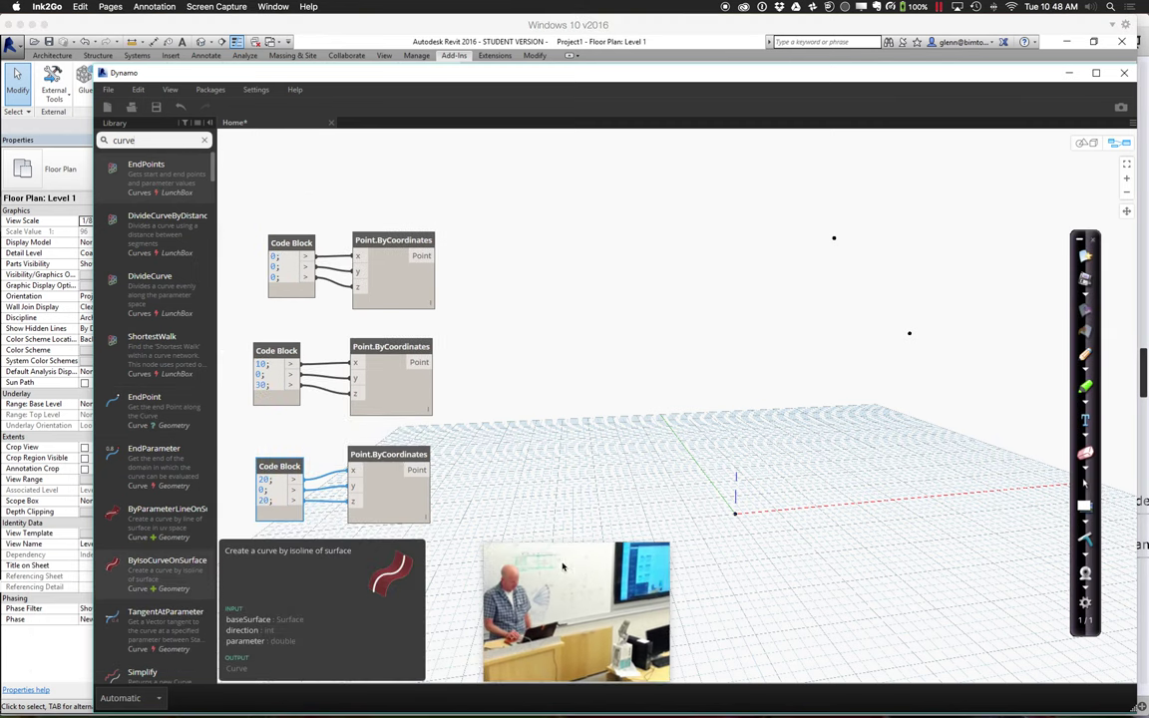
pyautogui.click(141, 140)
pyautogui.write('.')
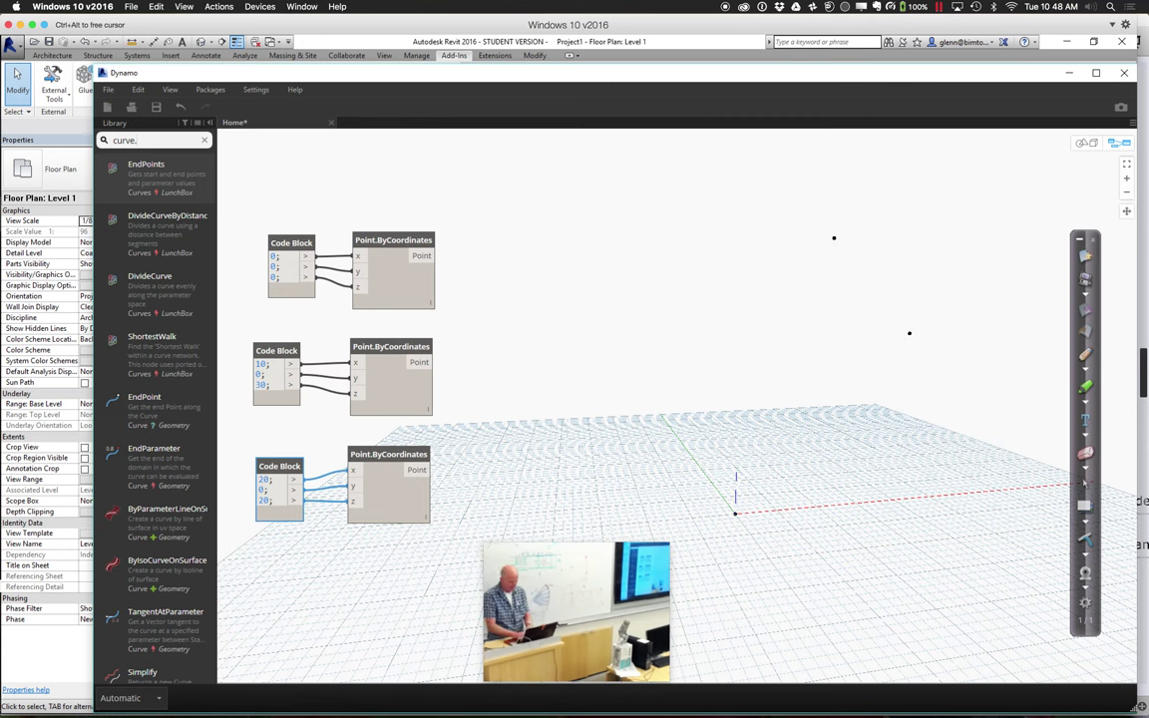
pyautogui.write('by')
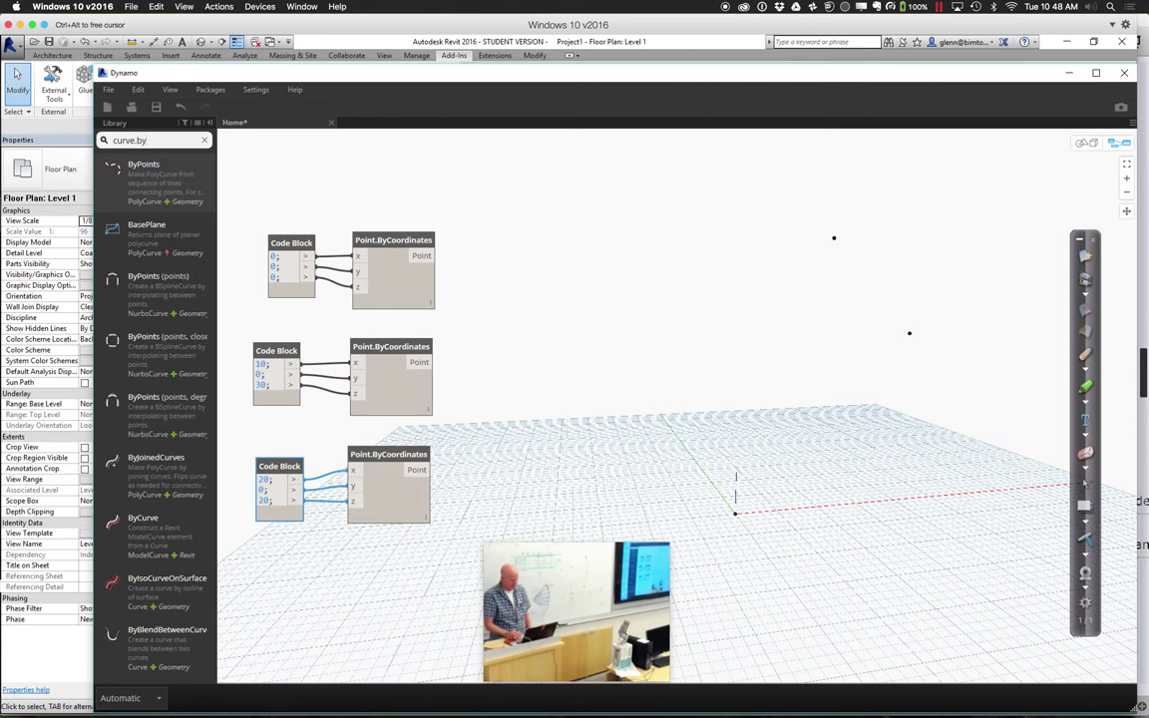
pyautogui.click(150, 281)
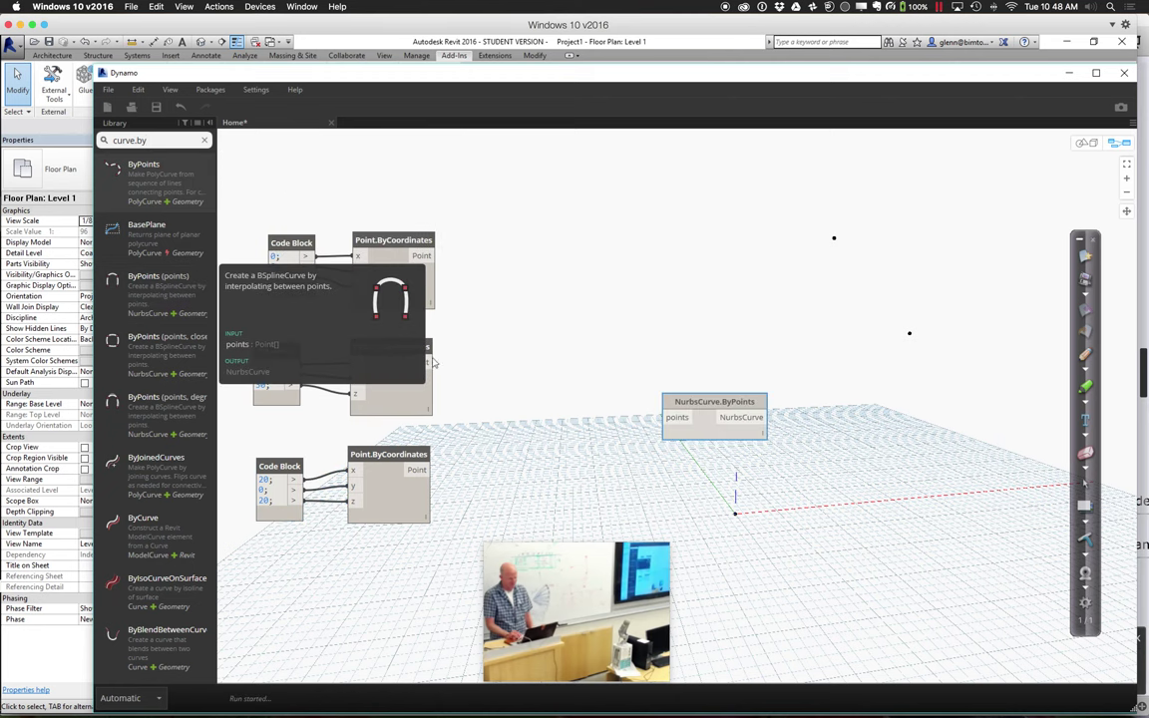
pyautogui.moveTo(704, 401); pyautogui.dragTo(625, 230)
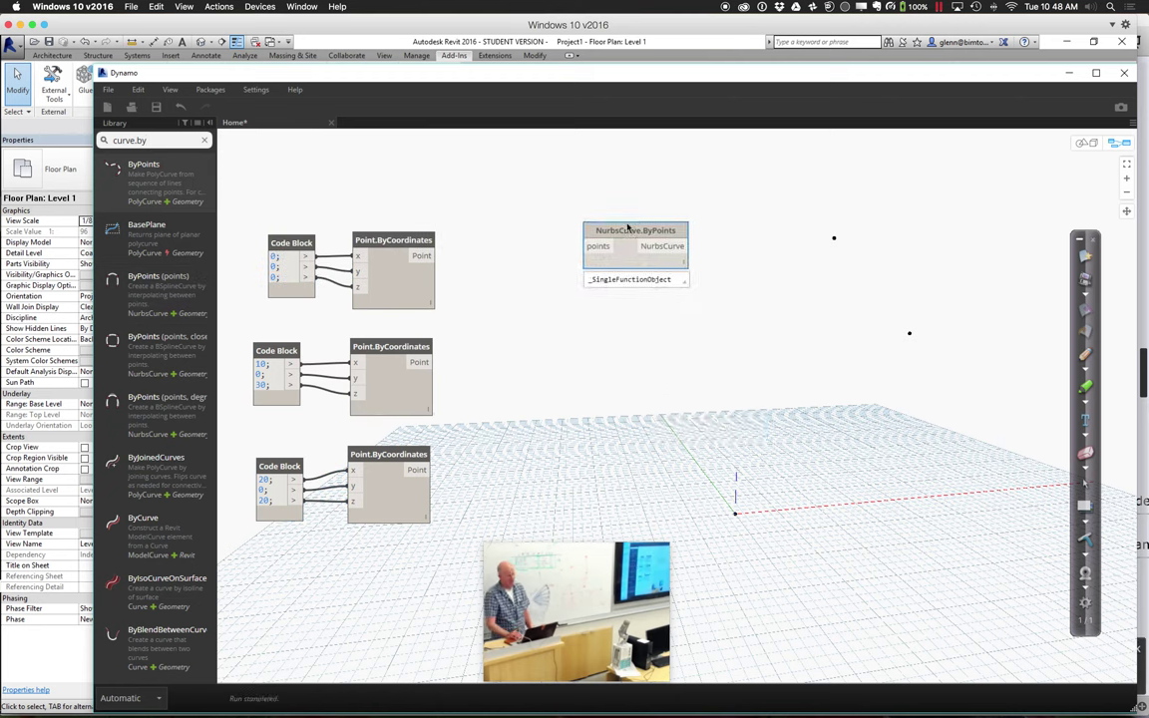
pyautogui.moveTo(542, 563); pyautogui.dragTo(264, 567)
pyautogui.doubleClick(504, 329)
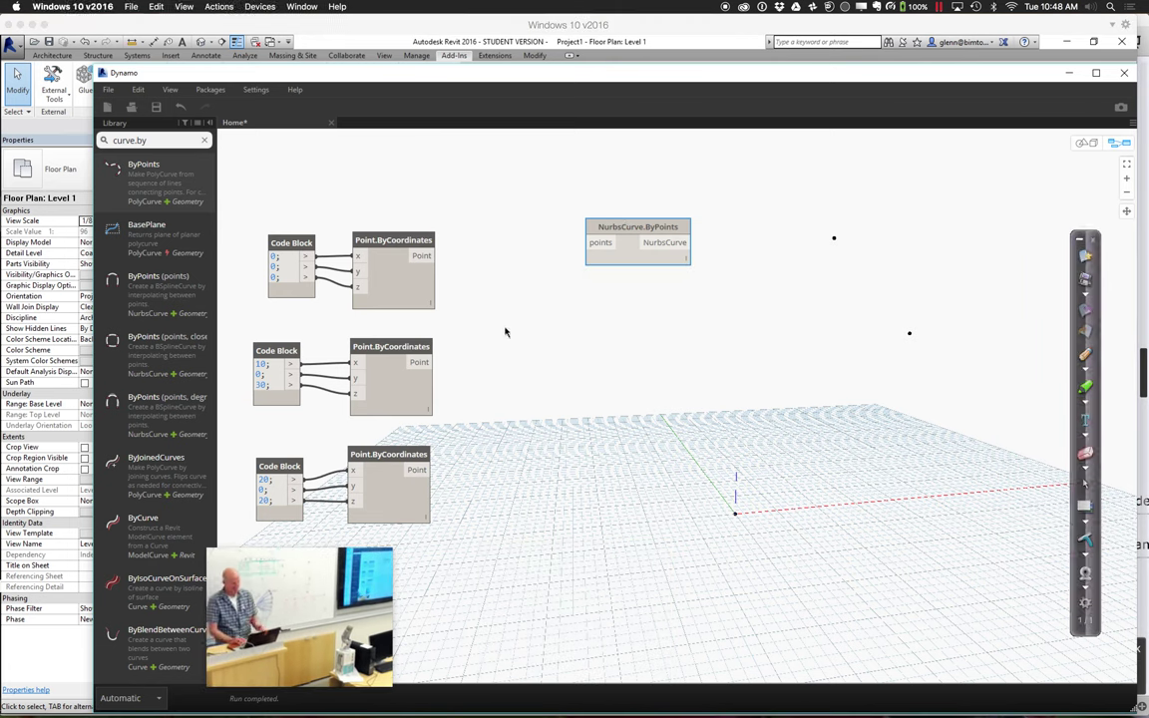
pyautogui.write('1')
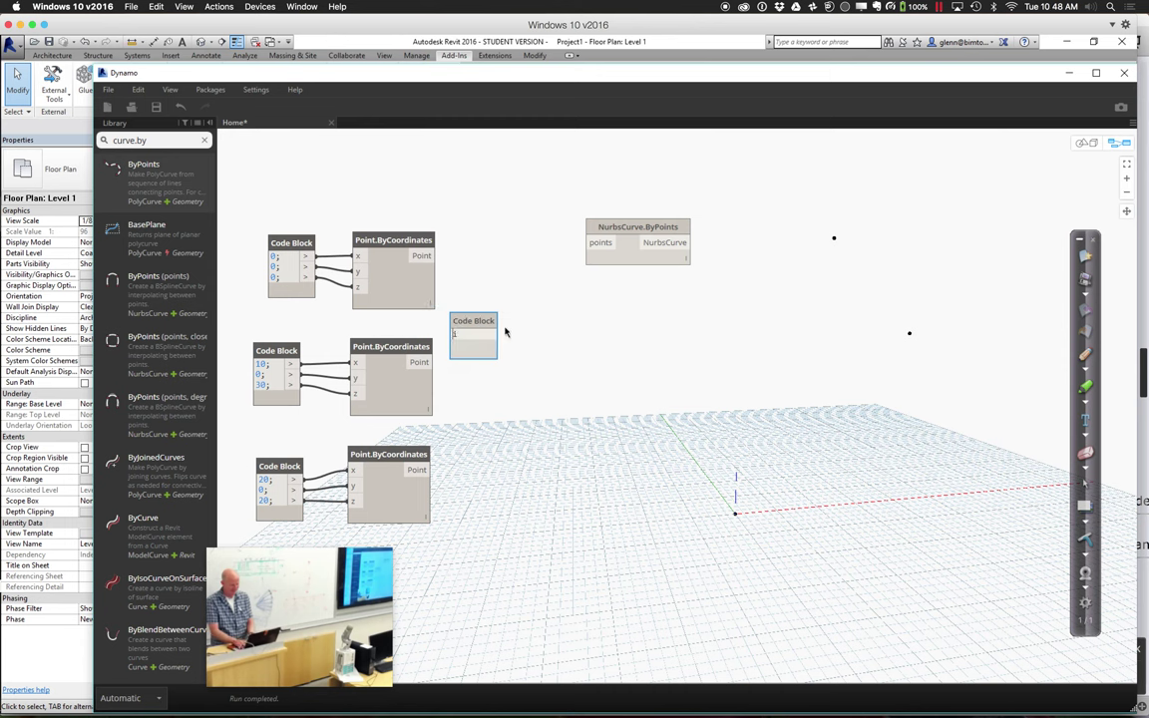
pyautogui.write('list.cr')
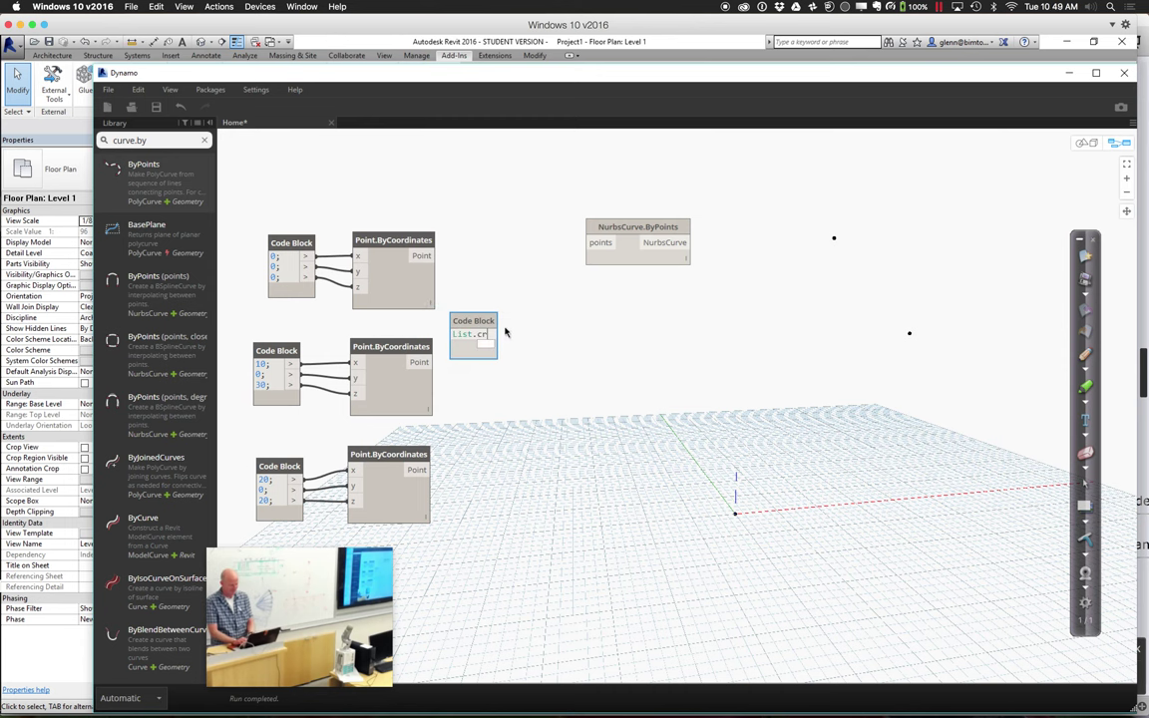
pyautogui.write('eate;')
pyautogui.click(523, 374)
pyautogui.moveTo(489, 330); pyautogui.dragTo(477, 324)
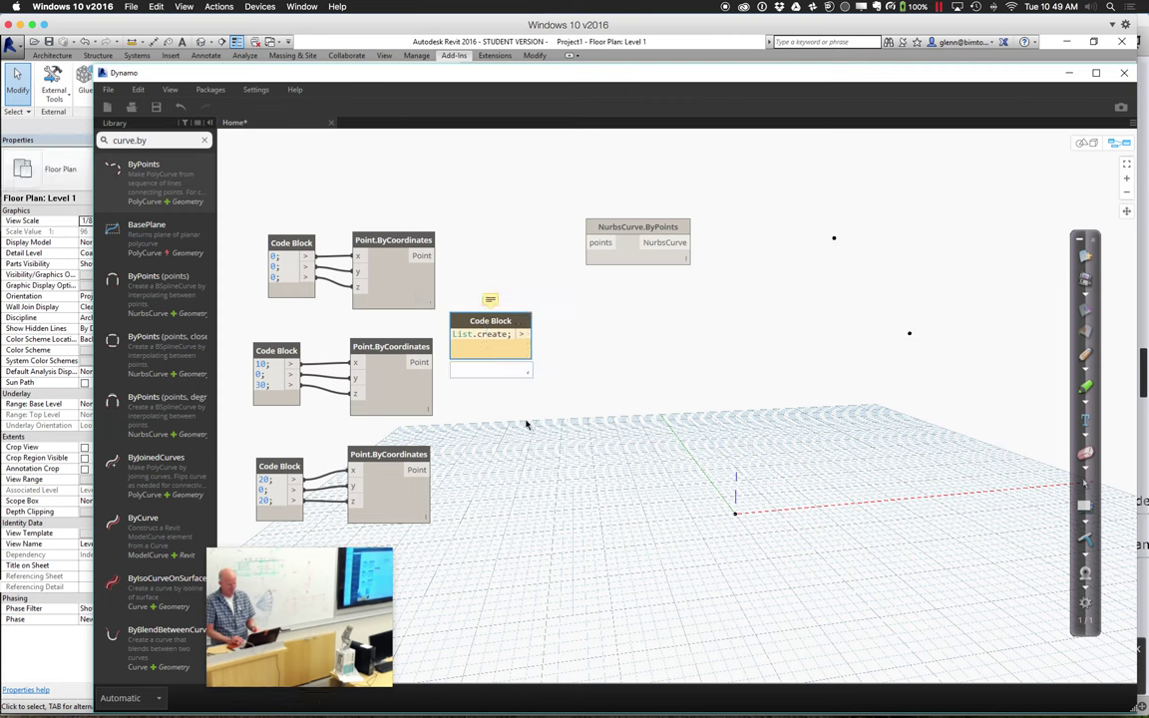
pyautogui.rightClick(493, 319)
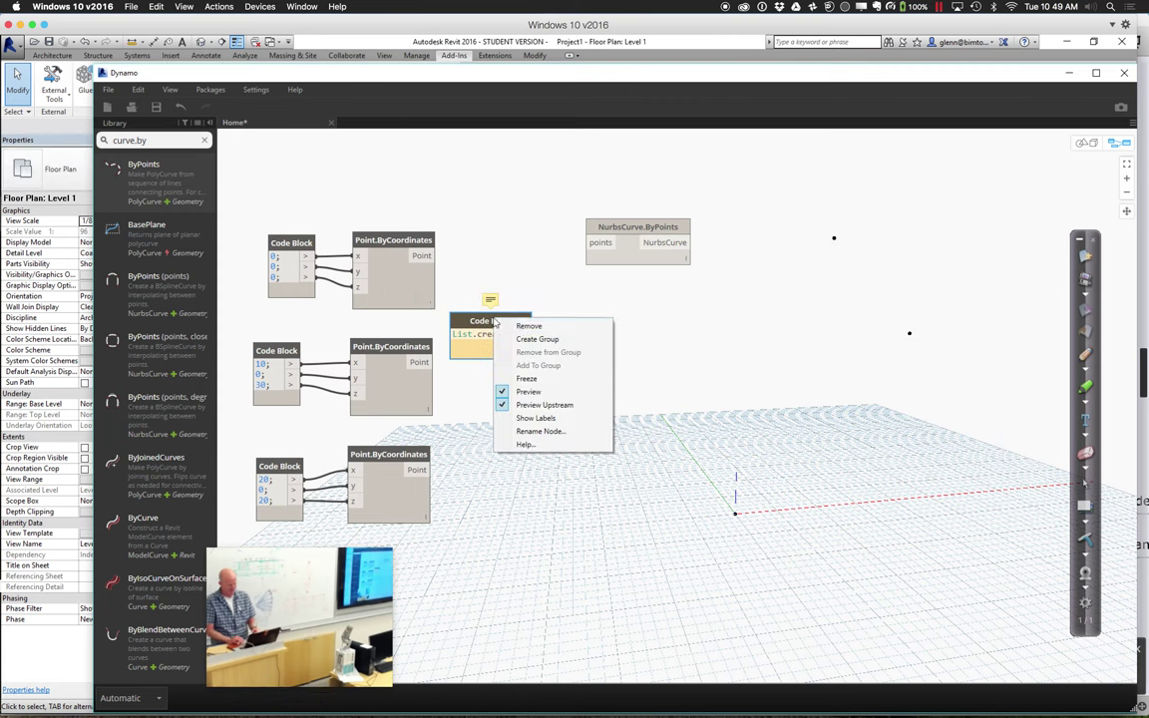
pyautogui.click(525, 323)
# - Search the library for "list.create", place a List.Create node between the point nodes and NurbsCurve.ByPoints, and extend it to three item inputs
pyautogui.moveTo(159, 142); pyautogui.dragTo(22, 146)
pyautogui.write('list.create')
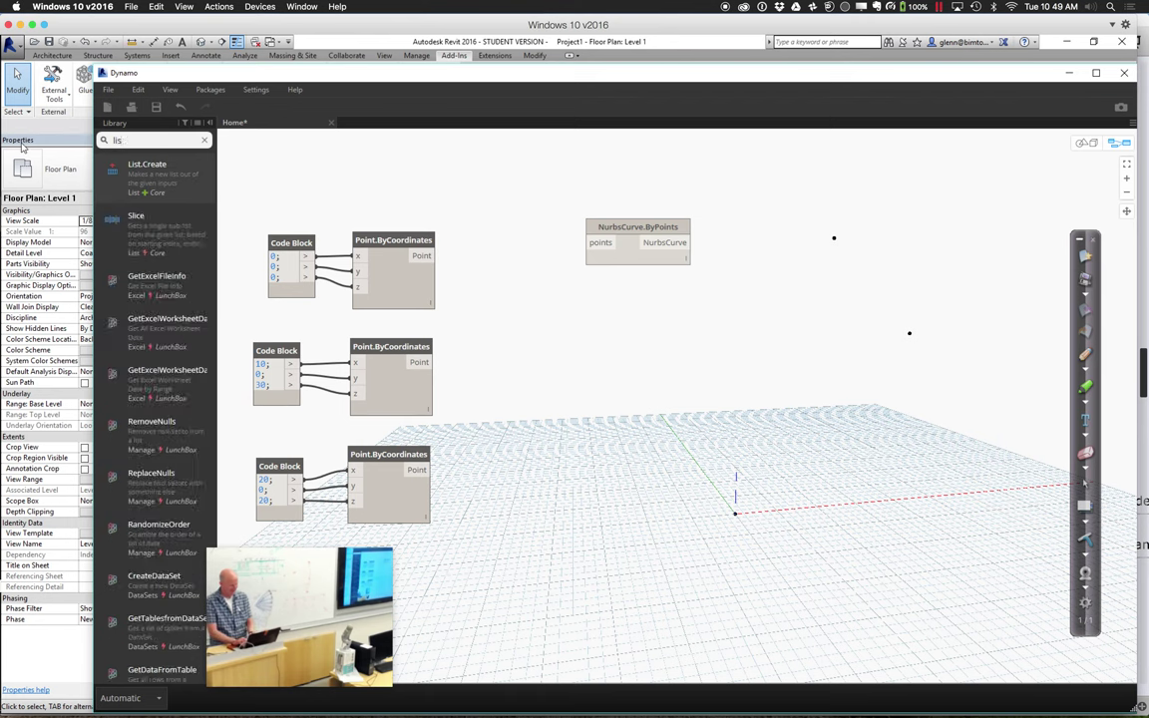
pyautogui.click(185, 171)
pyautogui.moveTo(707, 416); pyautogui.dragTo(519, 242)
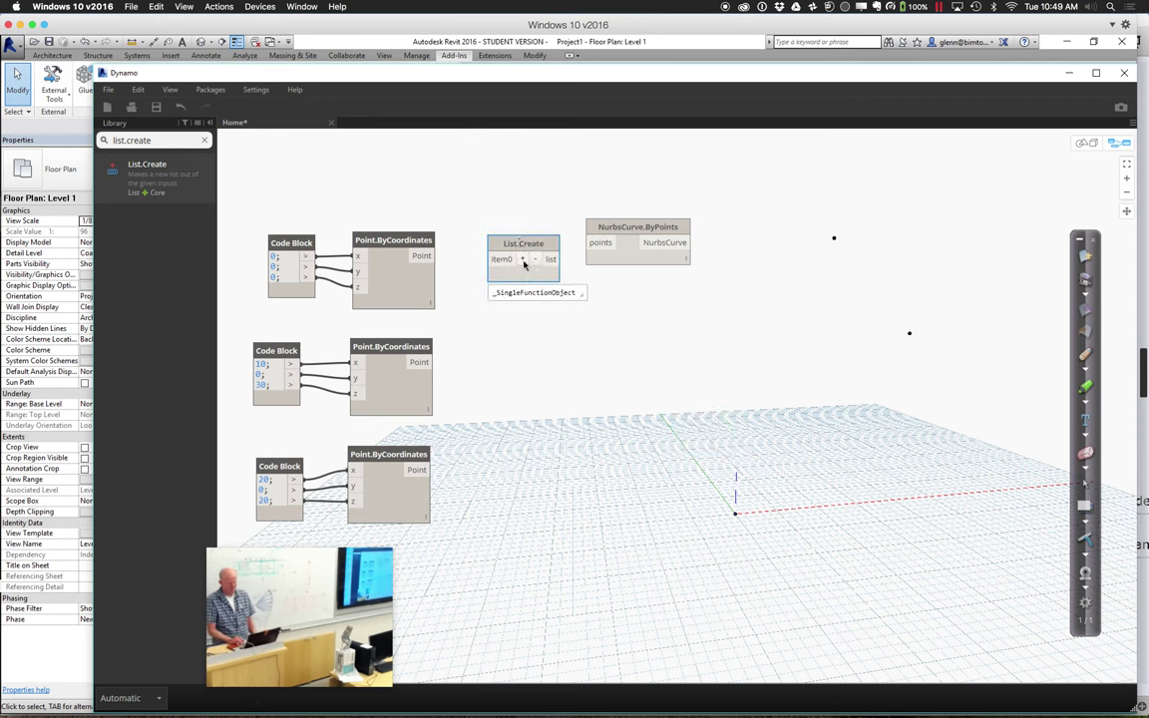
pyautogui.click(521, 260)
pyautogui.click(522, 259)
# - Wire the three Point outputs to item0, item1 and item2 of List.Create, and its list output to the points input of NurbsCurve.ByPoints
pyautogui.moveTo(431, 256); pyautogui.dragTo(502, 259)
pyautogui.moveTo(431, 362); pyautogui.dragTo(502, 276)
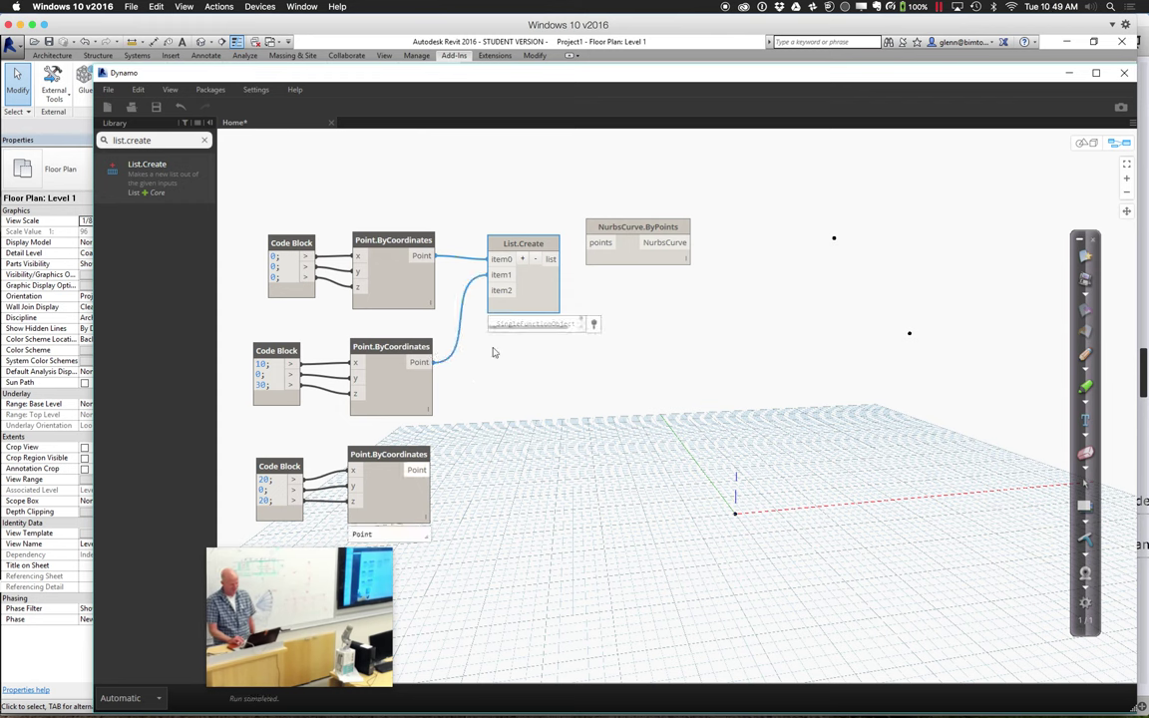
pyautogui.moveTo(432, 469); pyautogui.dragTo(501, 291)
pyautogui.moveTo(551, 258); pyautogui.dragTo(625, 247)
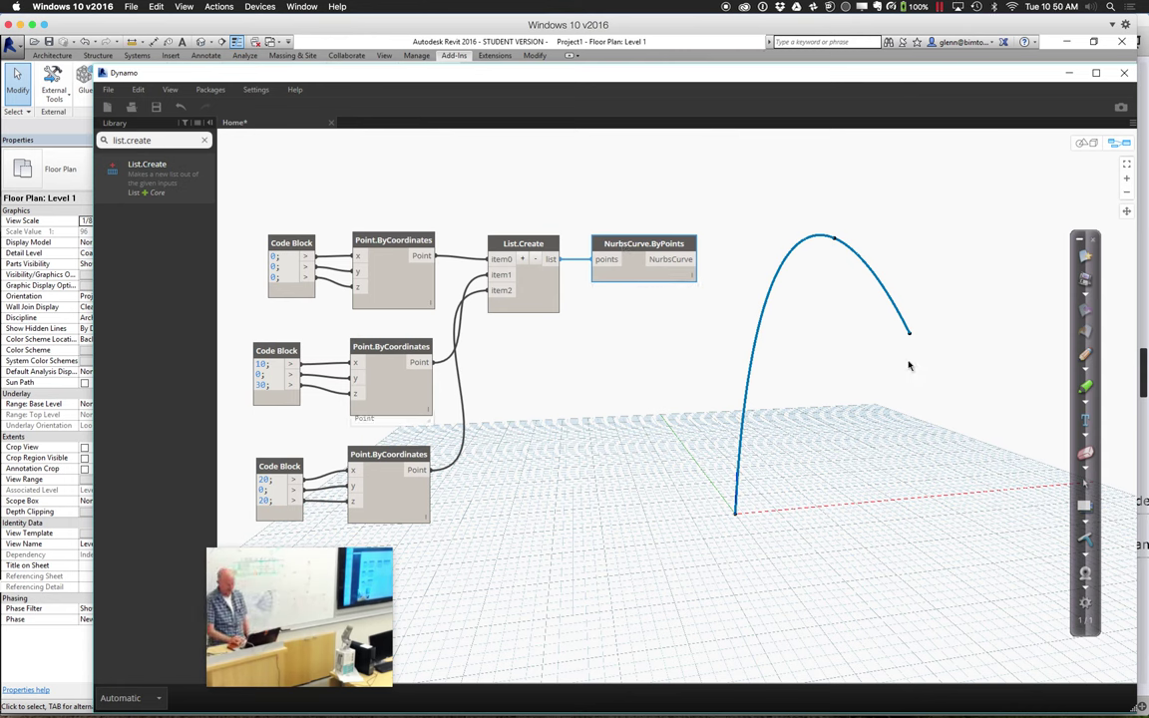
# - Create a group containing all the code blocks, point nodes, List.Create and NurbsCurve.ByPoints
pyautogui.click(1126, 211)
pyautogui.moveTo(640, 417); pyautogui.dragTo(686, 369)
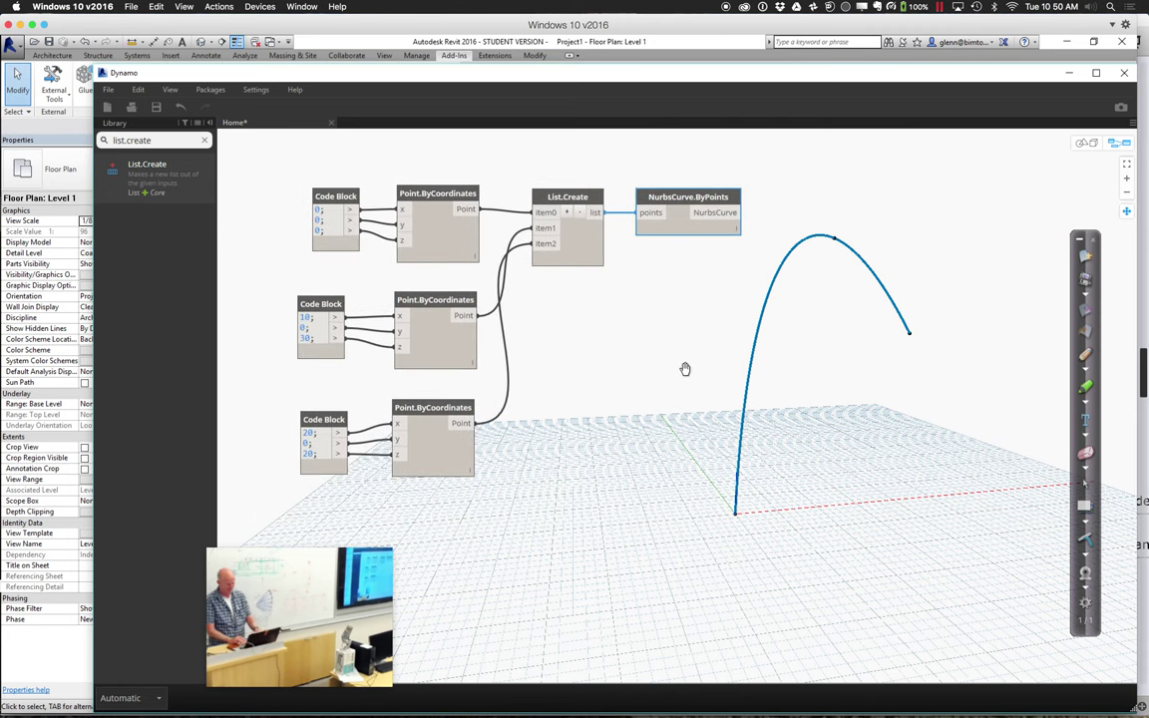
pyautogui.moveTo(290, 164); pyautogui.dragTo(779, 528)
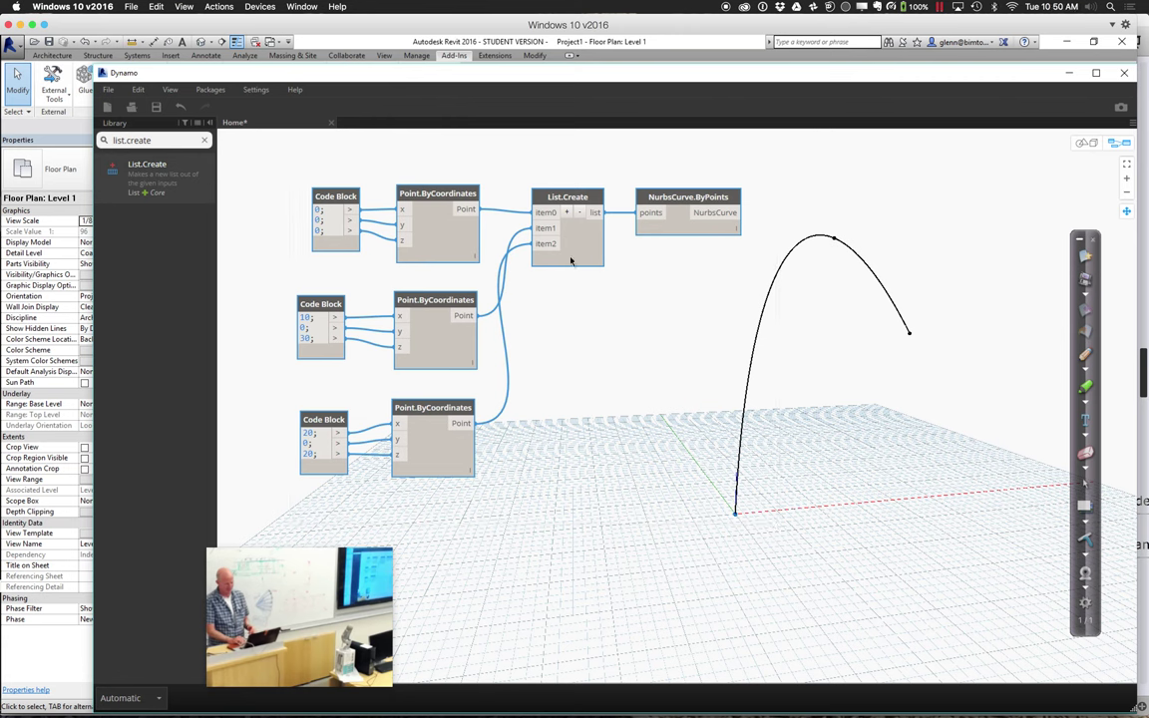
pyautogui.moveTo(460, 201)
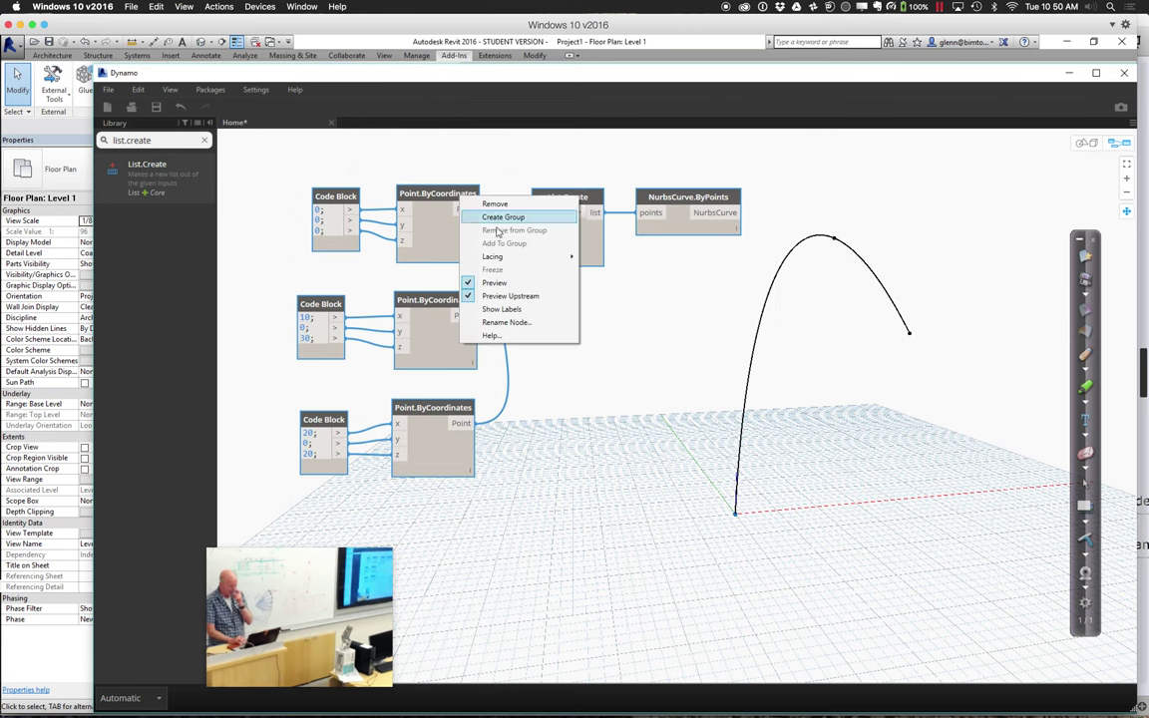
pyautogui.click(500, 222)
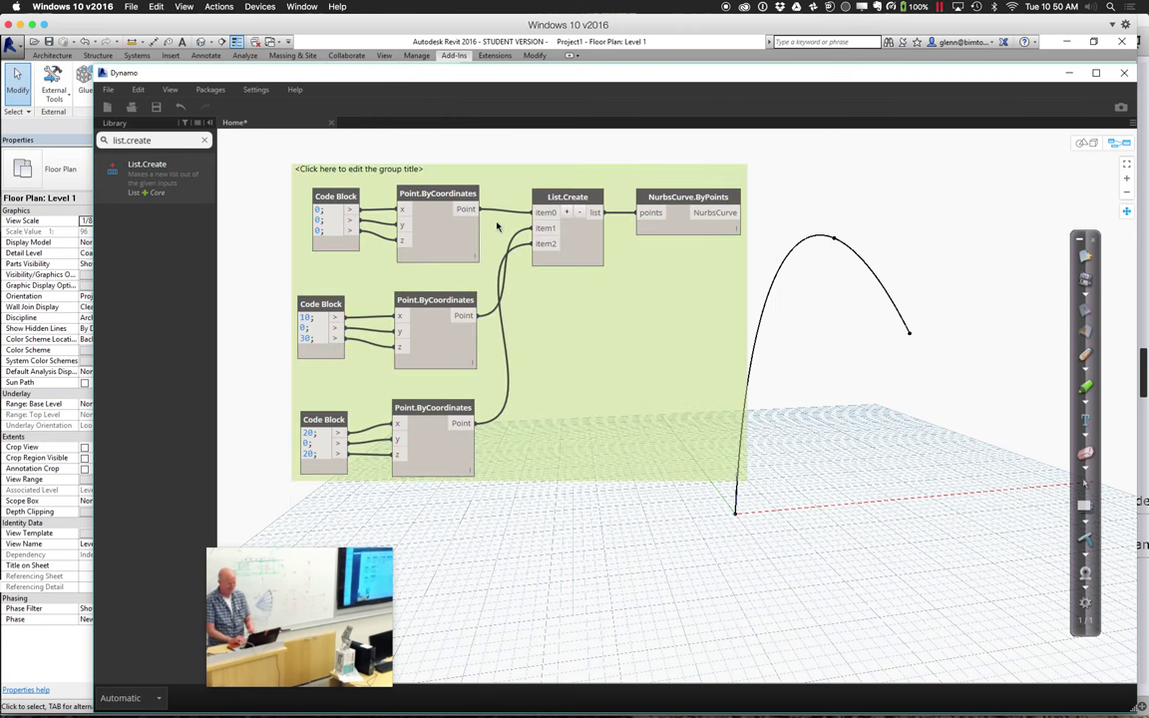
# - Title the group "Create First Defining Curve" and move it to the upper area of the canvas
pyautogui.click(361, 172)
pyautogui.write('Create First Defining Cur')
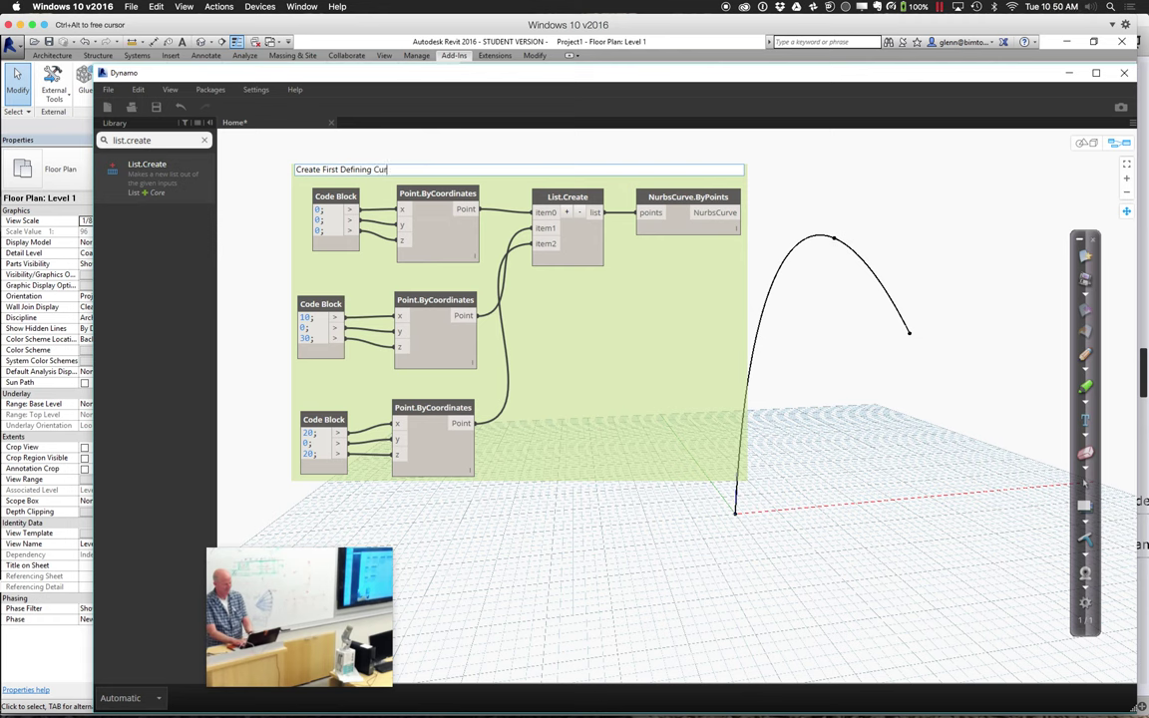
pyautogui.write('ve')
pyautogui.click(266, 246)
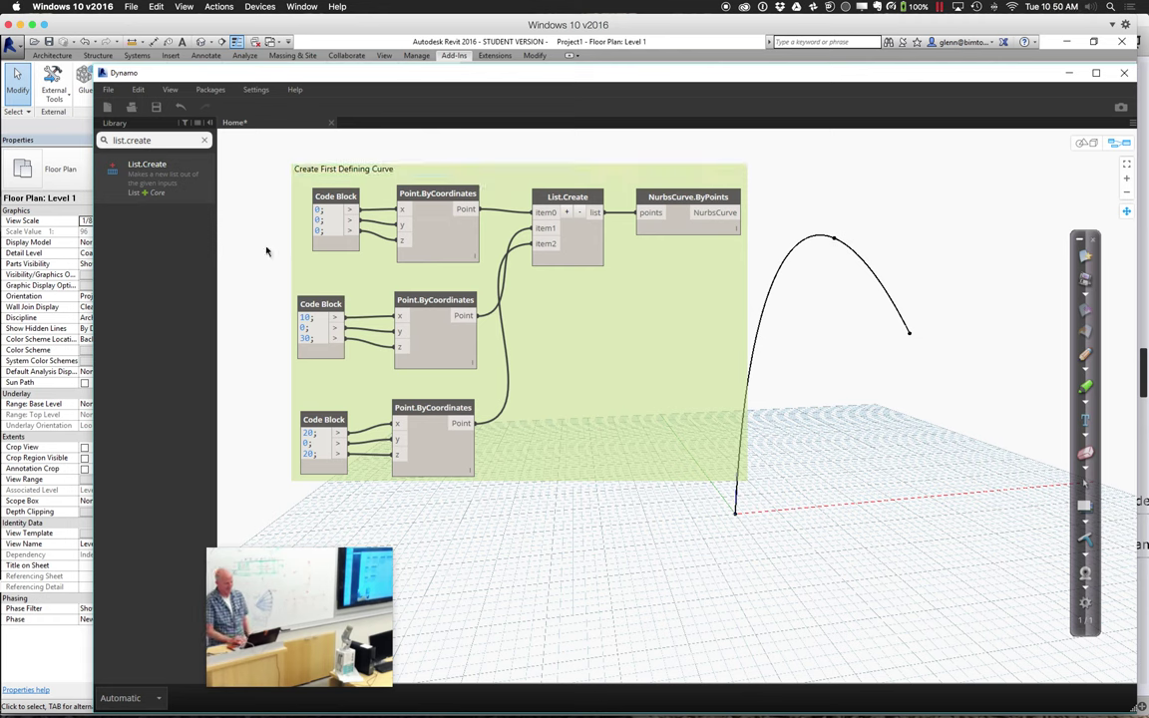
pyautogui.moveTo(394, 177); pyautogui.dragTo(353, 147)
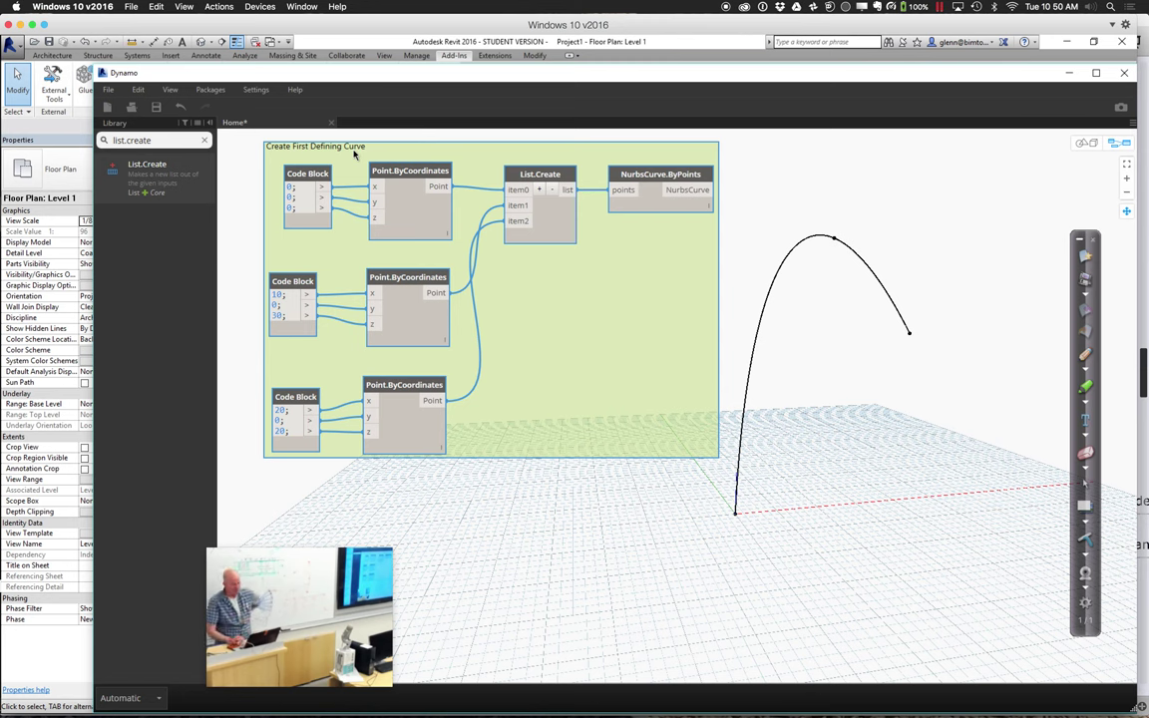
pyautogui.moveTo(419, 152); pyautogui.dragTo(439, 152)
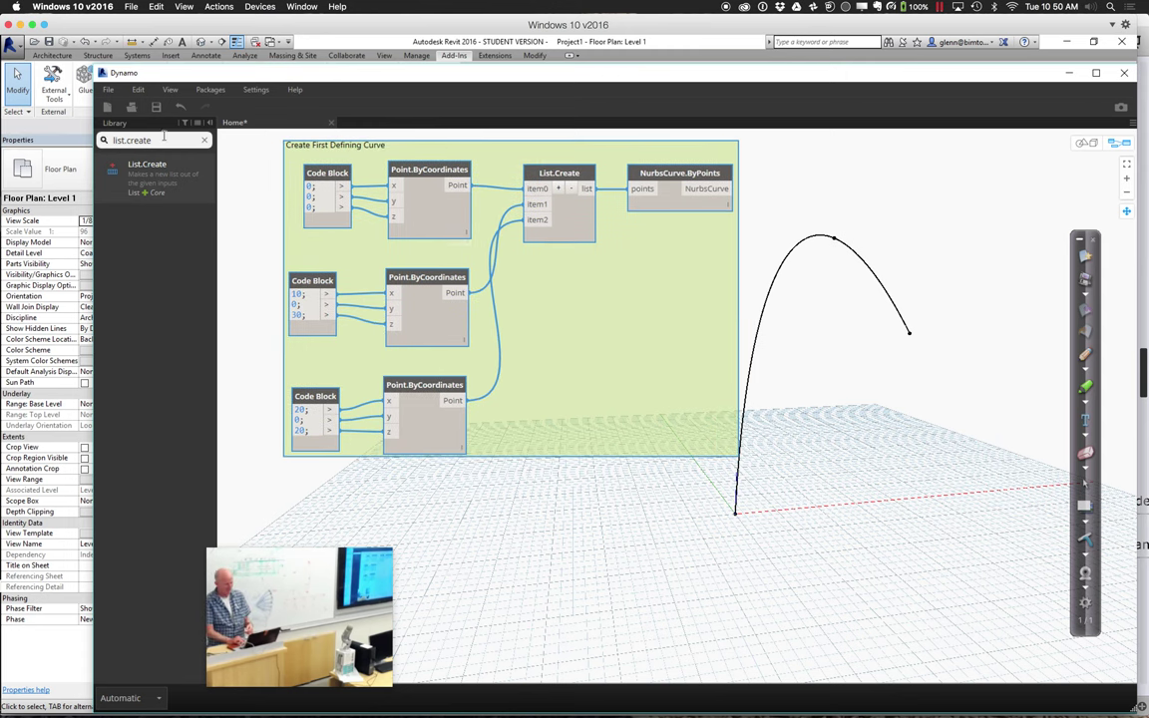
# - Search the node library for "number" and add a Number Slider node to the canvas
pyautogui.moveTo(160, 142); pyautogui.dragTo(63, 147)
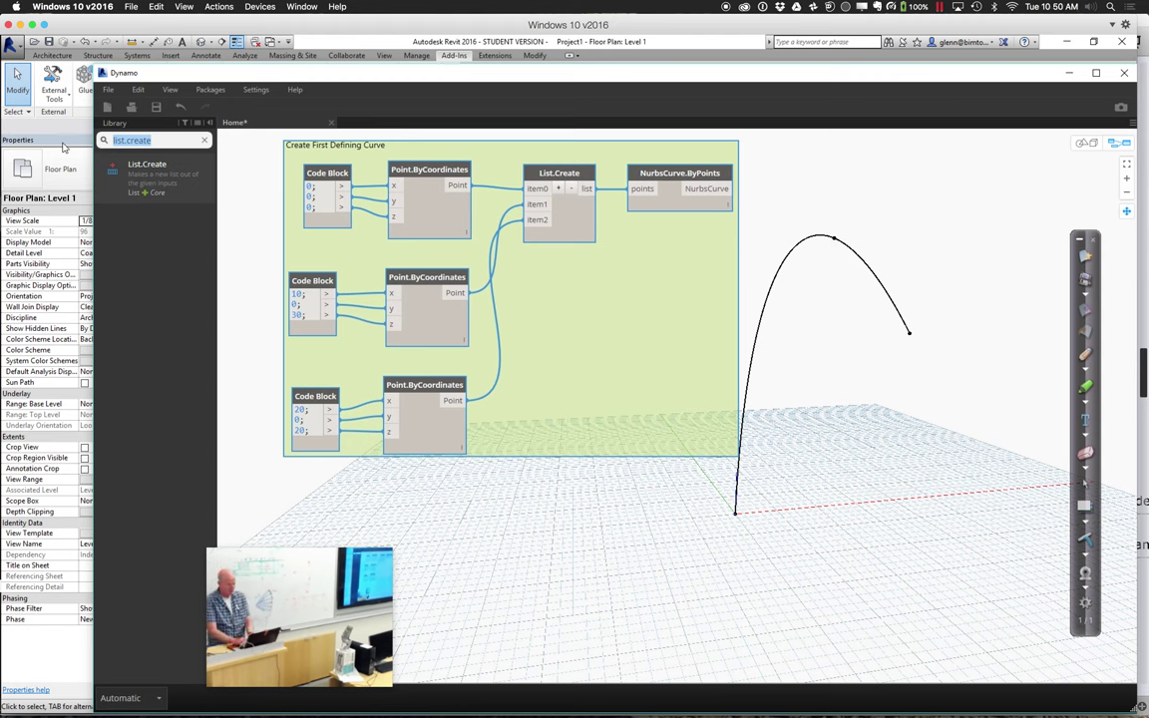
pyautogui.write('int')
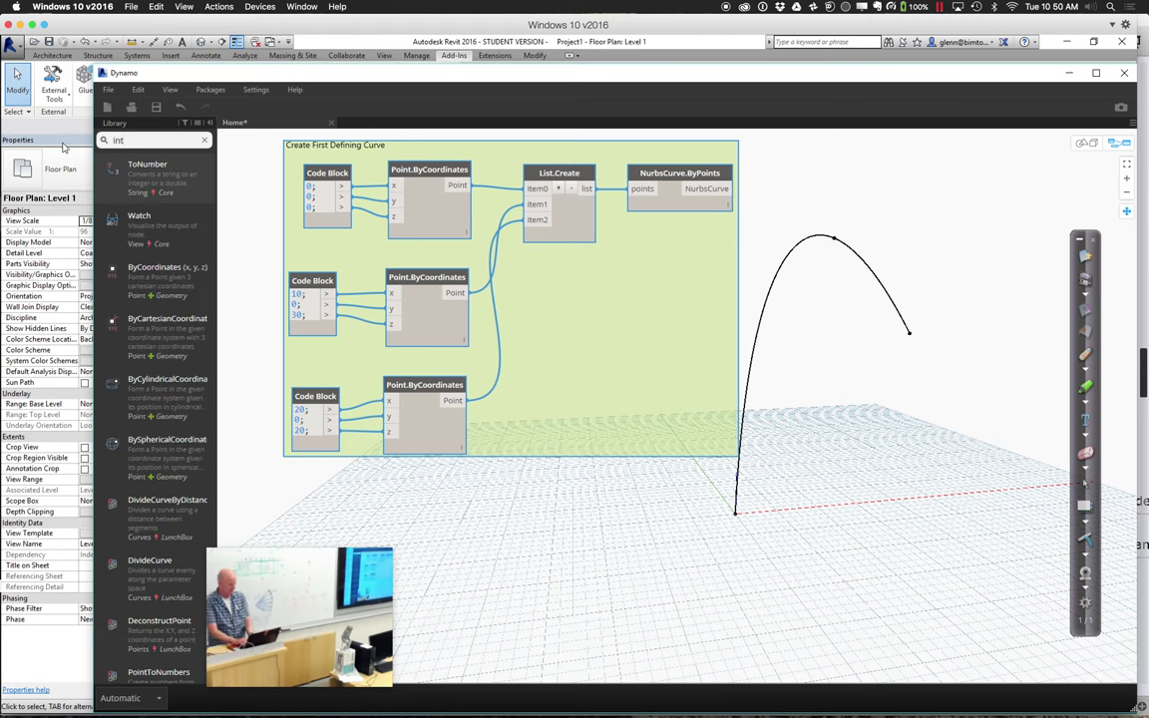
pyautogui.press('BackSpace')
pyautogui.press('BackSpace')
pyautogui.press('BackSpace')
pyautogui.write('nu')
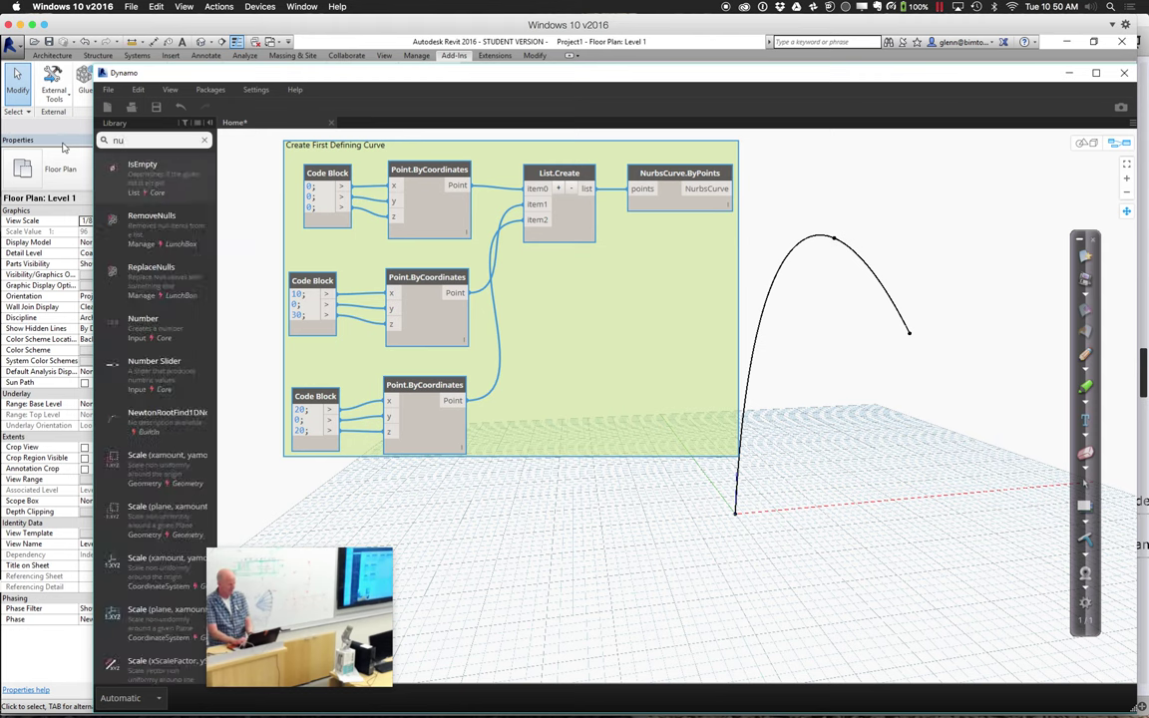
pyautogui.write('mber')
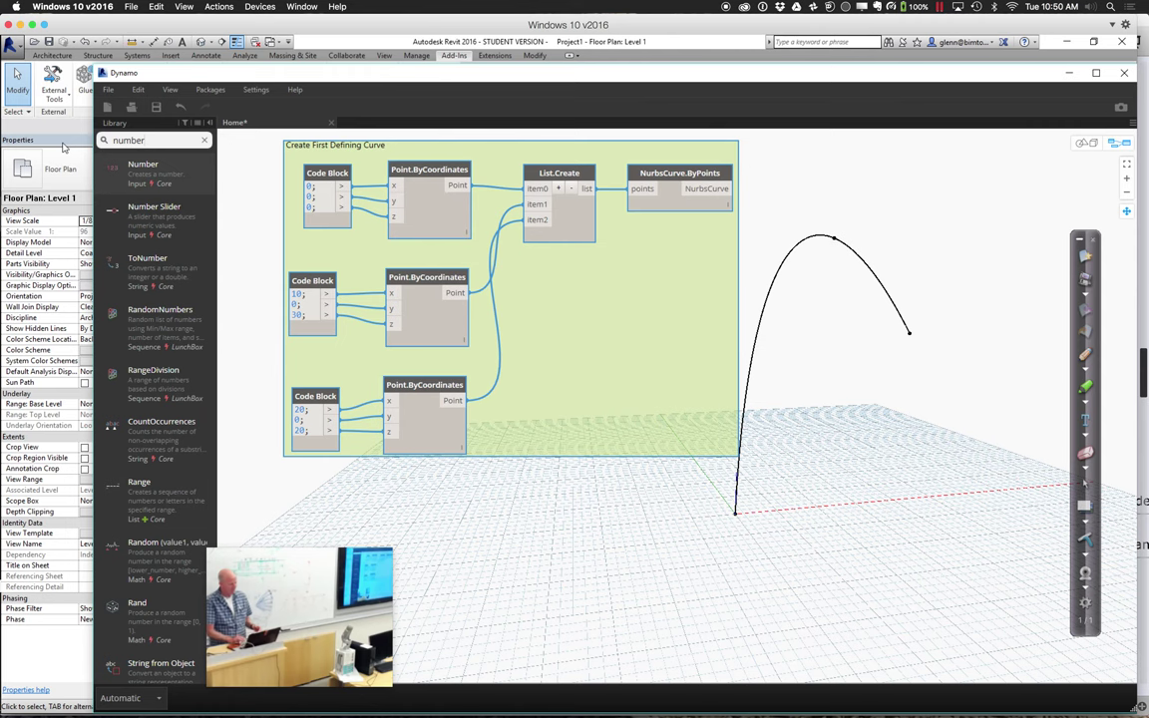
pyautogui.click(124, 207)
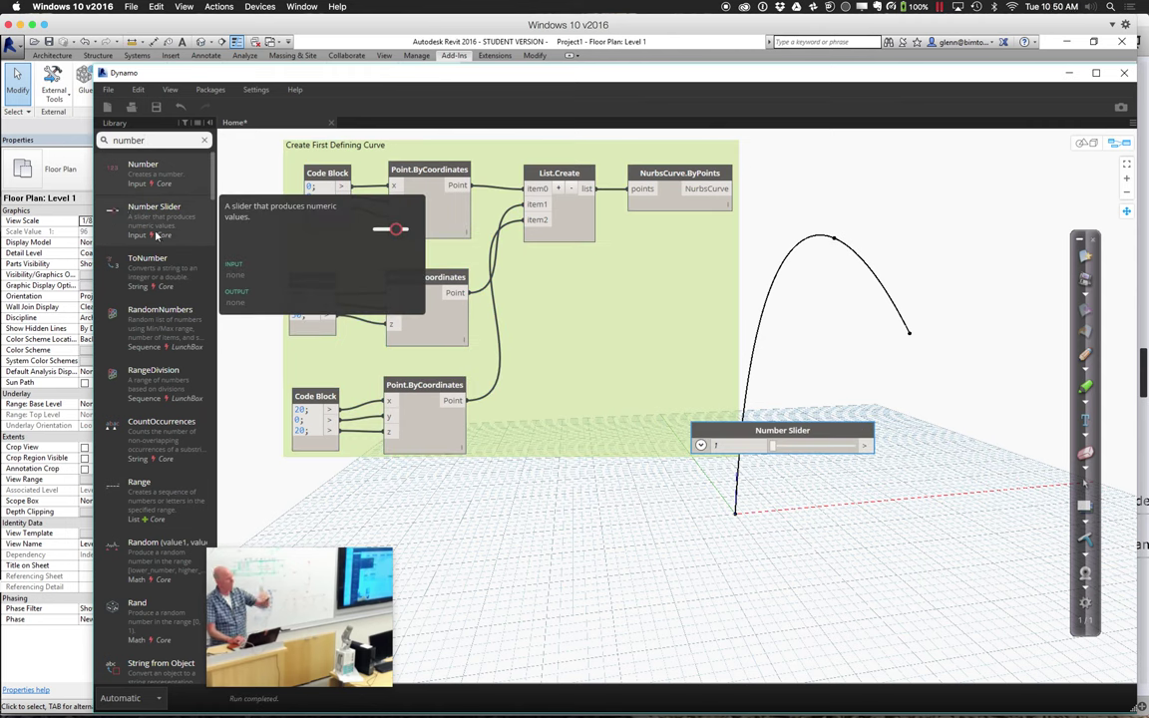
# - Place the Number Slider just below the first curve group and set its minimum value to 1
pyautogui.moveTo(783, 432); pyautogui.dragTo(352, 489)
pyautogui.click(270, 505)
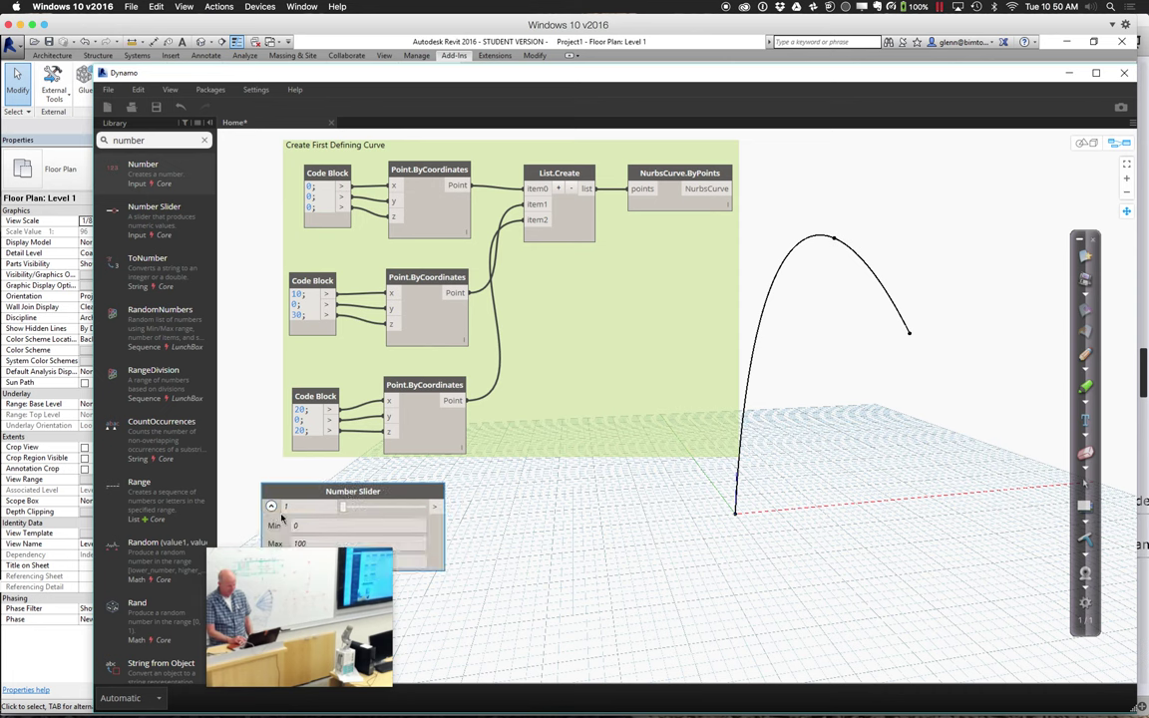
pyautogui.click(308, 527)
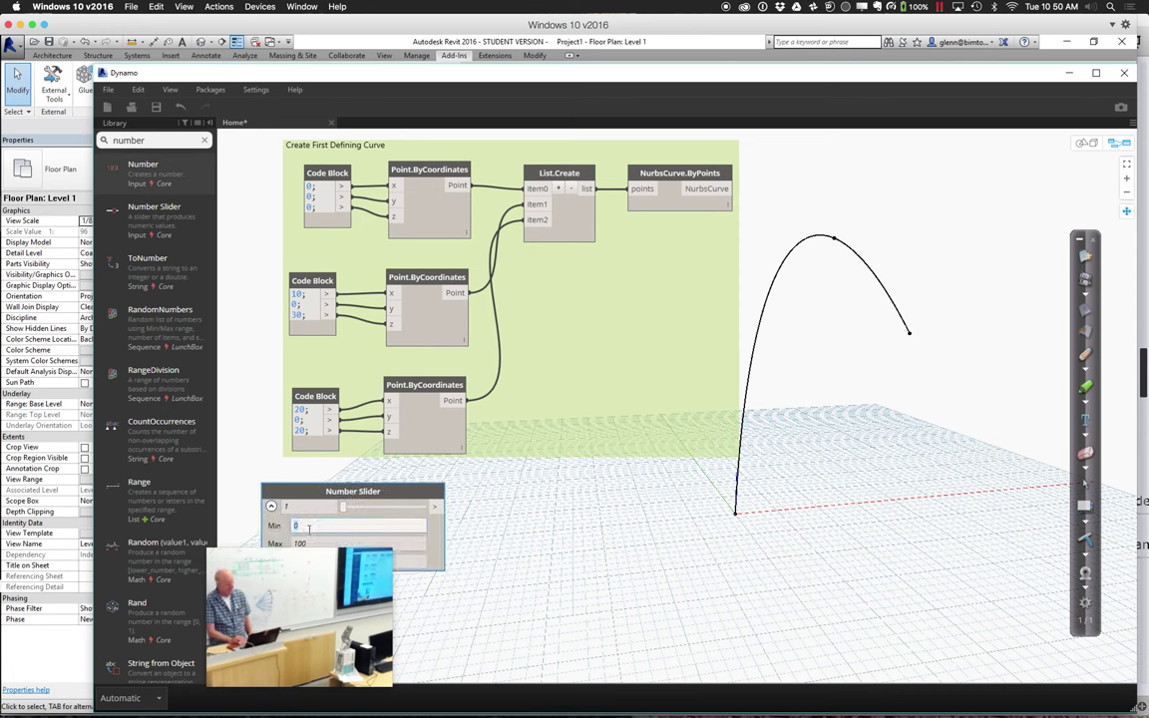
pyautogui.write('1')
pyautogui.press('Return')
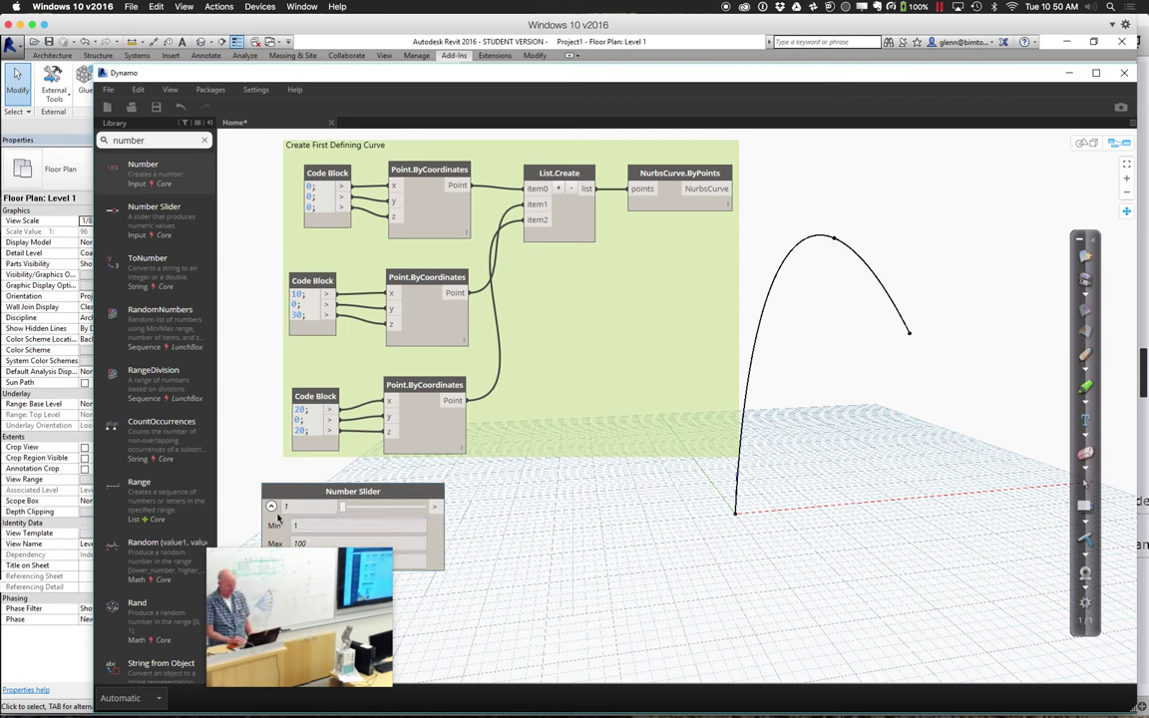
pyautogui.click(271, 507)
# - Duplicate the "Create First Defining Curve" group, place the copy below the Number Slider and retitle it "Create Second Defining Curve"
pyautogui.click(422, 153)
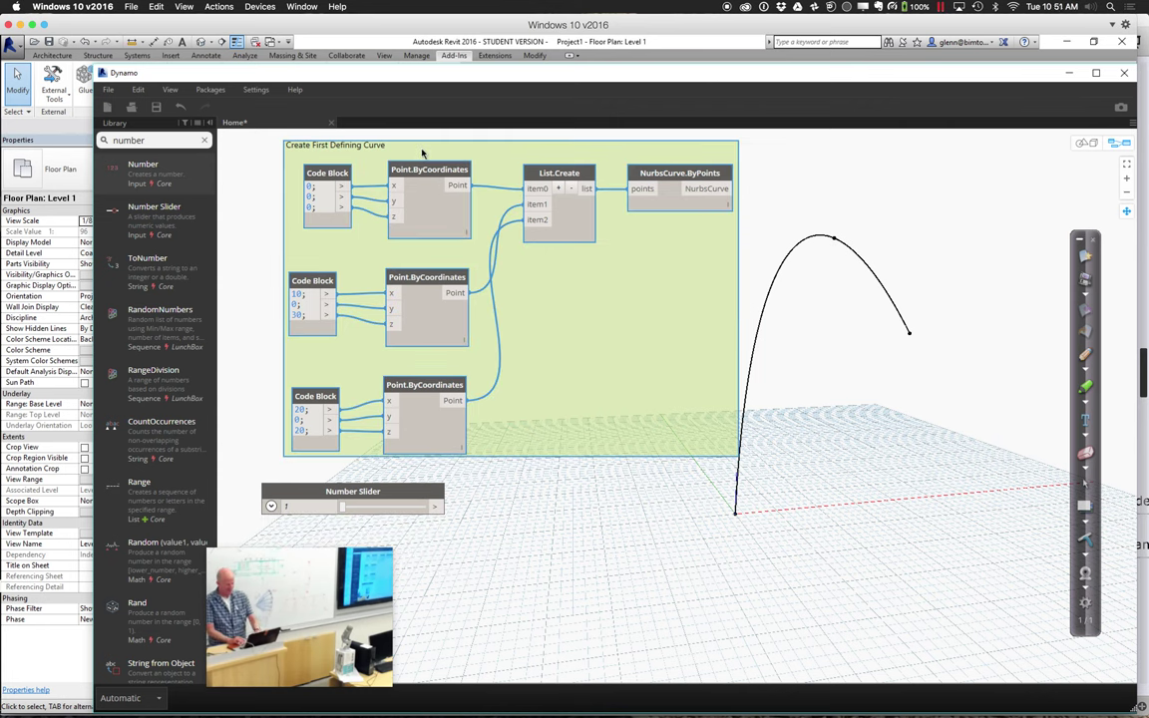
pyautogui.hotkey('ctrl', 'c')
pyautogui.hotkey('ctrl', 'v')
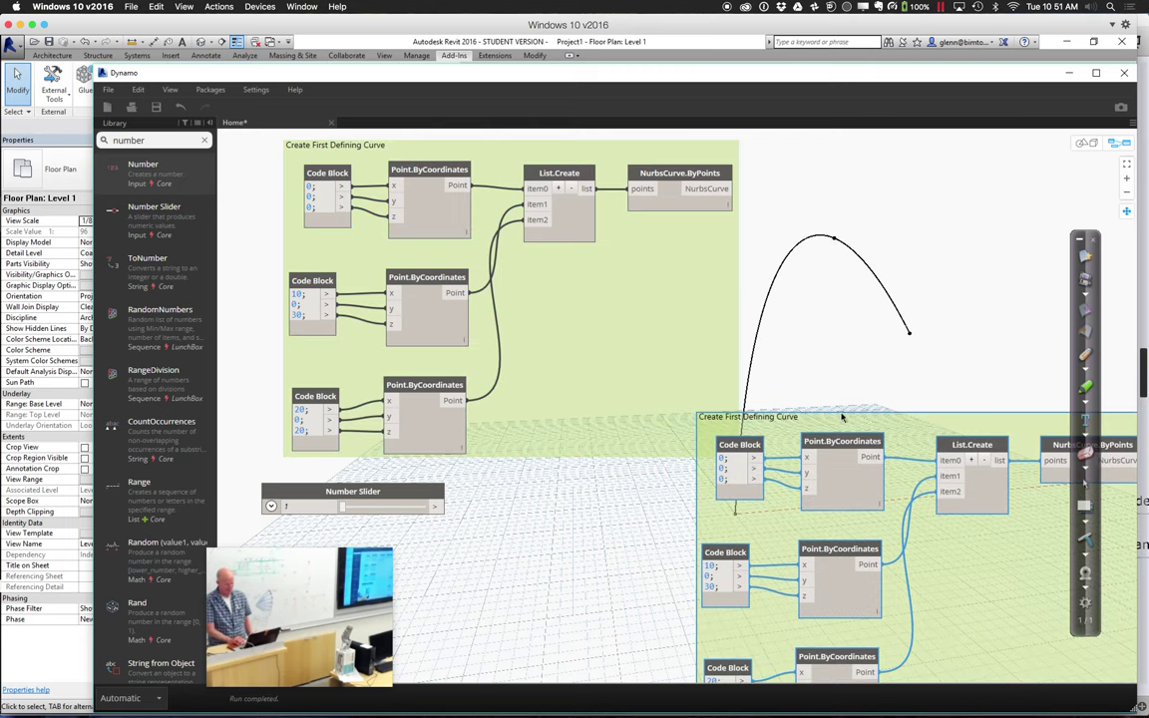
pyautogui.moveTo(834, 418); pyautogui.dragTo(342, 547)
pyautogui.doubleClick(315, 536)
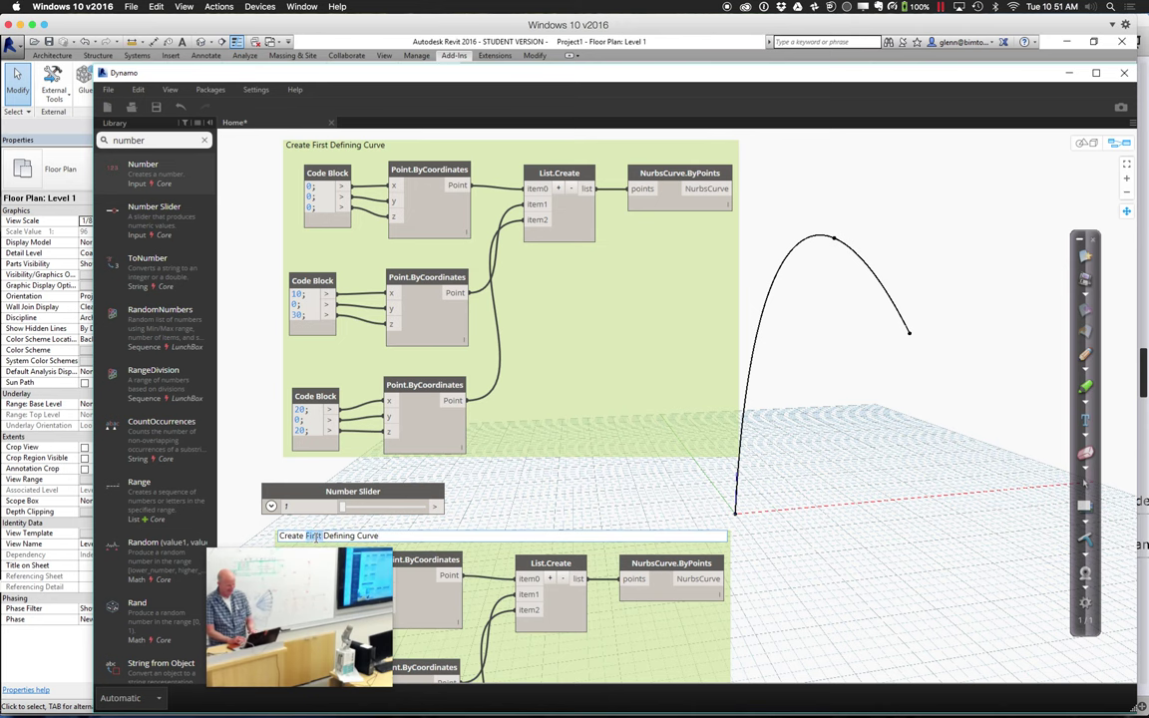
pyautogui.write('Second')
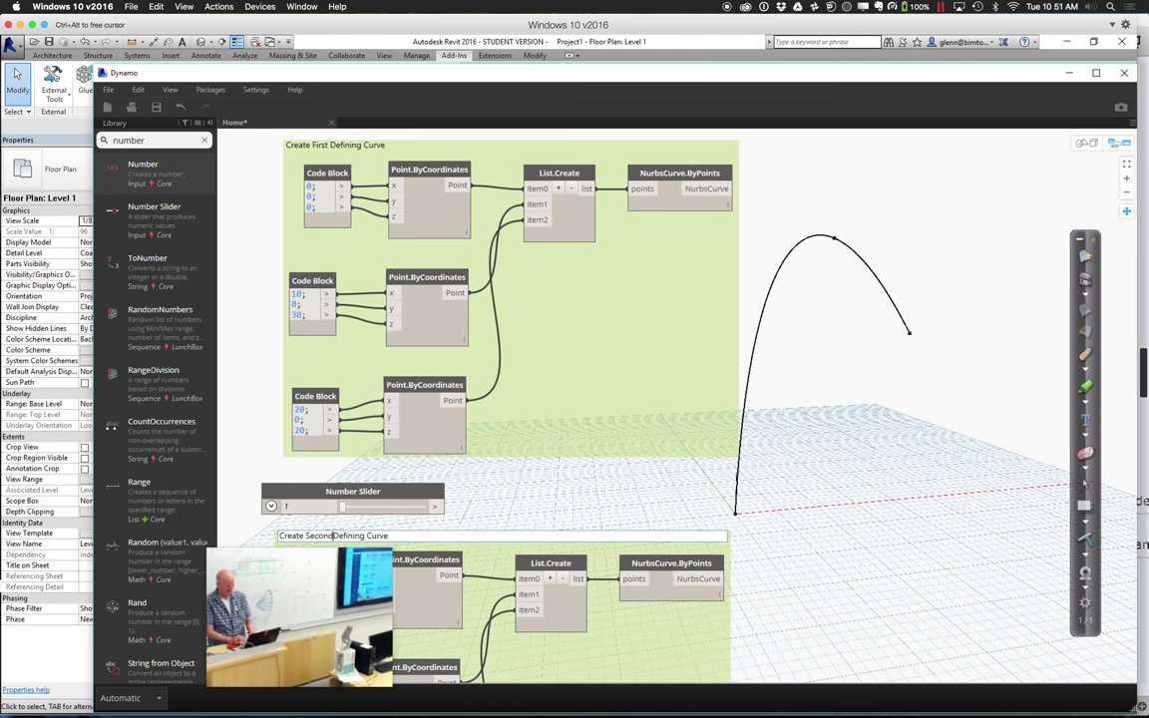
pyautogui.click(820, 661)
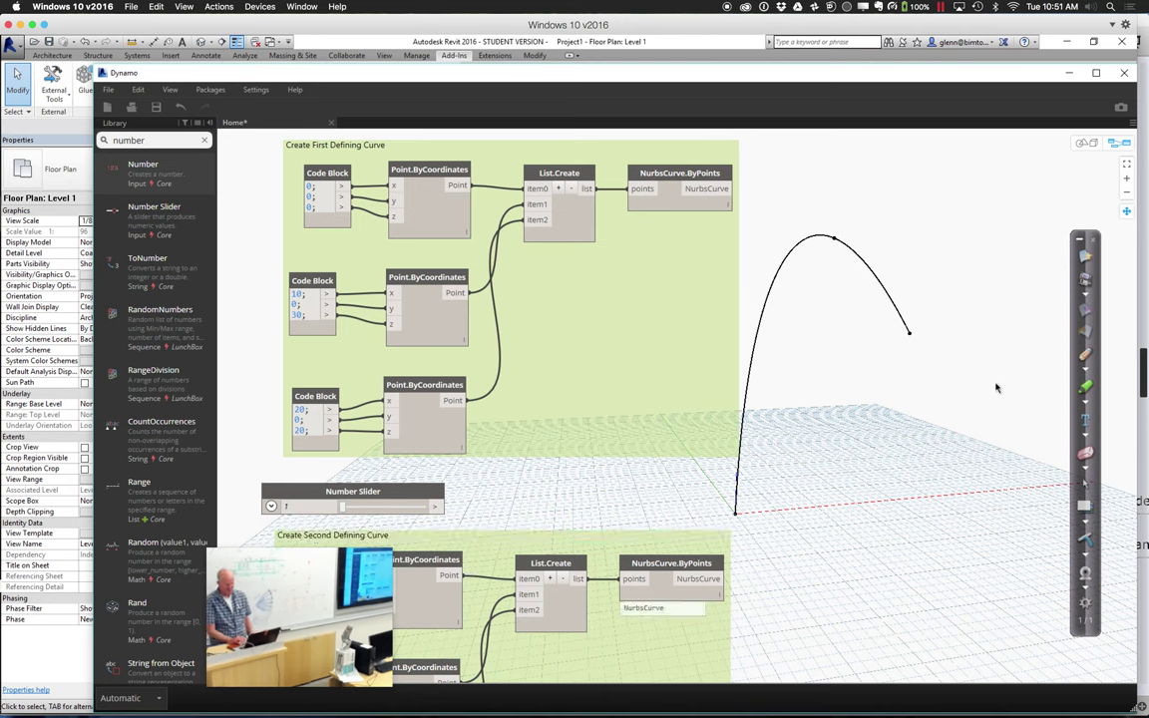
# - Wire the Number Slider output to the y input of all three Point.ByCoordinates nodes in the second curve group
pyautogui.click(1127, 212)
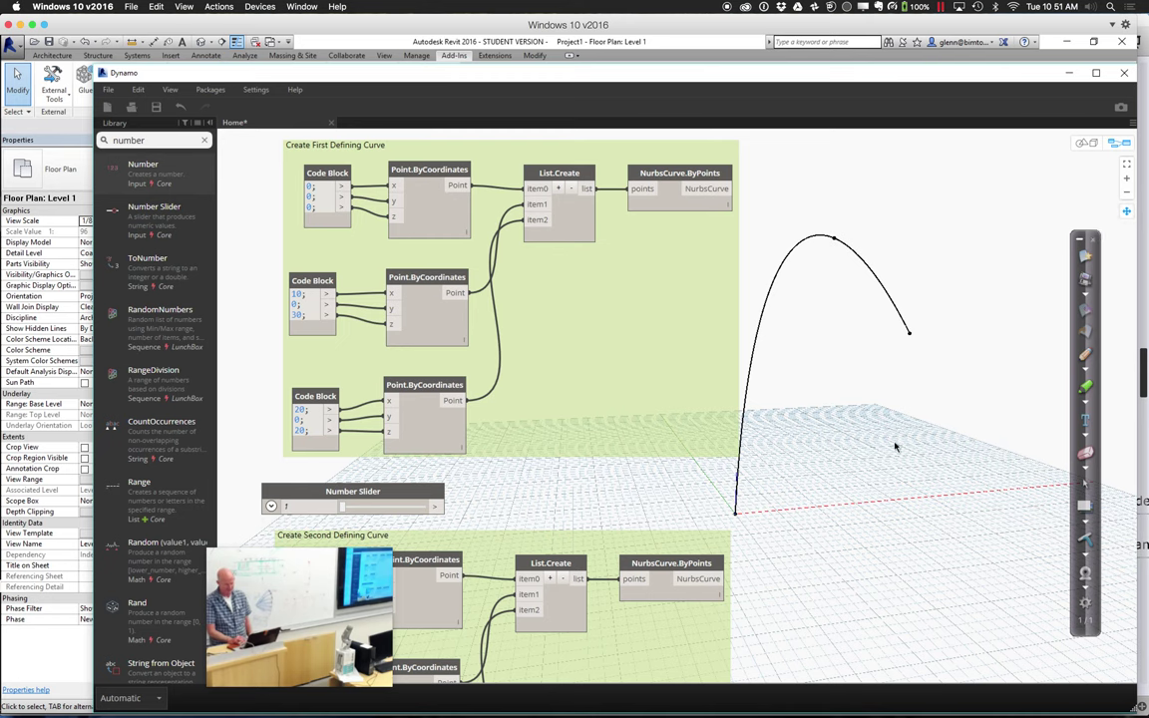
pyautogui.moveTo(883, 377); pyautogui.dragTo(972, 252)
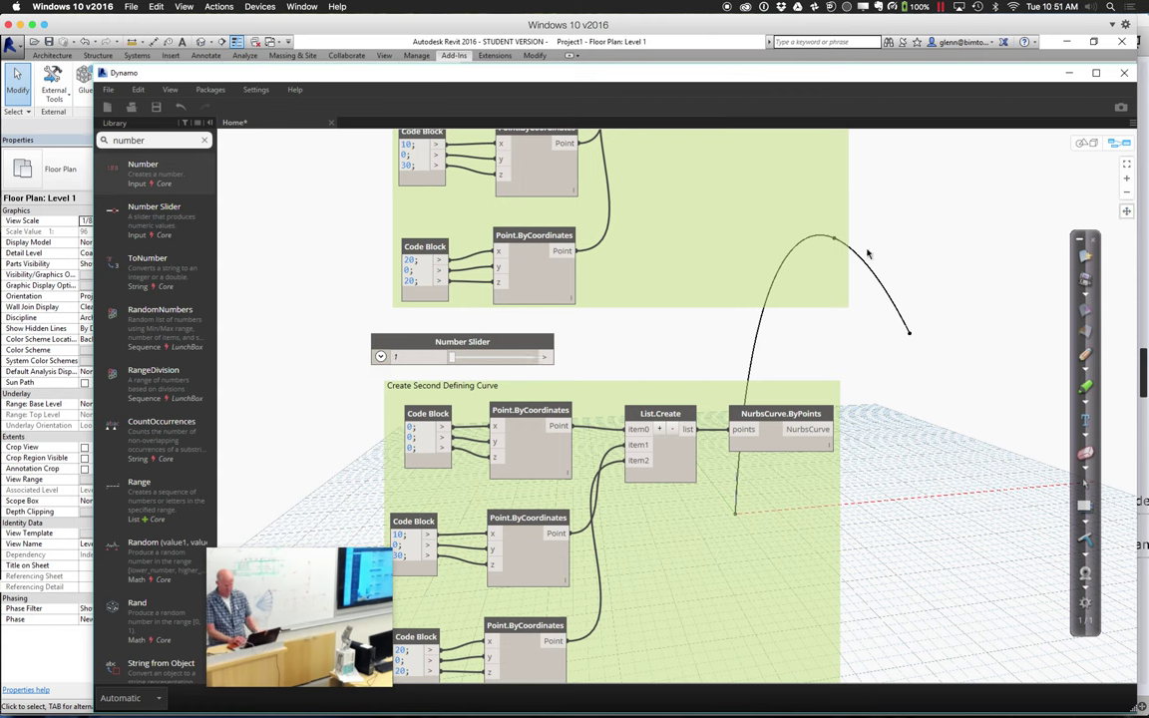
pyautogui.click(547, 359)
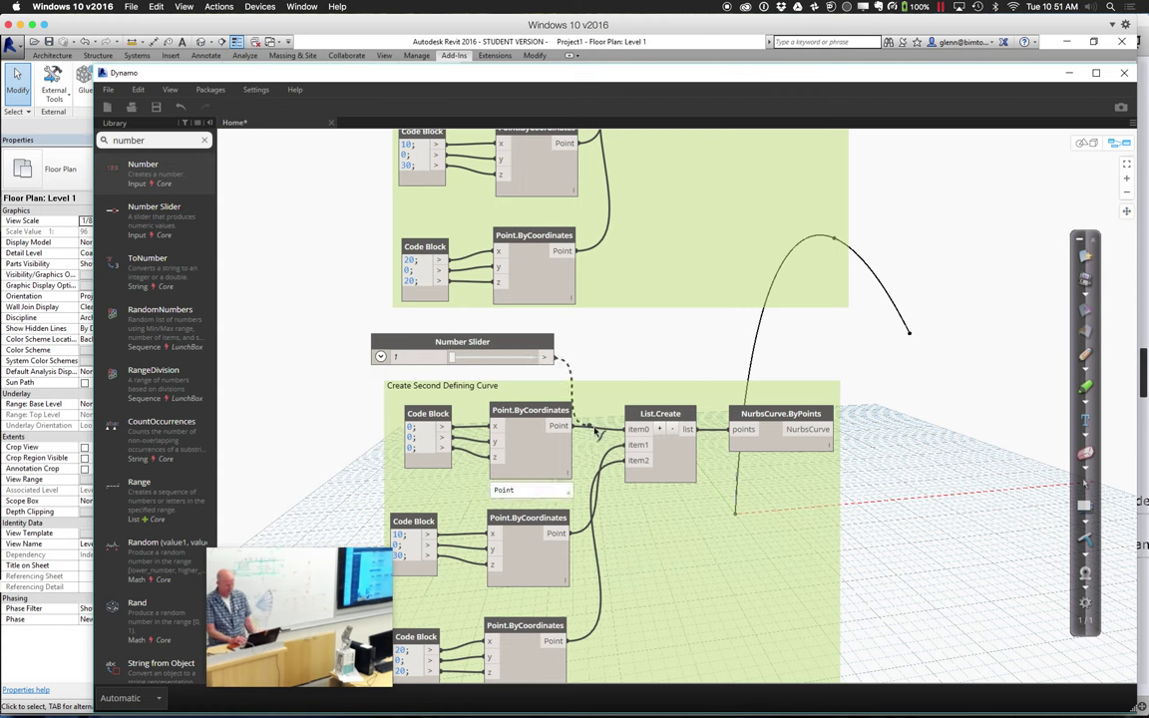
pyautogui.keyDown('shift'); pyautogui.click(494, 442); pyautogui.keyUp('shift')
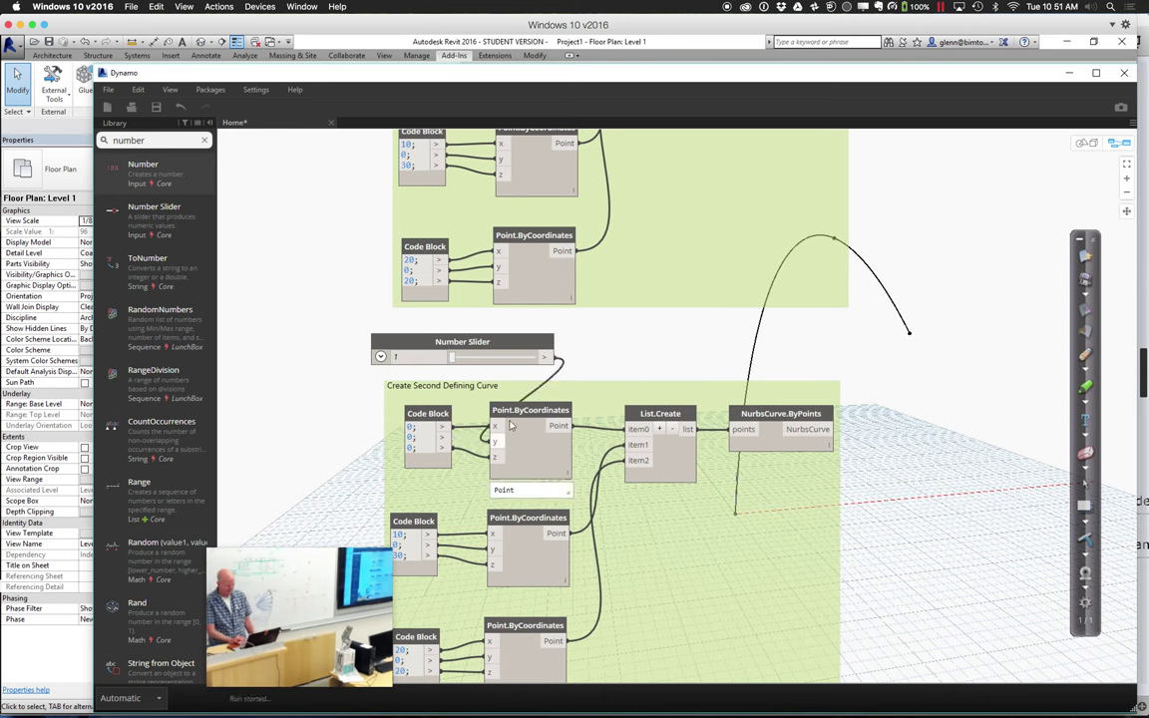
pyautogui.click(493, 549)
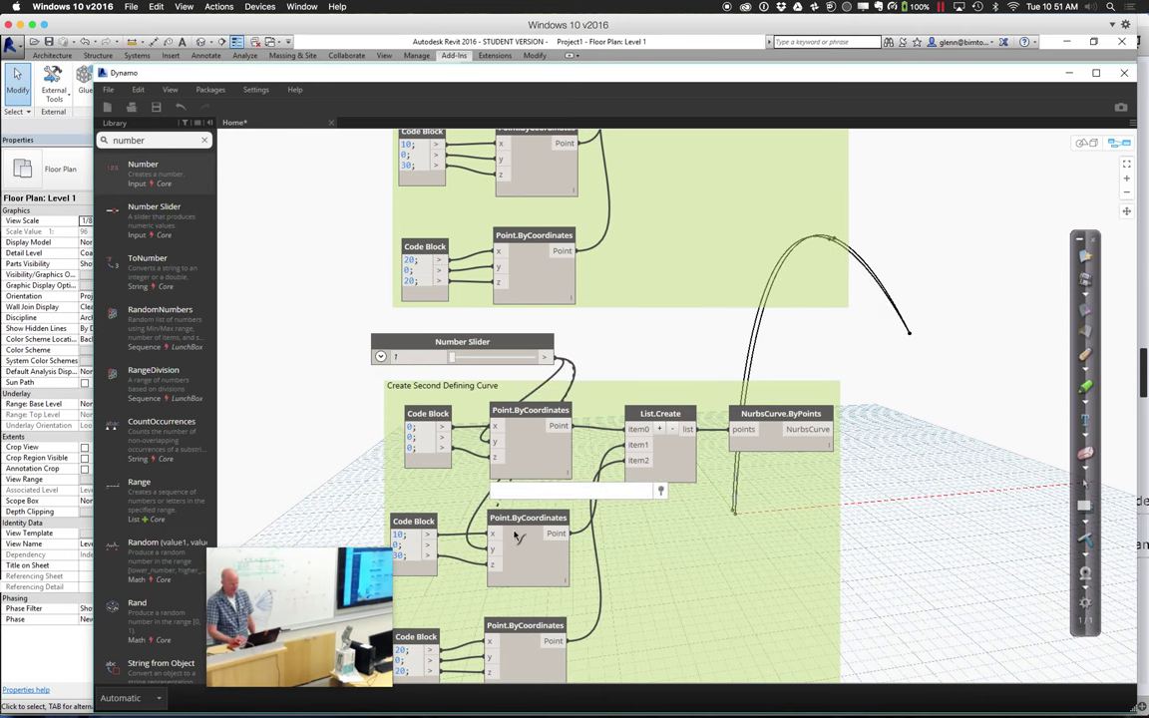
pyautogui.click(490, 656)
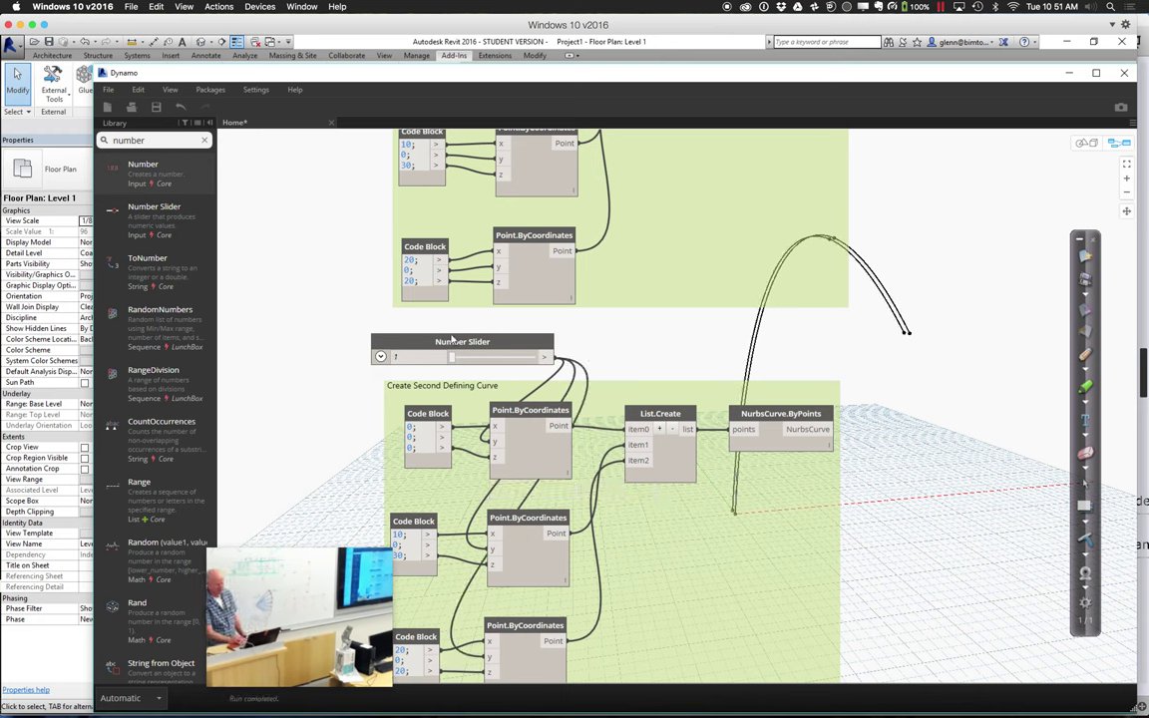
# - Set the Number Slider value to 50 to offset the second curve from the first
pyautogui.moveTo(454, 359); pyautogui.dragTo(488, 359)
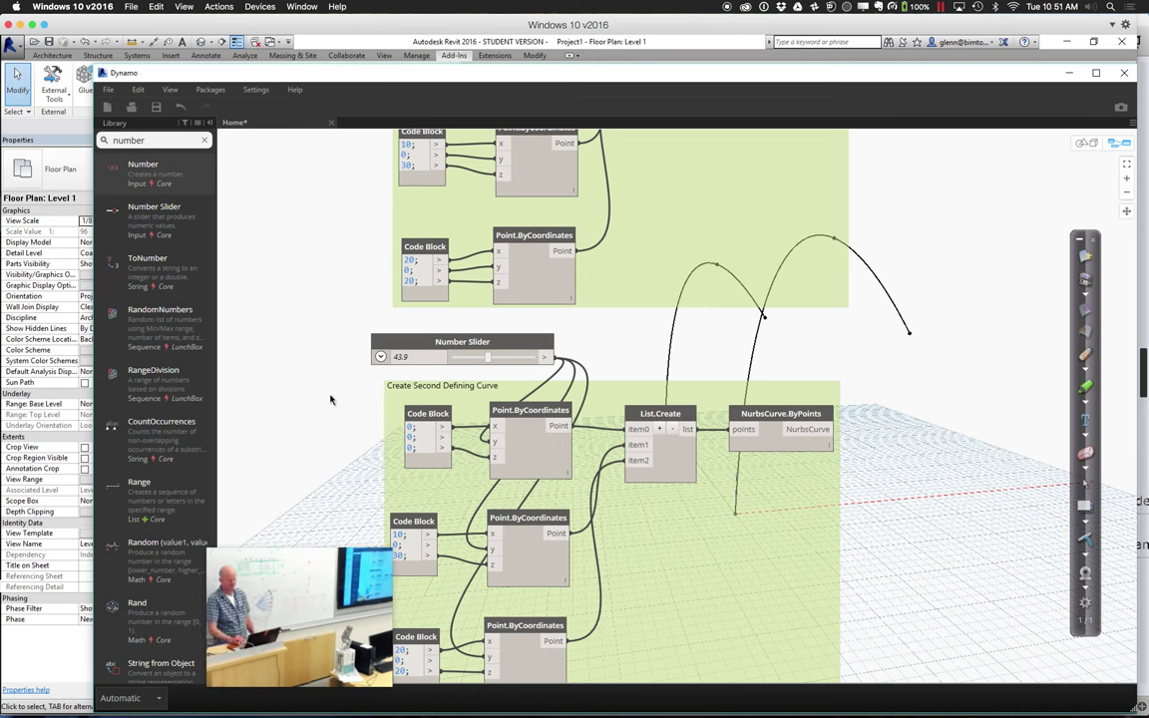
pyautogui.doubleClick(419, 357)
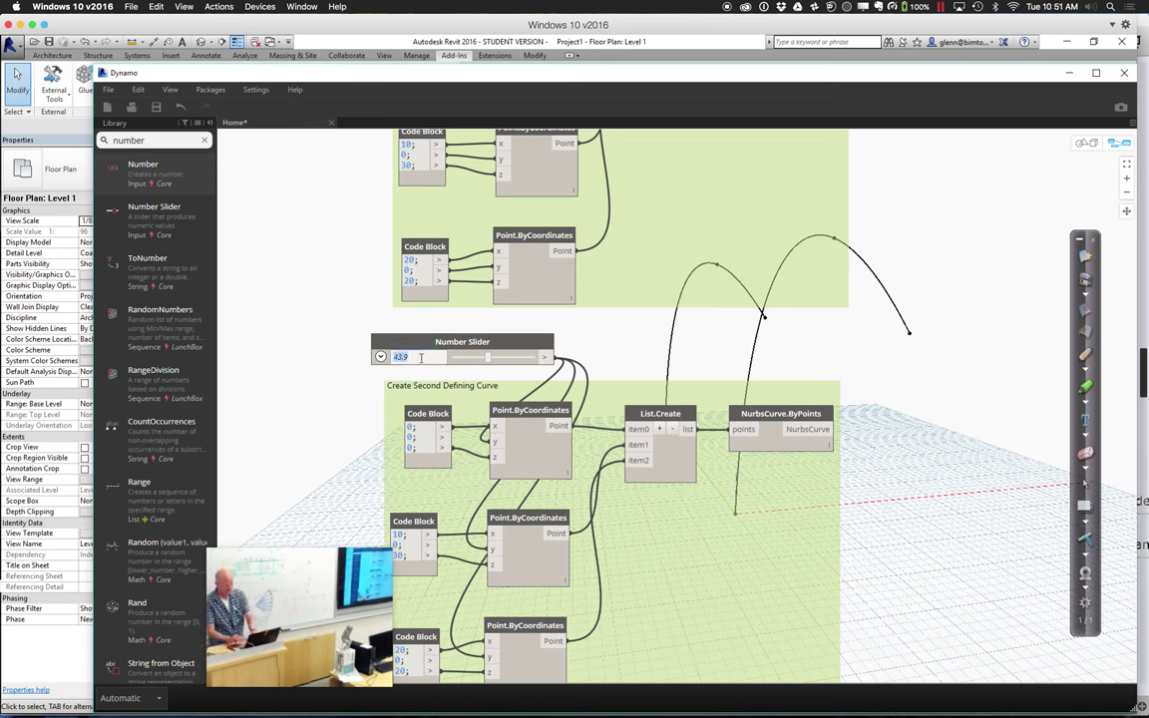
pyautogui.write('50')
pyautogui.press('Return')
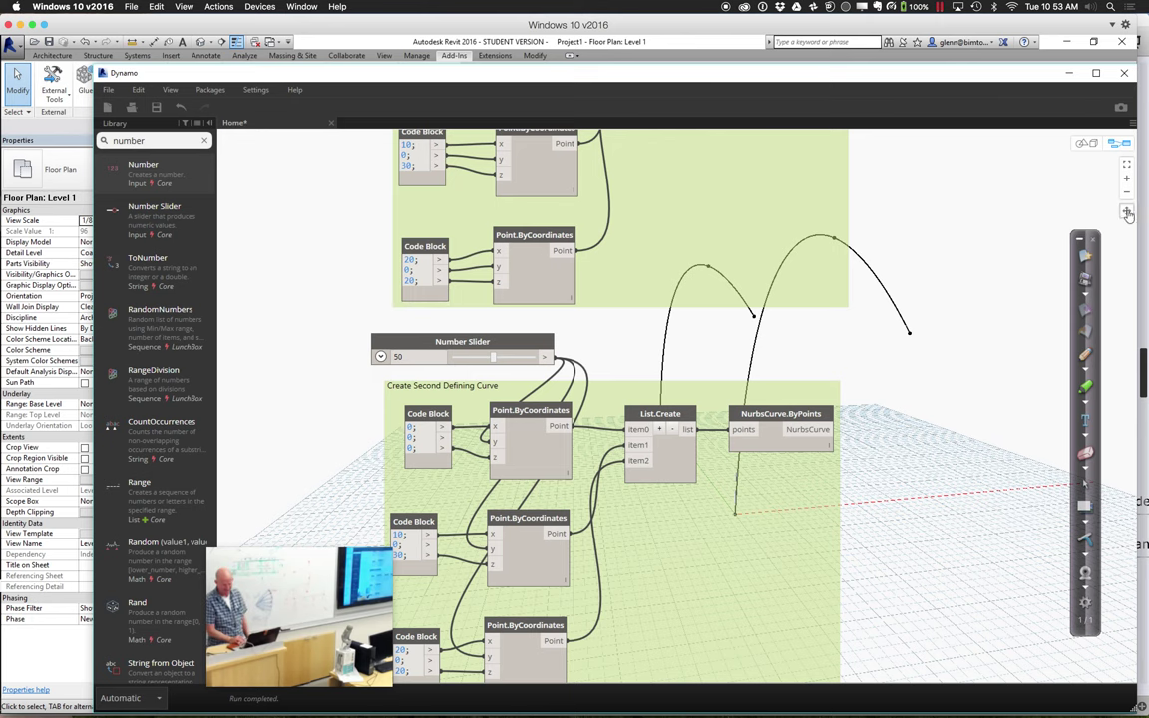
# - Search the node library for "line", add a Line.ByStartPointEndPoint node and place it beside the first curve group's NurbsCurve.ByPoints
pyautogui.moveTo(969, 225); pyautogui.dragTo(776, 357)
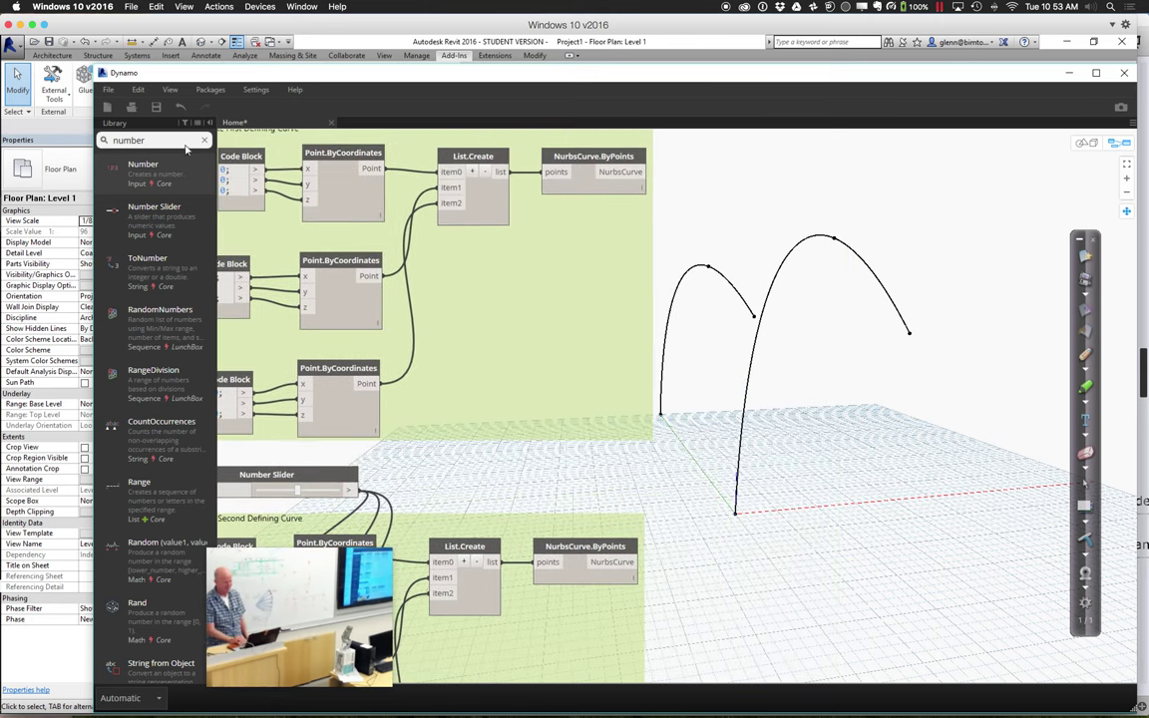
pyautogui.click(165, 140)
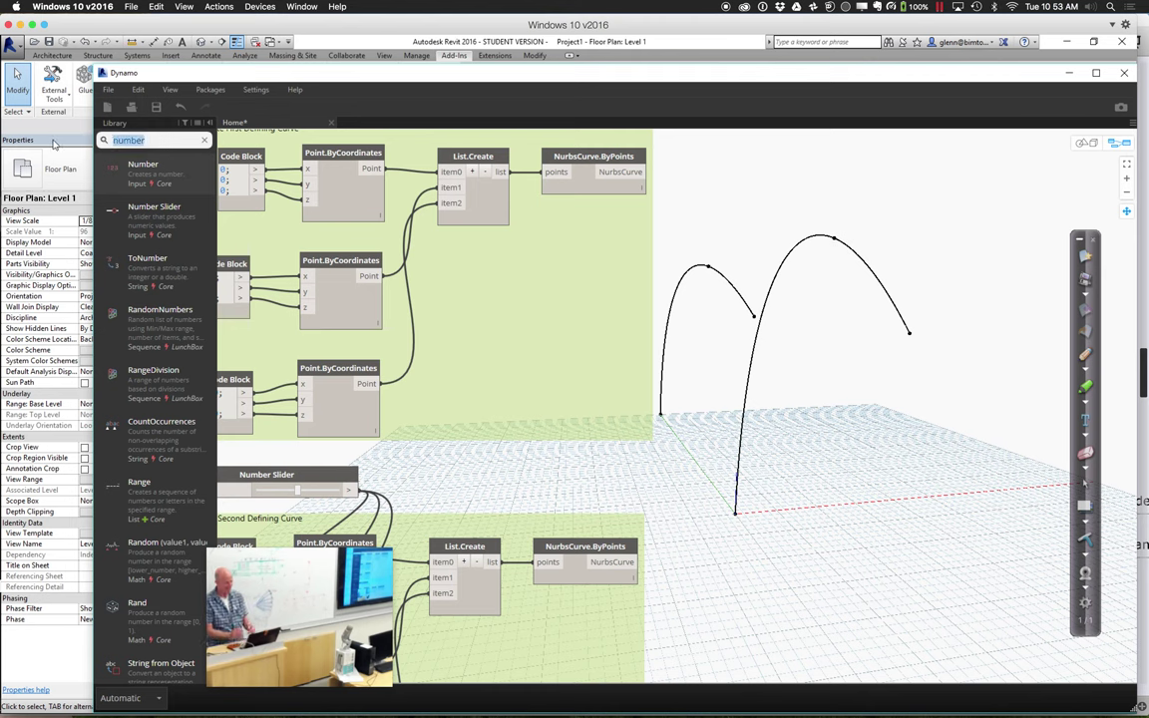
pyautogui.write('line')
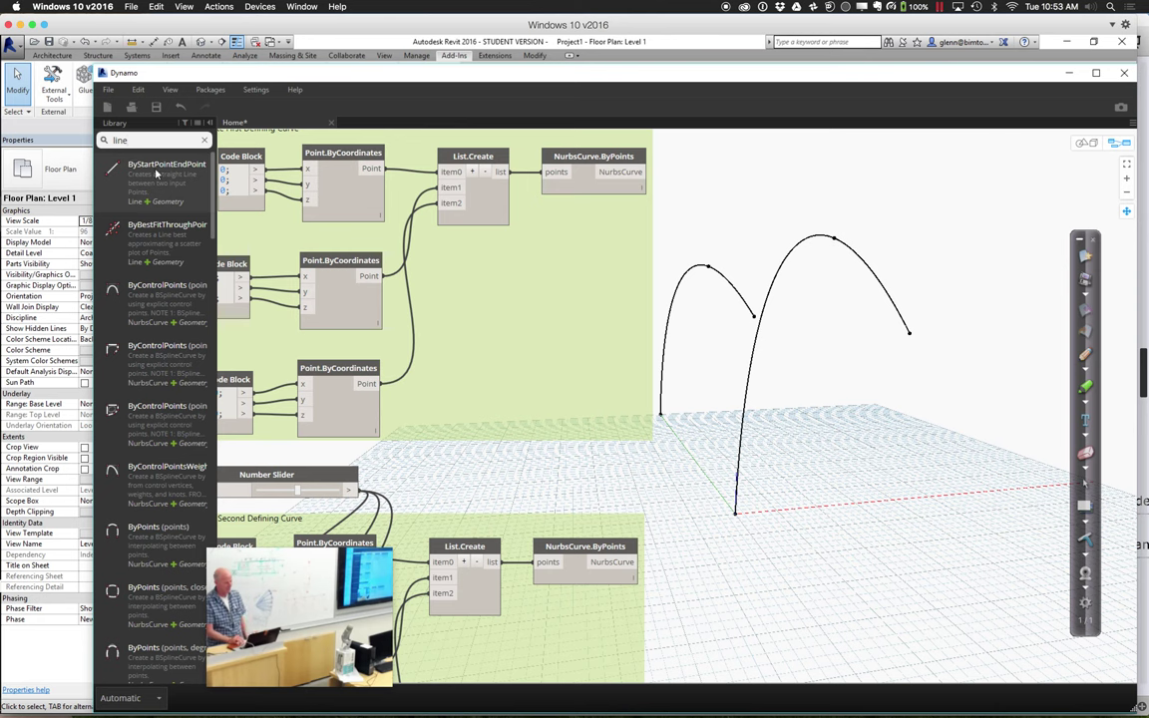
pyautogui.click(155, 173)
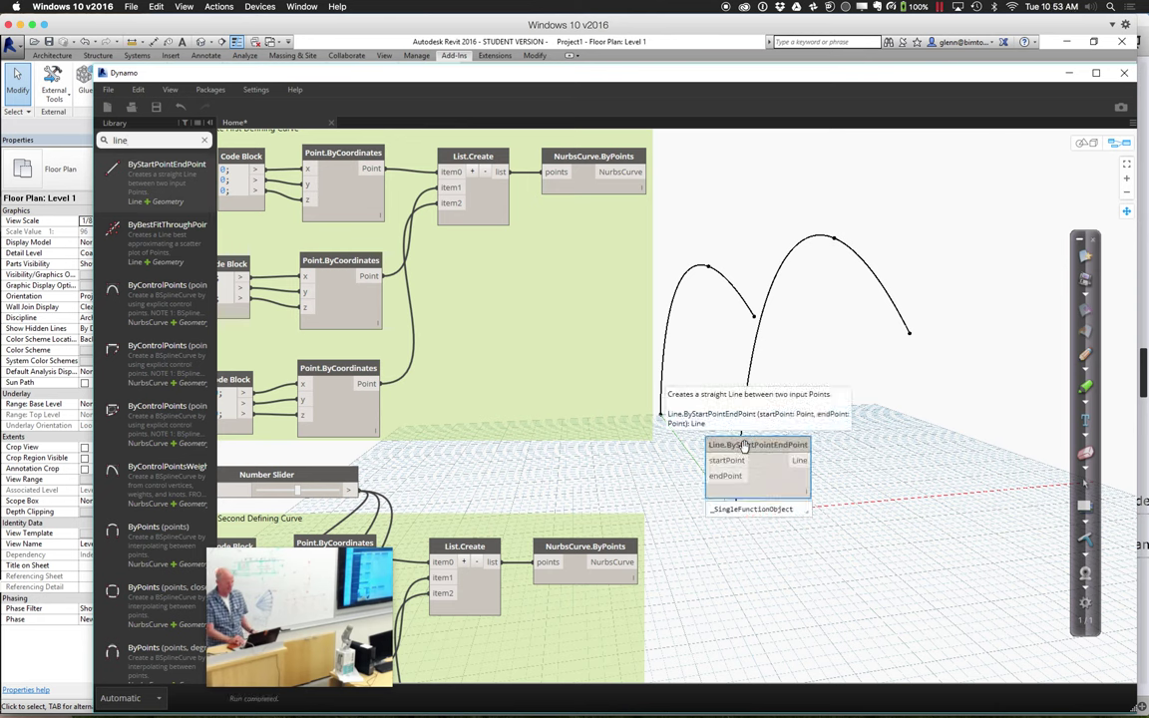
pyautogui.moveTo(735, 452); pyautogui.dragTo(798, 173)
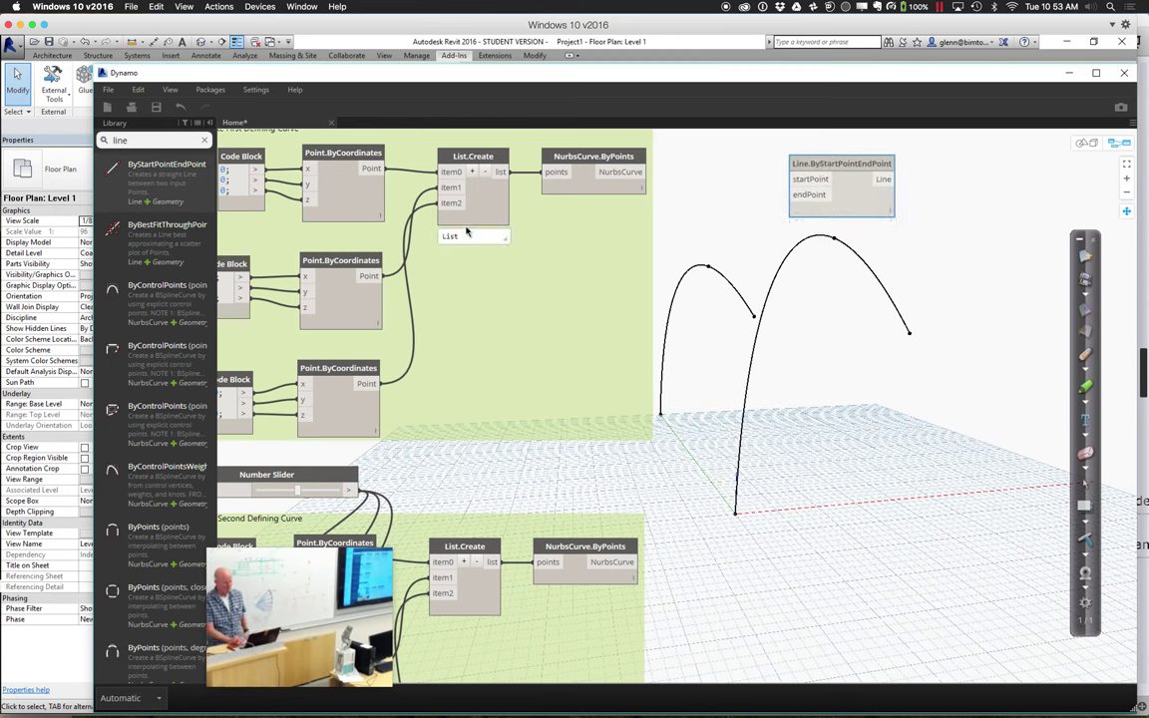
# - Wire the first Point of the first curve group to the line's startPoint and the second group's first Point to its endPoint
pyautogui.click(375, 171)
pyautogui.click(803, 180)
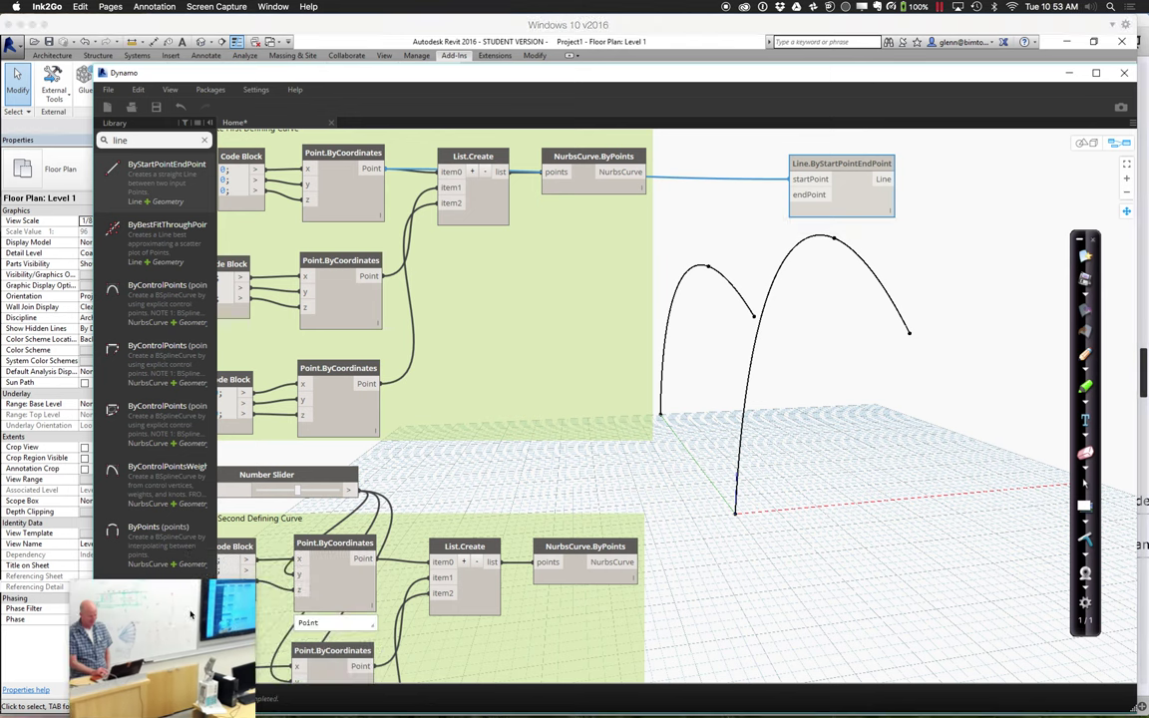
pyautogui.click(382, 570)
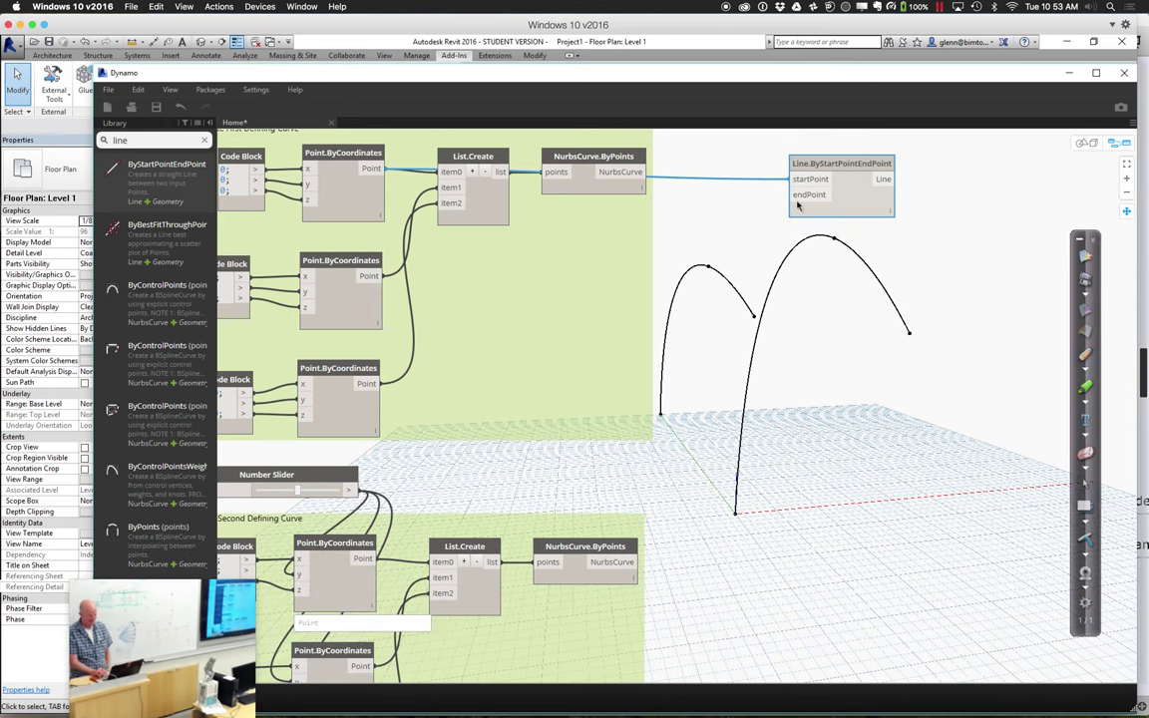
pyautogui.moveTo(371, 558)
pyautogui.mouseDown()
pyautogui.moveTo(661, 245)
pyautogui.moveTo(792, 196)
pyautogui.moveTo(812, 162)
pyautogui.moveTo(806, 150)
pyautogui.mouseUp()
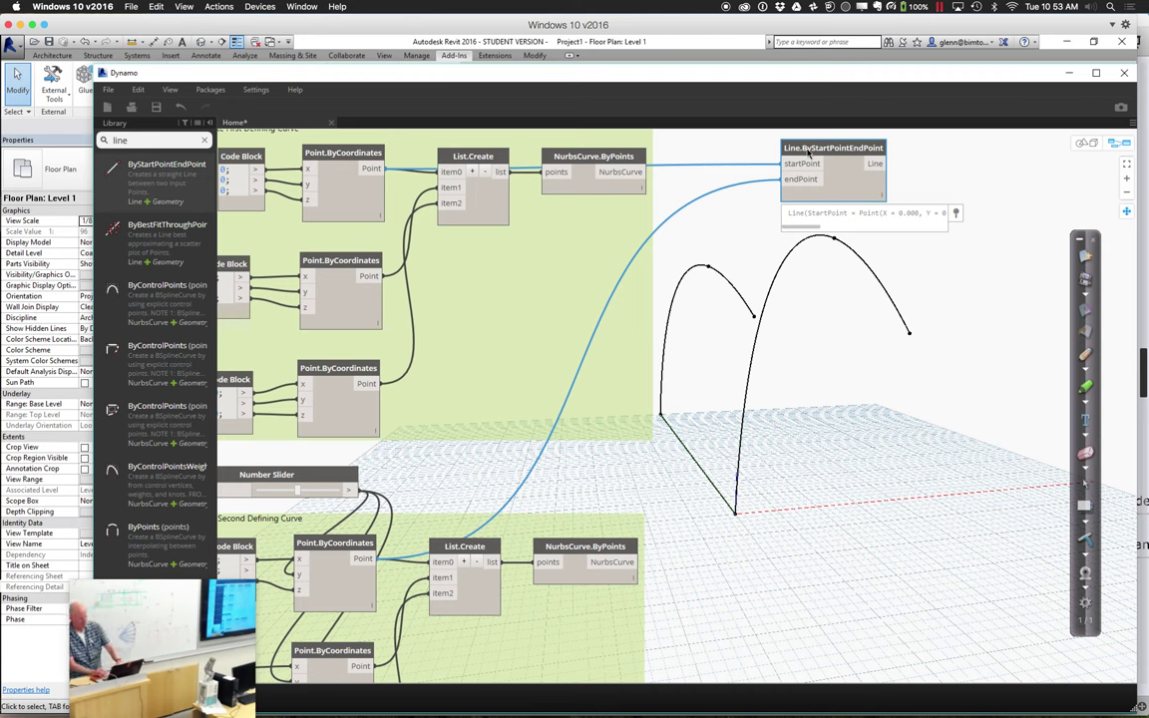
# - Duplicate the line node below the original and wire the first group's second Point to its startPoint and the second group's to its endPoint
pyautogui.hotkey('ctrl', 'v')
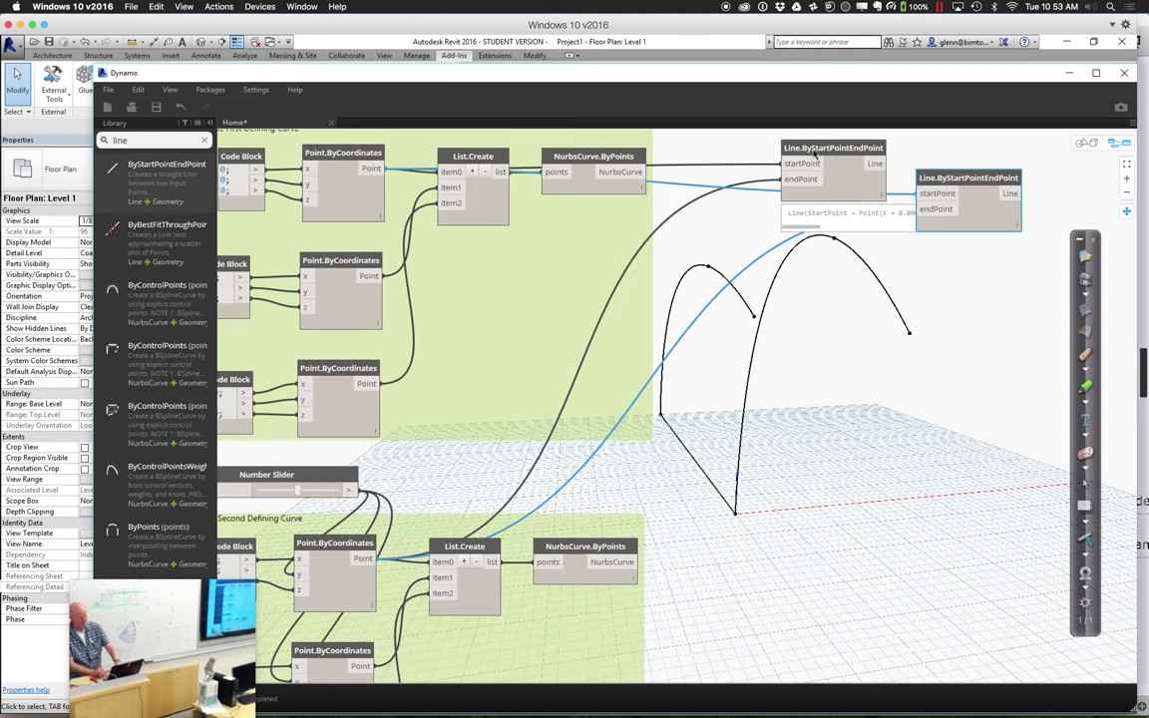
pyautogui.moveTo(941, 177); pyautogui.dragTo(801, 233)
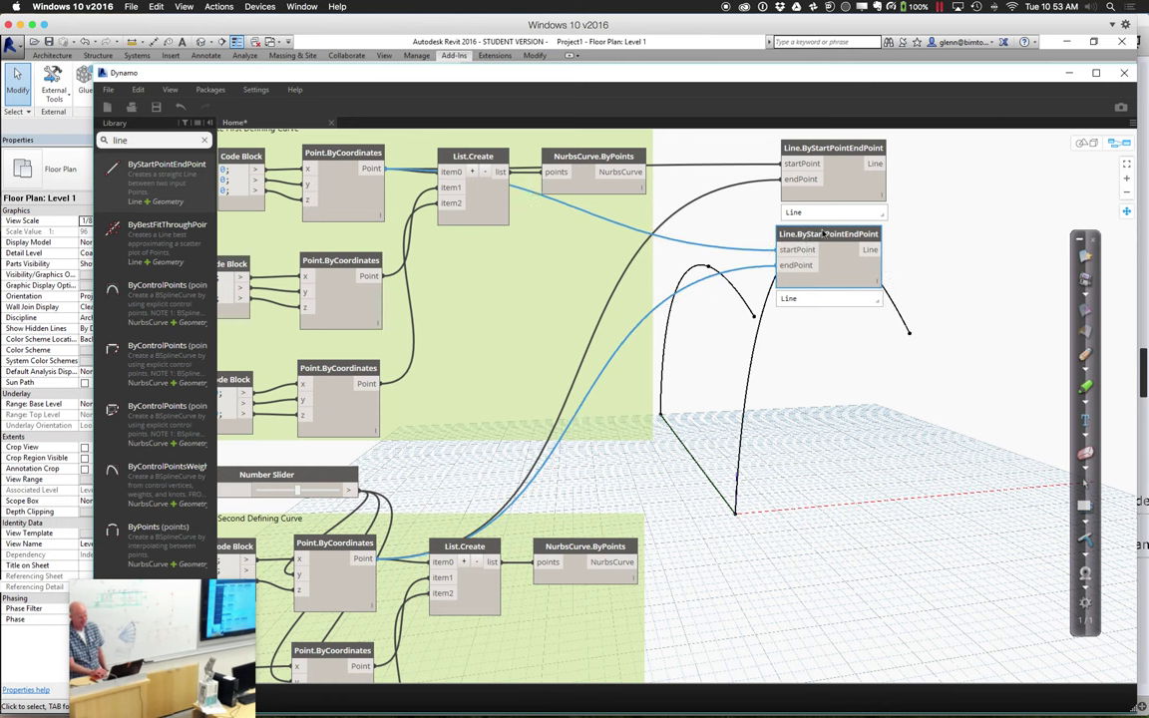
pyautogui.moveTo(371, 275); pyautogui.dragTo(783, 257)
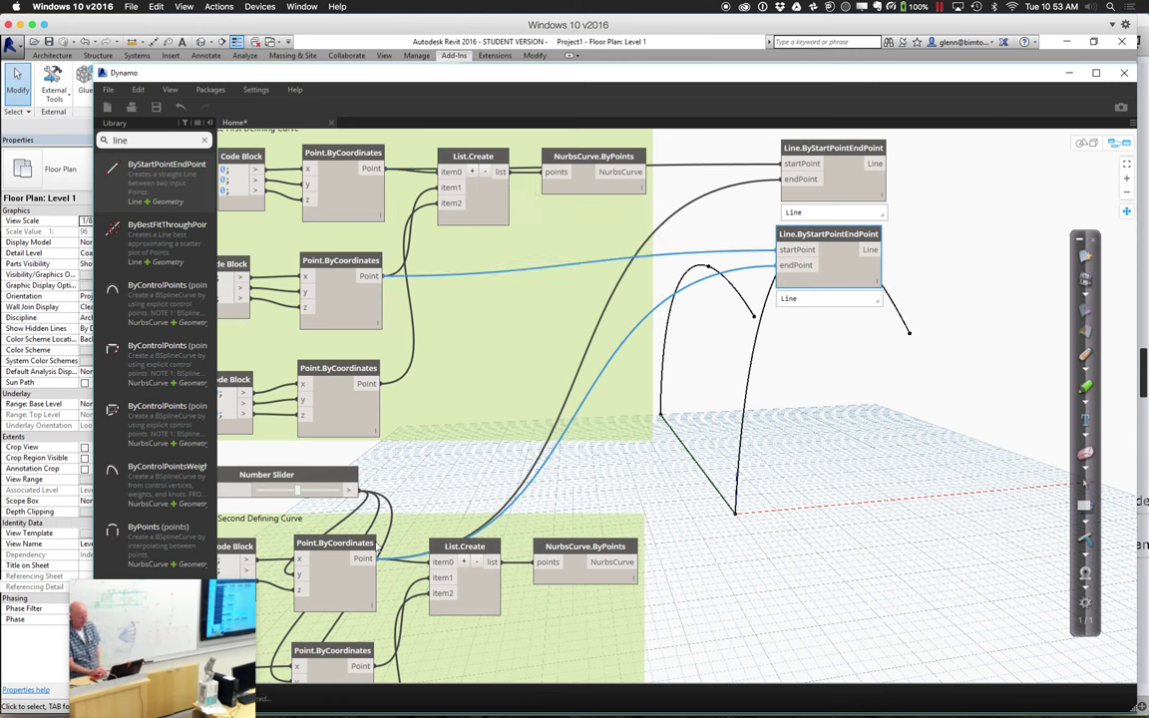
pyautogui.moveTo(362, 669); pyautogui.dragTo(788, 268)
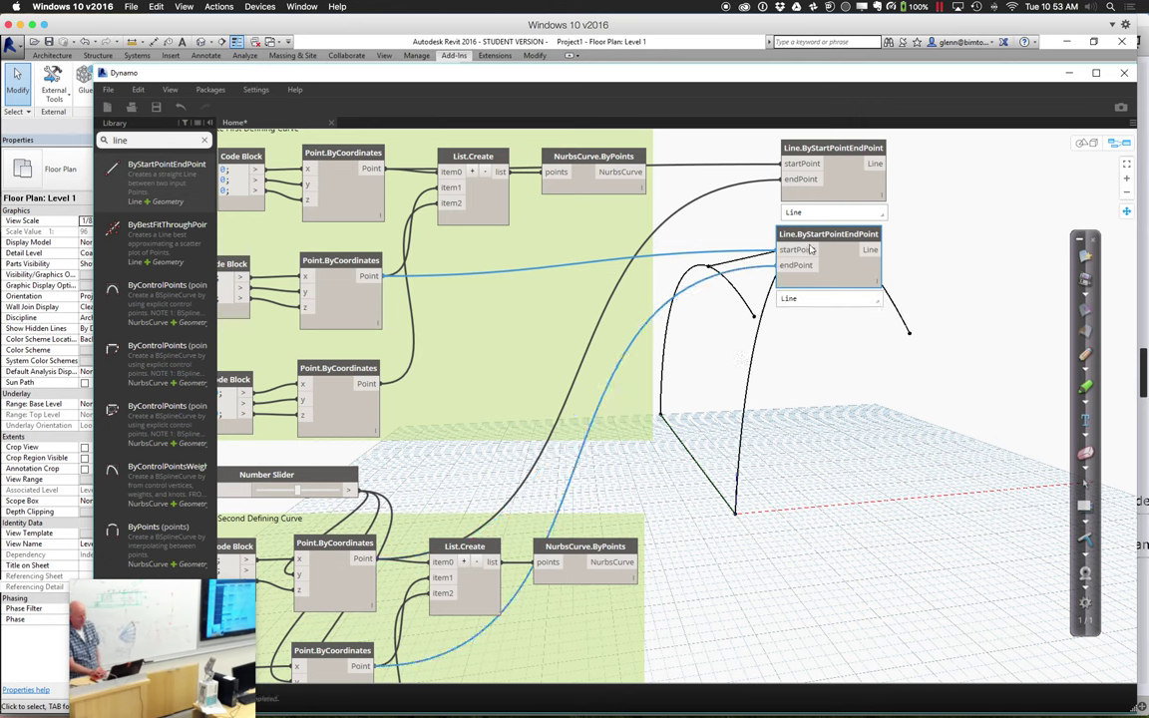
# - Place another line node copy below the second and wire the third Points of the first and second groups to its startPoint and endPoint
pyautogui.hotkey('ctrl', 'v')
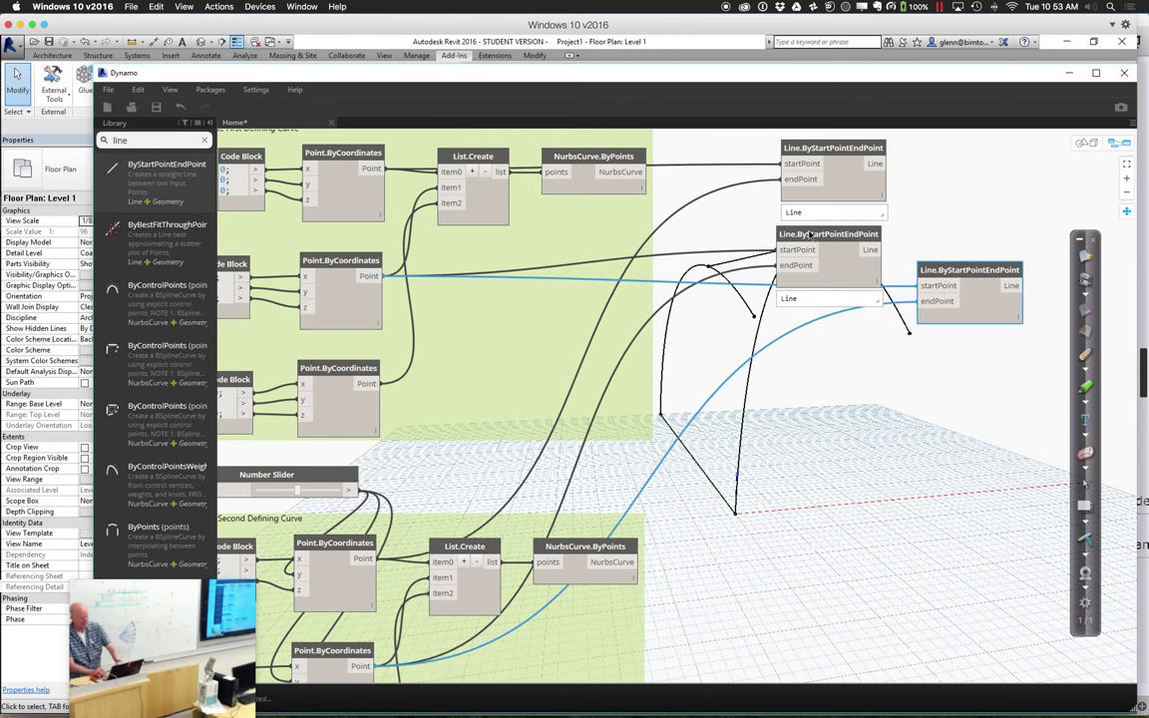
pyautogui.moveTo(955, 280); pyautogui.dragTo(819, 343)
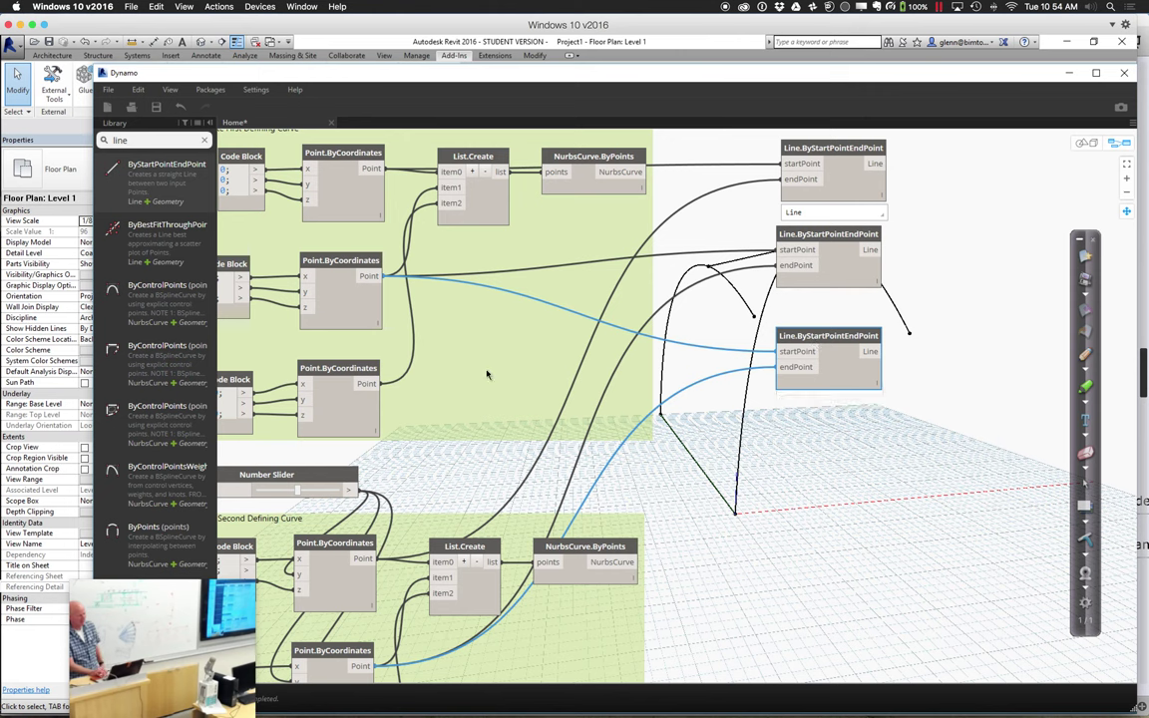
pyautogui.moveTo(375, 387); pyautogui.dragTo(781, 355)
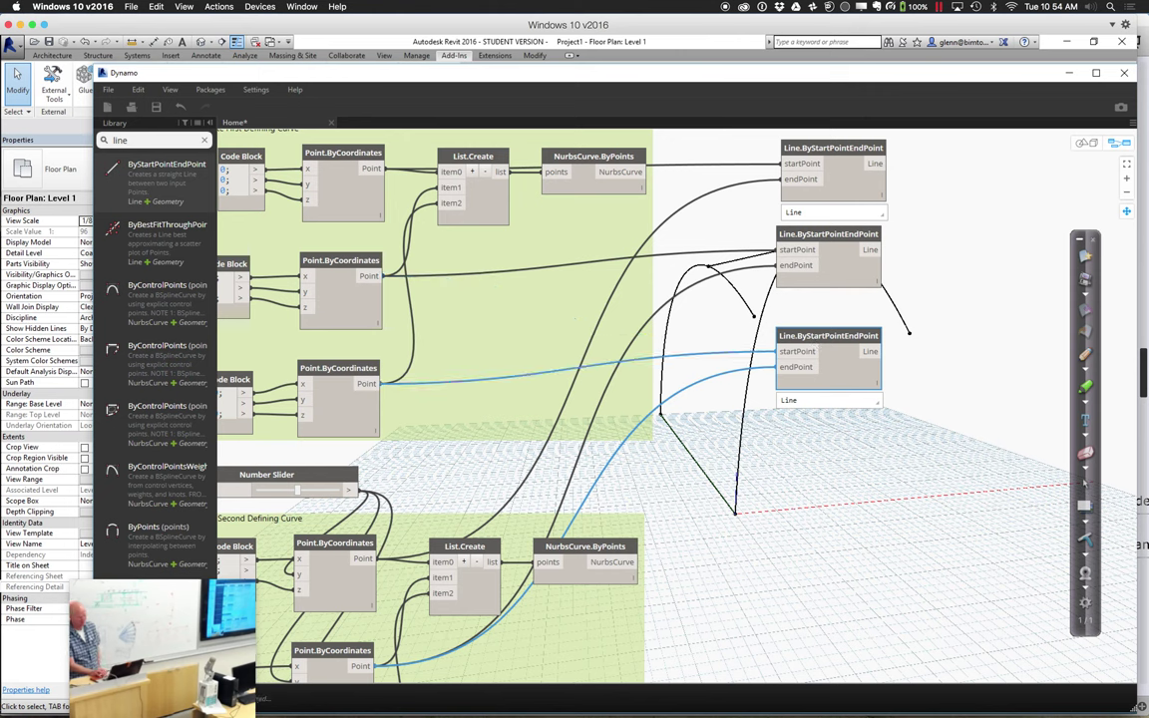
pyautogui.click(1124, 210)
pyautogui.moveTo(795, 468); pyautogui.dragTo(803, 406)
pyautogui.moveTo(598, 564); pyautogui.dragTo(640, 478)
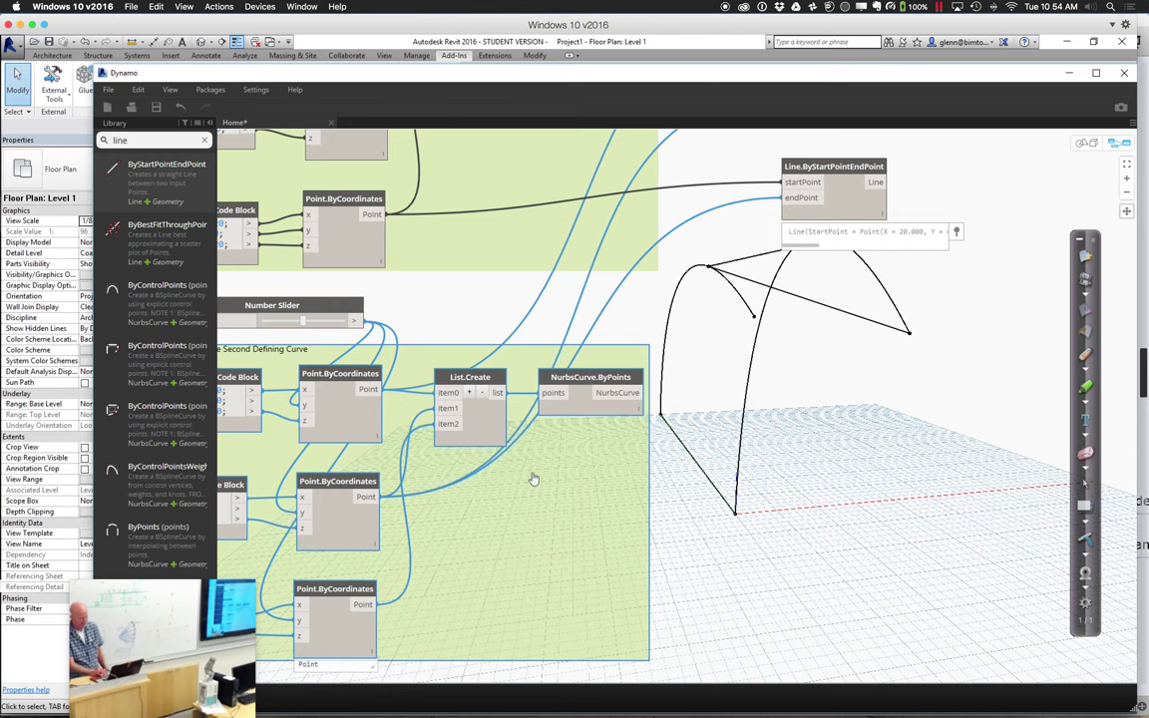
pyautogui.moveTo(371, 605); pyautogui.dragTo(795, 156)
pyautogui.click(781, 197)
pyautogui.click(808, 169)
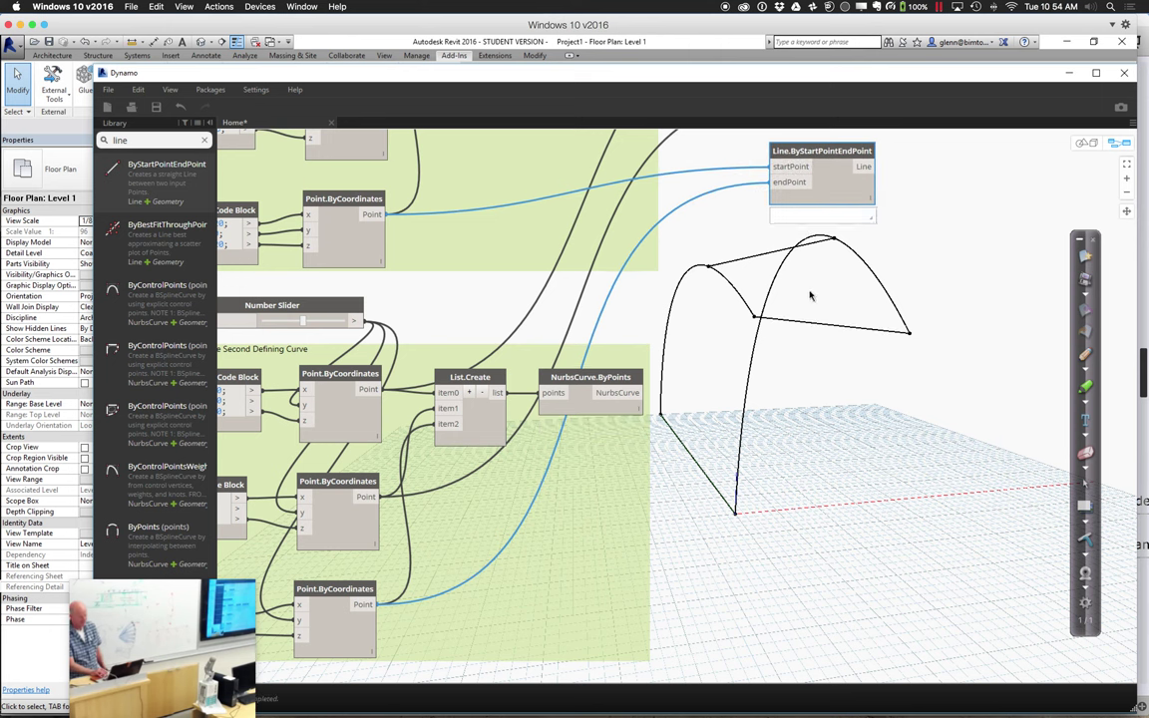
# - Examine the two curves and their connecting lines from different angles in the 3D preview, then return to the node graph
pyautogui.hotkey('ctrl', 'b')
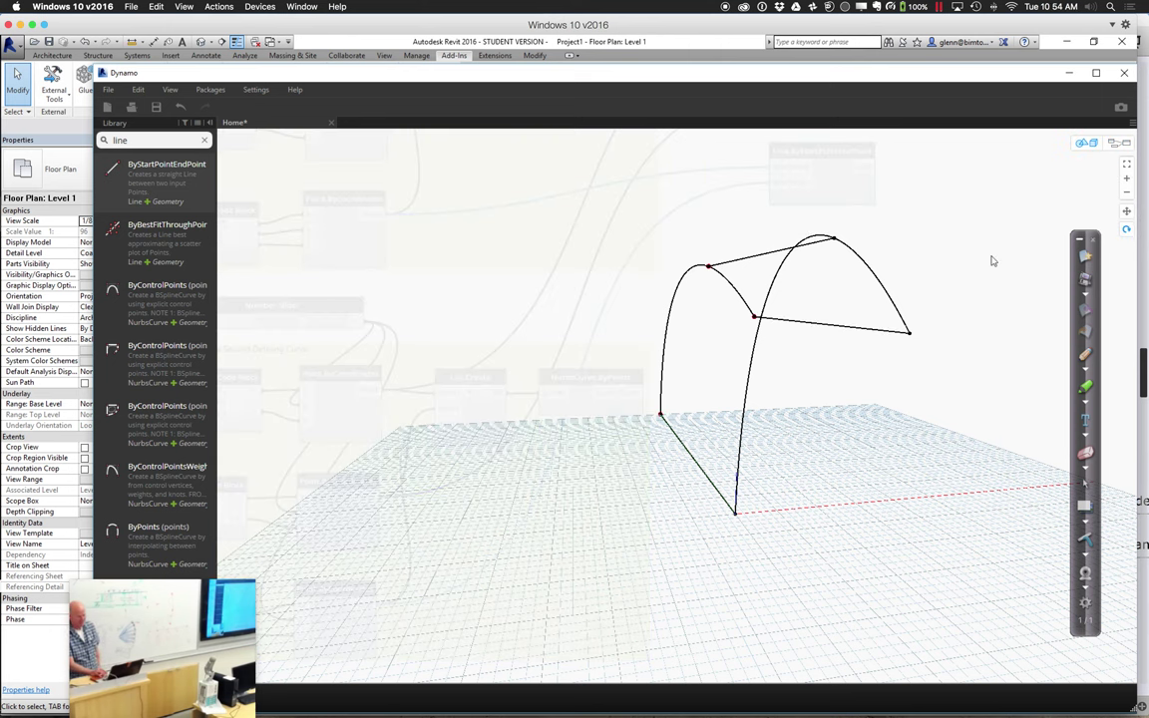
pyautogui.moveTo(975, 264); pyautogui.dragTo(940, 292)
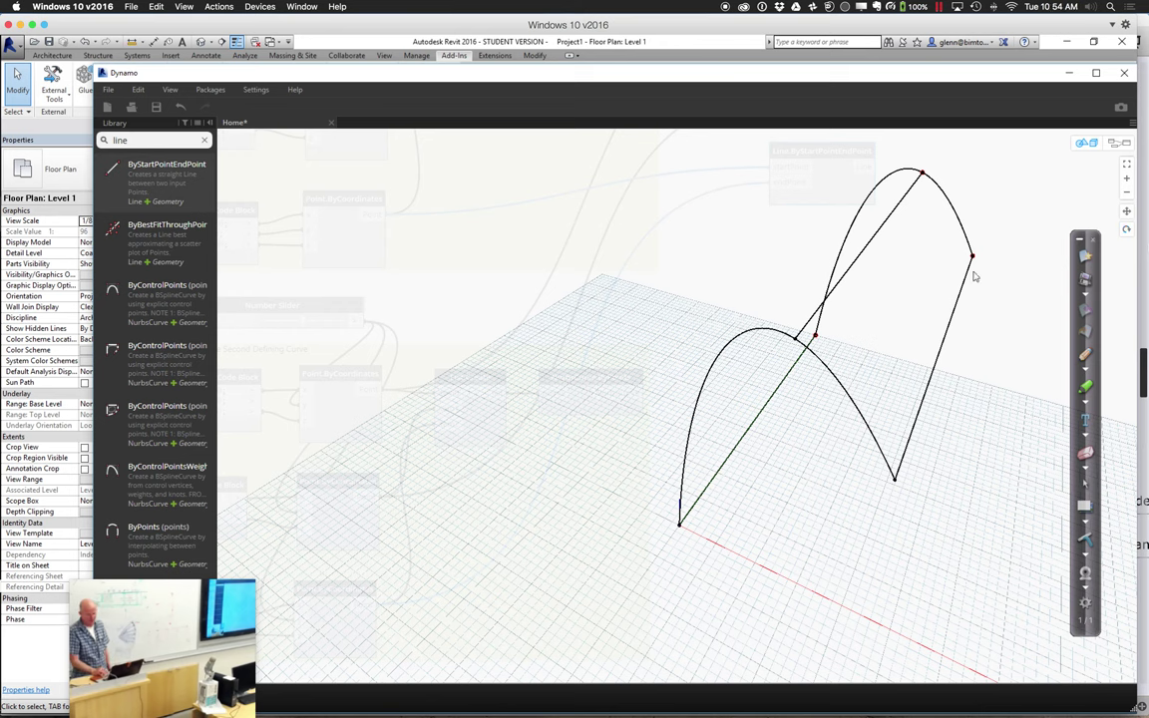
pyautogui.click(1127, 230)
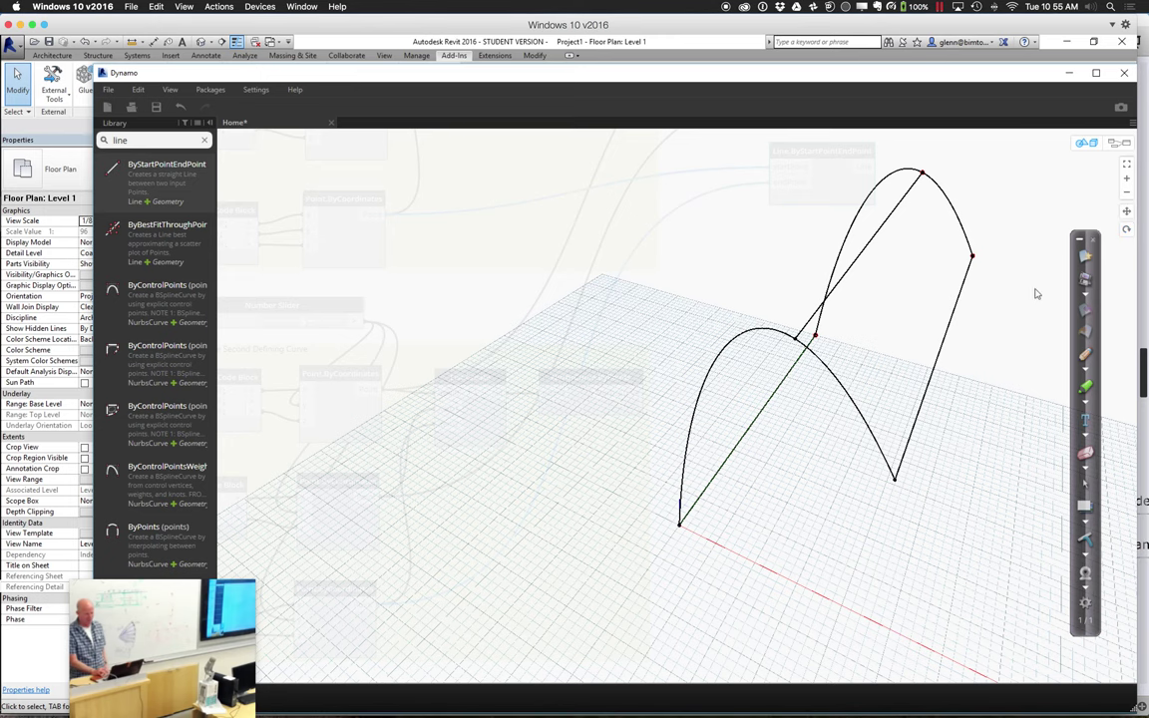
pyautogui.moveTo(977, 363); pyautogui.dragTo(959, 333)
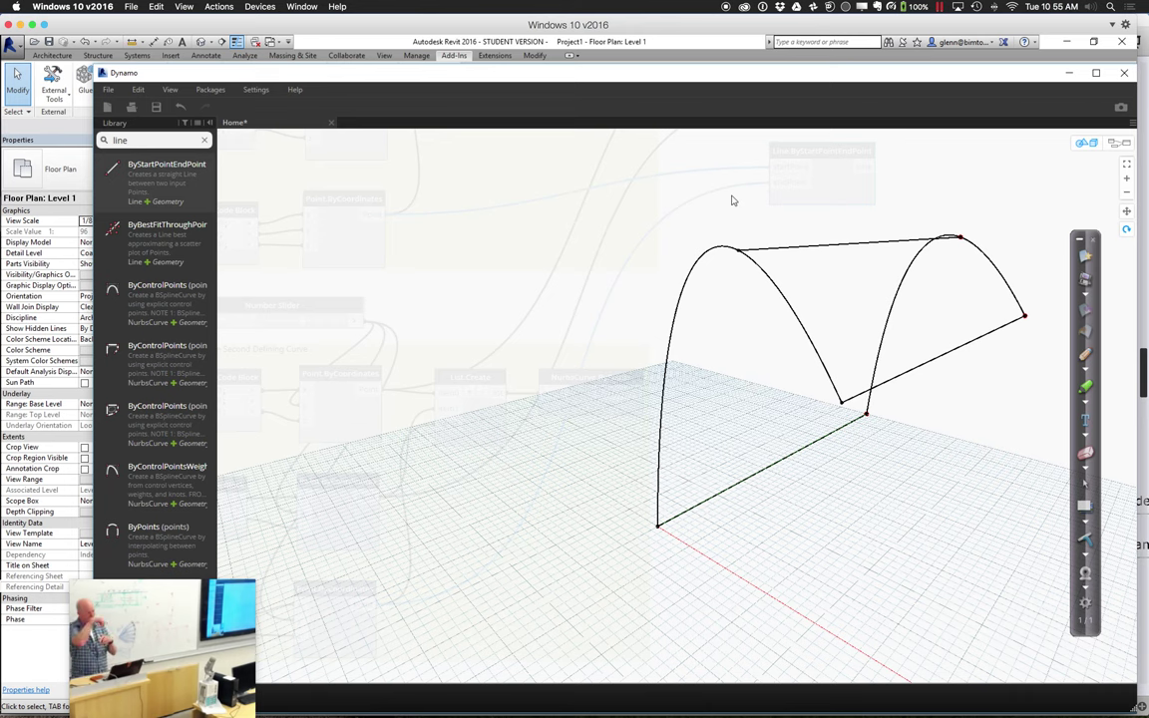
pyautogui.moveTo(582, 79)
pyautogui.mouseDown()
pyautogui.moveTo(573, 251)
pyautogui.moveTo(555, 181)
pyautogui.moveTo(570, 92)
pyautogui.mouseUp()
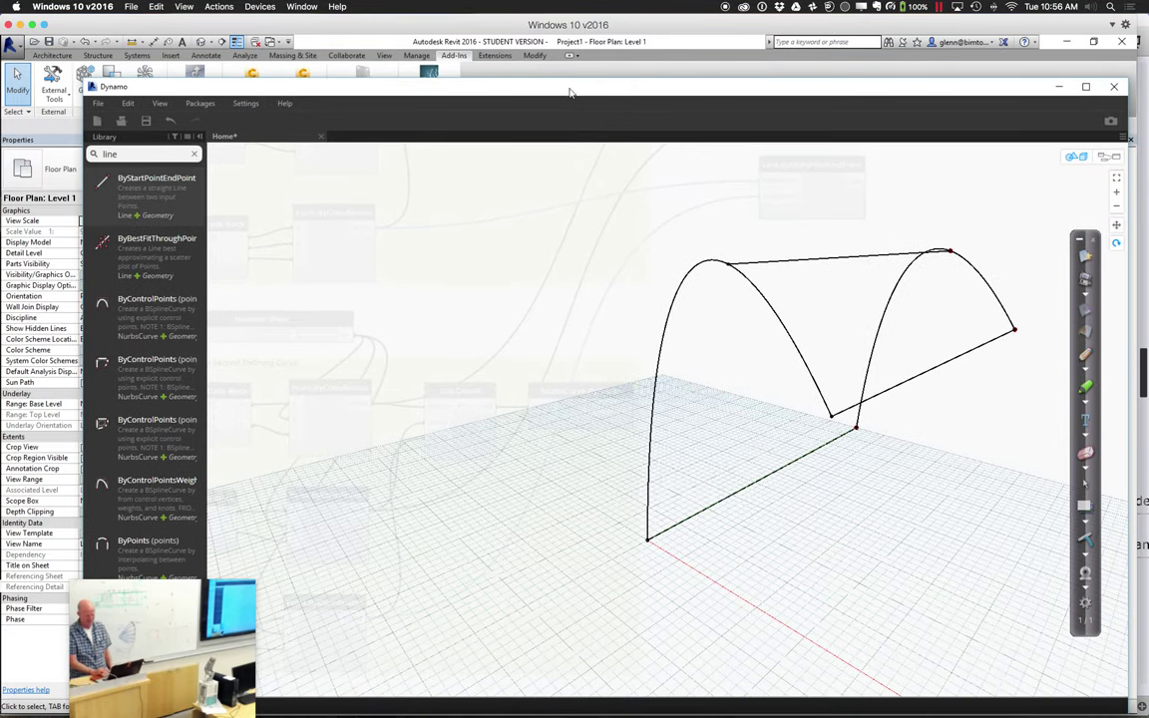
pyautogui.click(1107, 158)
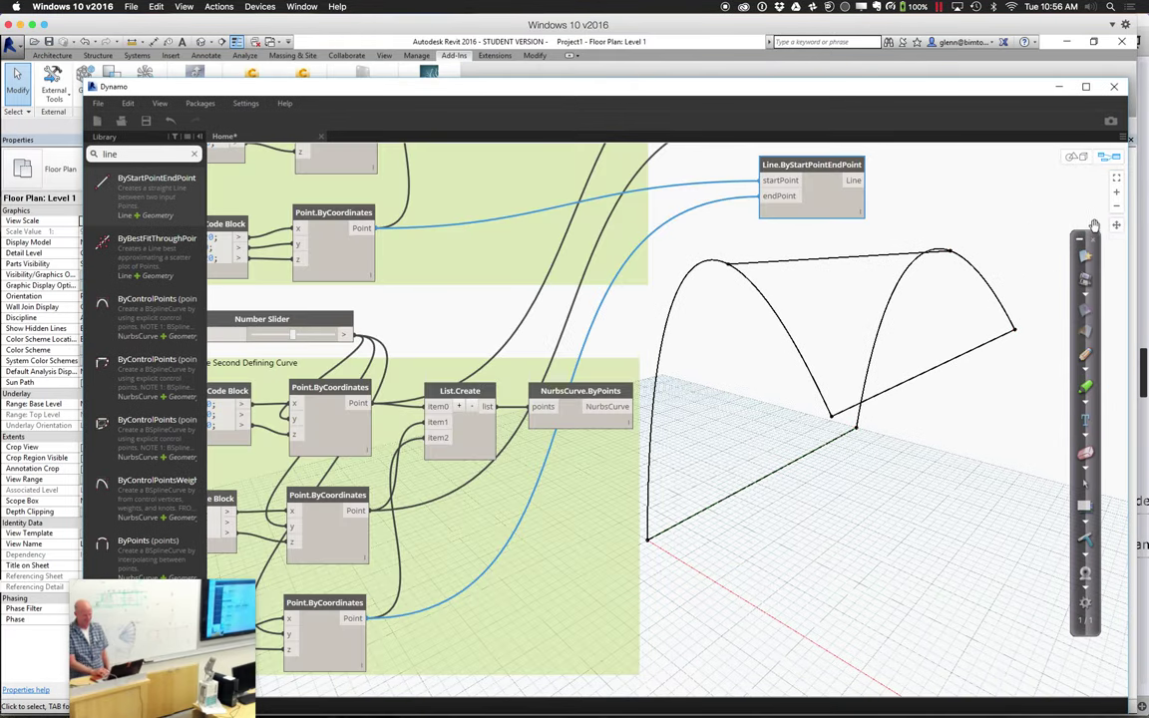
# - Search the node library for "list.creat", add a List.Create node with three item inputs, and place it beside the first line node
pyautogui.moveTo(893, 245); pyautogui.dragTo(447, 483)
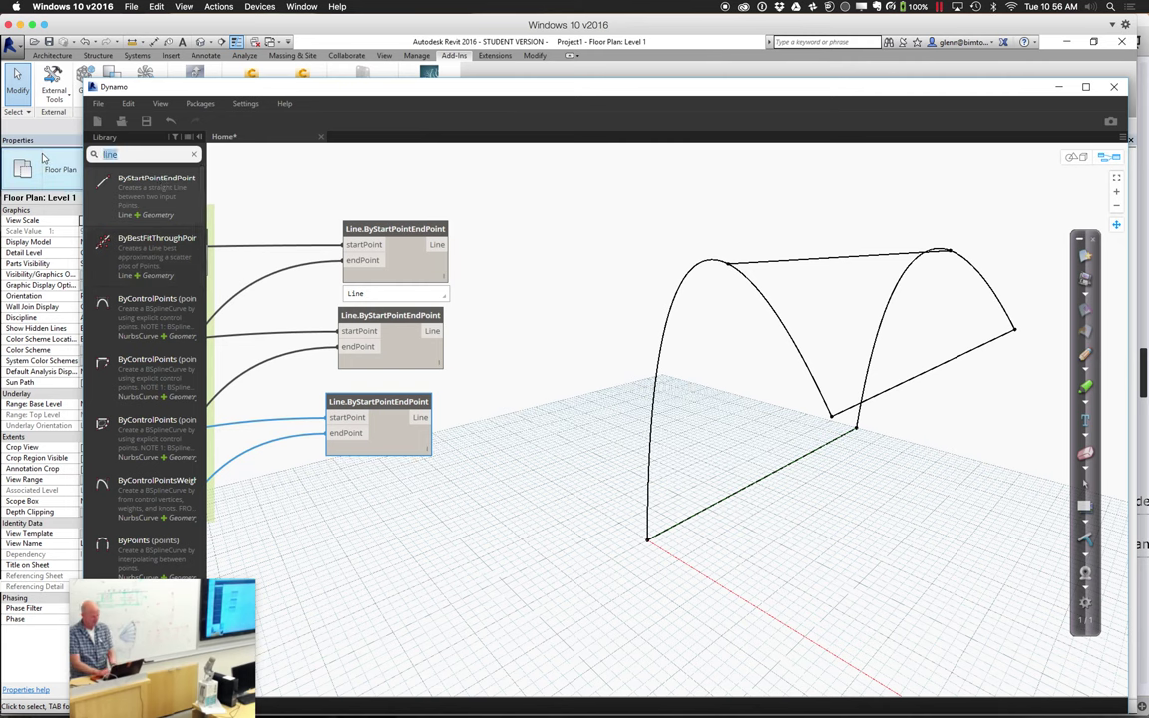
pyautogui.write('list.cr')
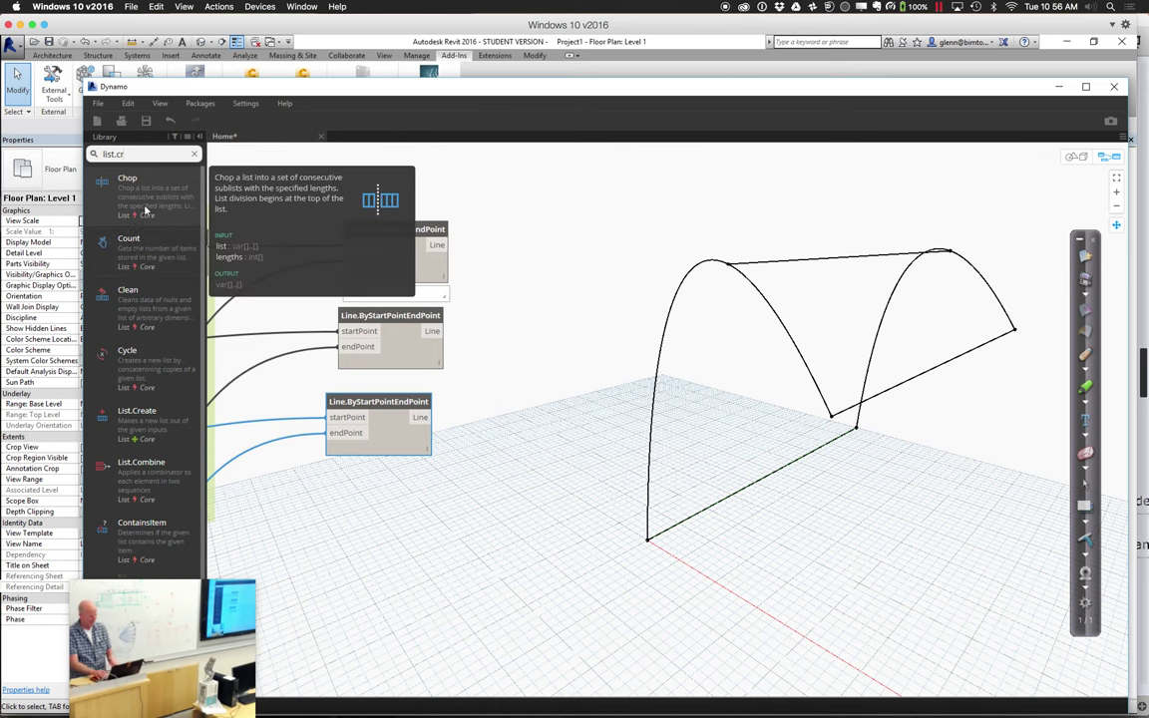
pyautogui.press('BackSpace')
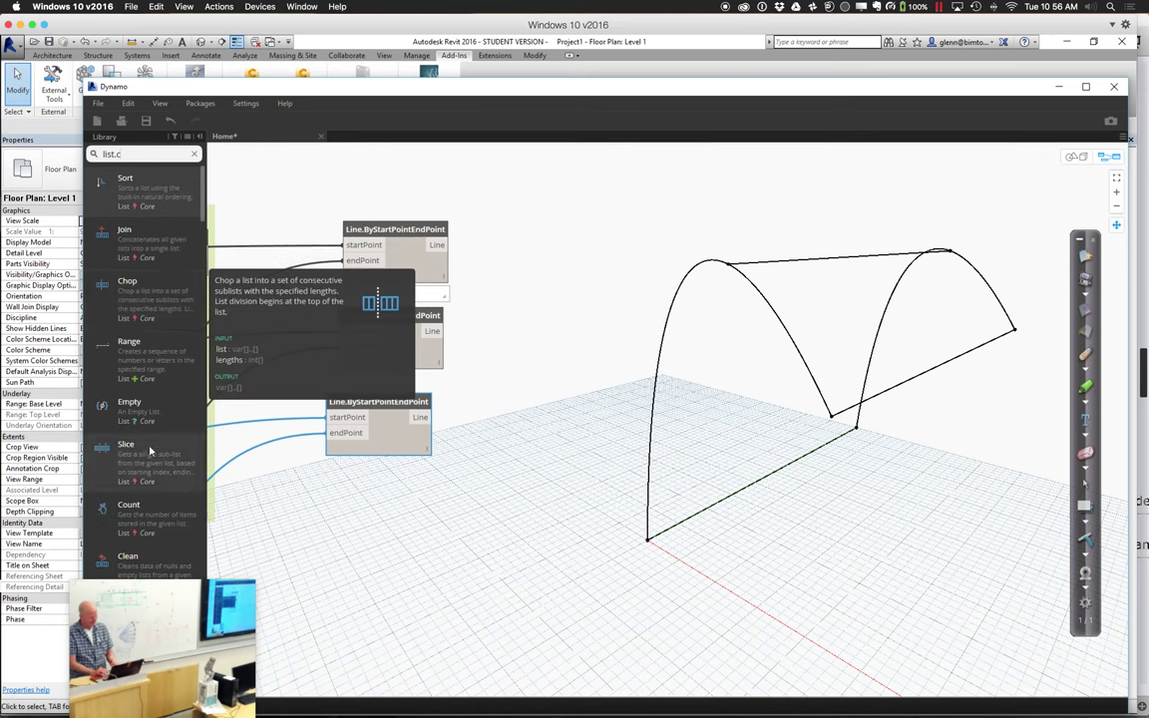
pyautogui.write('reat')
pyautogui.click(144, 181)
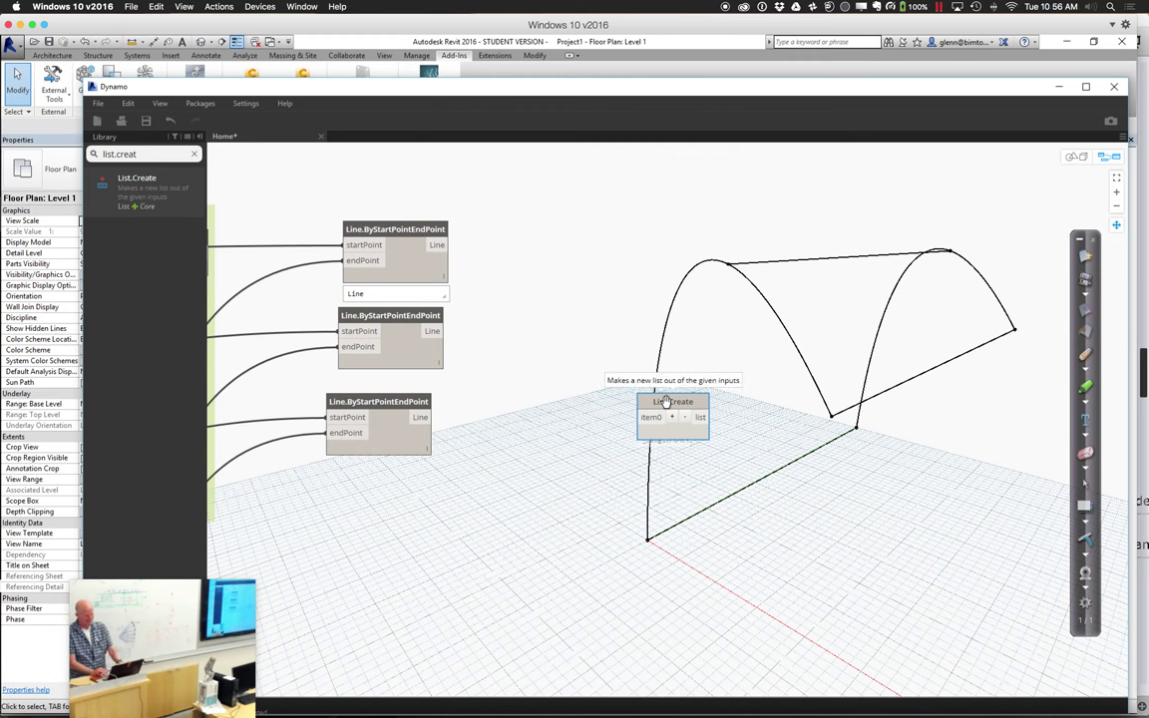
pyautogui.moveTo(666, 396); pyautogui.dragTo(613, 388, button='middle')
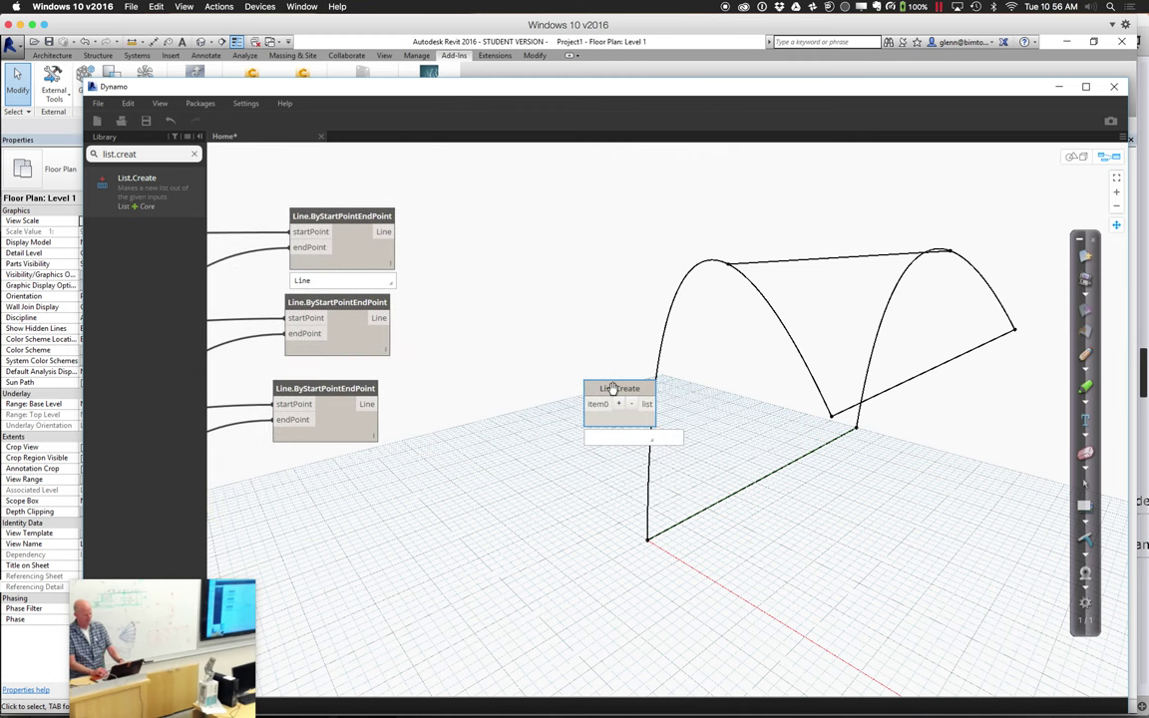
pyautogui.click(618, 402)
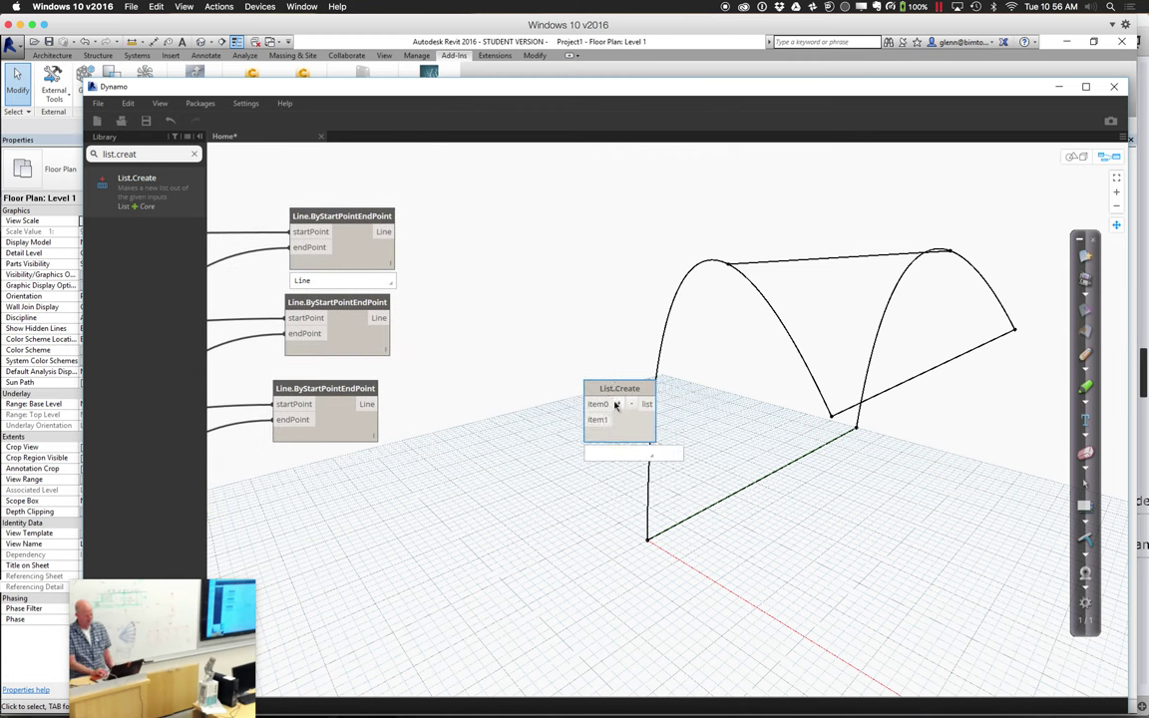
pyautogui.click(618, 403)
pyautogui.moveTo(608, 389); pyautogui.dragTo(488, 215)
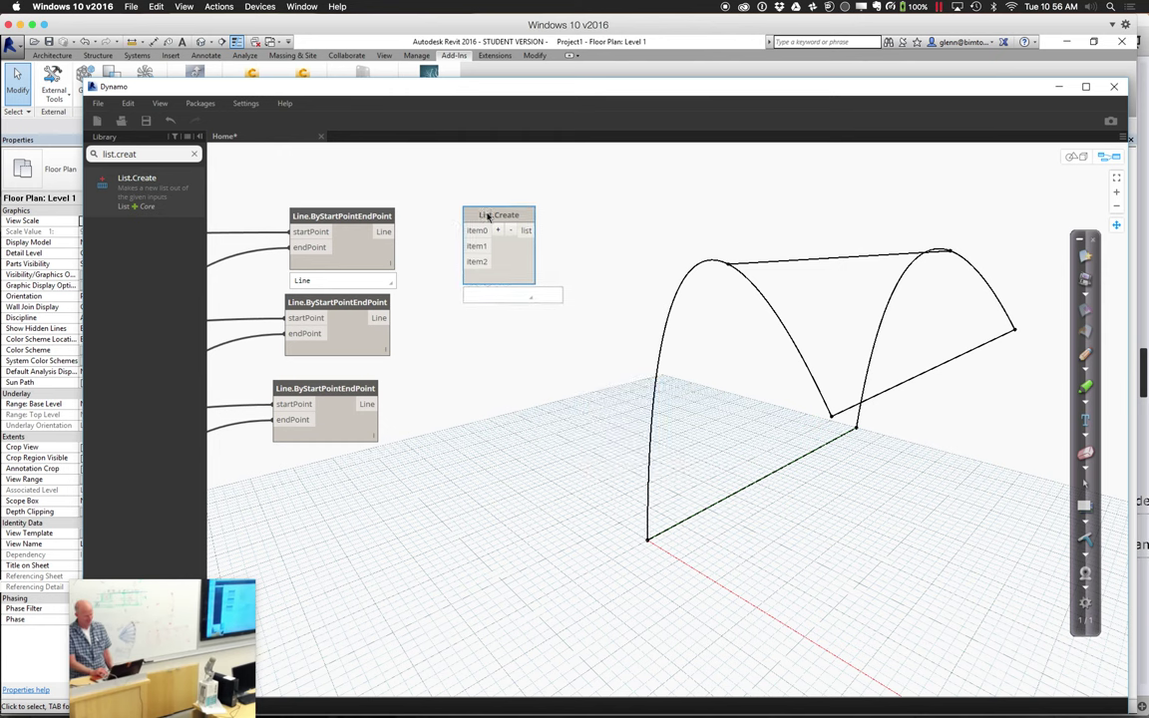
# - Wire the Line outputs of the first, second and third line nodes to item0, item1 and item2 of List.Create
pyautogui.click(392, 231)
pyautogui.click(467, 230)
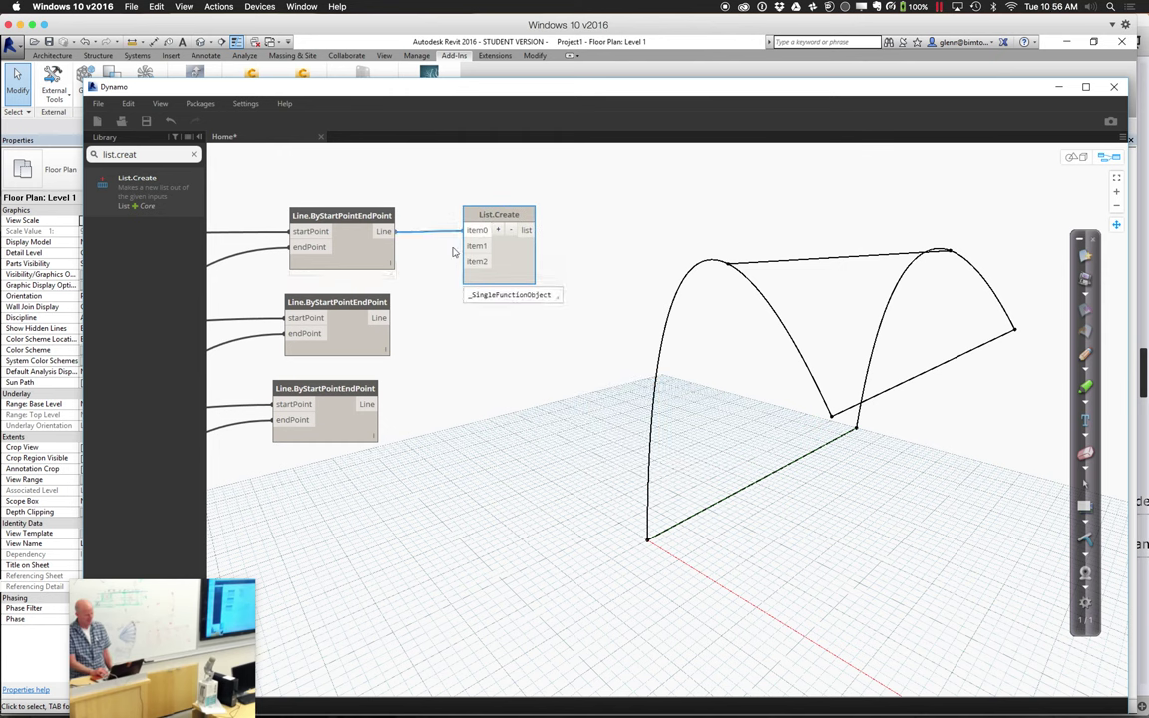
pyautogui.click(392, 317)
pyautogui.click(468, 246)
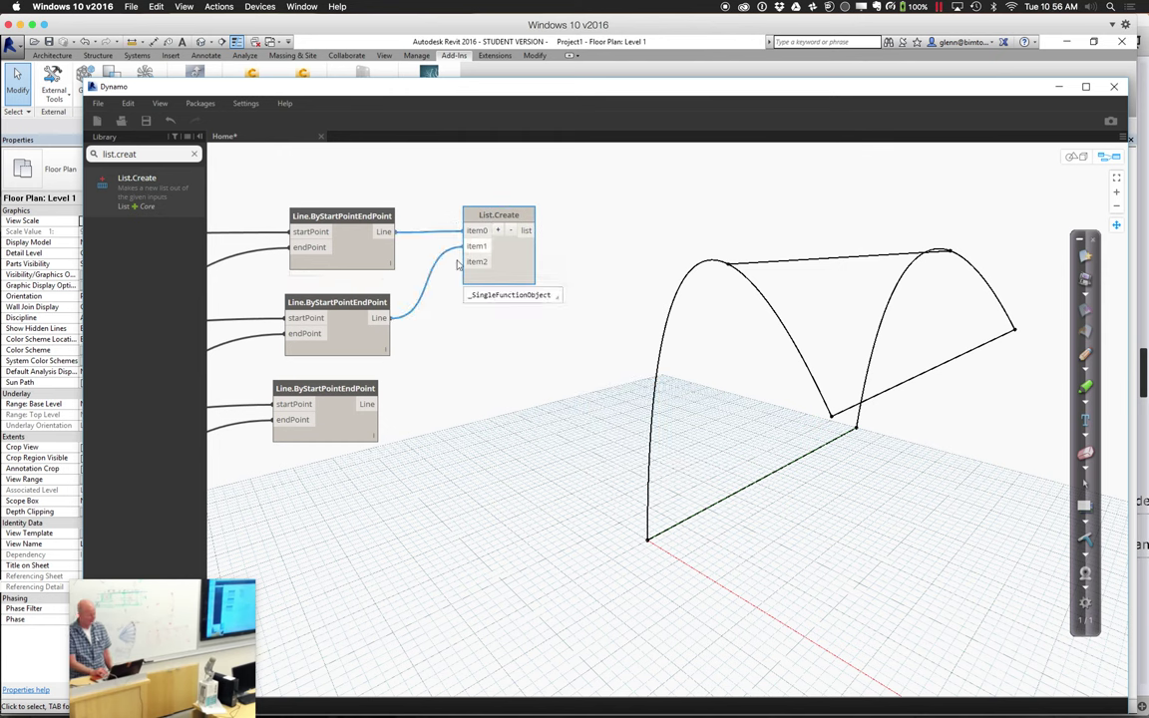
pyautogui.click(369, 404)
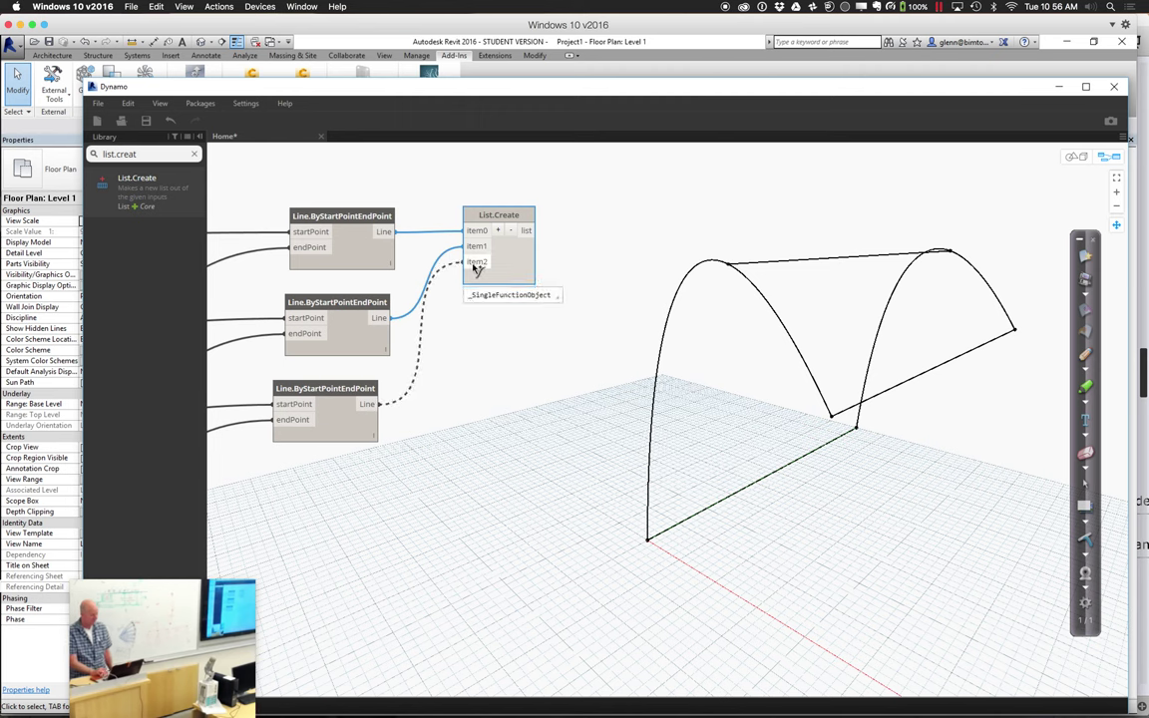
pyautogui.click(469, 261)
pyautogui.moveTo(496, 220); pyautogui.dragTo(499, 222)
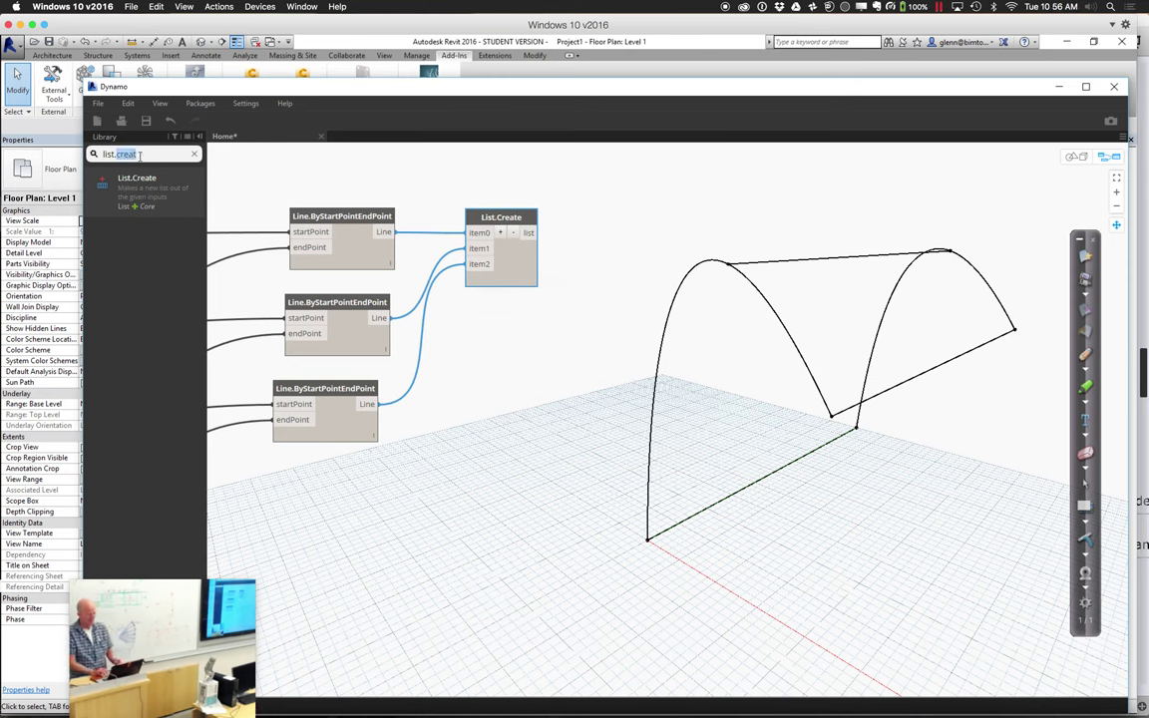
# - Search the node library for "curve.point", add a Curve.PointAtParameter node and place it beside the List.Create node
pyautogui.click(110, 154)
pyautogui.write('curve')
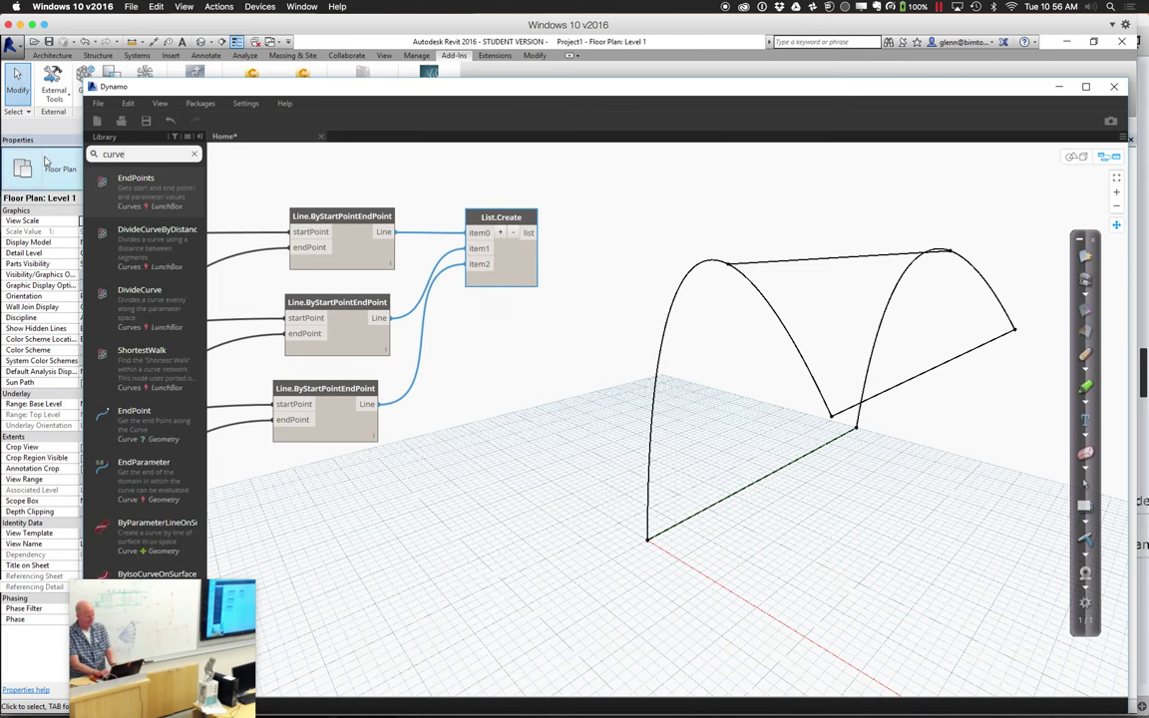
pyautogui.write('.point')
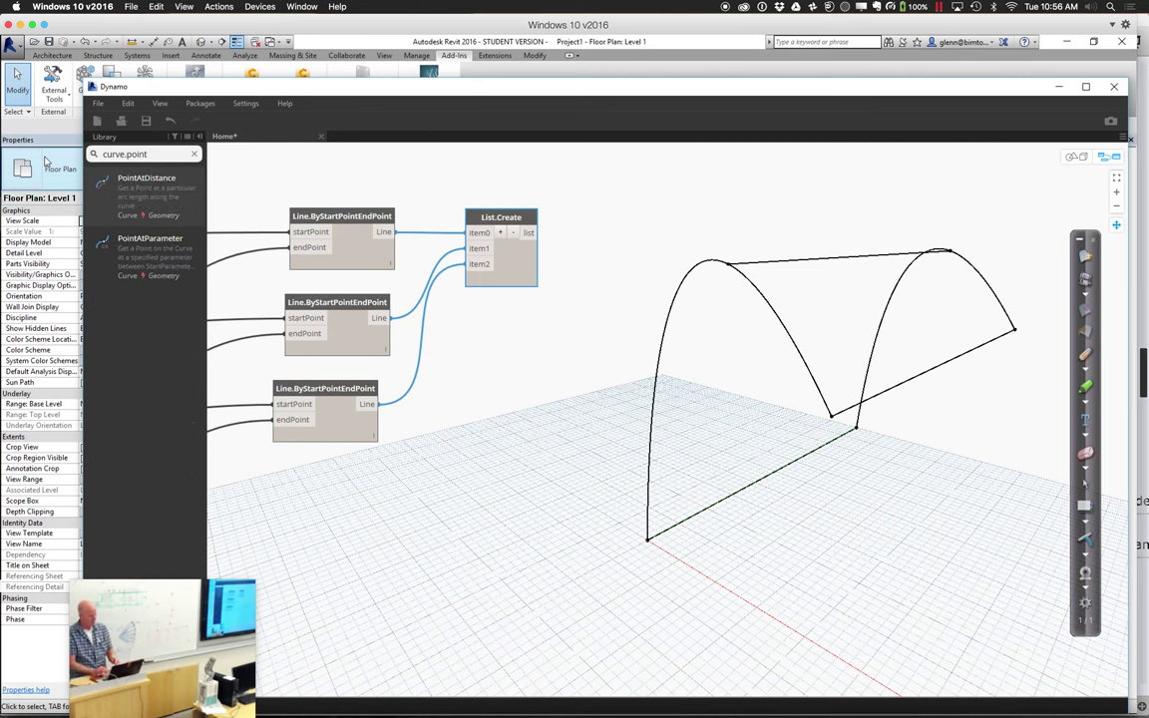
pyautogui.click(119, 241)
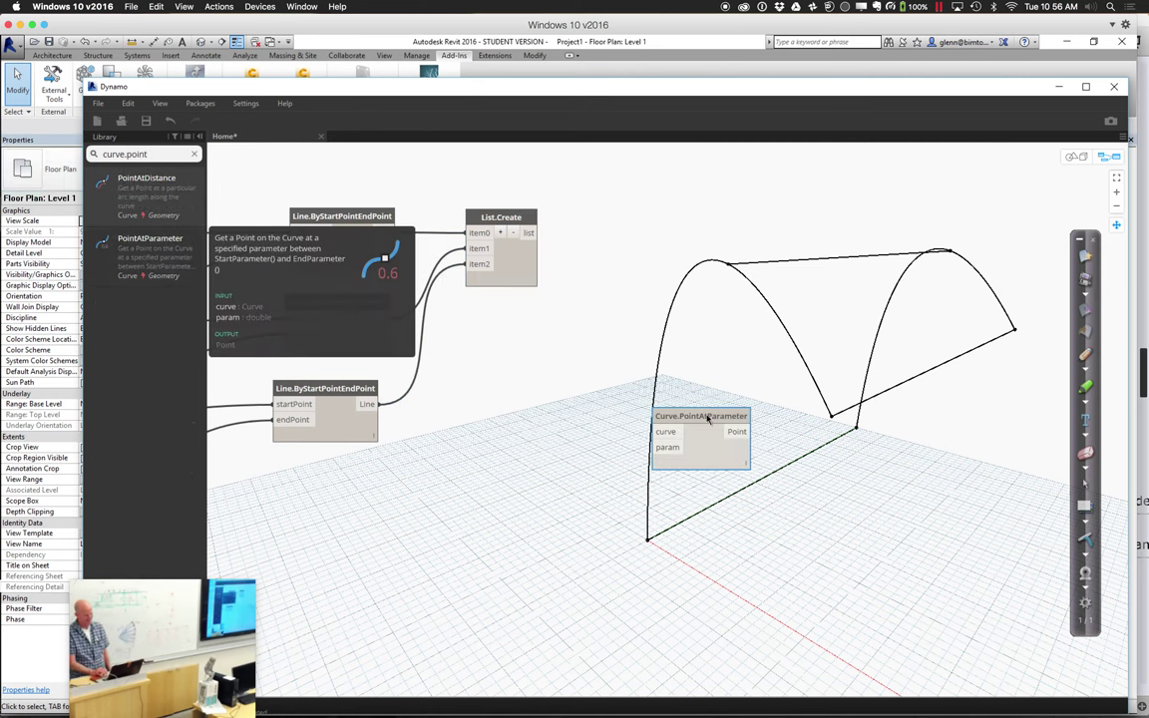
pyautogui.moveTo(702, 417); pyautogui.dragTo(693, 219)
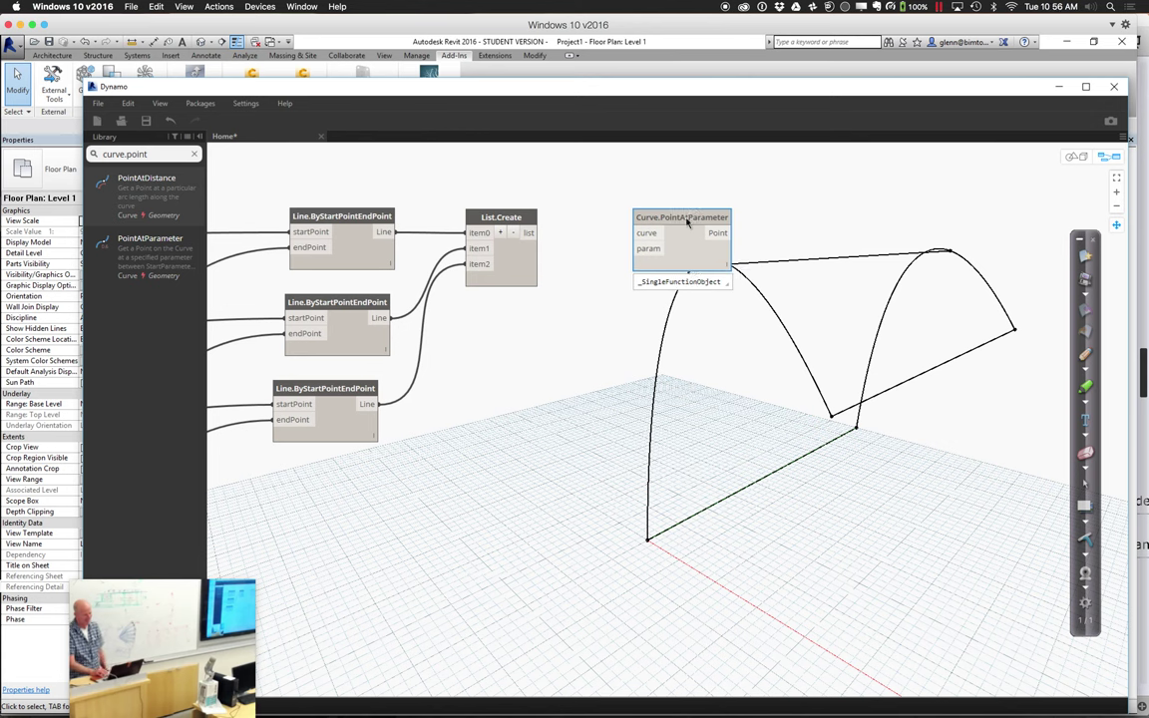
# - Wire the list output of List.Create to the curve input of Curve.PointAtParameter
pyautogui.click(531, 232)
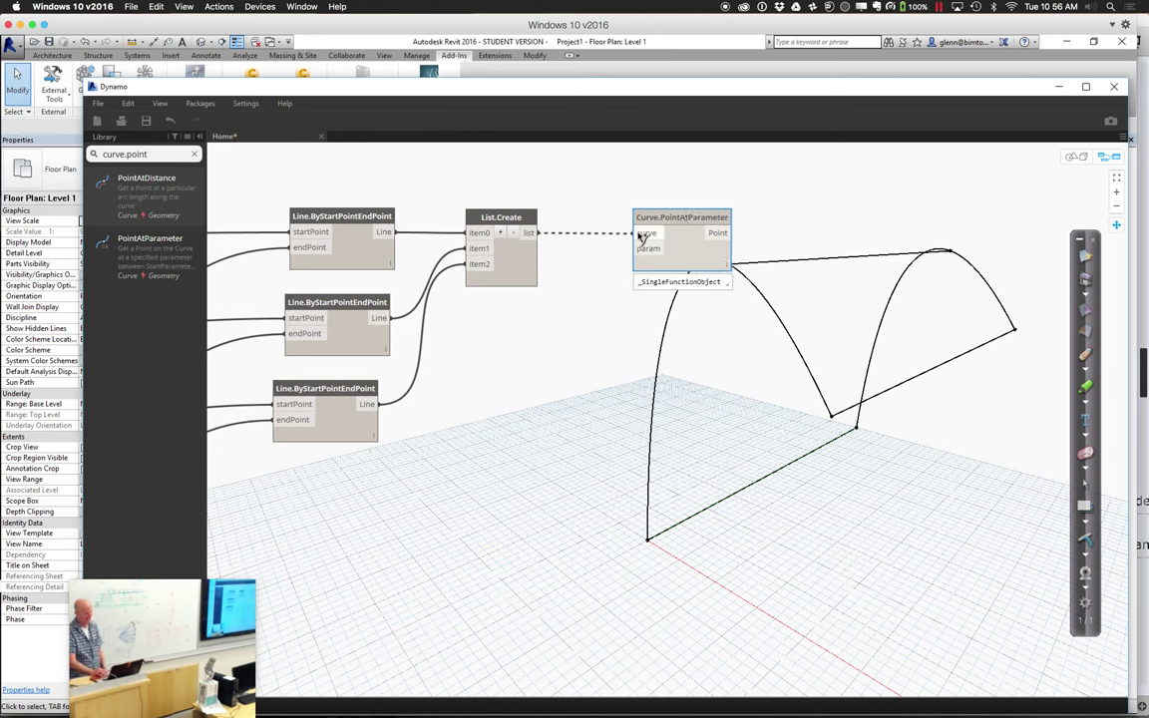
pyautogui.click(639, 233)
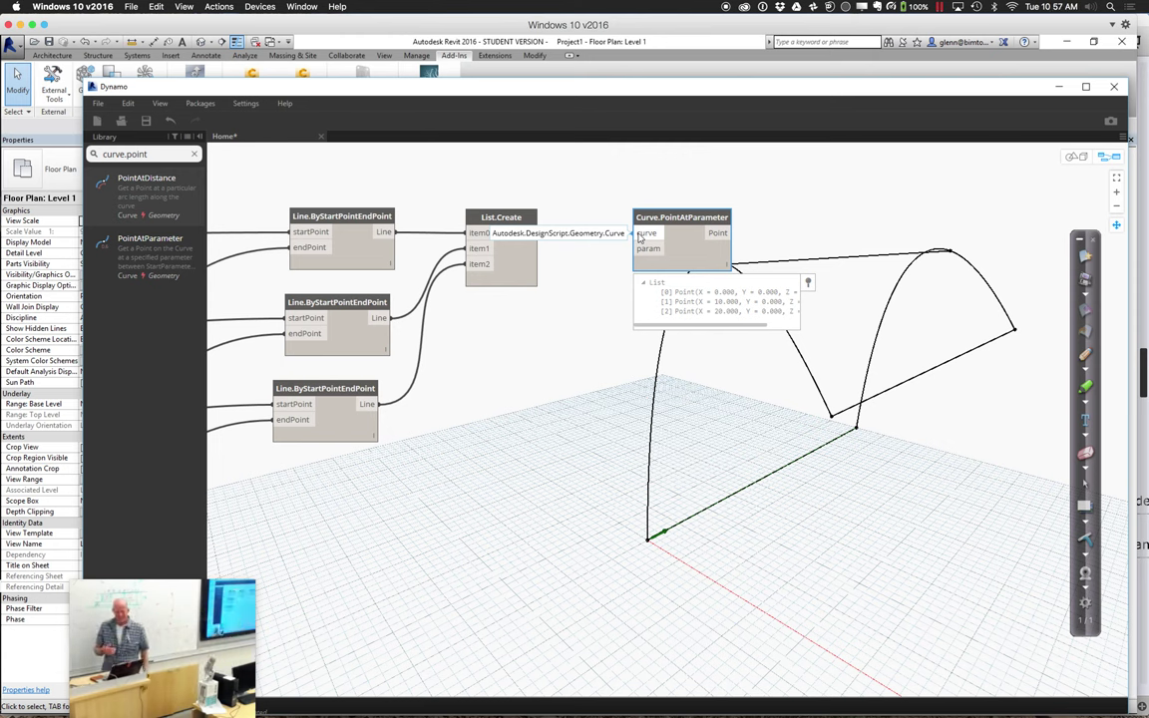
pyautogui.click(640, 235)
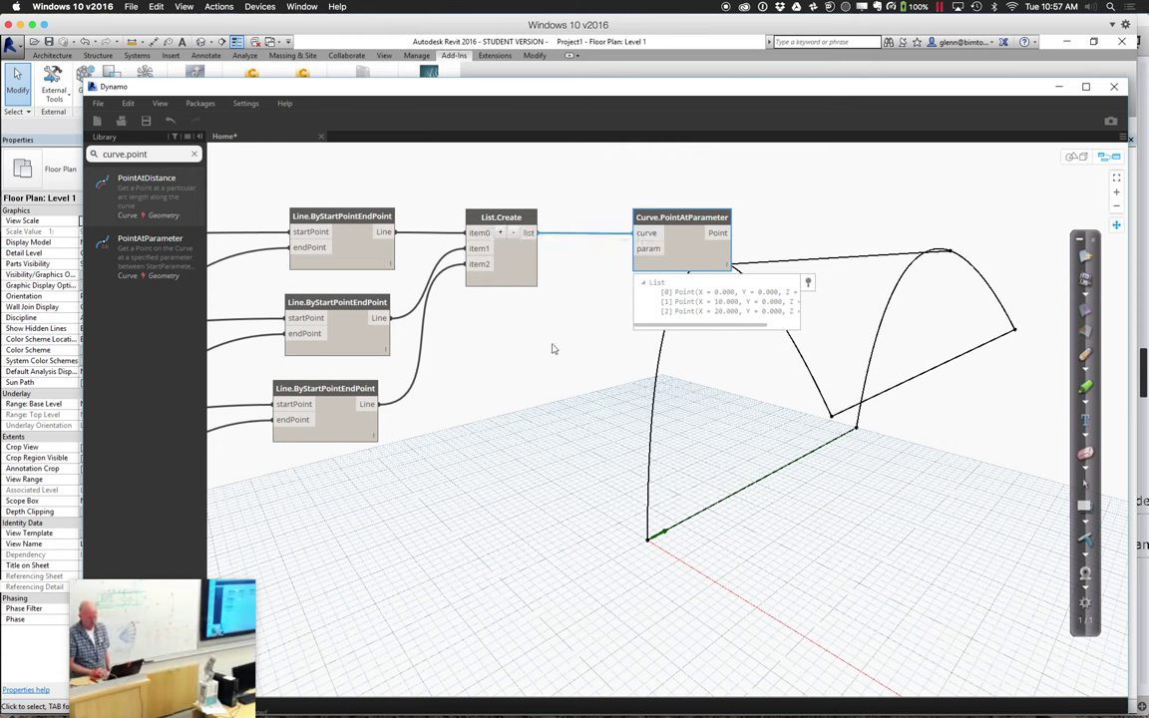
# - Add a code block containing 0.1..#Ribs and place it below the List.Create node
pyautogui.doubleClick(537, 419)
pyautogui.write('0.1')
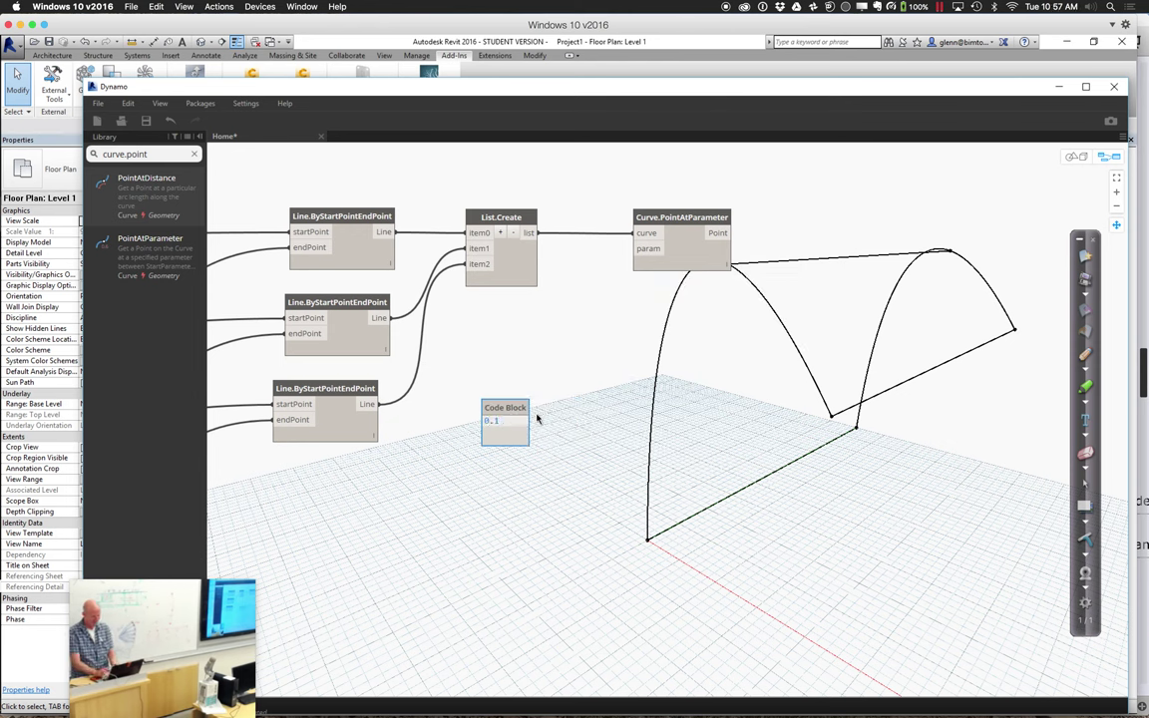
pyautogui.write('..#')
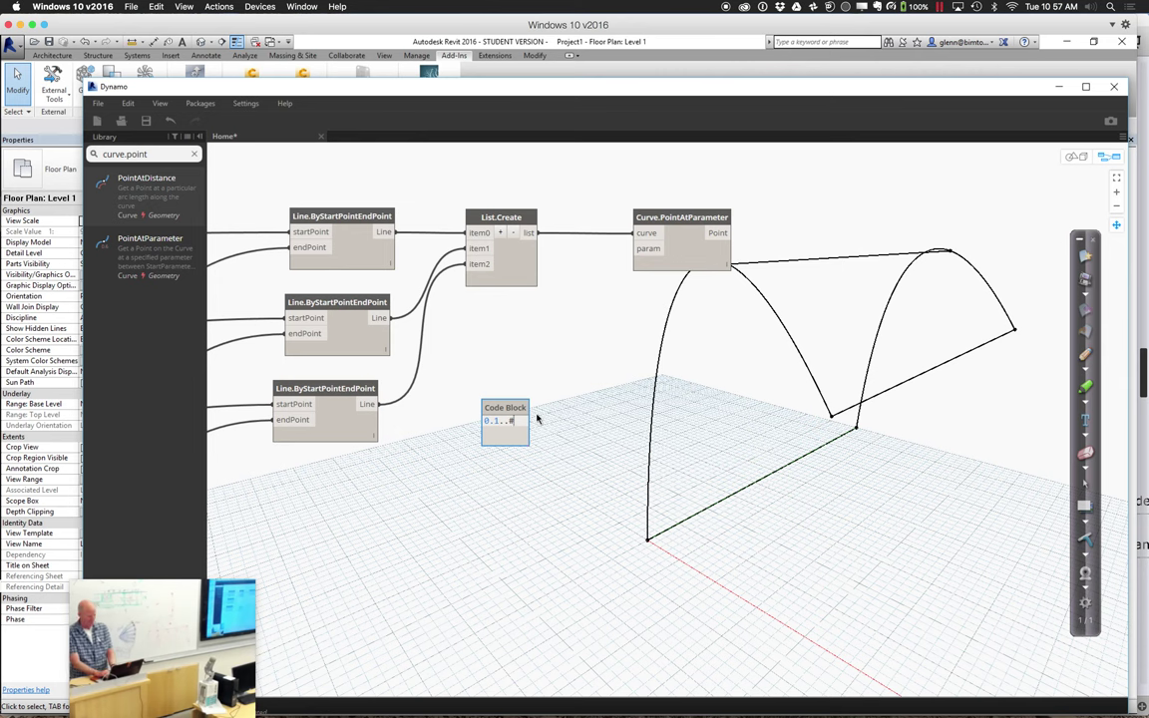
pyautogui.write('Ribs')
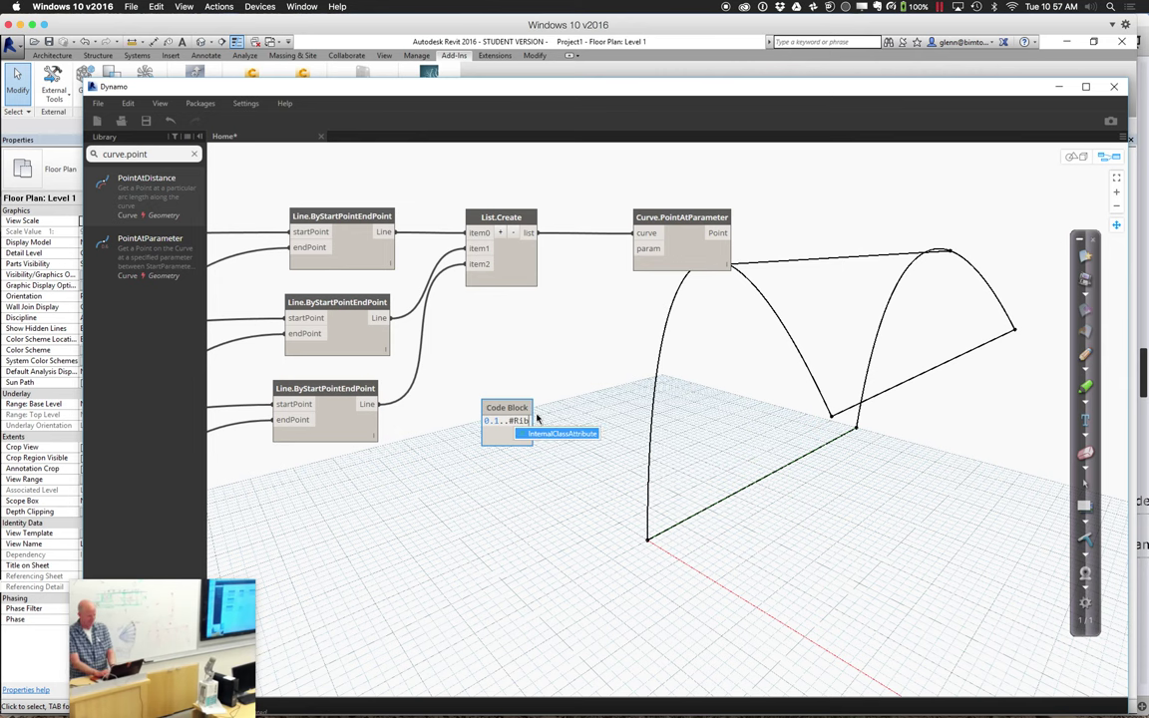
pyautogui.click(527, 486)
pyautogui.moveTo(532, 404); pyautogui.dragTo(556, 384)
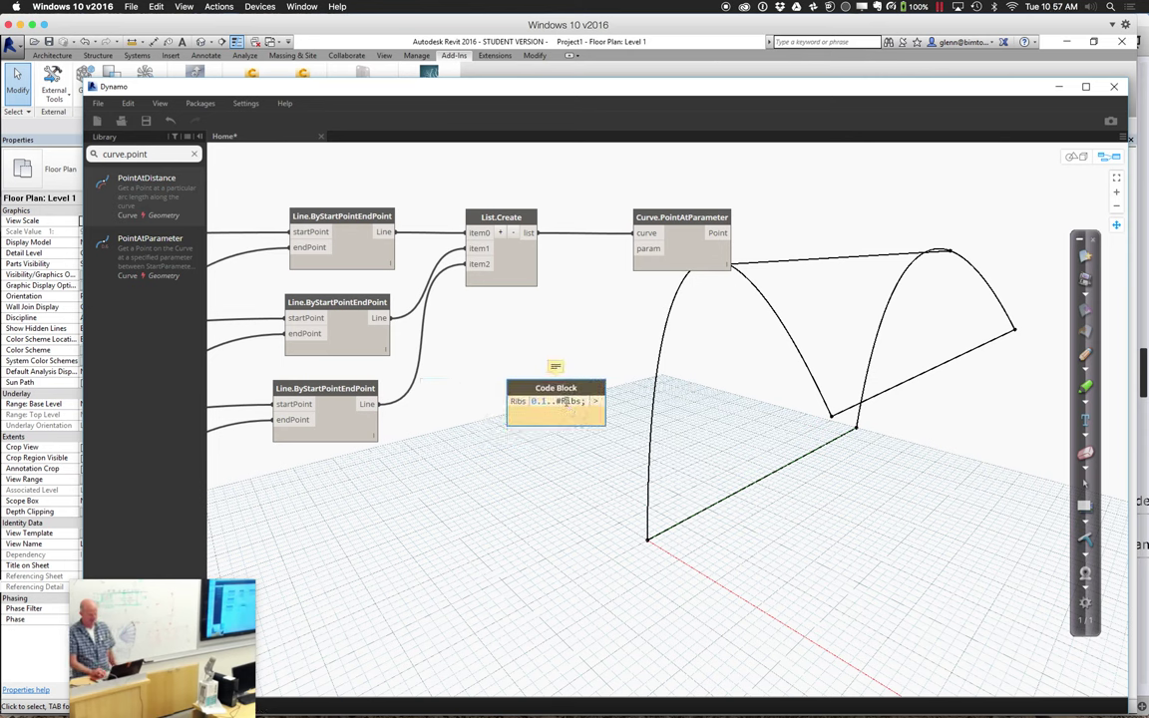
# - Change the code block's expression to 0.1..#numberOfRibs and reposition the block beside the third line node
pyautogui.click(562, 400)
pyautogui.write('numberOf')
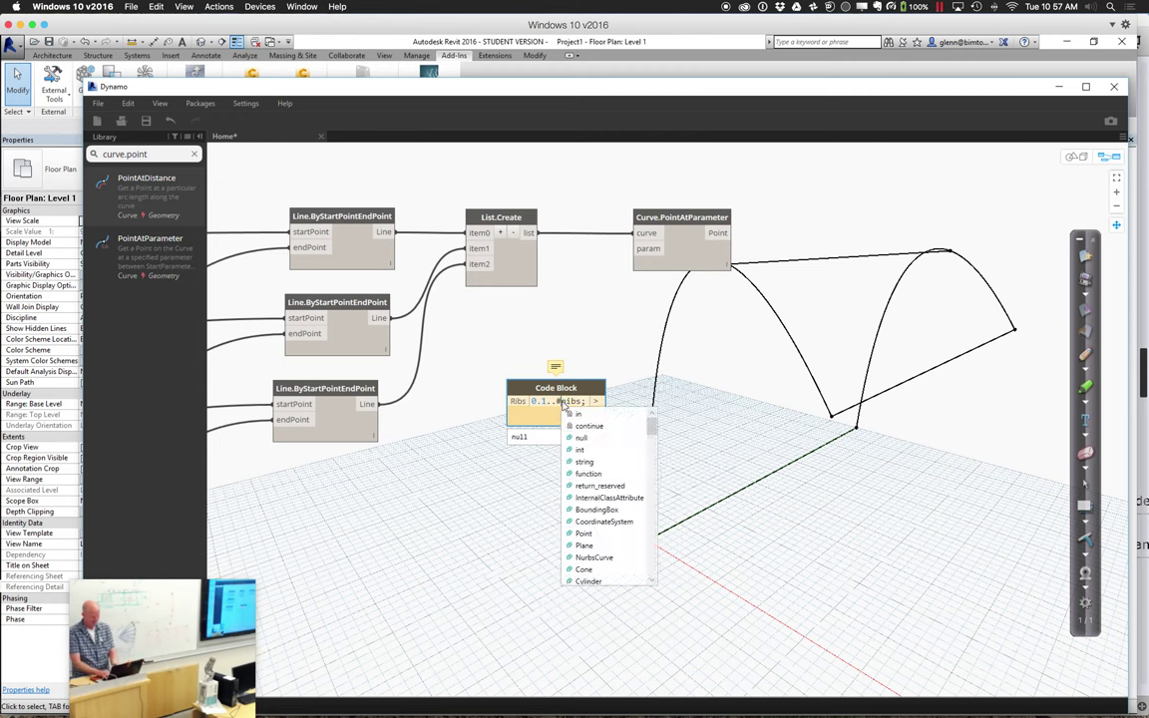
pyautogui.write('f')
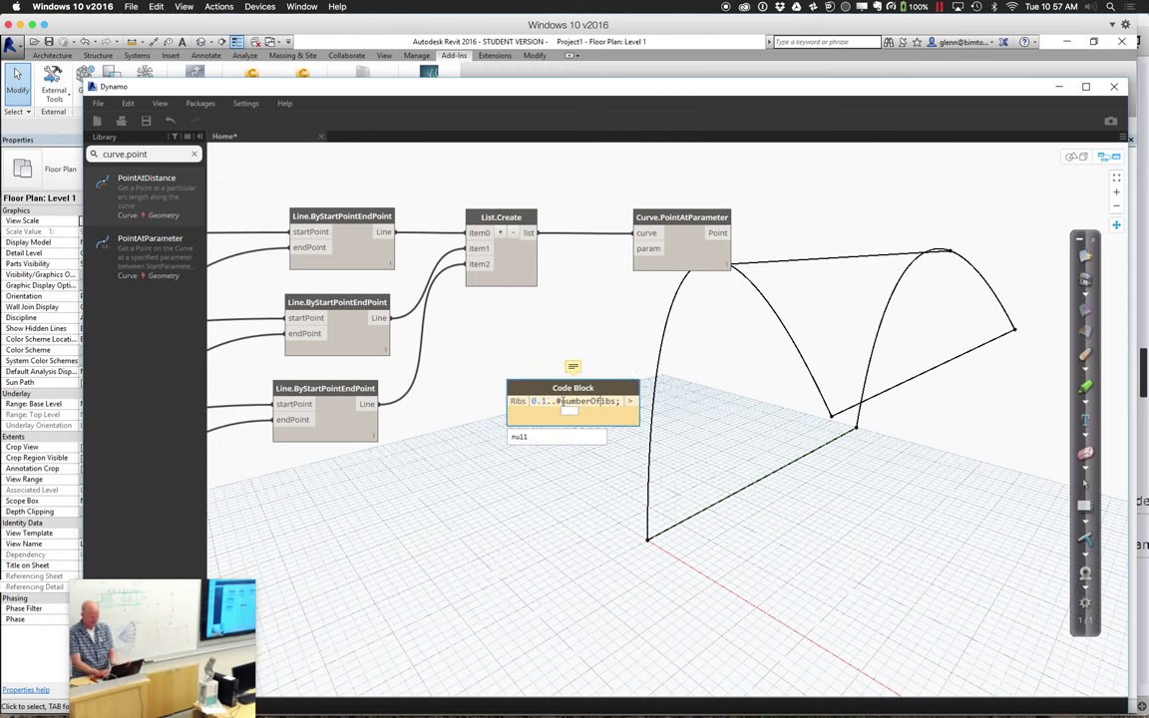
pyautogui.click(541, 509)
pyautogui.click(576, 396)
pyautogui.moveTo(576, 399); pyautogui.dragTo(548, 411)
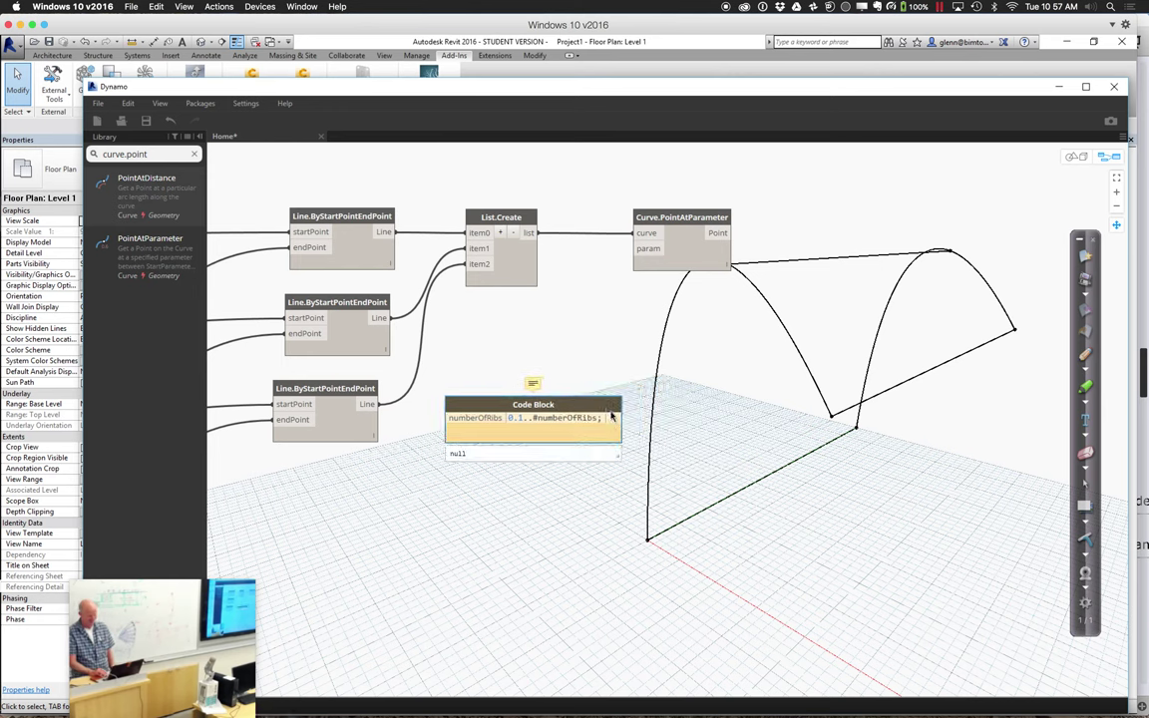
pyautogui.doubleClick(398, 492)
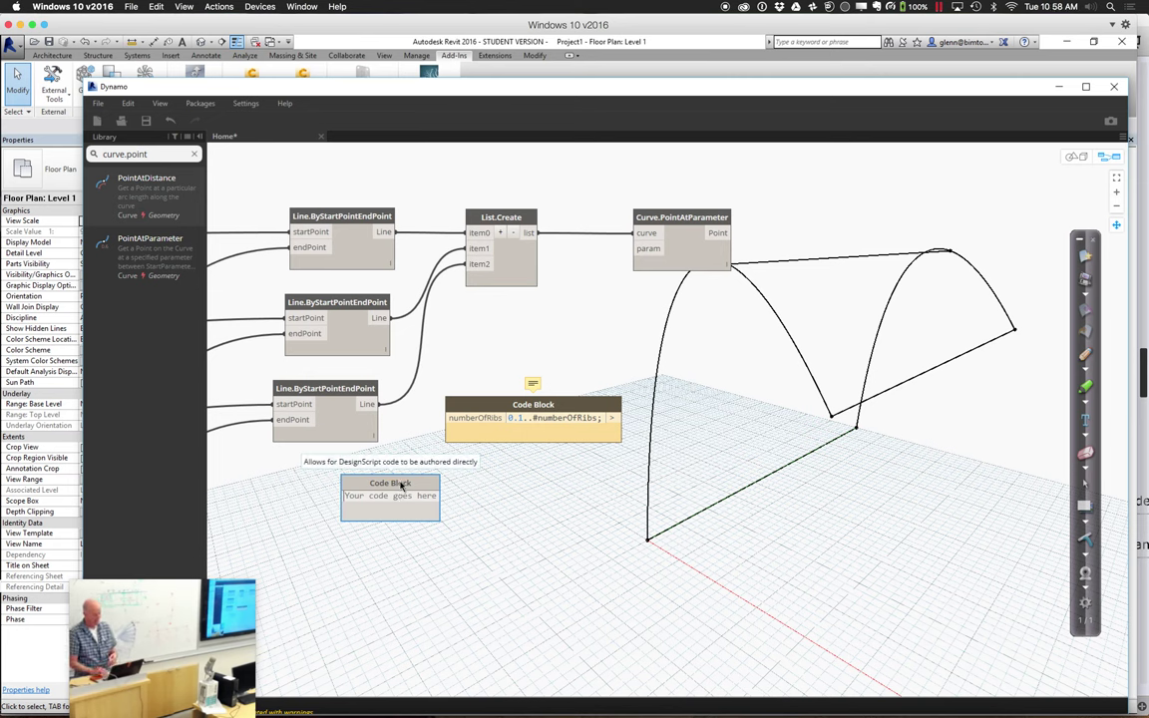
pyautogui.rightClick(402, 485)
pyautogui.click(417, 490)
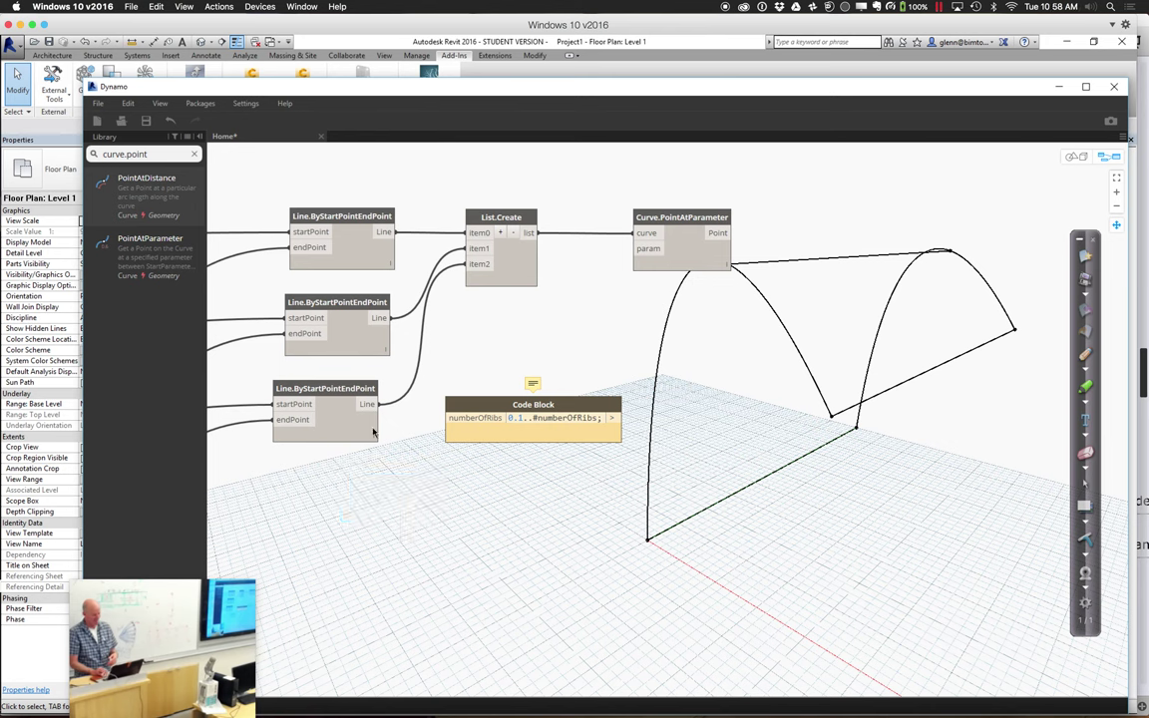
# - Search the node library for "integ", add an Integer Slider node and place it below the code block
pyautogui.click(146, 153)
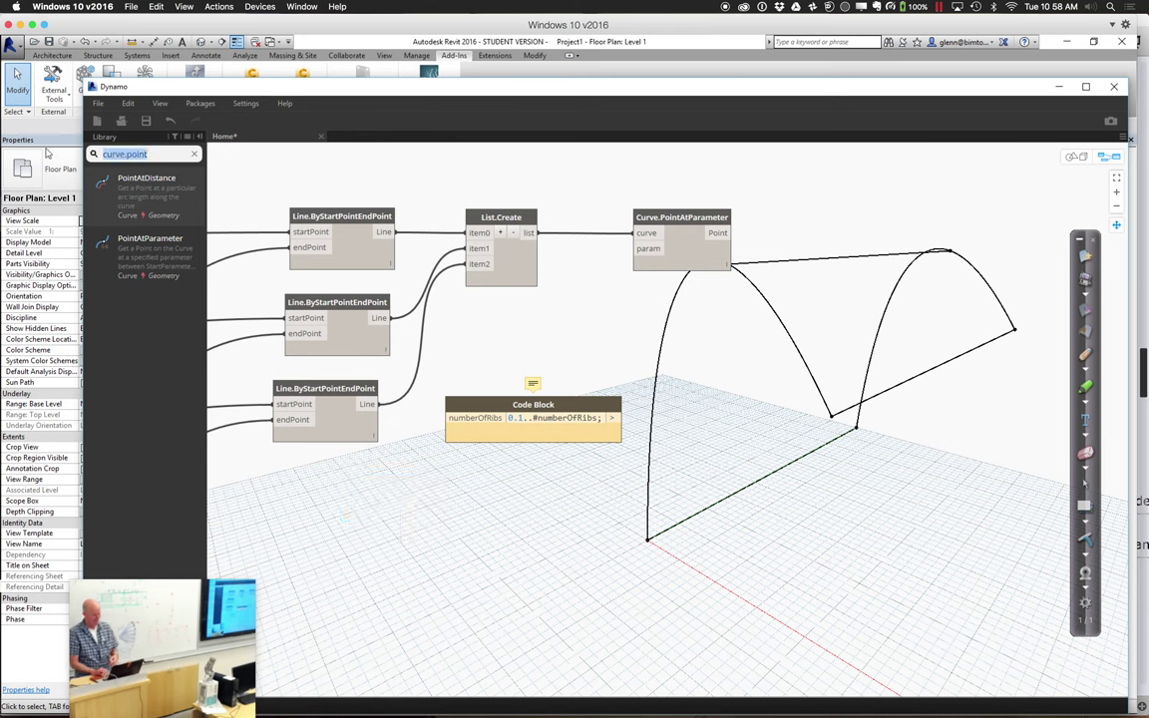
pyautogui.write('integ')
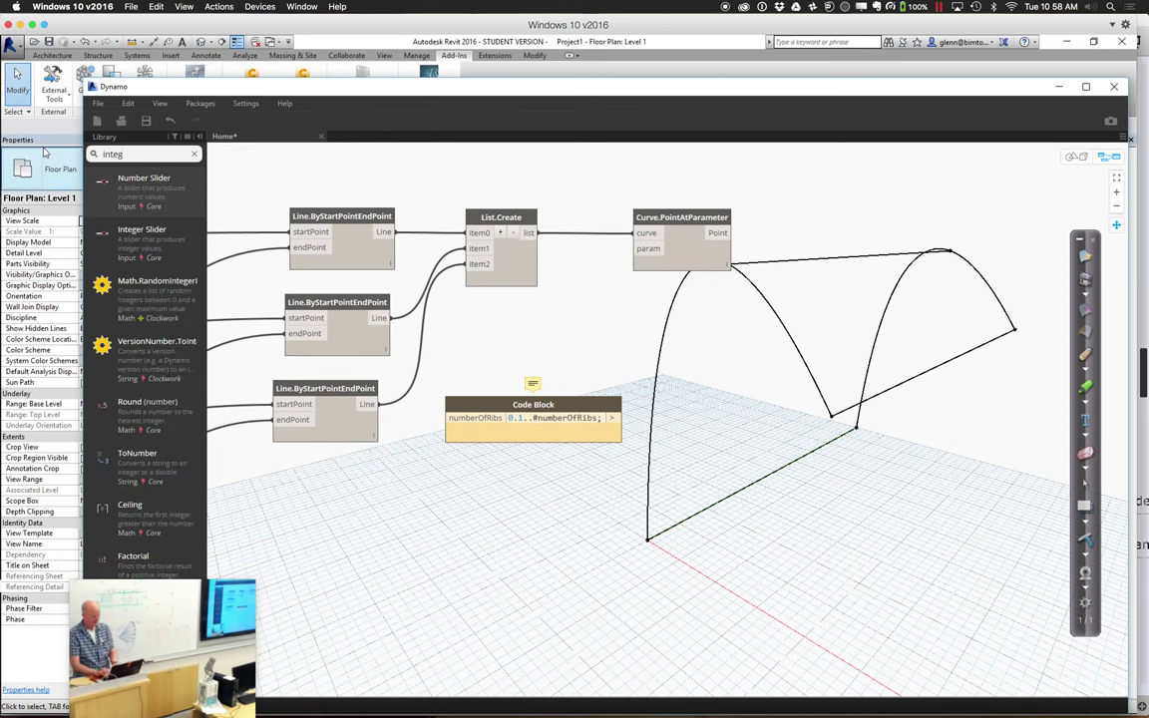
pyautogui.click(140, 232)
pyautogui.moveTo(747, 435); pyautogui.dragTo(418, 508)
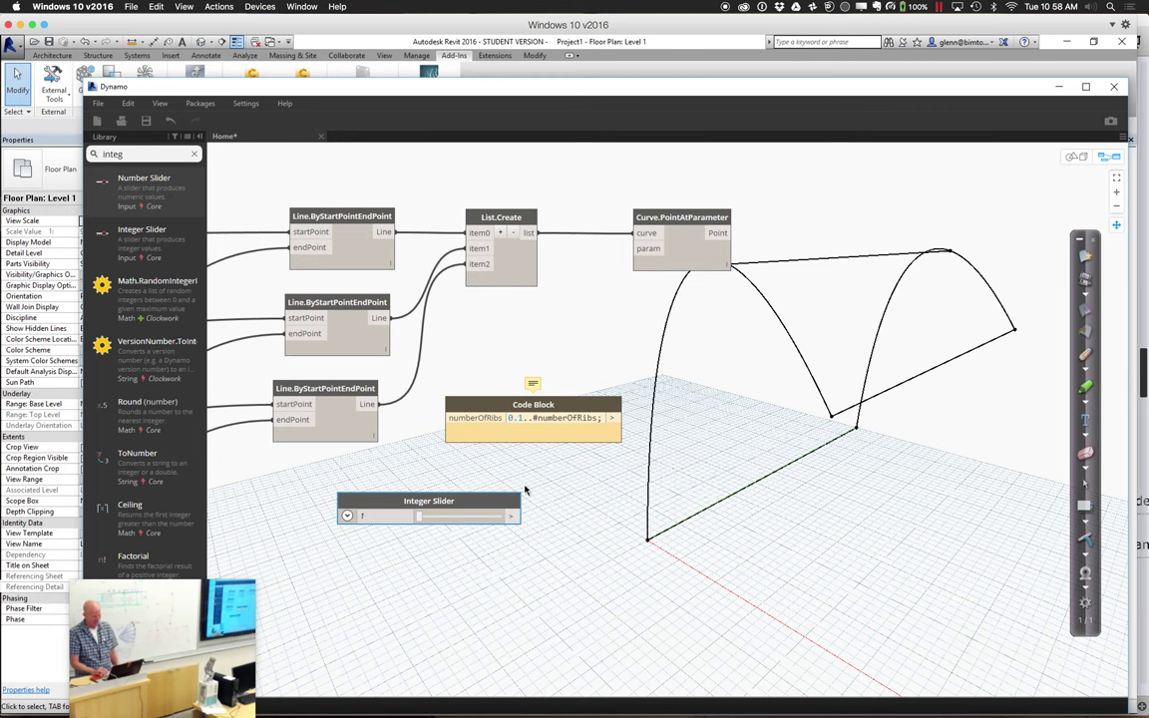
# - Wire the Integer Slider to the numberOfRibs input and the code block's output to the param input of Curve.PointAtParameter
pyautogui.moveTo(519, 516); pyautogui.dragTo(447, 418)
pyautogui.moveTo(618, 417); pyautogui.dragTo(650, 251)
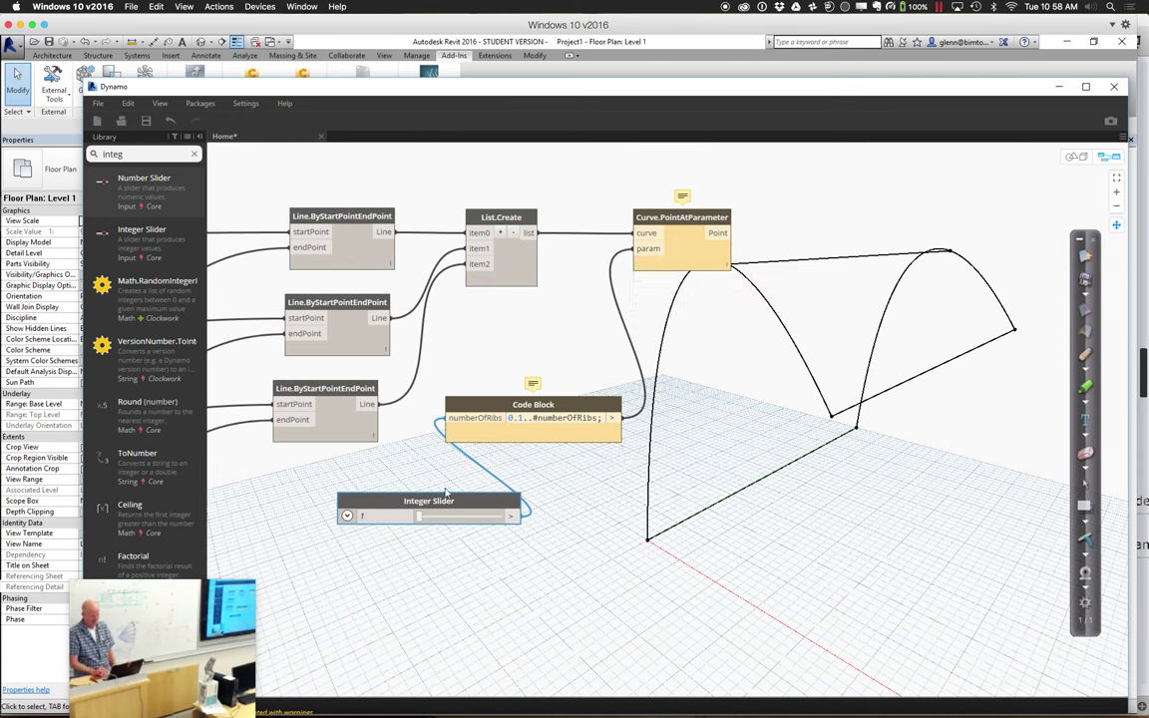
pyautogui.moveTo(445, 496); pyautogui.dragTo(427, 503)
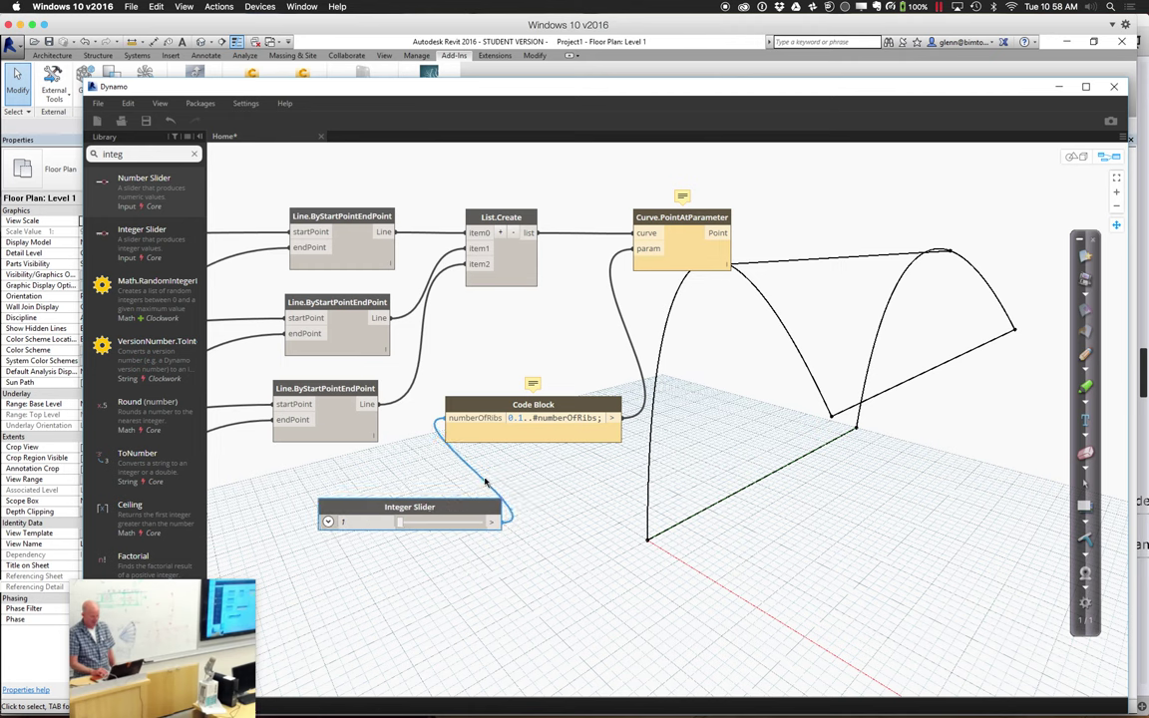
# - Correct the code block's expression to 0..1..#numberOfRibs and set the Integer Slider to 11
pyautogui.doubleClick(525, 430)
pyautogui.write('.')
pyautogui.click(534, 479)
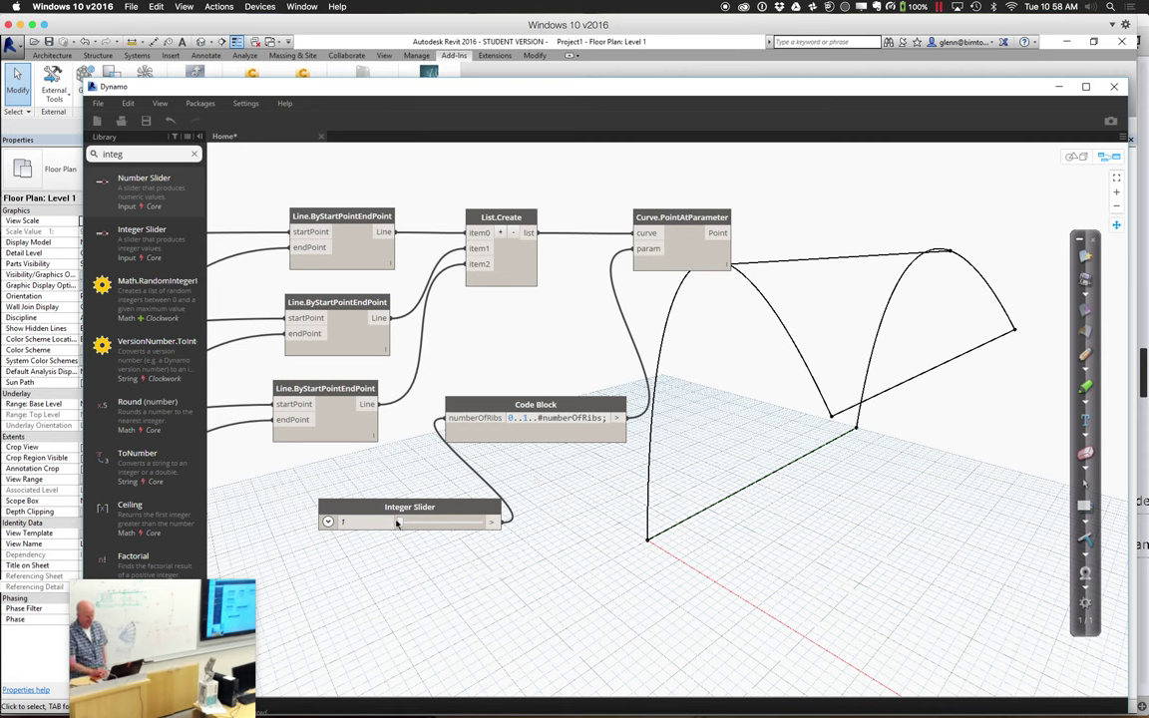
pyautogui.moveTo(399, 526); pyautogui.dragTo(414, 532)
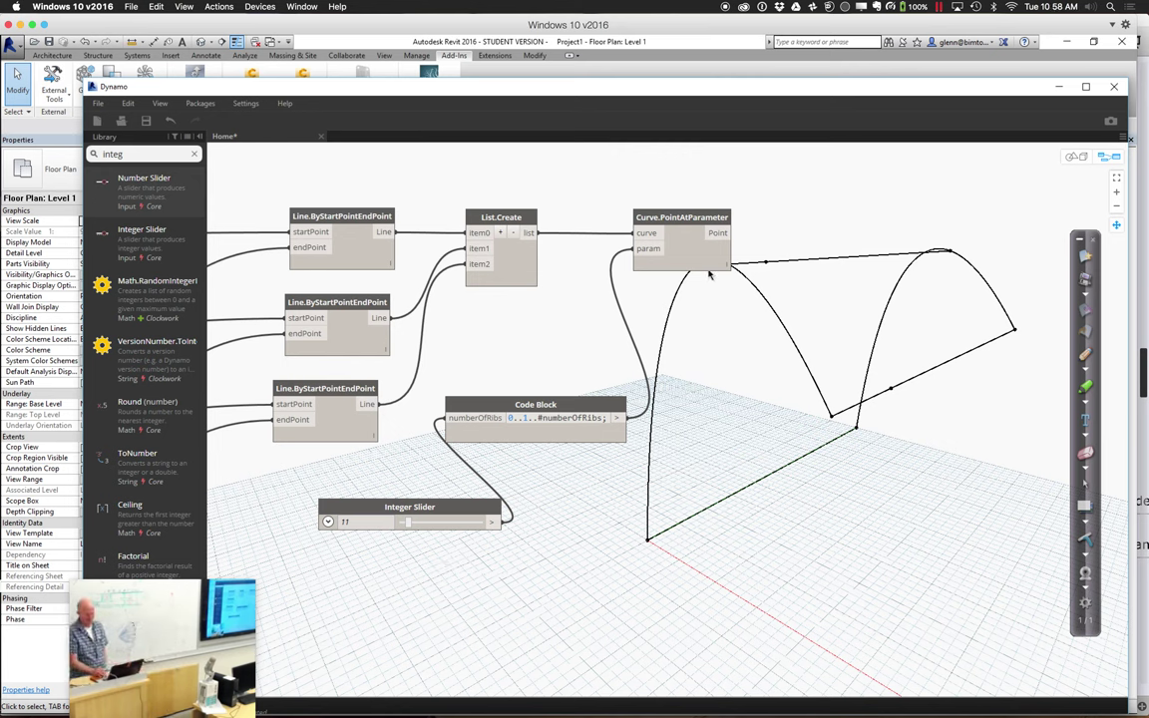
# - Set the lacing of Curve.PointAtParameter to Cross Product and raise the Integer Slider to 28
pyautogui.moveTo(722, 269)
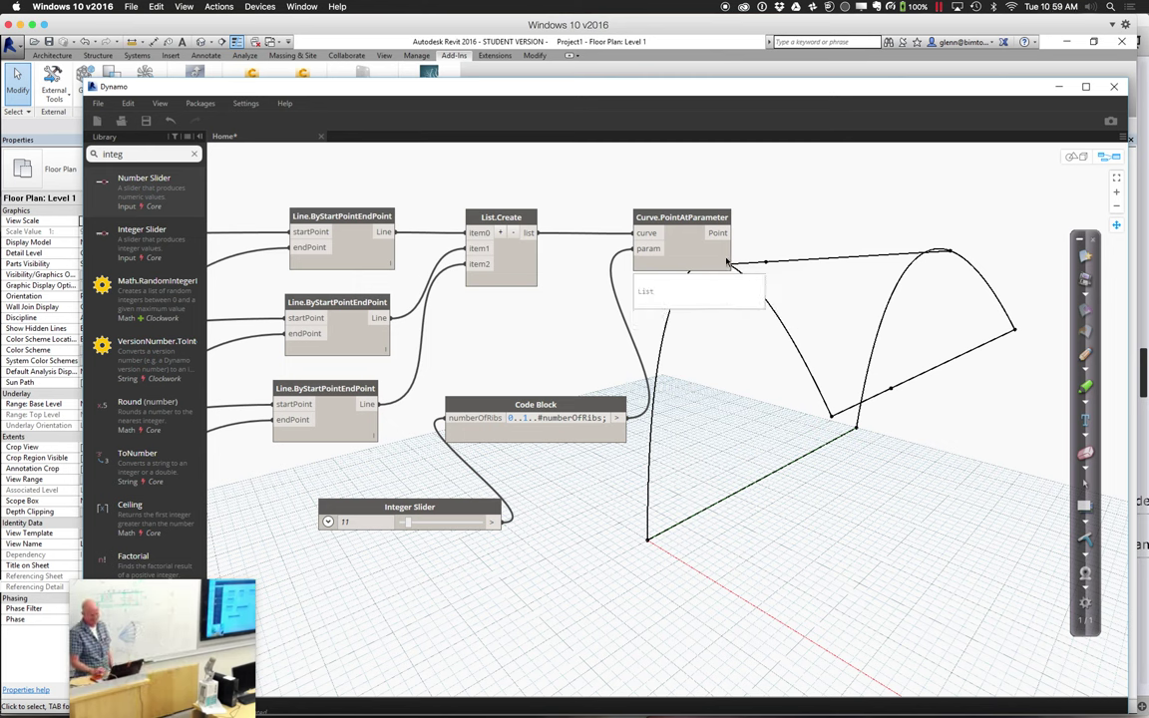
pyautogui.click(726, 265)
pyautogui.rightClick(726, 265)
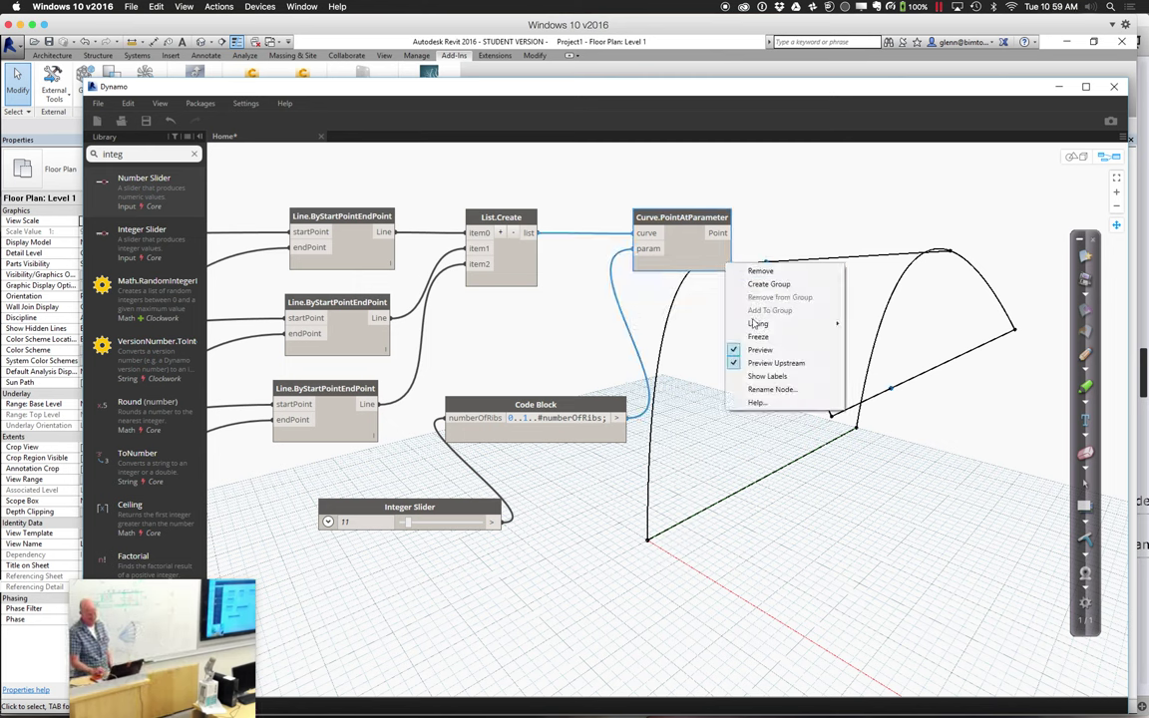
pyautogui.moveTo(755, 326)
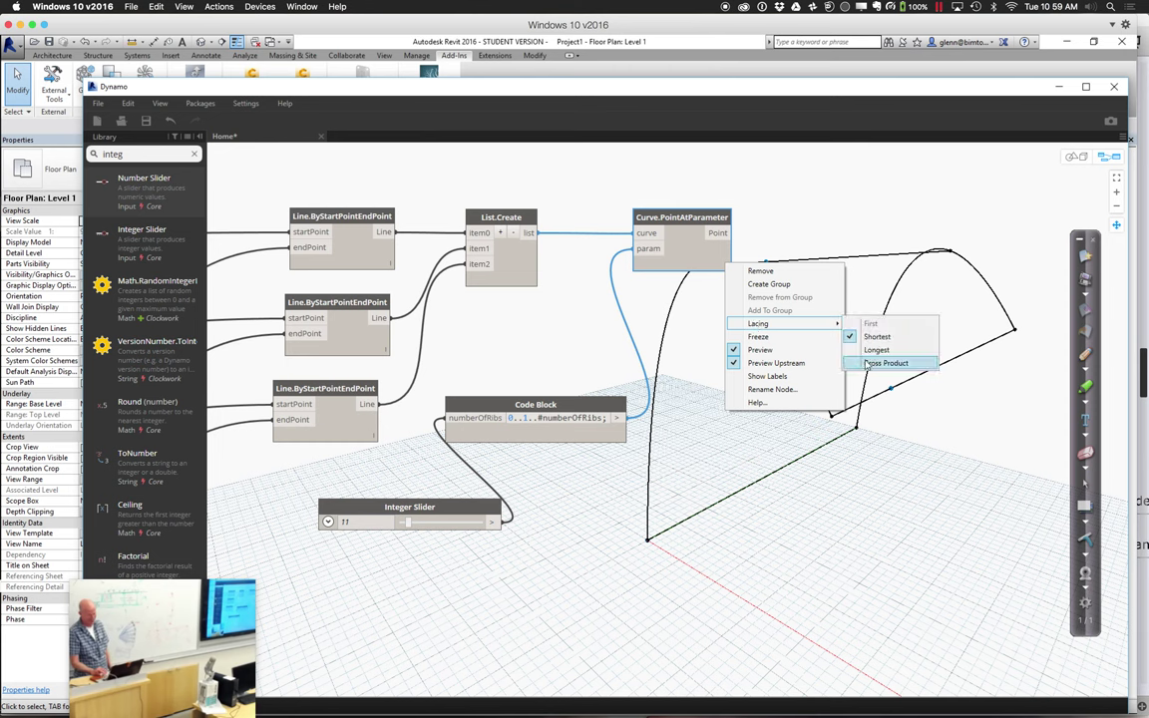
pyautogui.click(878, 362)
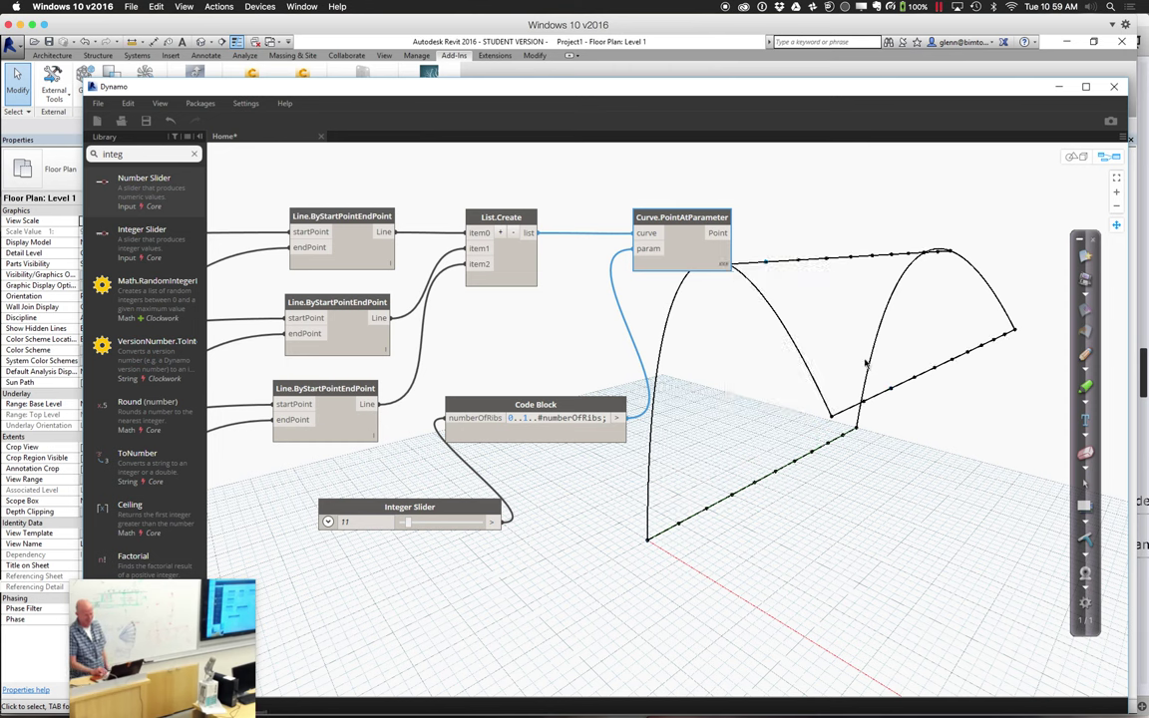
pyautogui.click(832, 546)
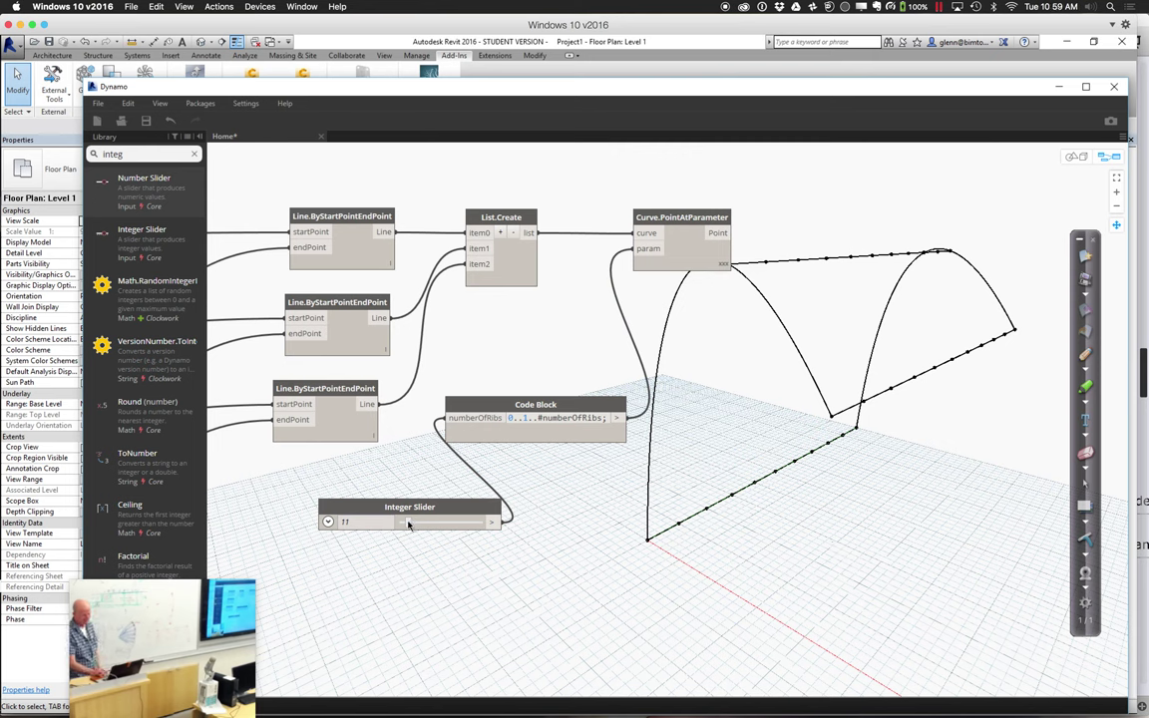
pyautogui.moveTo(411, 526)
pyautogui.mouseDown()
pyautogui.moveTo(453, 526)
pyautogui.moveTo(422, 527)
pyautogui.mouseUp()
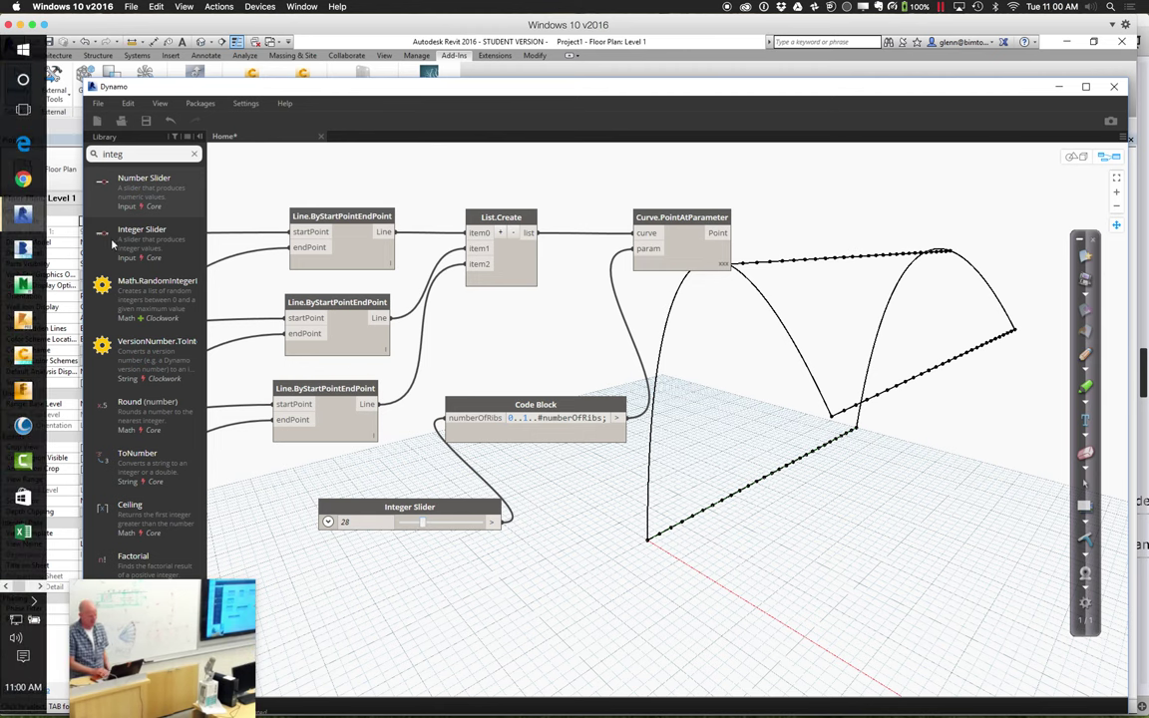
# - Search the node library for "list.transp", add a List.Transpose node and place it beside Curve.PointAtParameter
pyautogui.moveTo(166, 186)
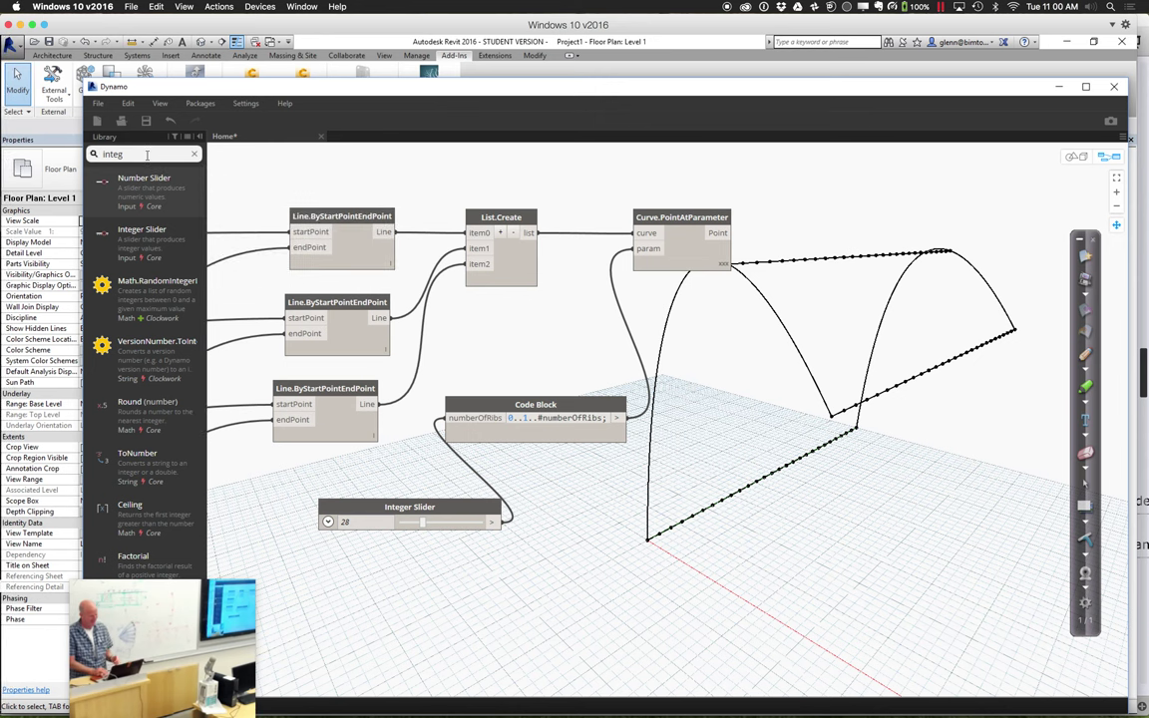
pyautogui.hotkey('ctrl', 'a')
pyautogui.write('l')
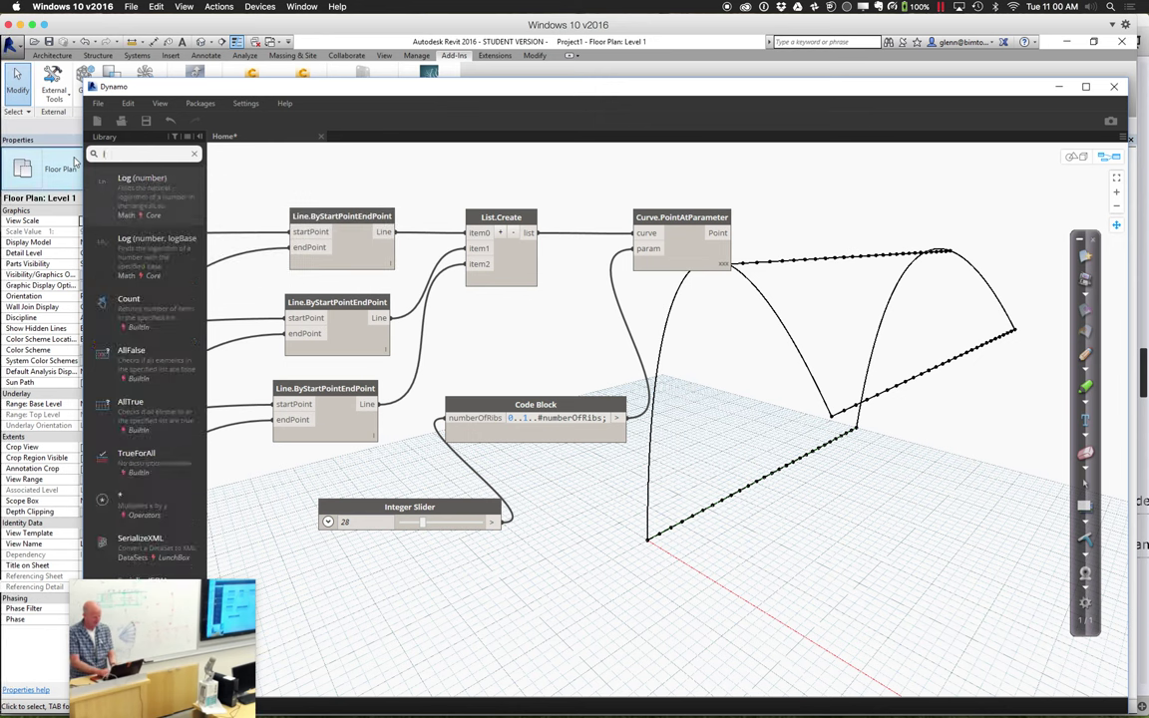
pyautogui.write('ist.')
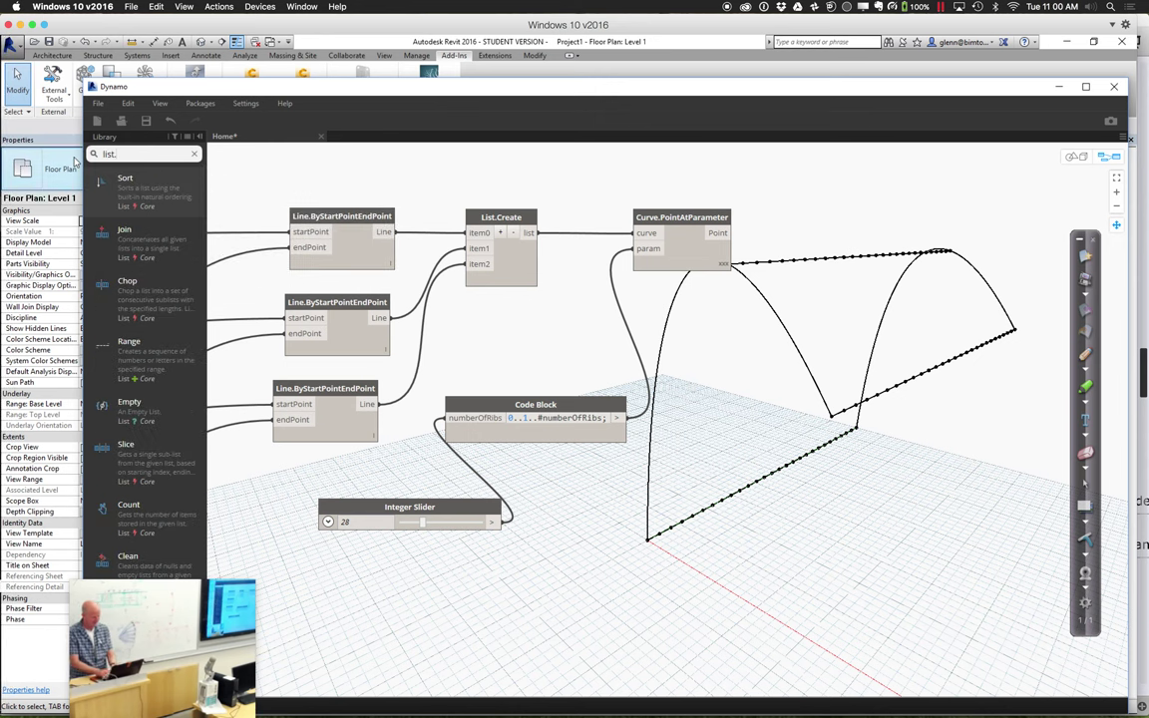
pyautogui.write('transp')
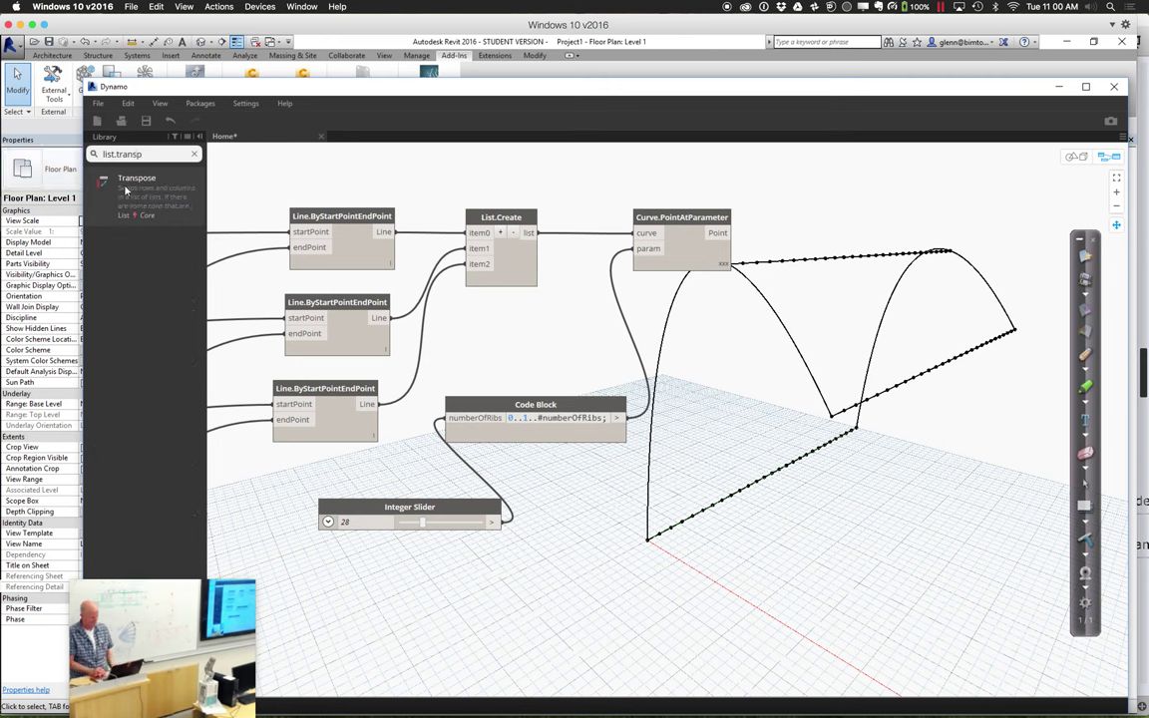
pyautogui.click(125, 190)
pyautogui.moveTo(735, 451); pyautogui.dragTo(839, 199)
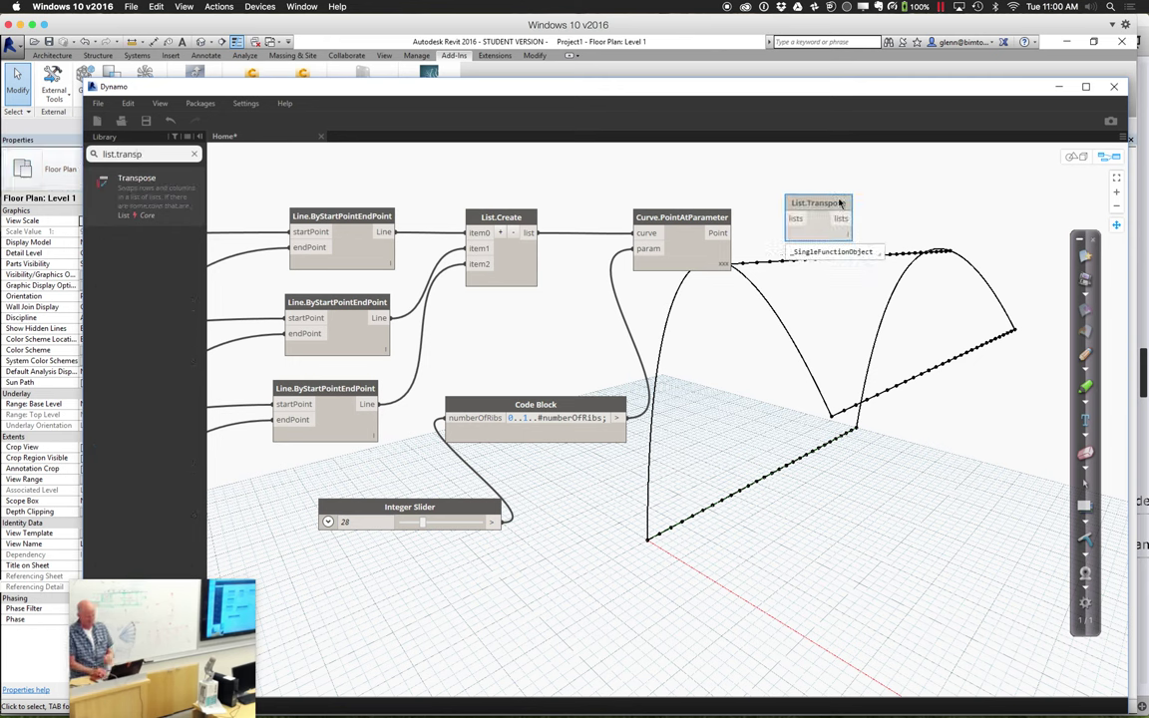
# - Preview the point list of Curve.PointAtParameter and wire its Point output to the lists input of List.Transpose
pyautogui.click(725, 265)
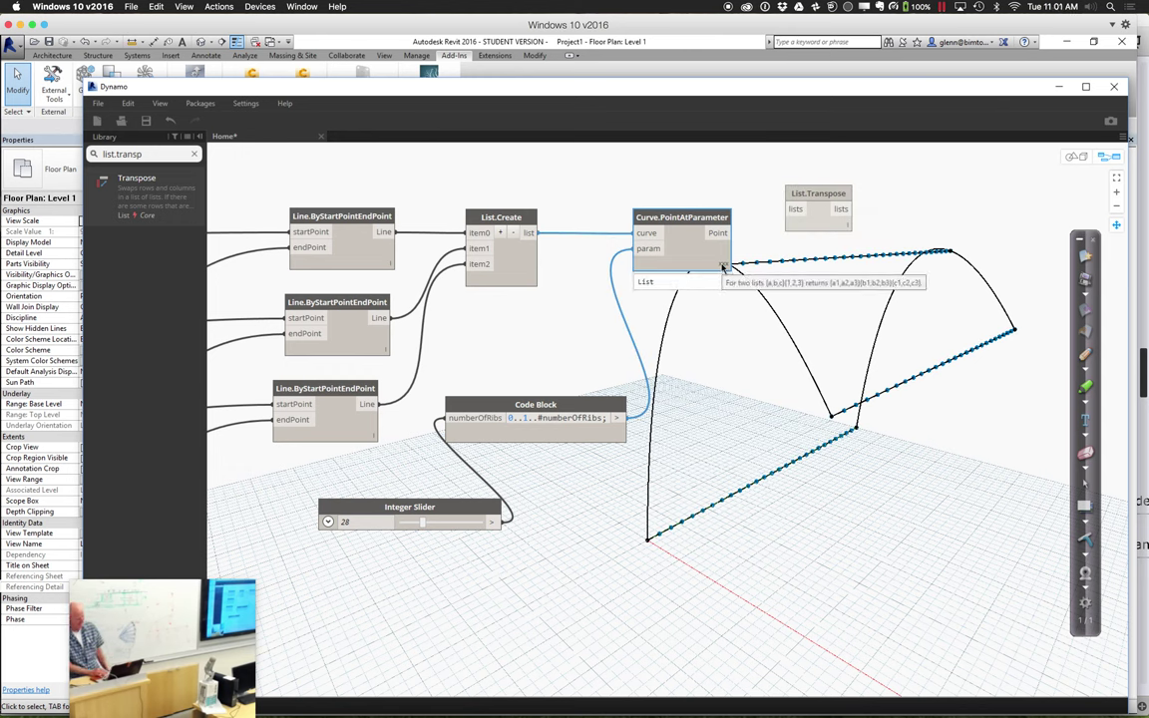
pyautogui.rightClick(724, 266)
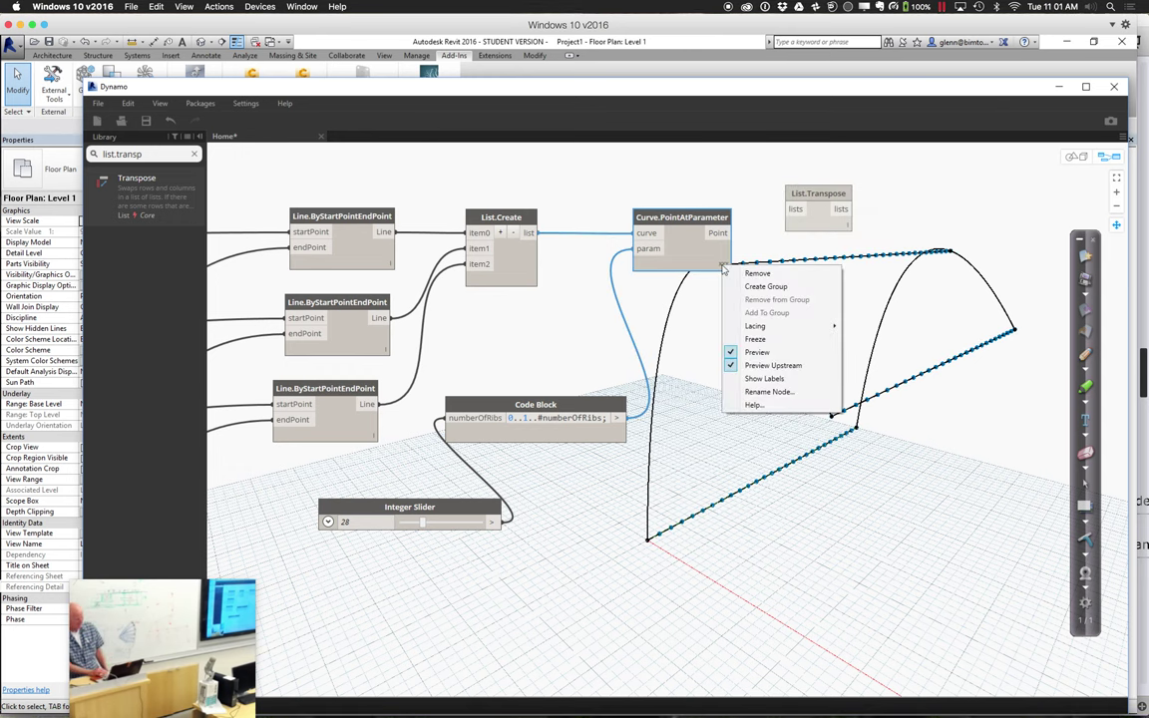
pyautogui.click(662, 301)
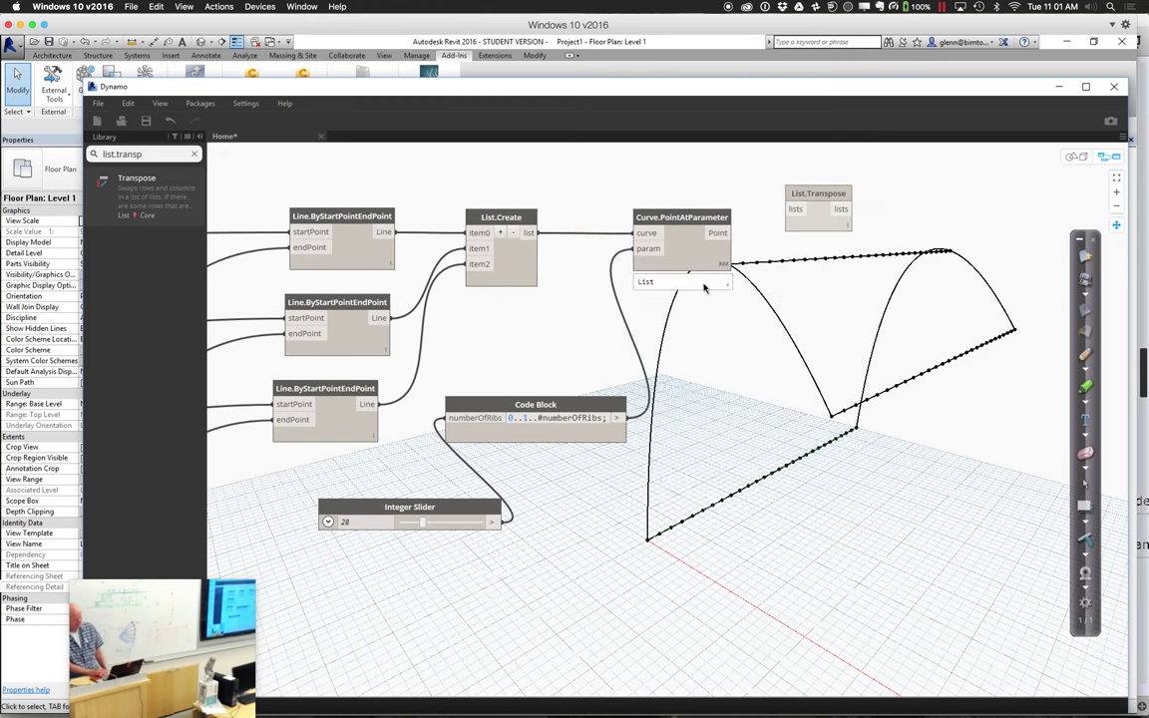
pyautogui.moveTo(704, 288)
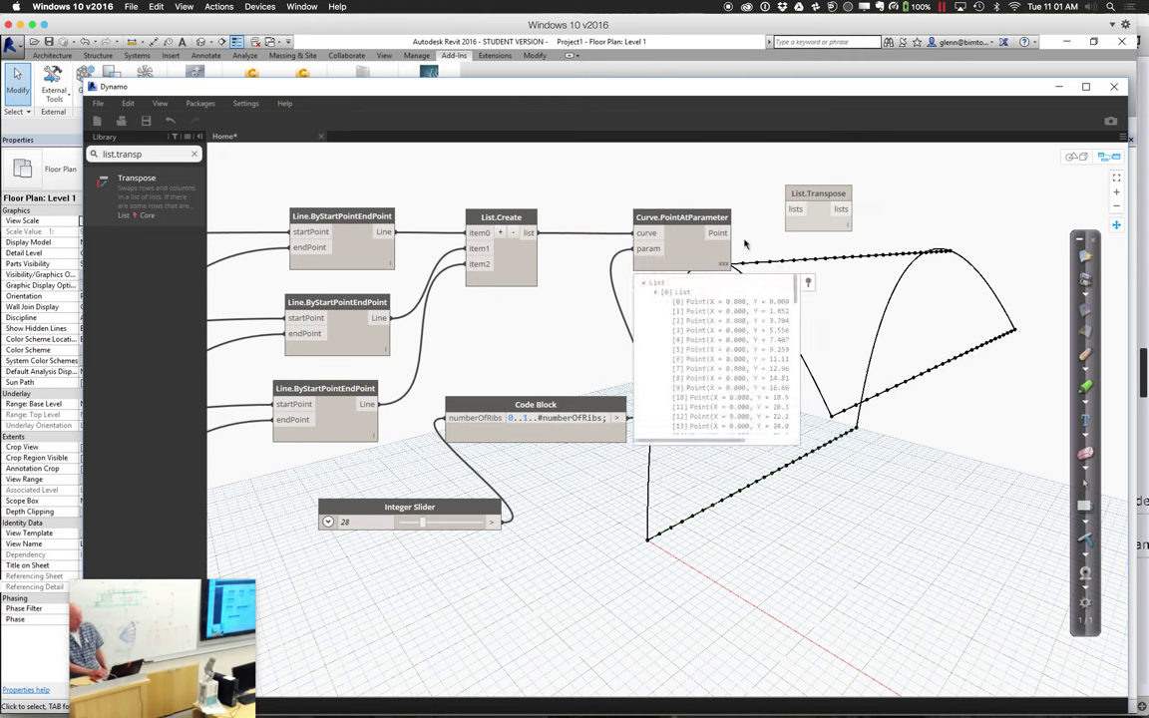
pyautogui.moveTo(725, 233); pyautogui.dragTo(796, 214)
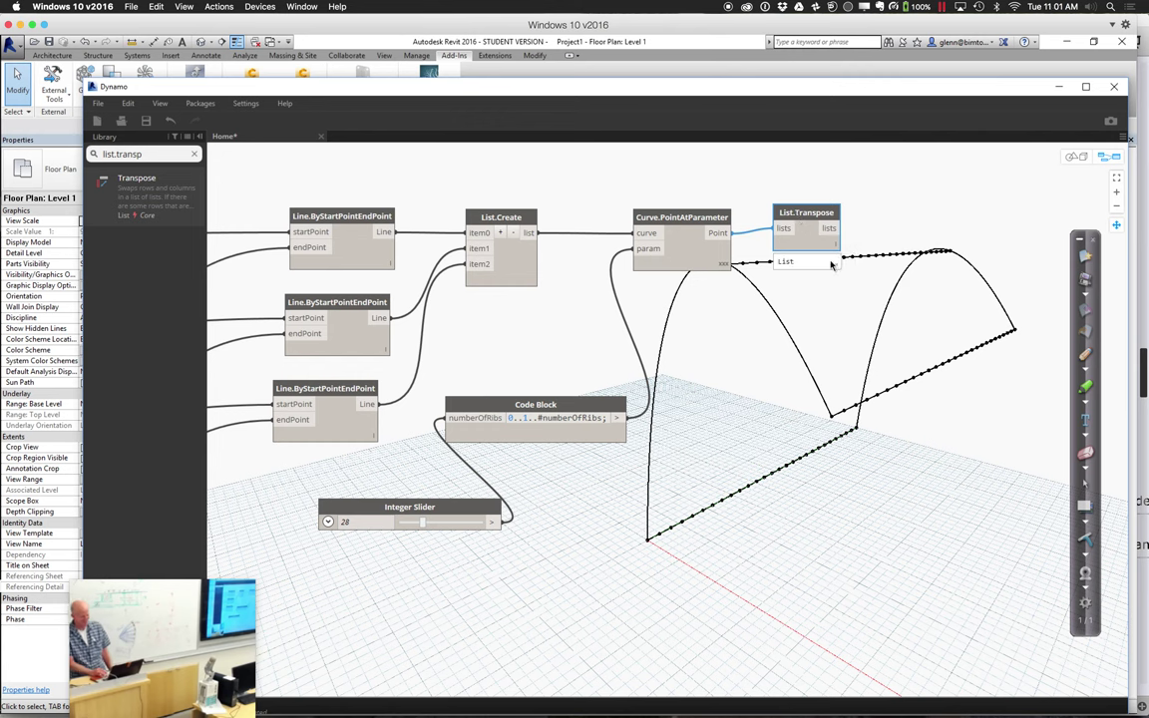
pyautogui.moveTo(834, 267)
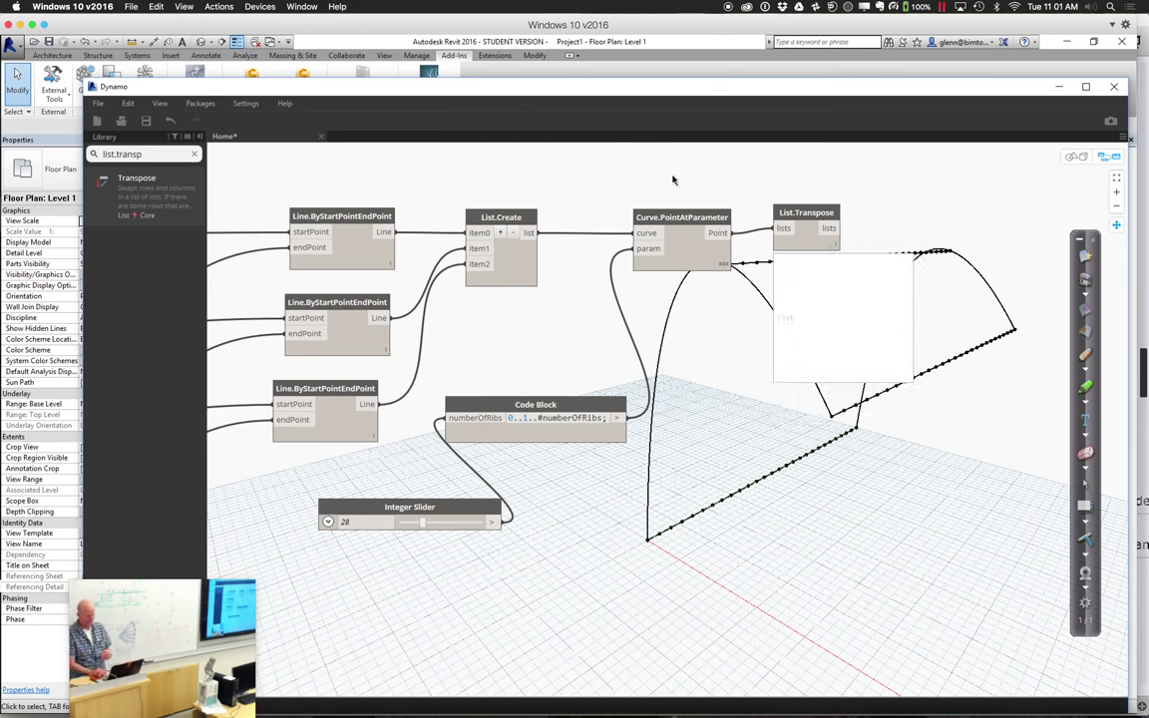
# - Search for "curve.by", add a NurbsCurve.ByPoints node beside List.Transpose and wire the transposed lists to its points input
pyautogui.click(92, 155)
pyautogui.write('curbe')
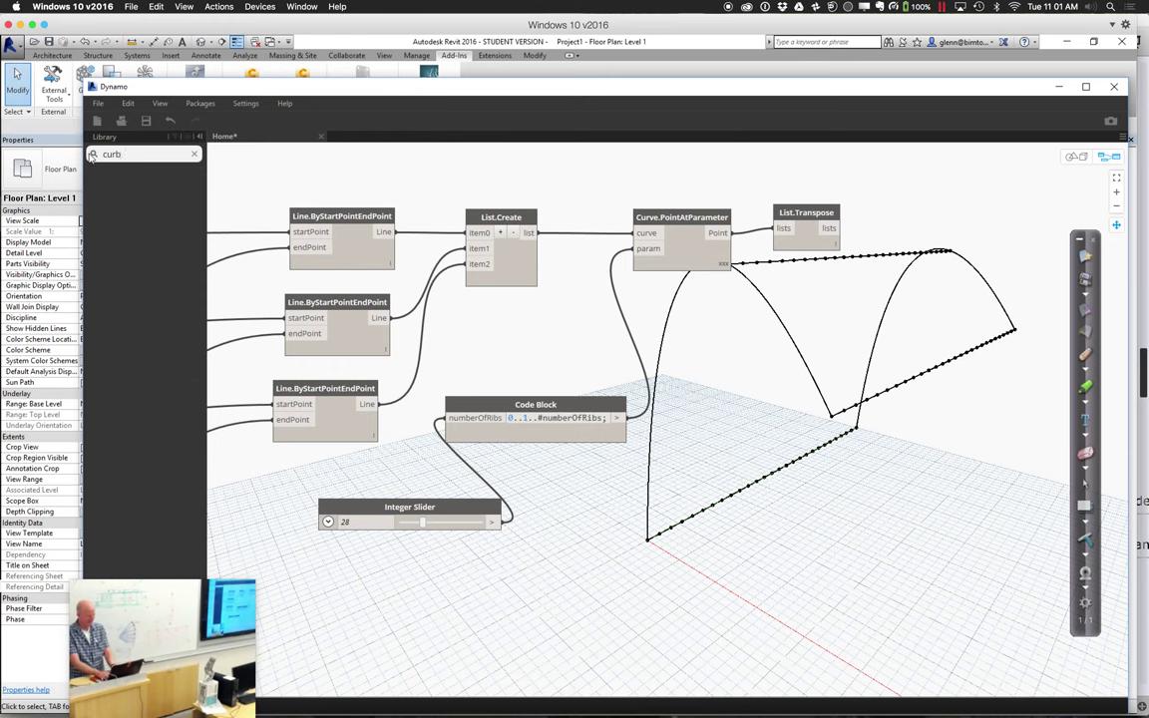
pyautogui.press('BackSpace')
pyautogui.press('BackSpace')
pyautogui.write('ve')
pyautogui.press('BackSpace')
pyautogui.write('rve.by')
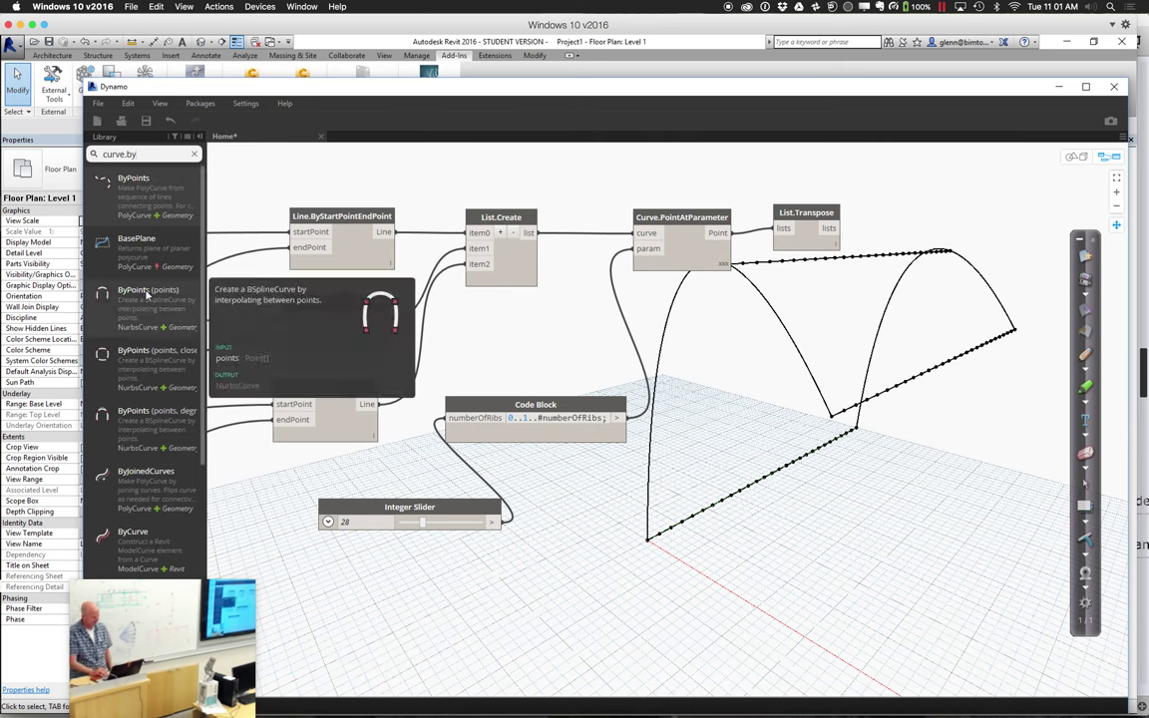
pyautogui.click(147, 295)
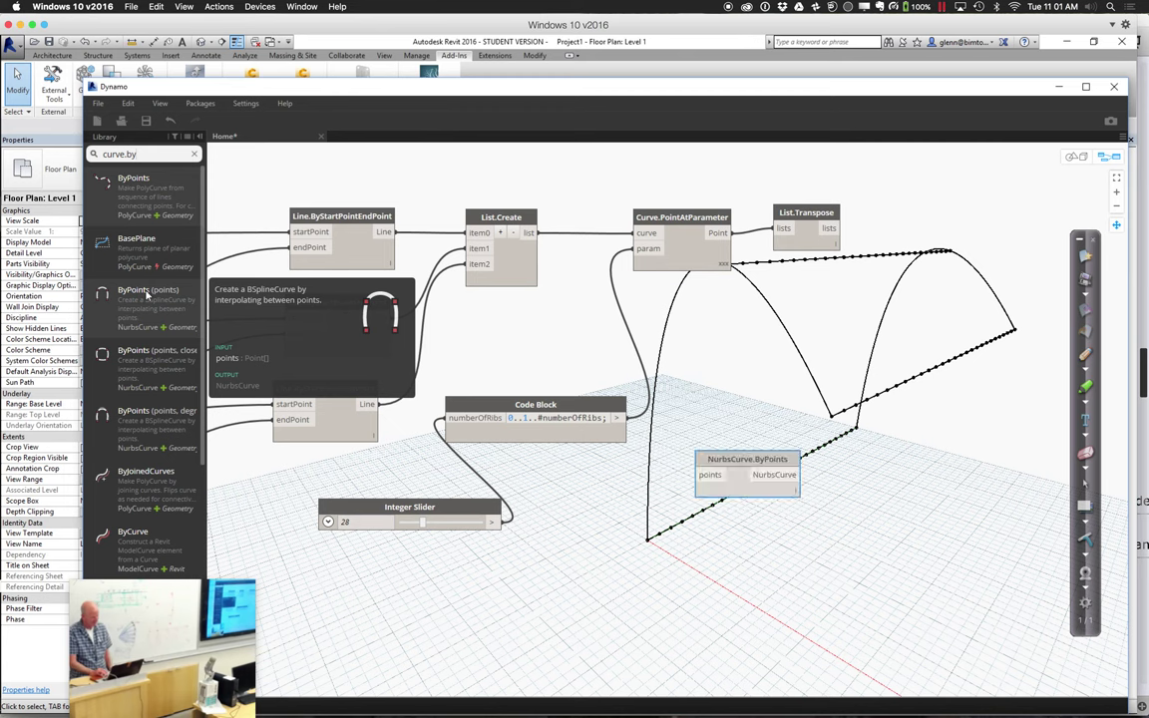
pyautogui.moveTo(746, 457); pyautogui.dragTo(923, 198)
pyautogui.moveTo(831, 230); pyautogui.dragTo(879, 215)
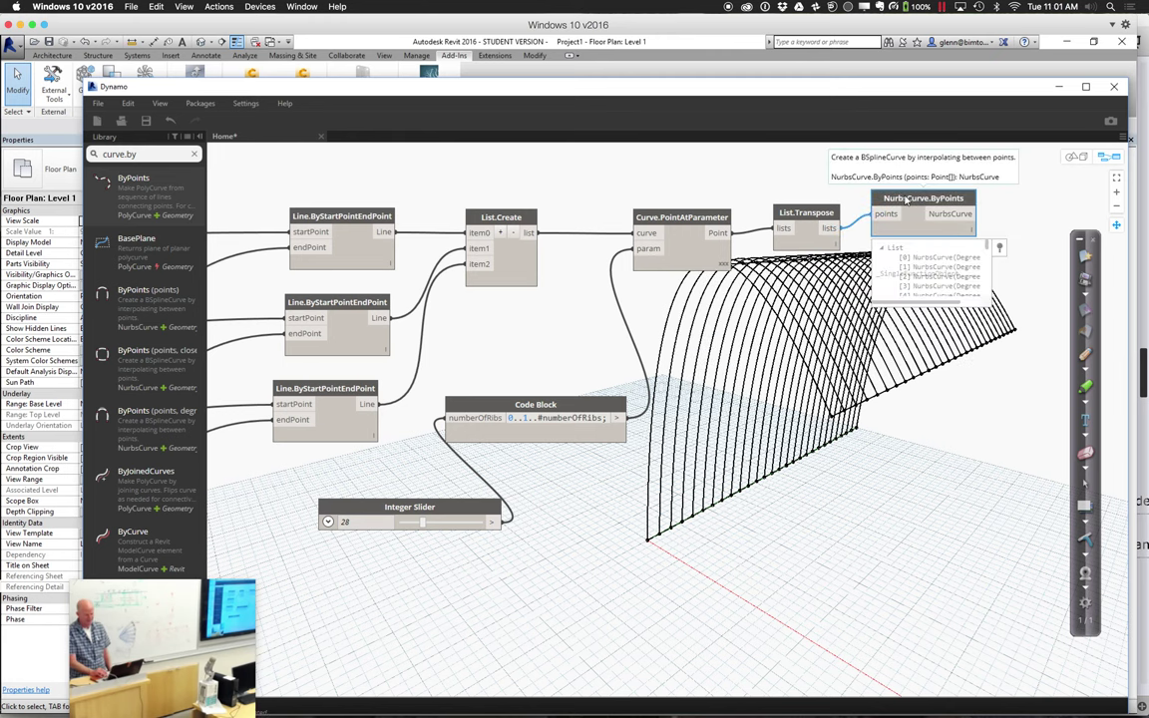
pyautogui.moveTo(907, 197); pyautogui.dragTo(925, 191)
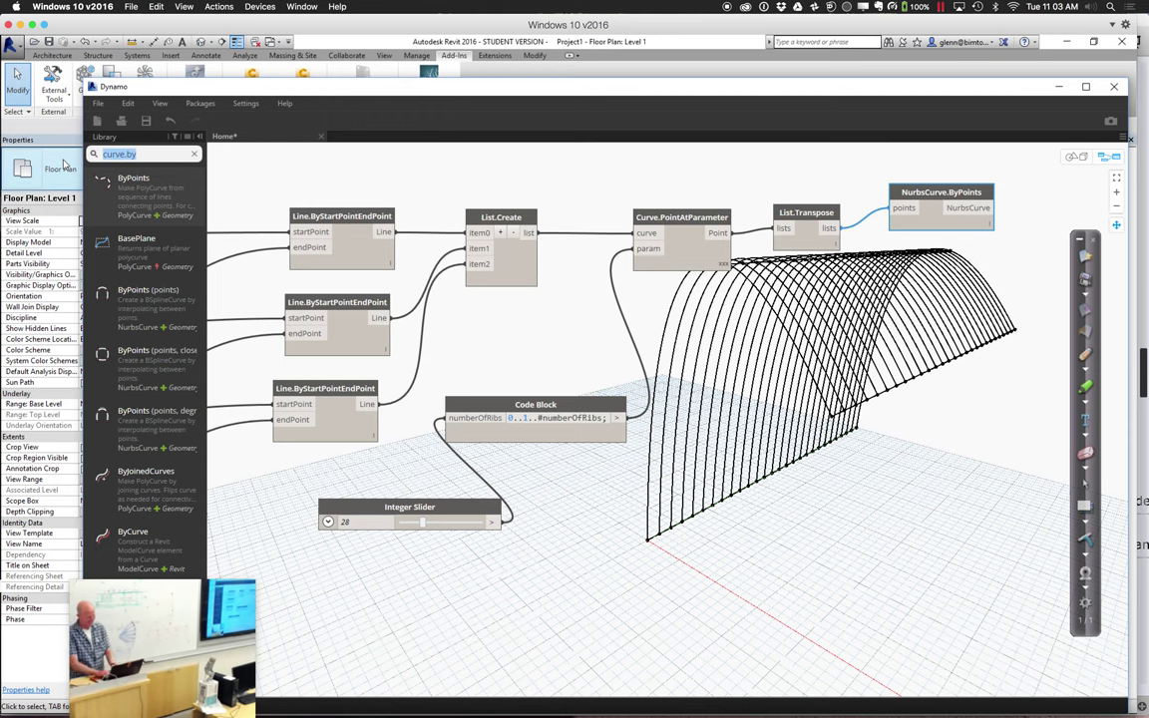
# - Search the node library for "adaptive", add an AdaptiveComponent.ByPoints node and place it in the empty area below the ribs
pyautogui.write('a')
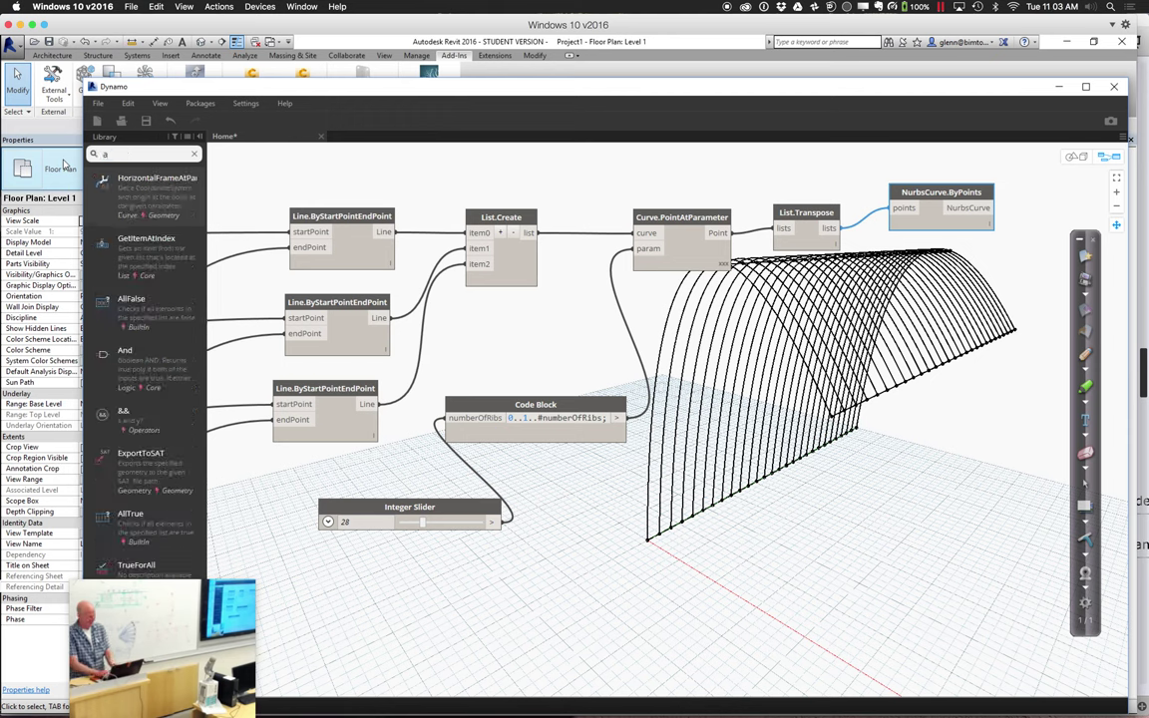
pyautogui.write('daptive')
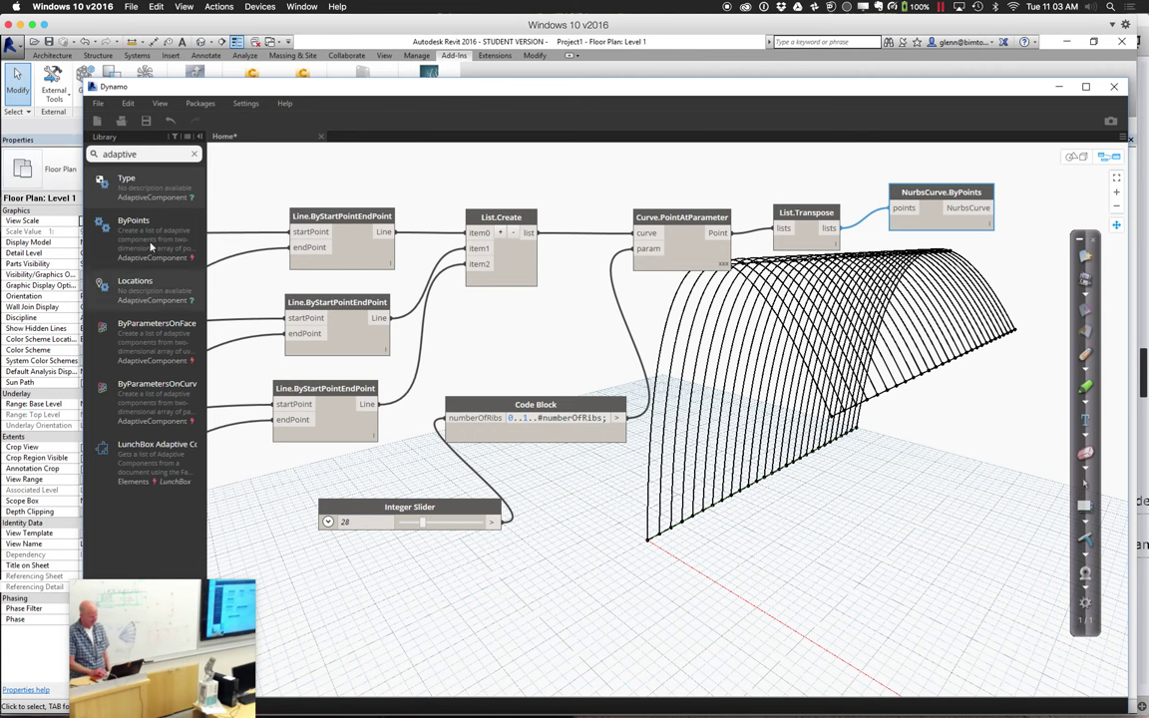
pyautogui.moveTo(150, 246)
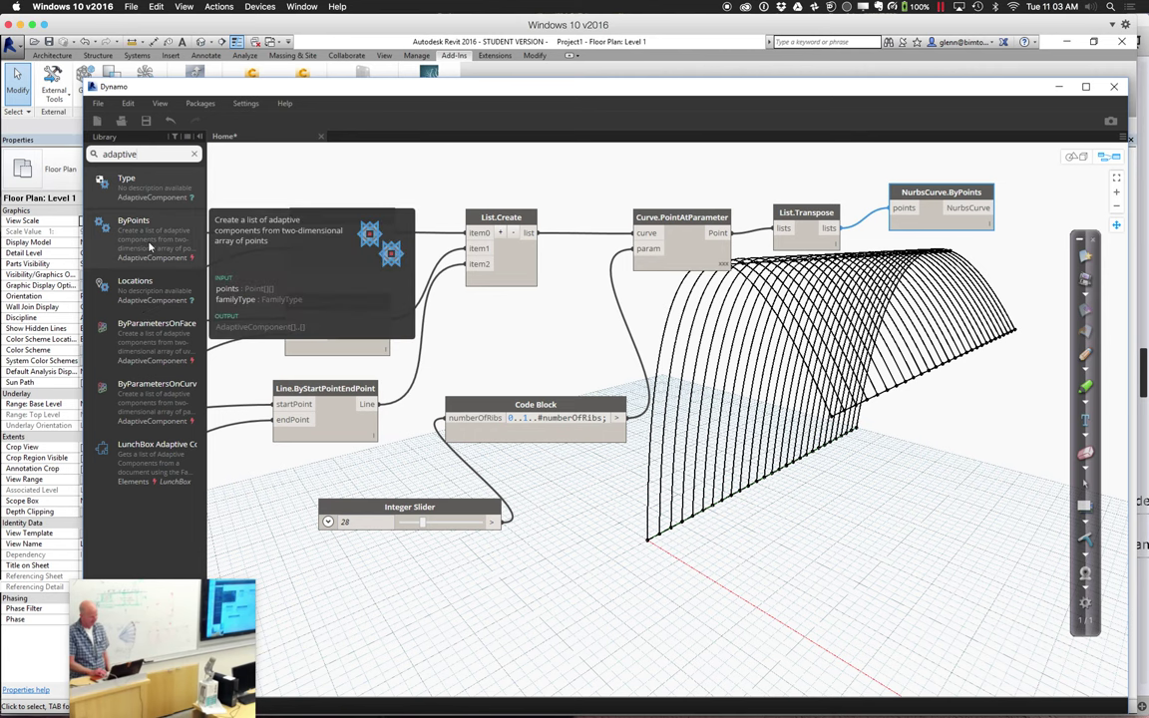
pyautogui.click(150, 246)
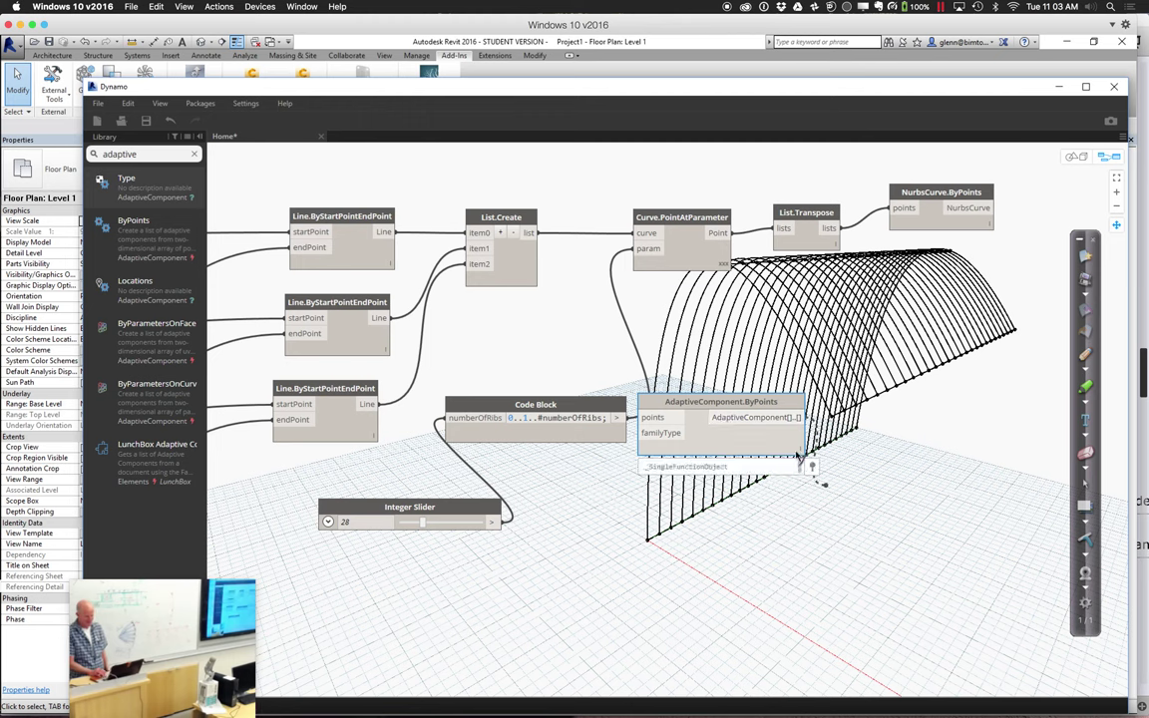
pyautogui.moveTo(749, 404); pyautogui.dragTo(926, 521)
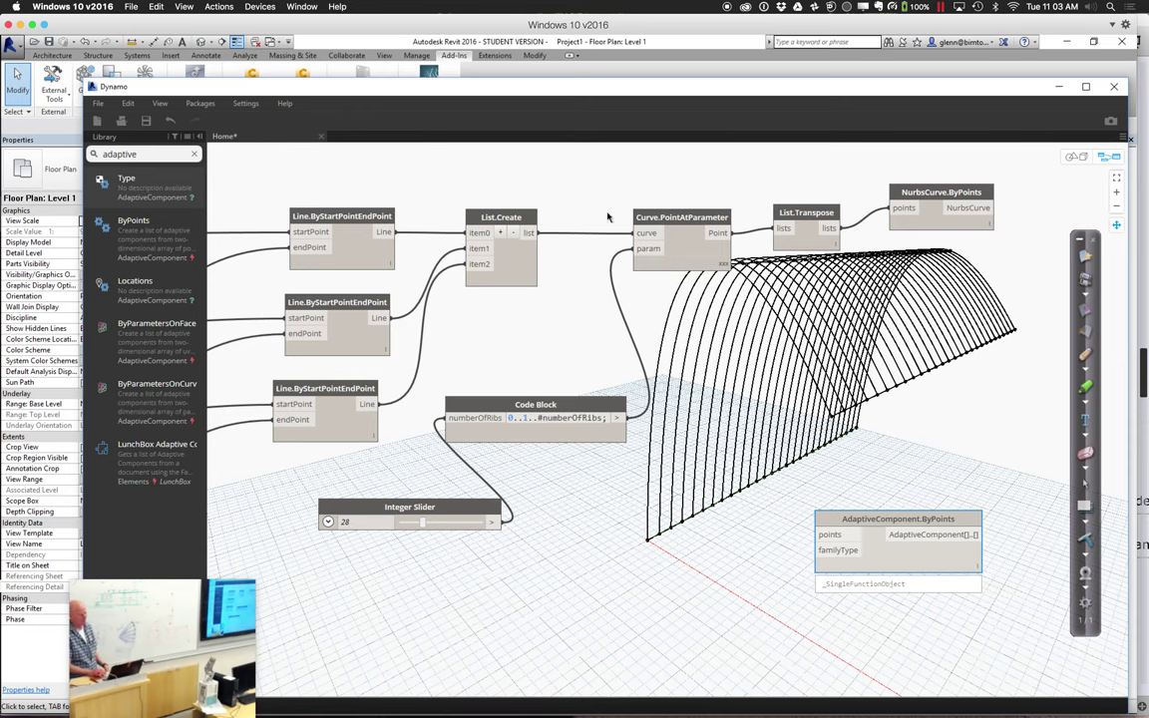
# - Move the Dynamo window down to reveal the Level 1 floor plan in Revit
pyautogui.moveTo(558, 87); pyautogui.dragTo(471, 212)
pyautogui.moveTo(678, 276); pyautogui.dragTo(688, 489)
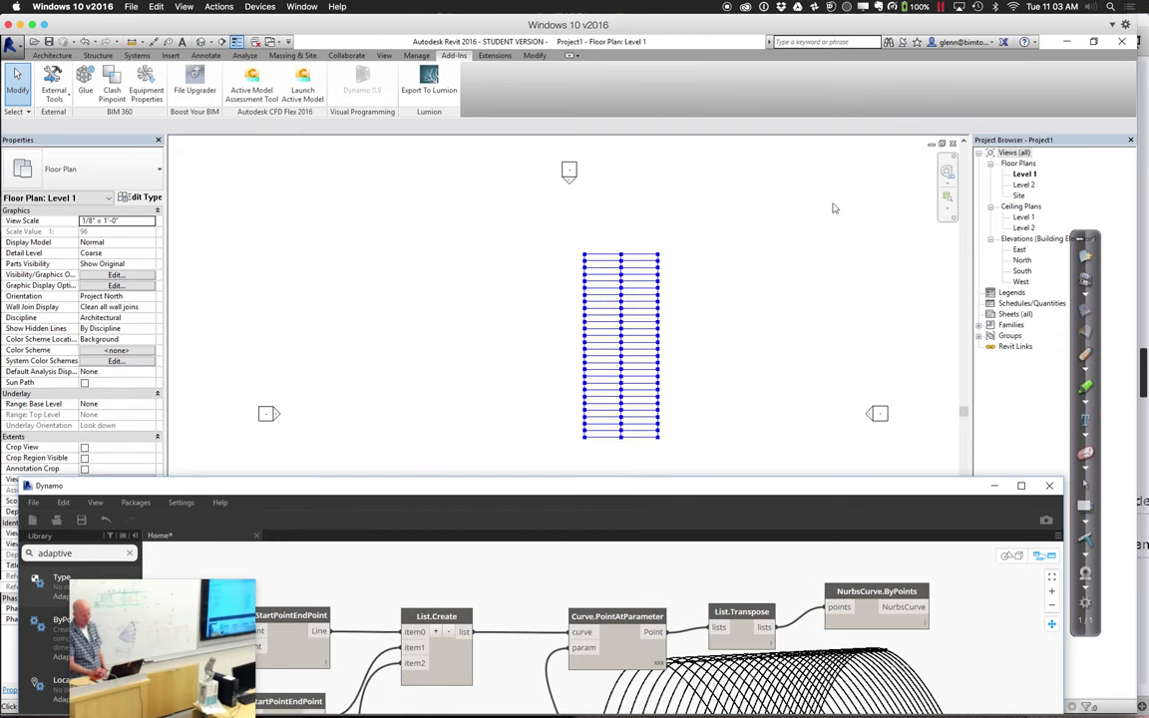
# - Open Revit's default 3D view and move the Dynamo window down to reveal the vault ribs
pyautogui.click(200, 42)
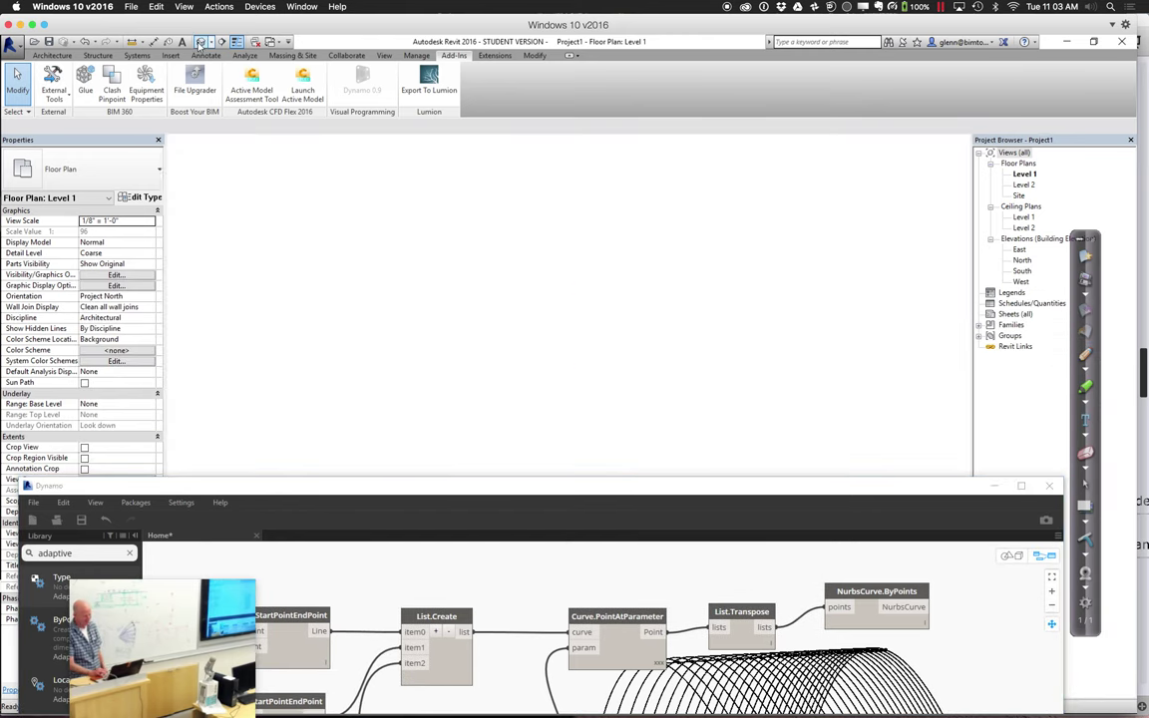
pyautogui.moveTo(454, 488); pyautogui.dragTo(501, 164)
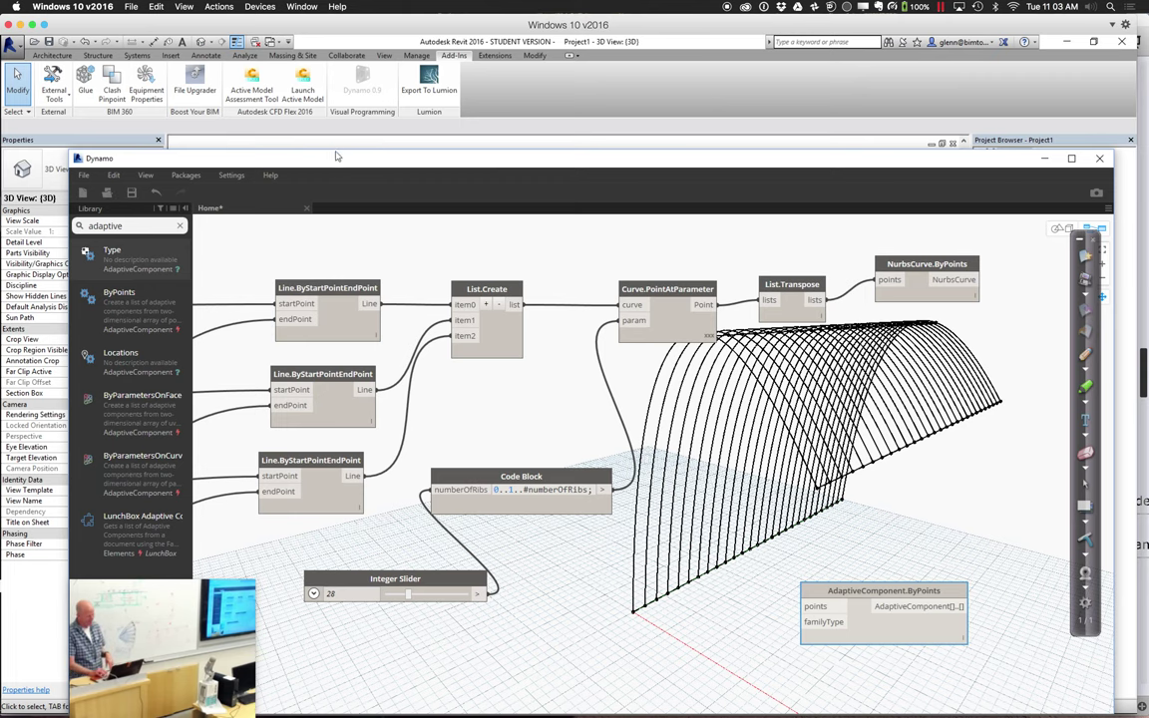
pyautogui.moveTo(334, 158); pyautogui.dragTo(417, 547)
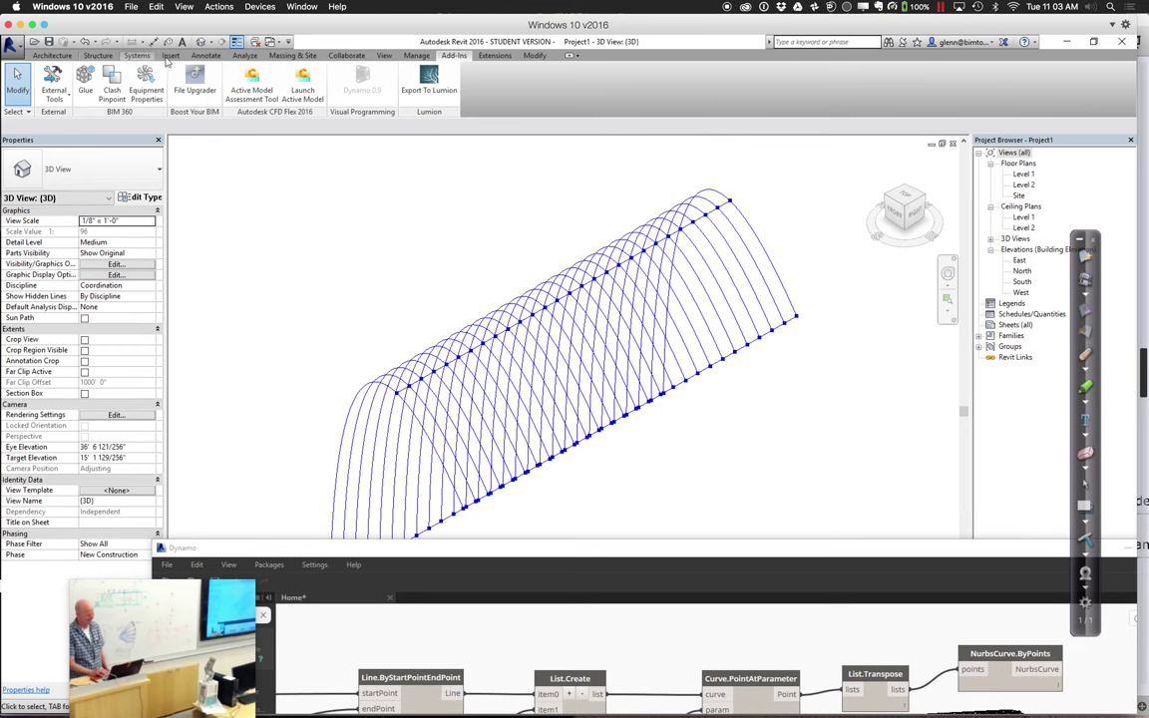
# - Start loading a Revit family and browse to the Adaptive Components folder inside Session 6 - Dynamo Examples
pyautogui.scroll(7, 404, 115)
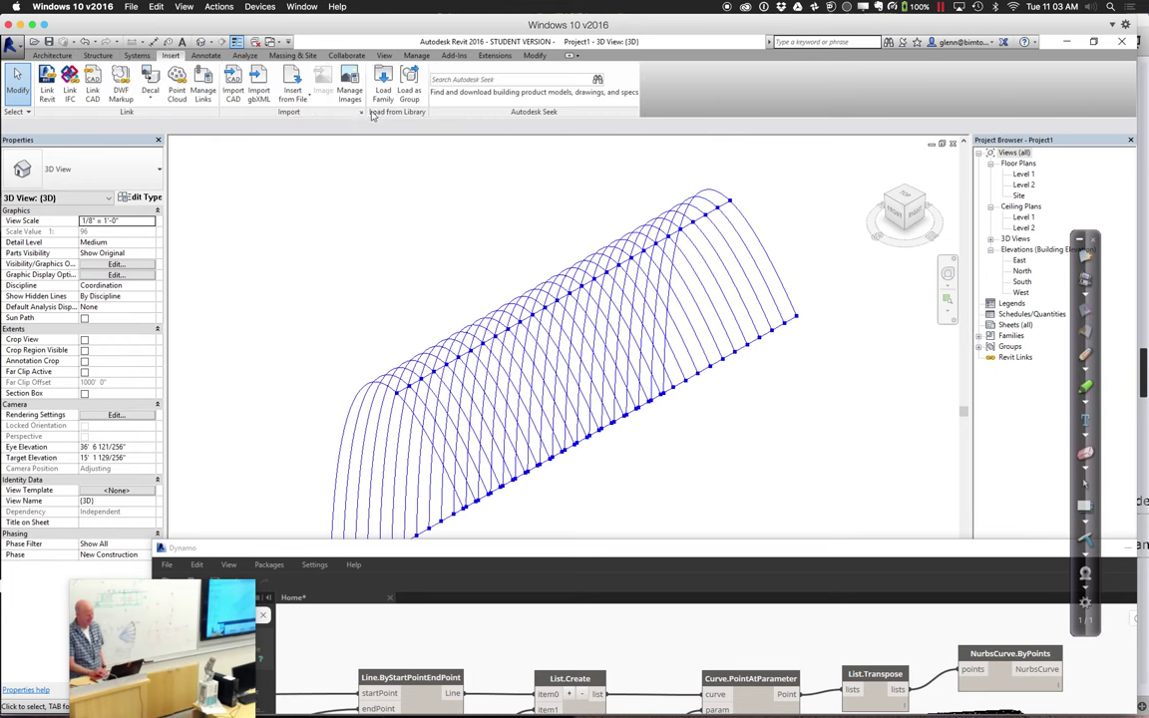
pyautogui.click(378, 94)
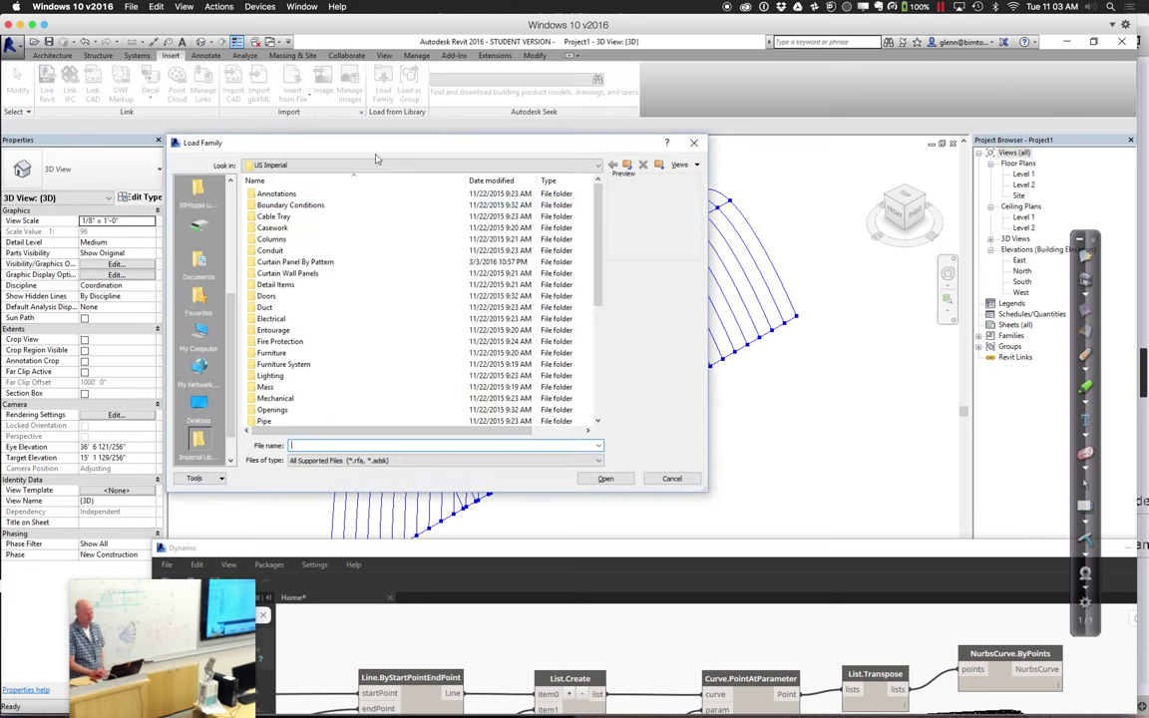
pyautogui.click(333, 164)
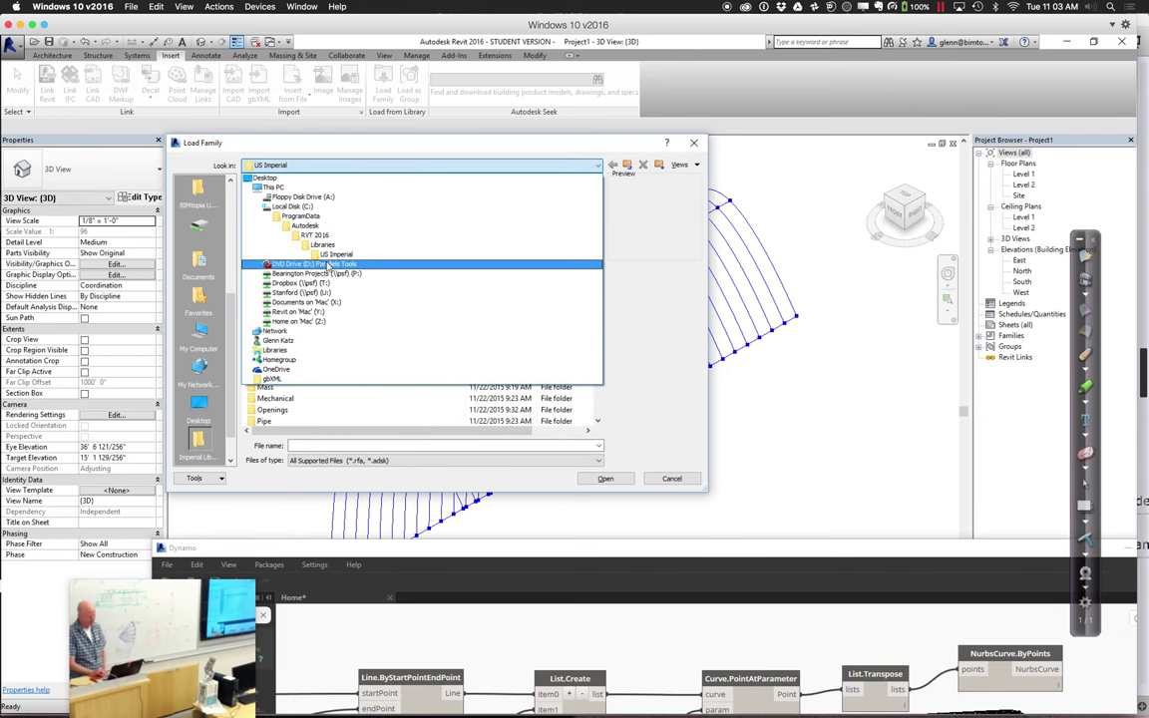
pyautogui.click(232, 306)
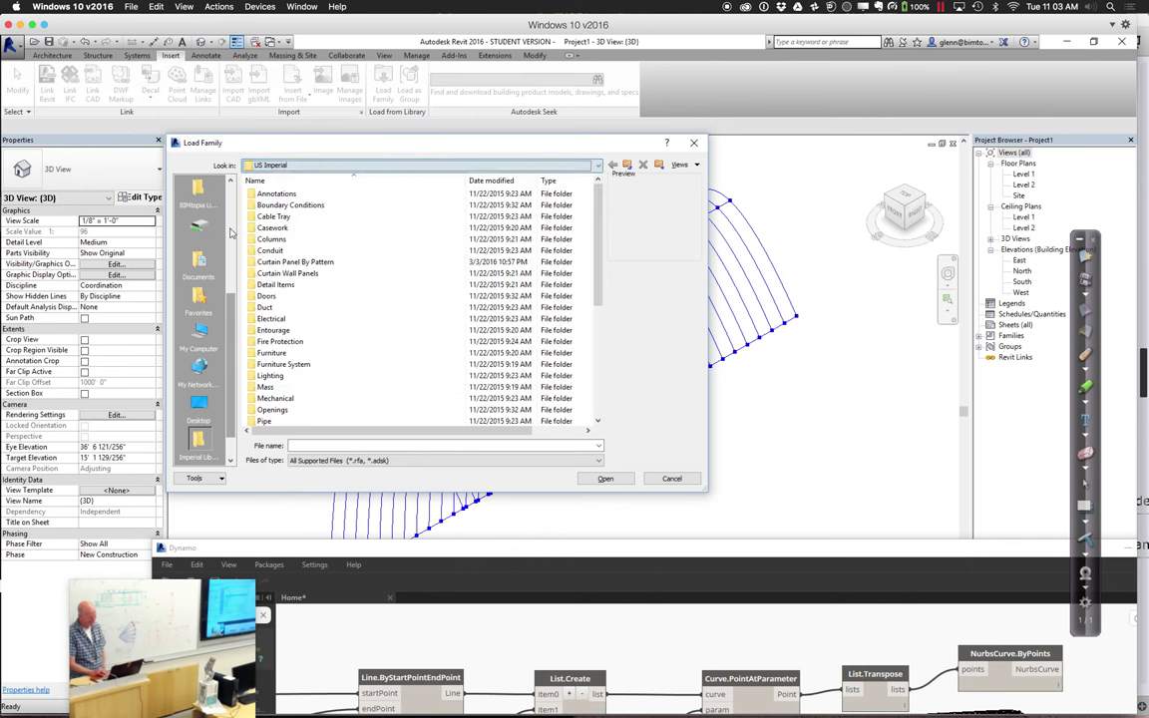
pyautogui.moveTo(232, 295); pyautogui.dragTo(231, 195)
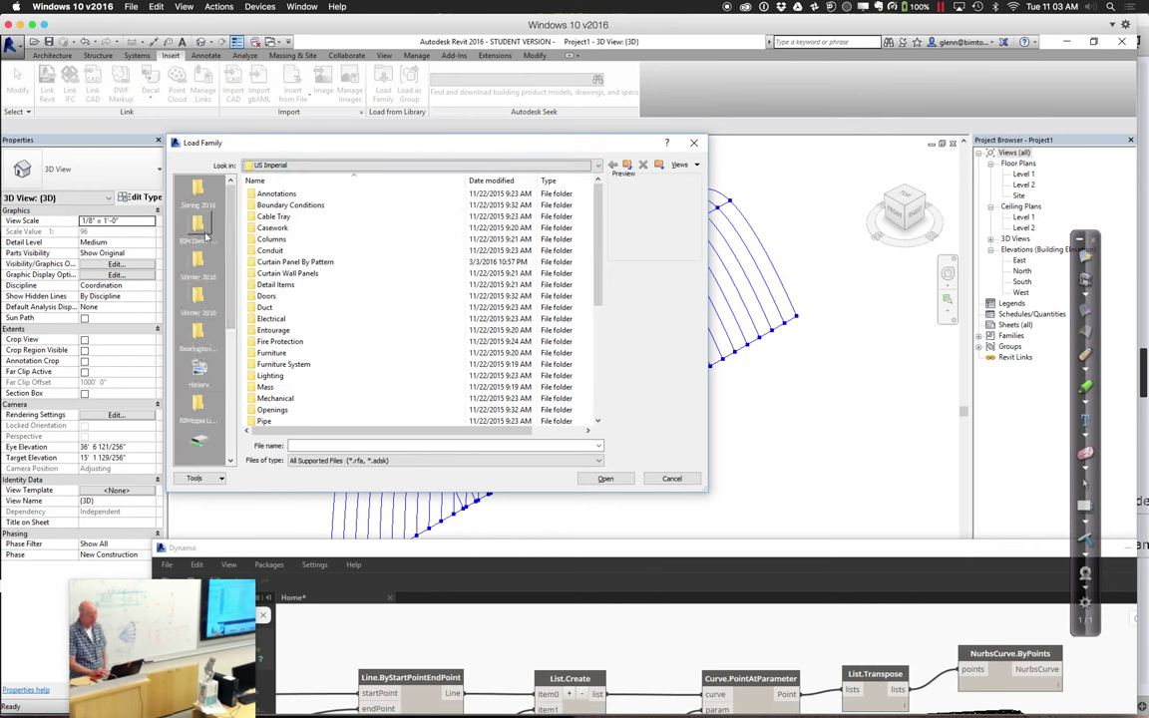
pyautogui.click(198, 200)
pyautogui.doubleClick(266, 273)
pyautogui.doubleClick(278, 190)
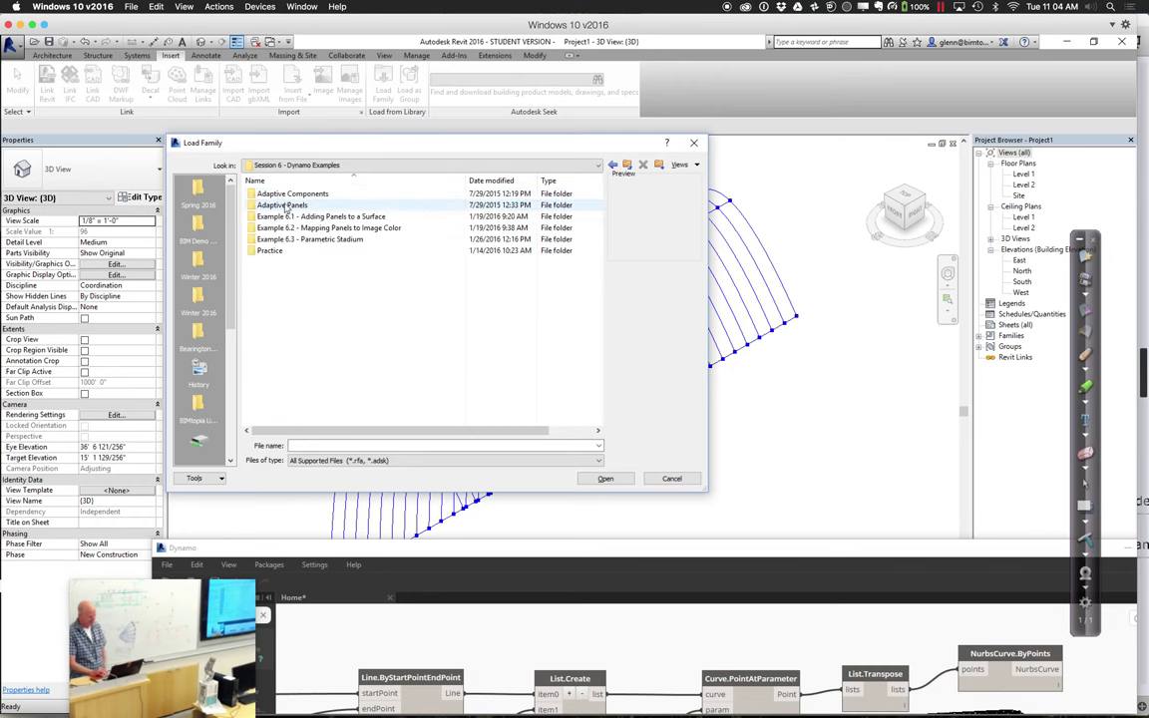
pyautogui.doubleClick(287, 194)
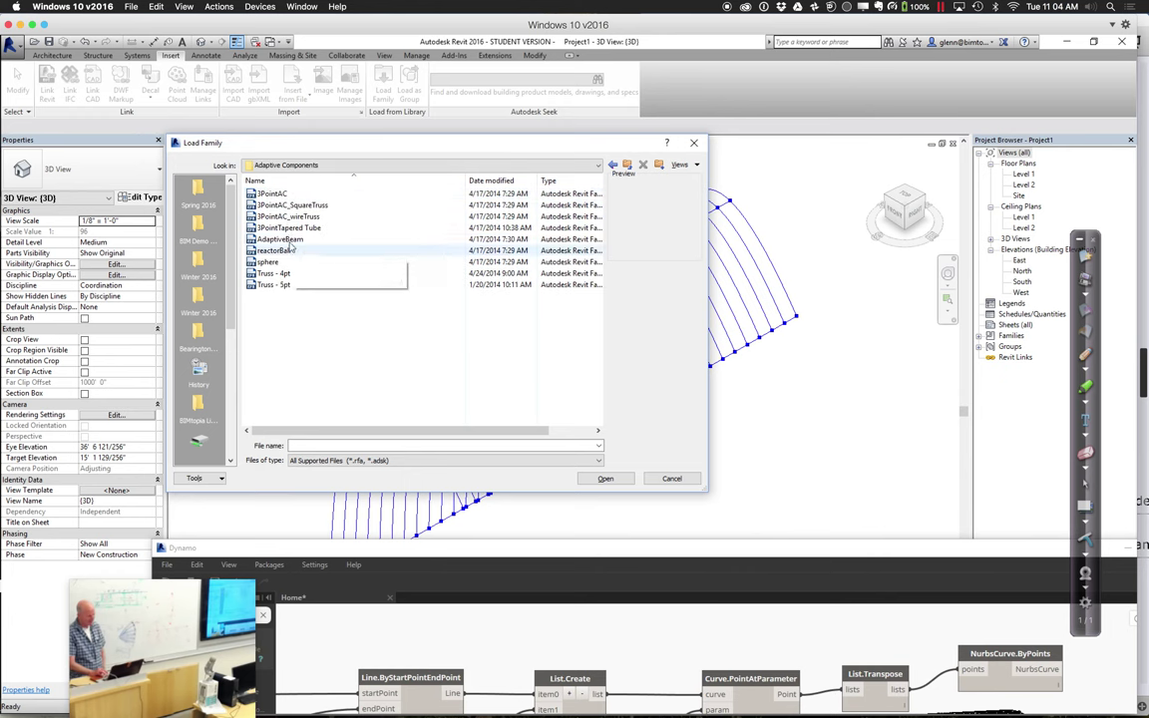
# - Compare the previews of the three-point adaptive families and load 3PointAC_wireTruss into the project
pyautogui.click(288, 228)
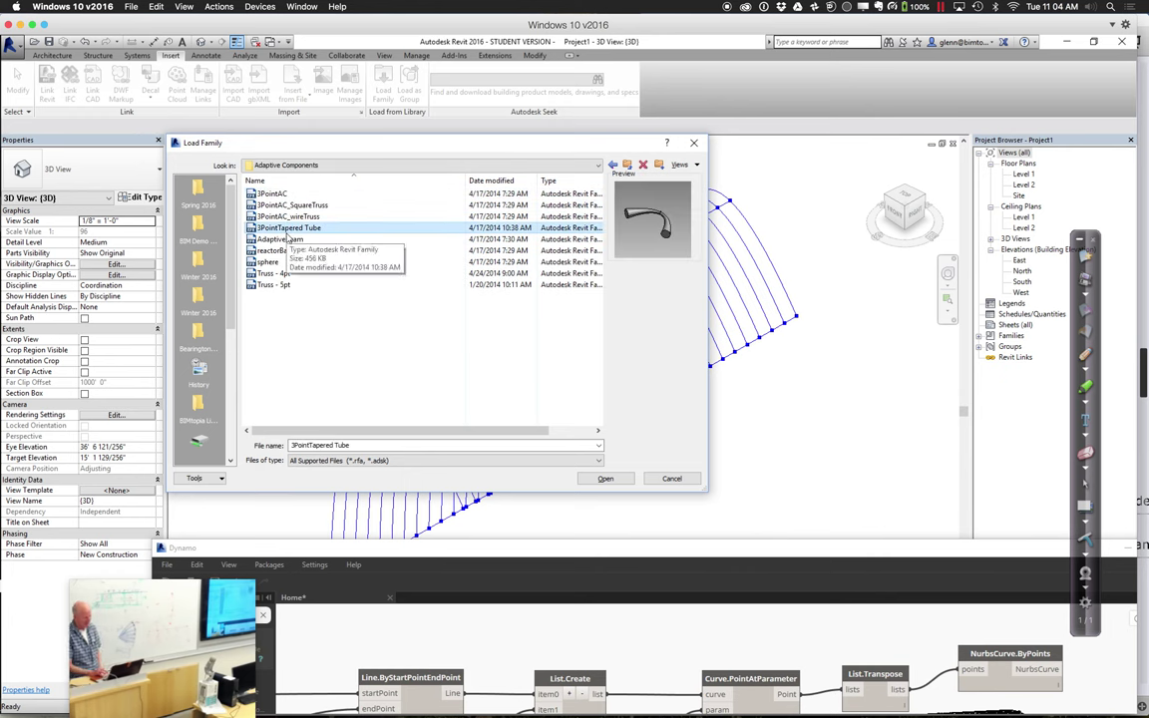
pyautogui.click(294, 205)
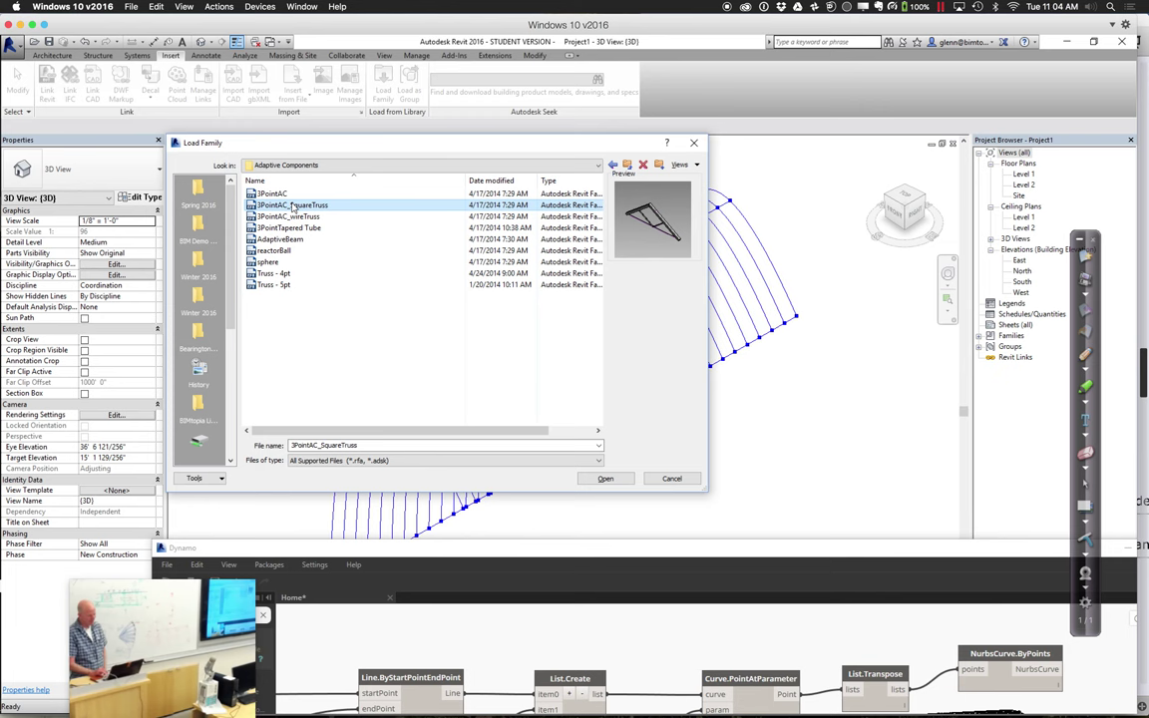
pyautogui.click(282, 194)
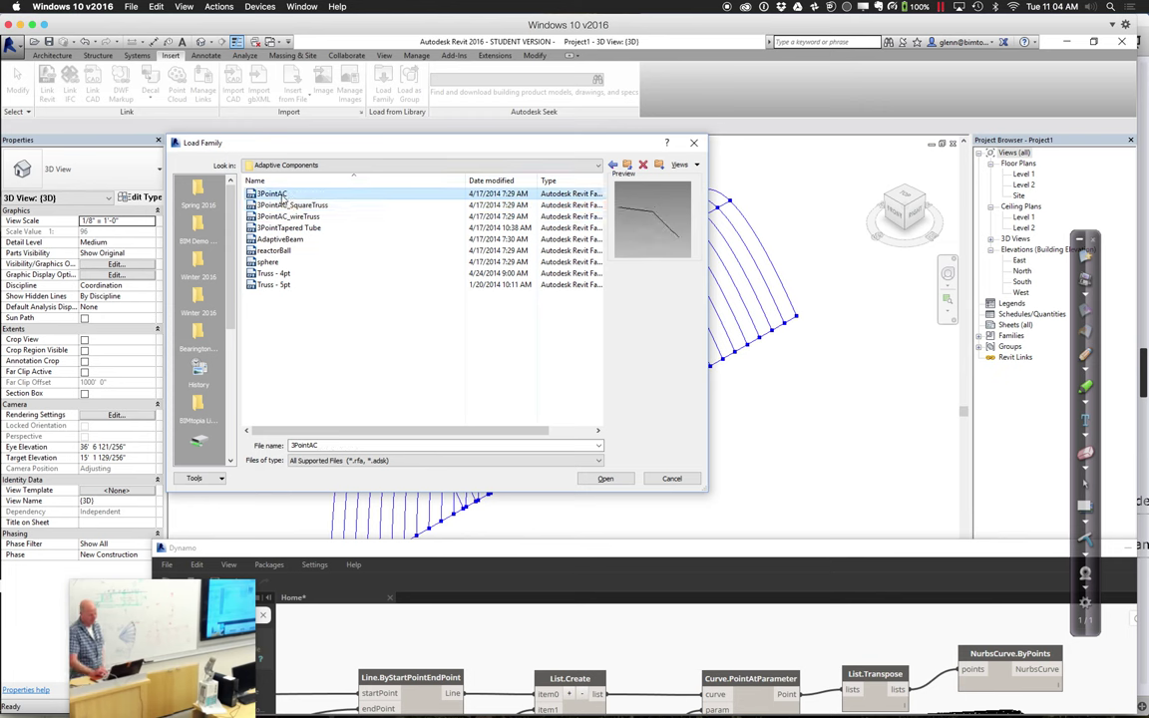
pyautogui.click(287, 227)
pyautogui.click(286, 216)
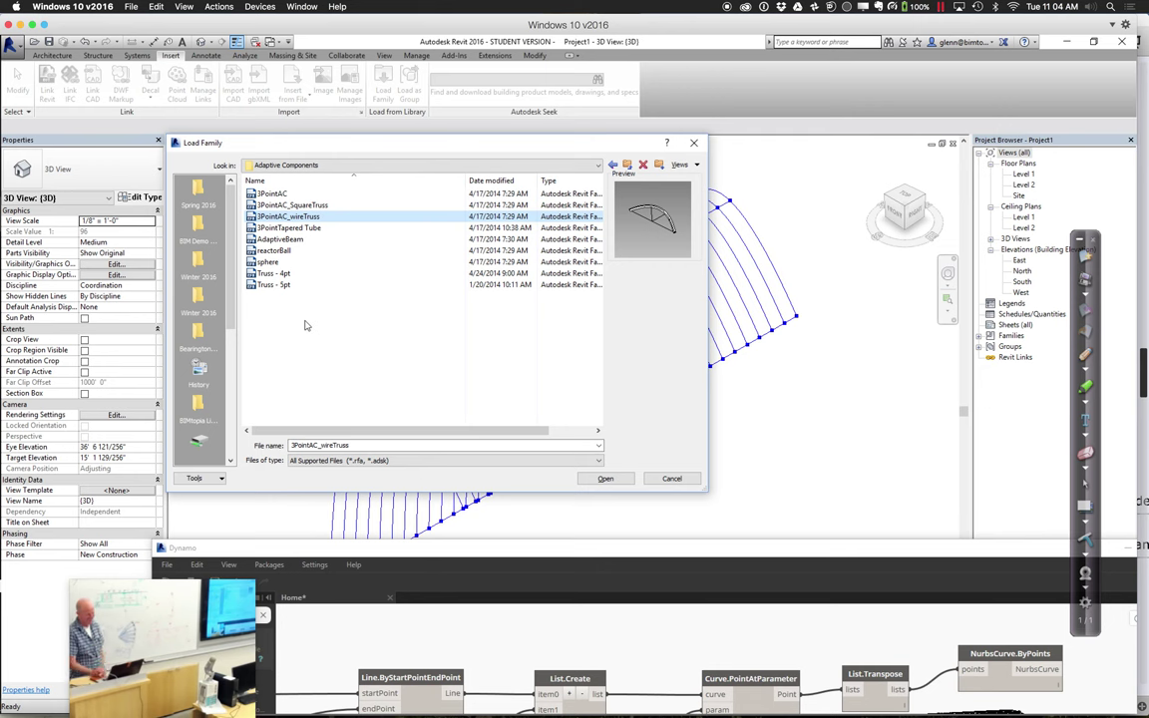
pyautogui.doubleClick(301, 222)
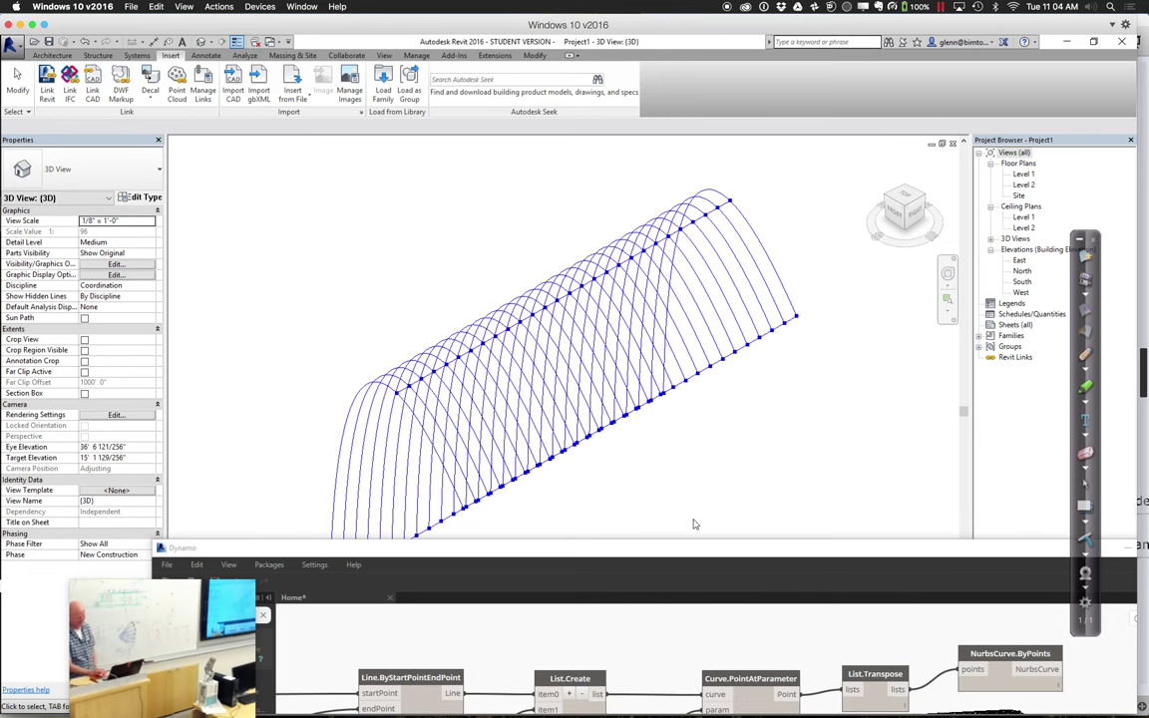
# - Move the Dynamo window back up over the Revit view so the whole graph, including AdaptiveComponent.ByPoints, is in view
pyautogui.moveTo(701, 554); pyautogui.dragTo(556, 196)
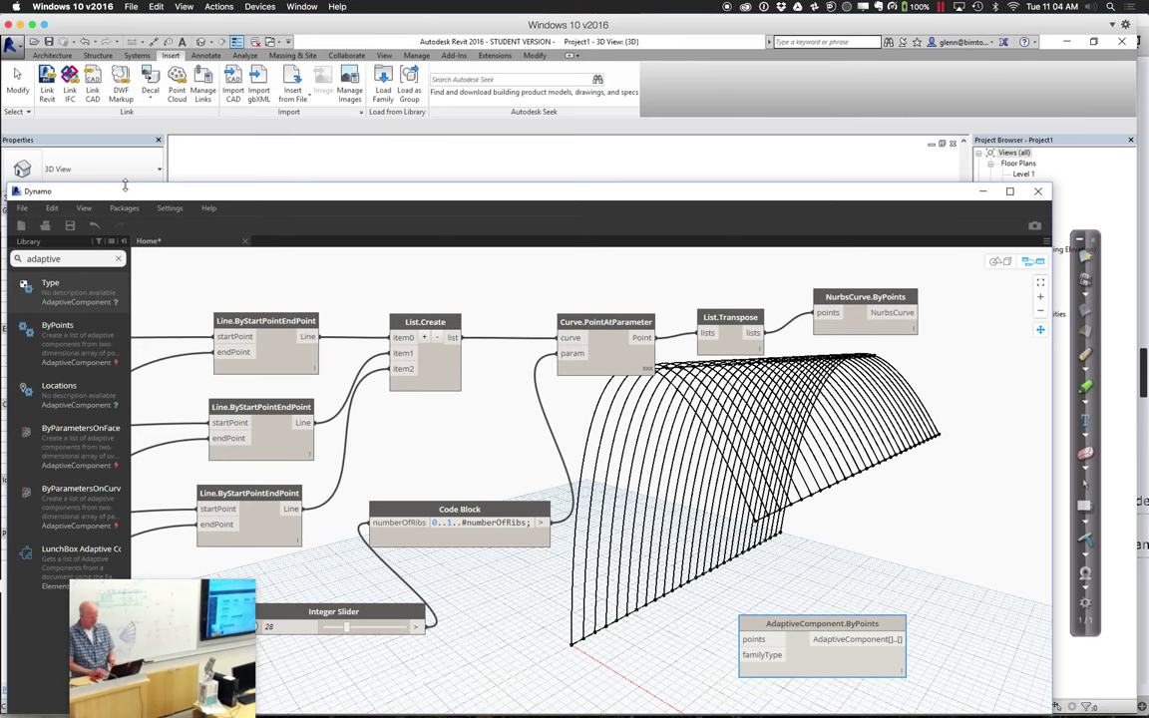
pyautogui.moveTo(124, 195); pyautogui.dragTo(154, 134)
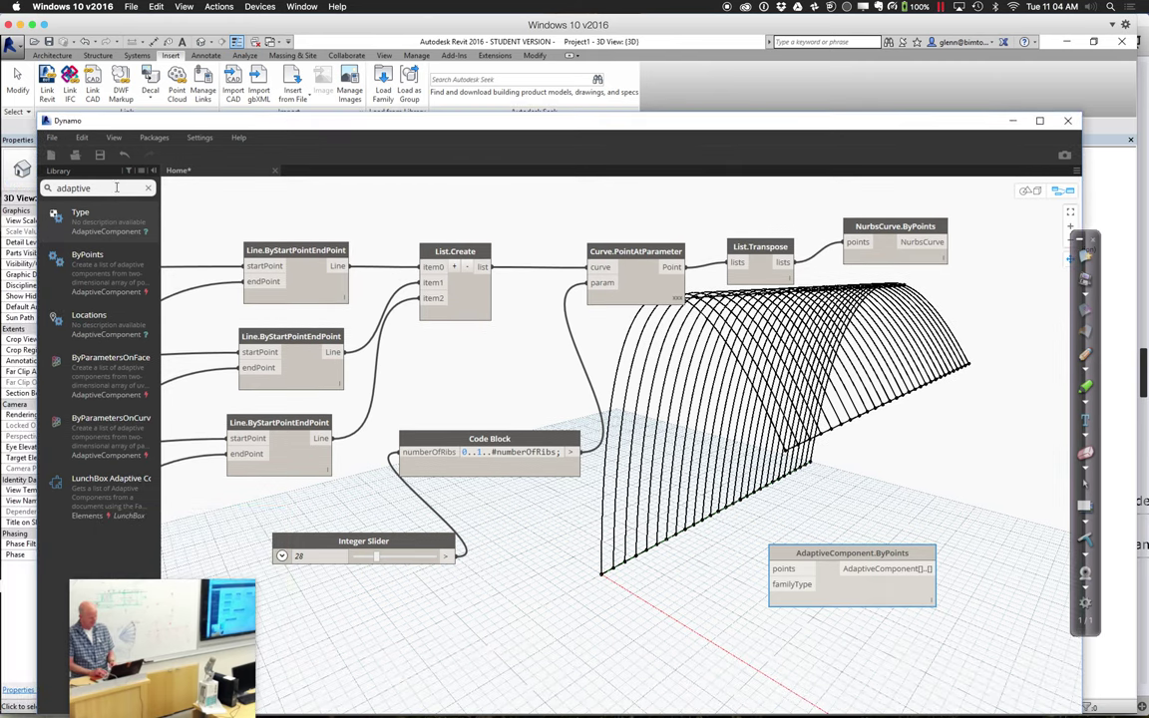
pyautogui.moveTo(237, 125); pyautogui.dragTo(268, 222)
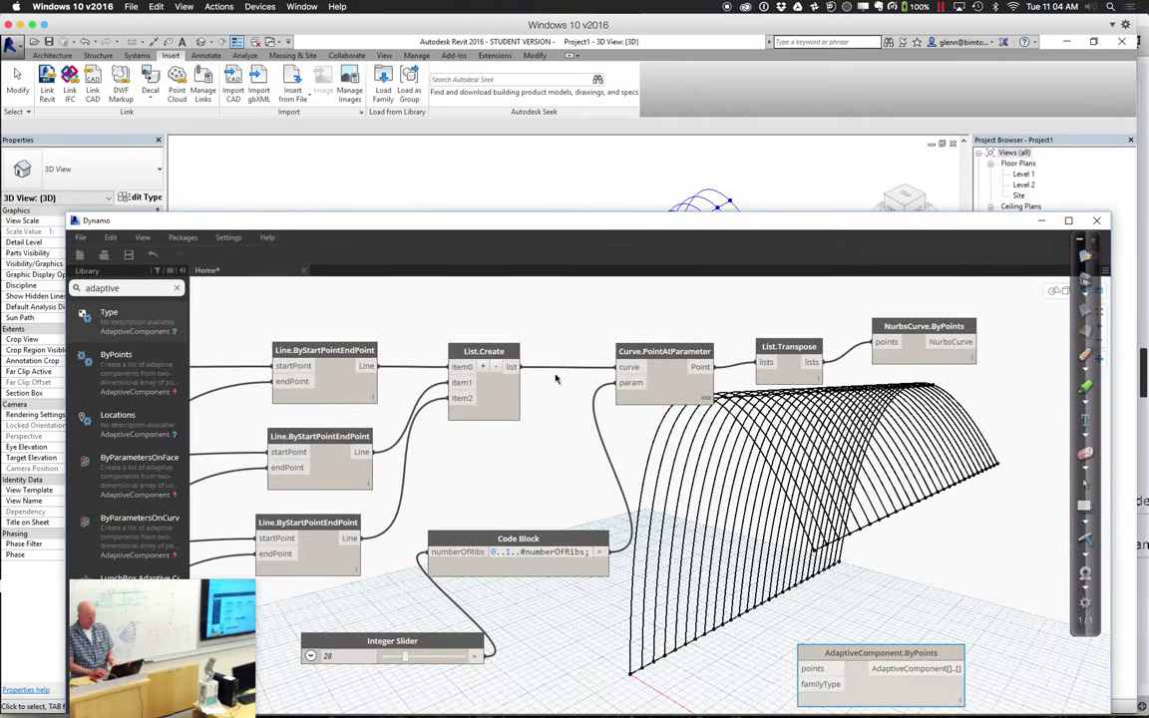
pyautogui.moveTo(490, 224); pyautogui.dragTo(493, 166)
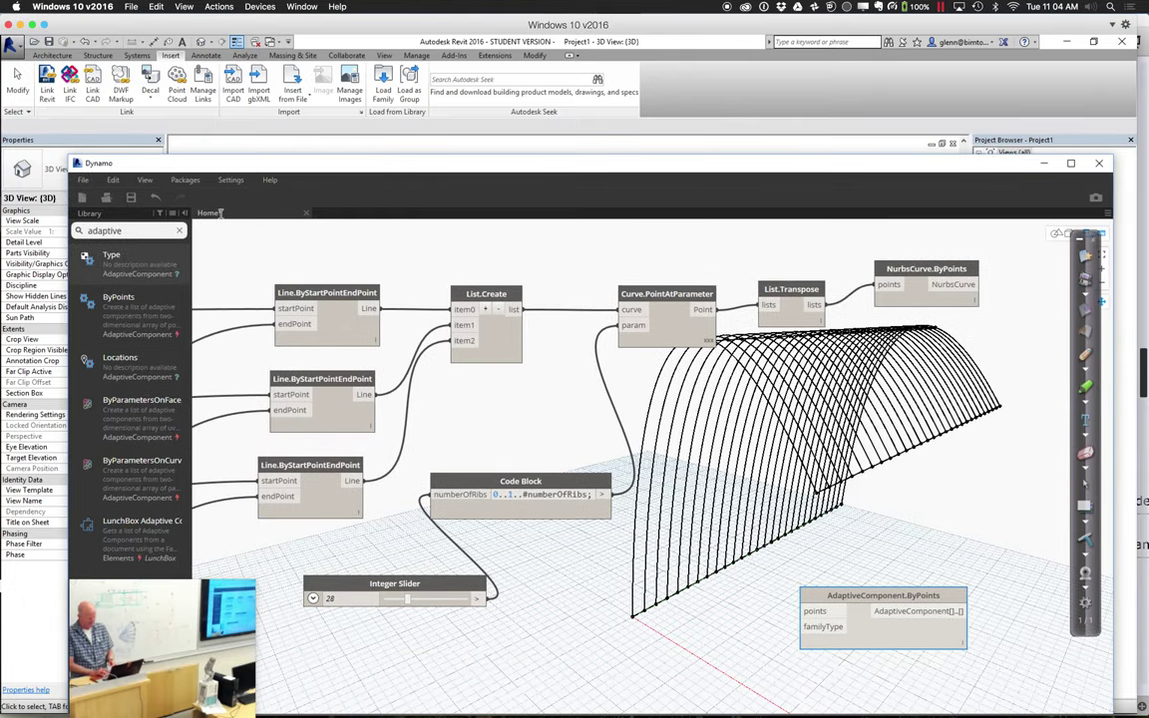
pyautogui.moveTo(352, 164); pyautogui.dragTo(889, 396)
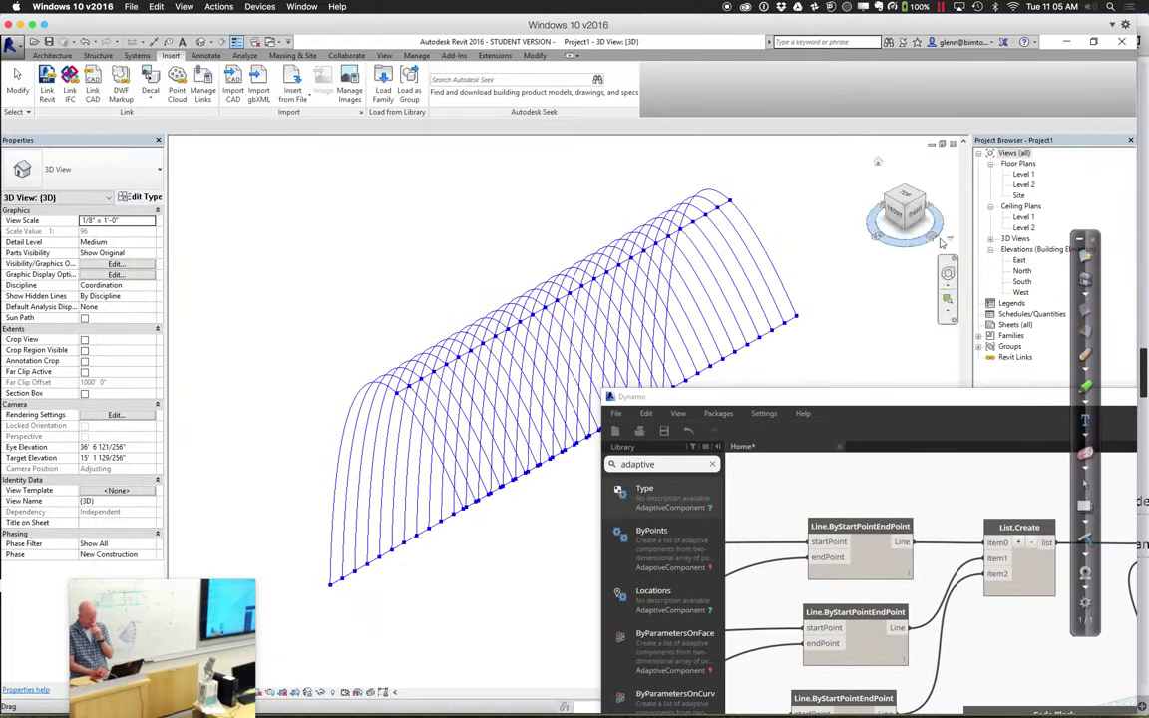
pyautogui.click(948, 298)
pyautogui.moveTo(743, 330); pyautogui.dragTo(416, 94)
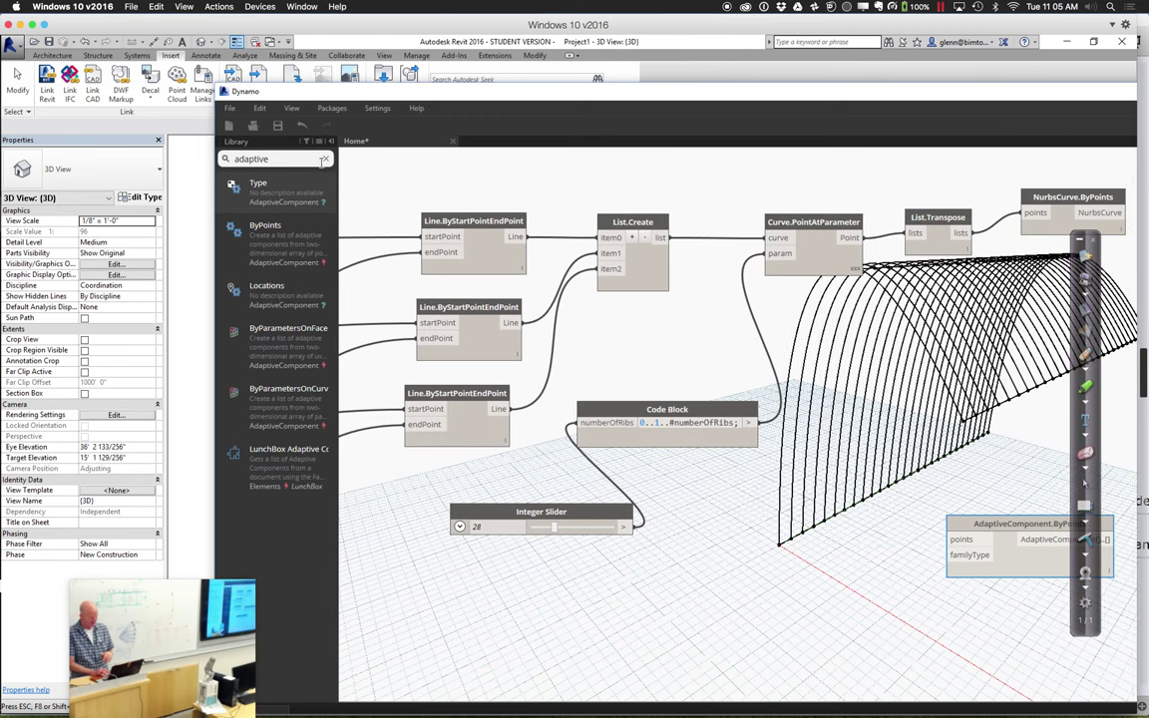
pyautogui.moveTo(640, 99); pyautogui.dragTo(489, 92)
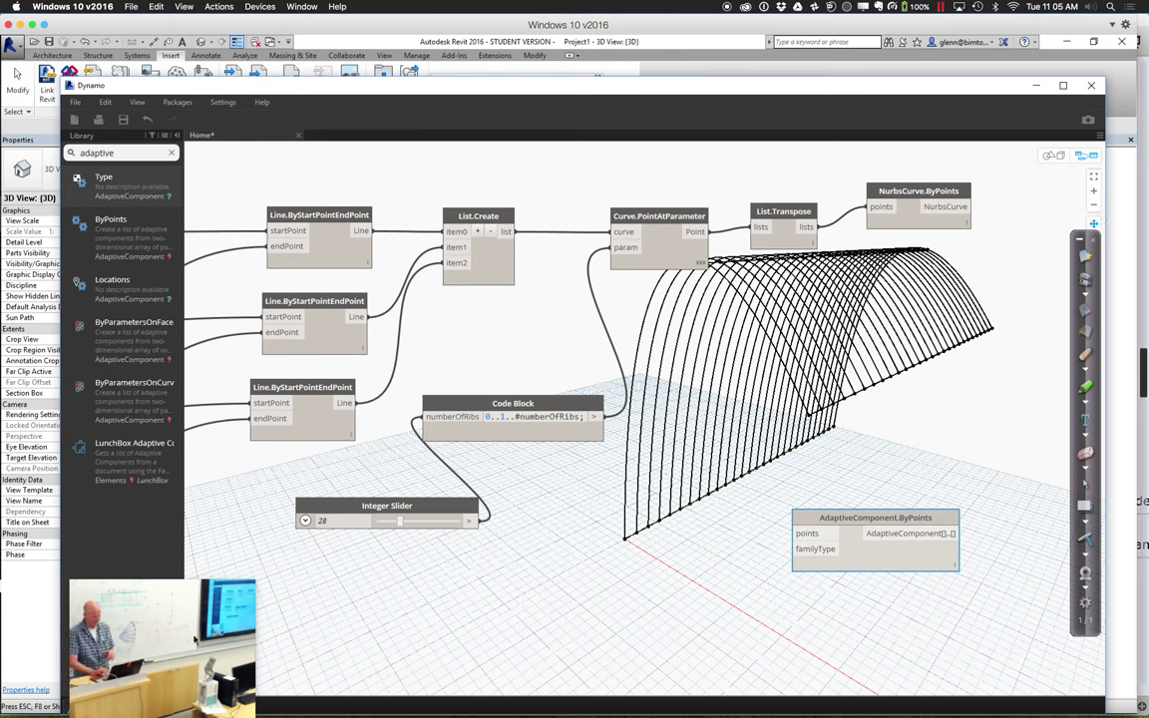
pyautogui.click(152, 681)
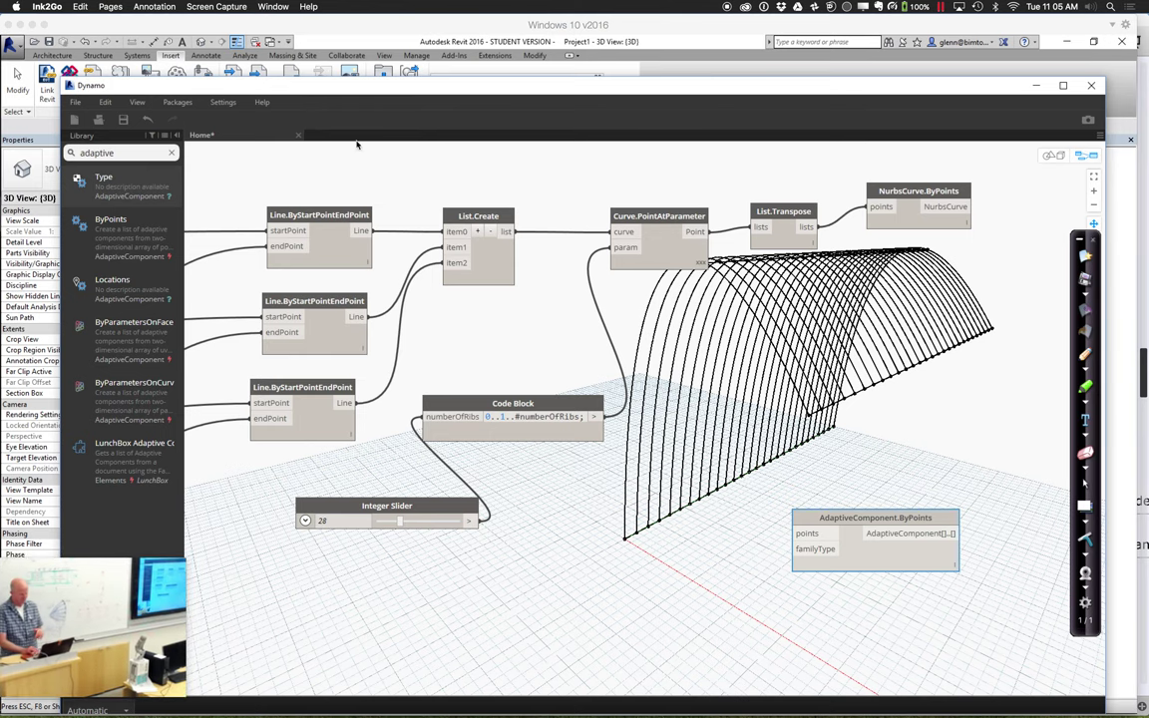
pyautogui.moveTo(917, 89); pyautogui.dragTo(938, 163)
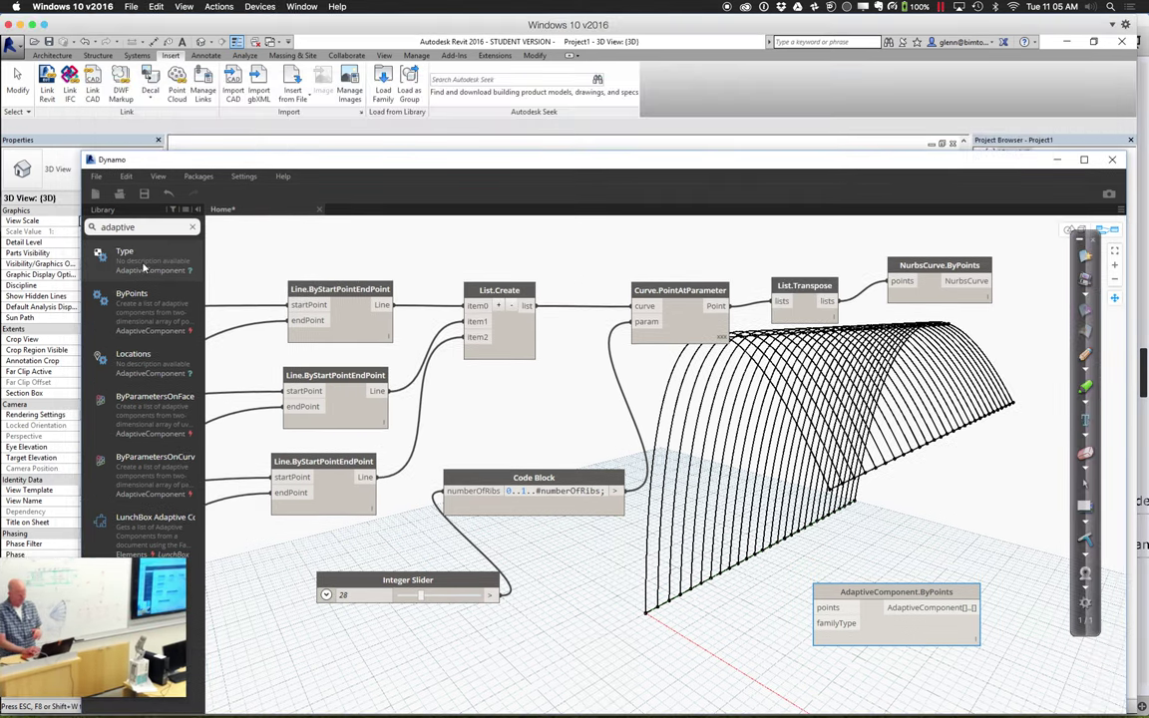
pyautogui.moveTo(247, 165); pyautogui.dragTo(305, 433)
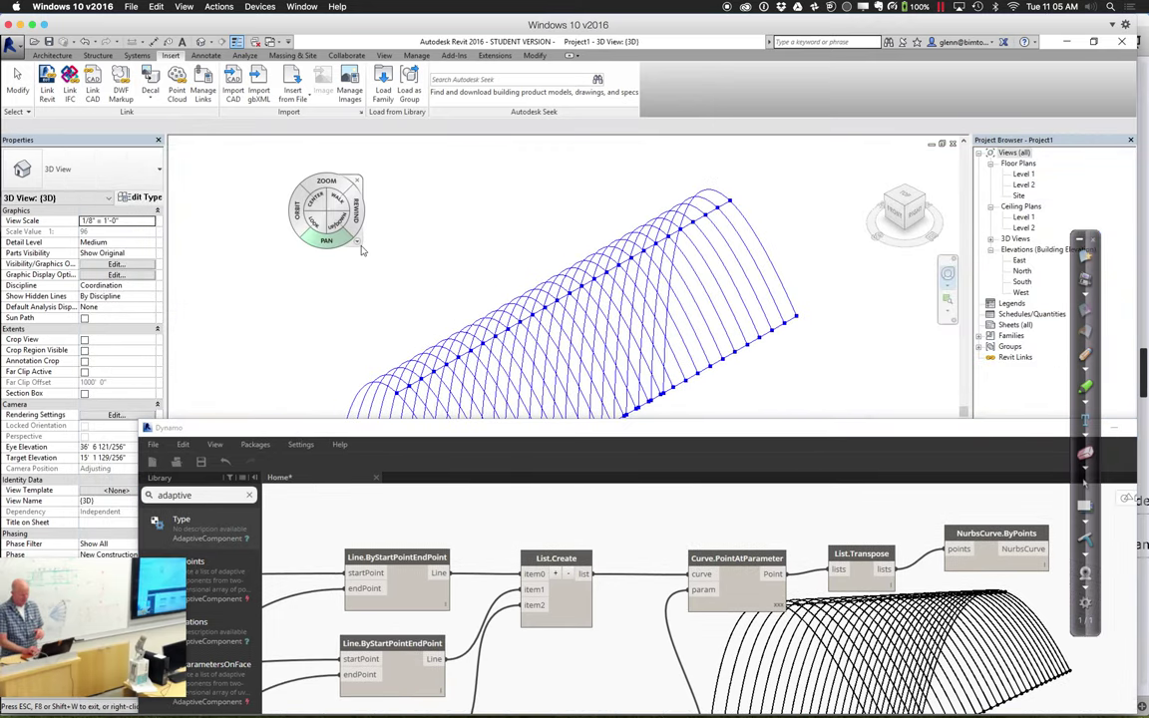
pyautogui.press('Escape')
pyautogui.moveTo(333, 429); pyautogui.dragTo(323, 127)
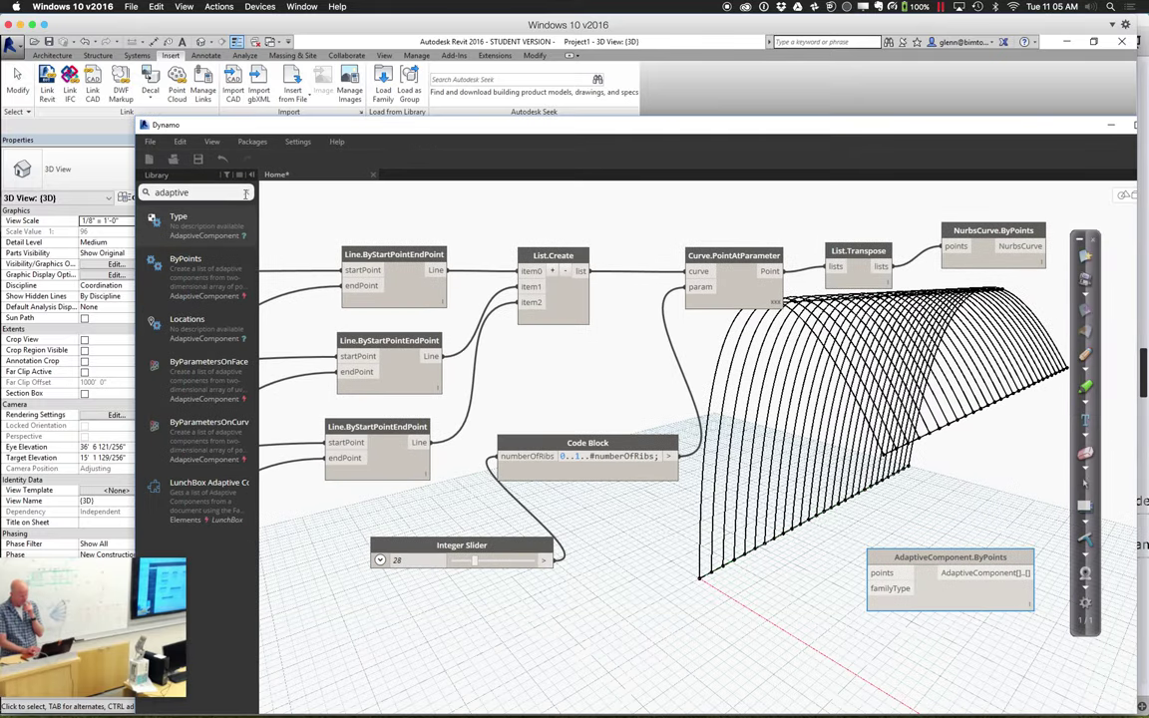
pyautogui.moveTo(352, 131); pyautogui.dragTo(243, 130)
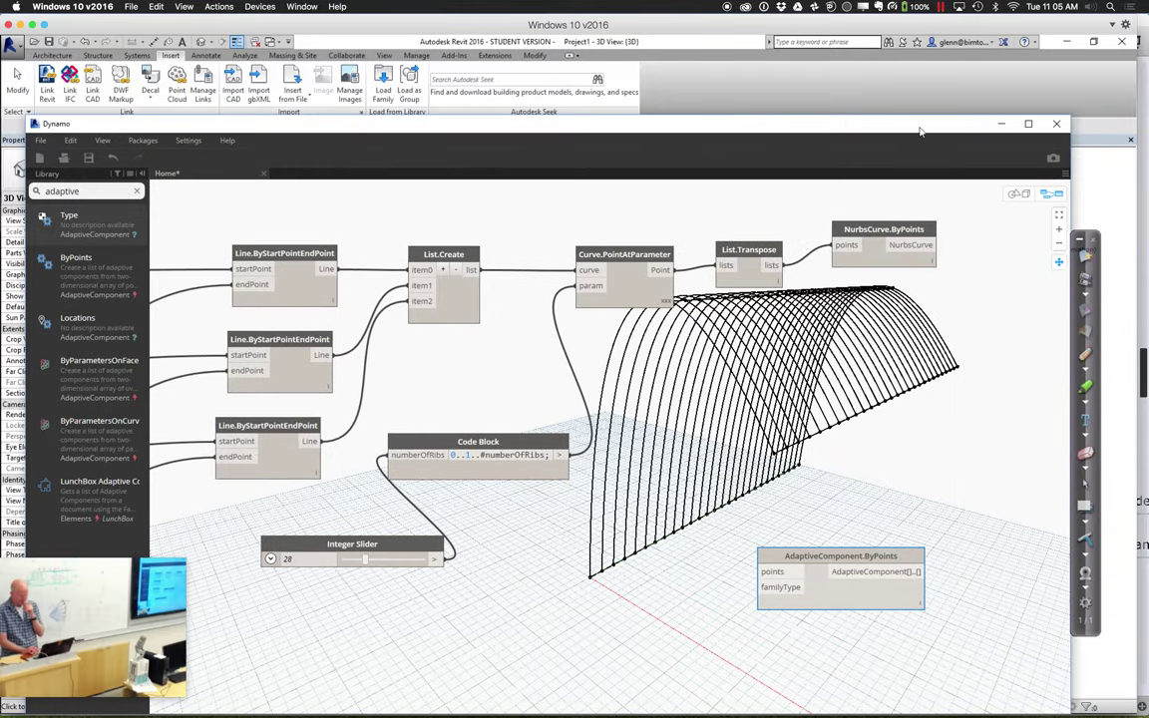
# - Bring up the file commands for the current Dynamo graph
pyautogui.click(42, 145)
pyautogui.click(43, 145)
pyautogui.click(43, 145)
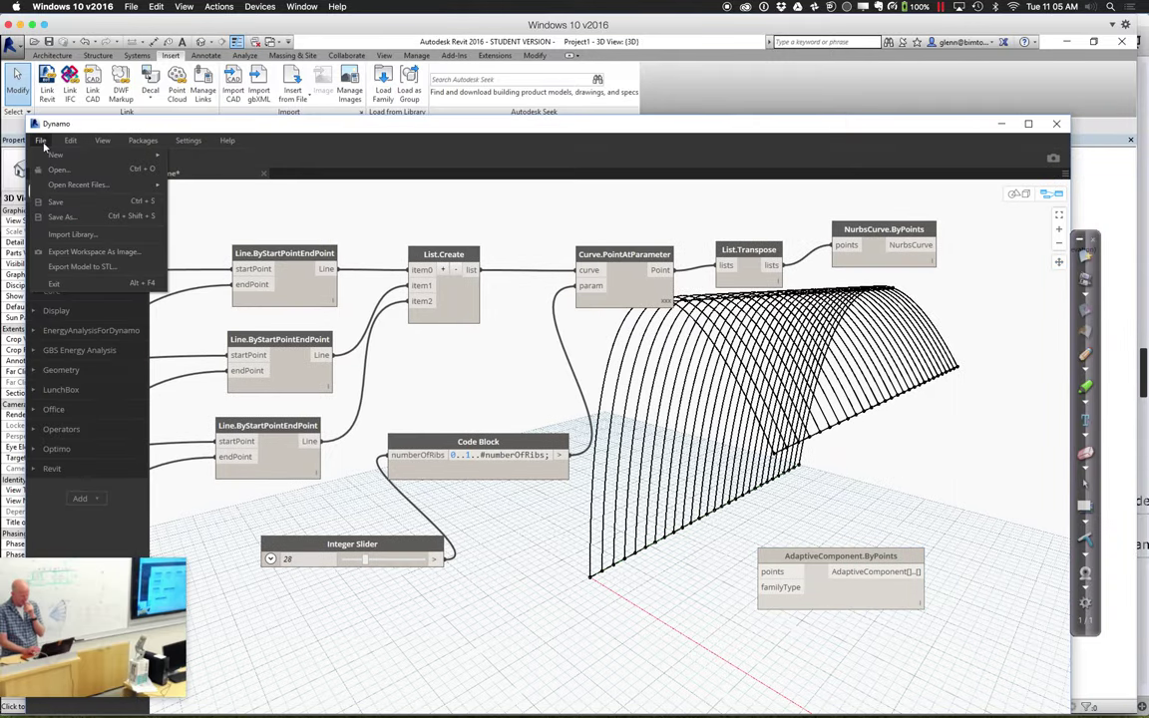
# - Add a Family Types node set to 3PointAC_wireTruss and connect it to the familyType input of AdaptiveComponent.ByPoints
pyautogui.click(240, 194)
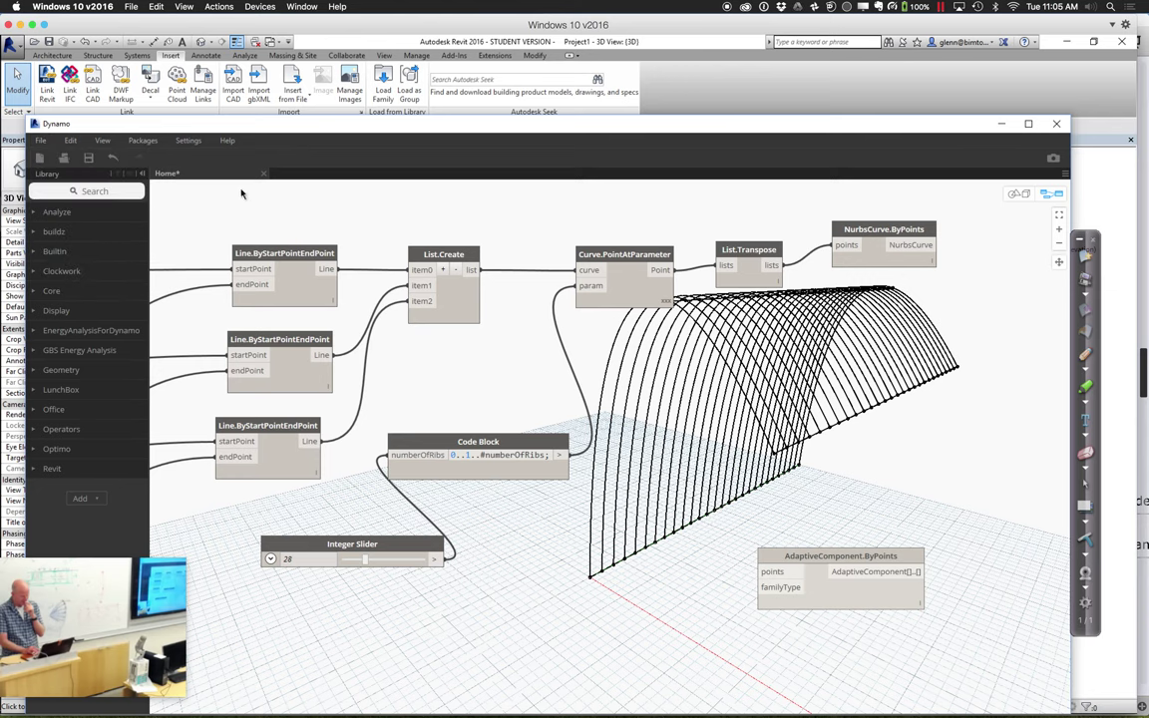
pyautogui.click(118, 193)
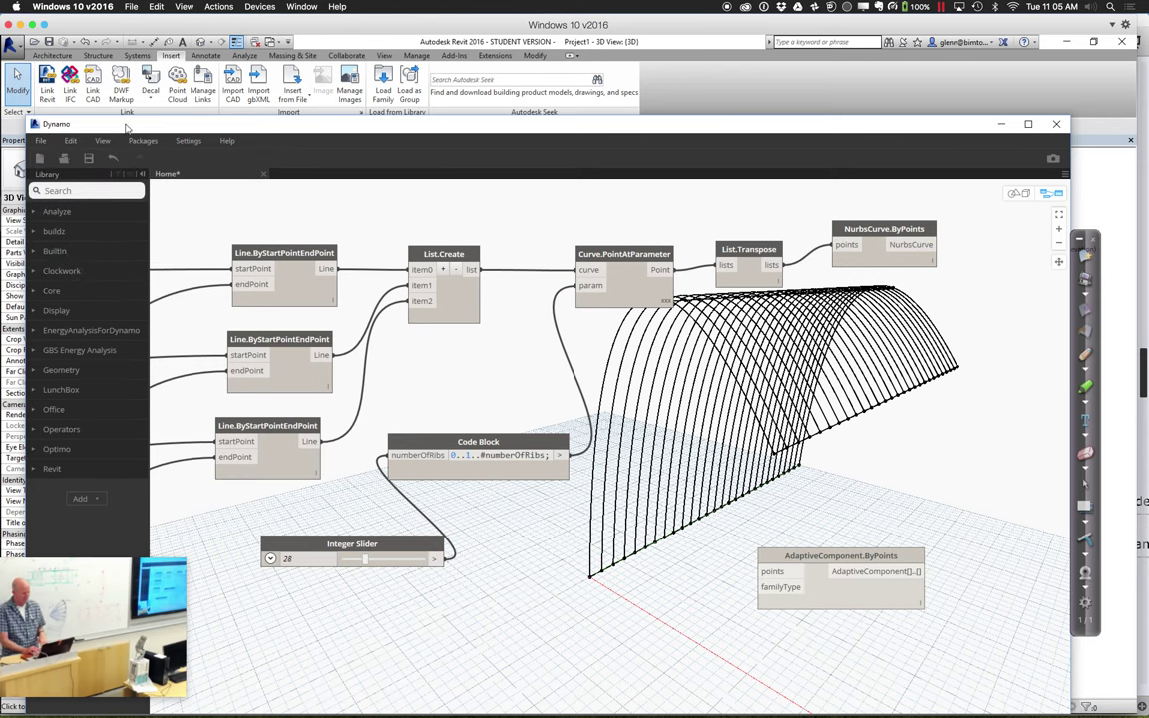
pyautogui.moveTo(127, 127); pyautogui.dragTo(167, 98)
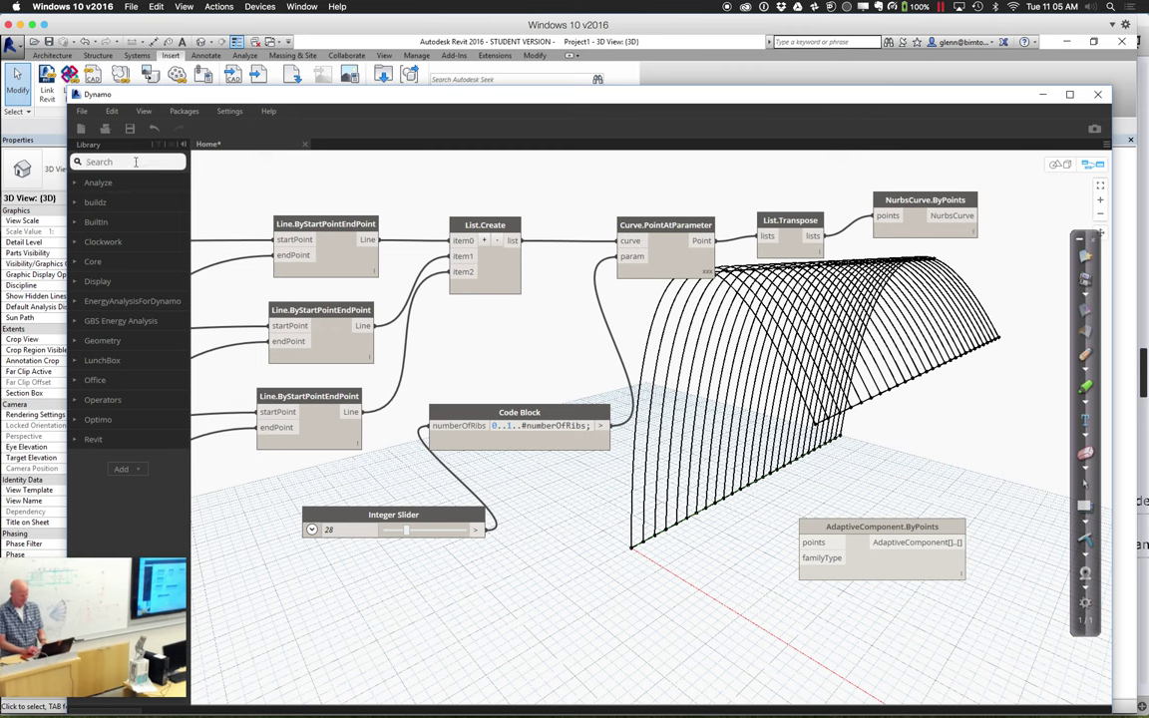
pyautogui.write('family')
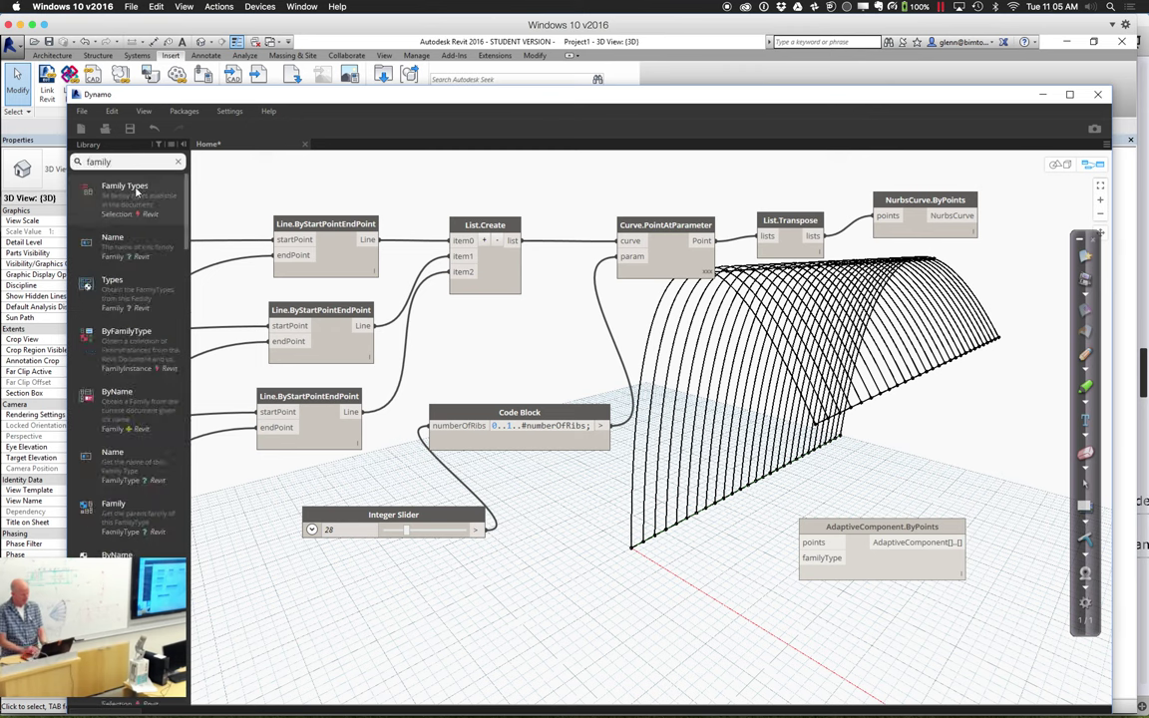
pyautogui.click(137, 192)
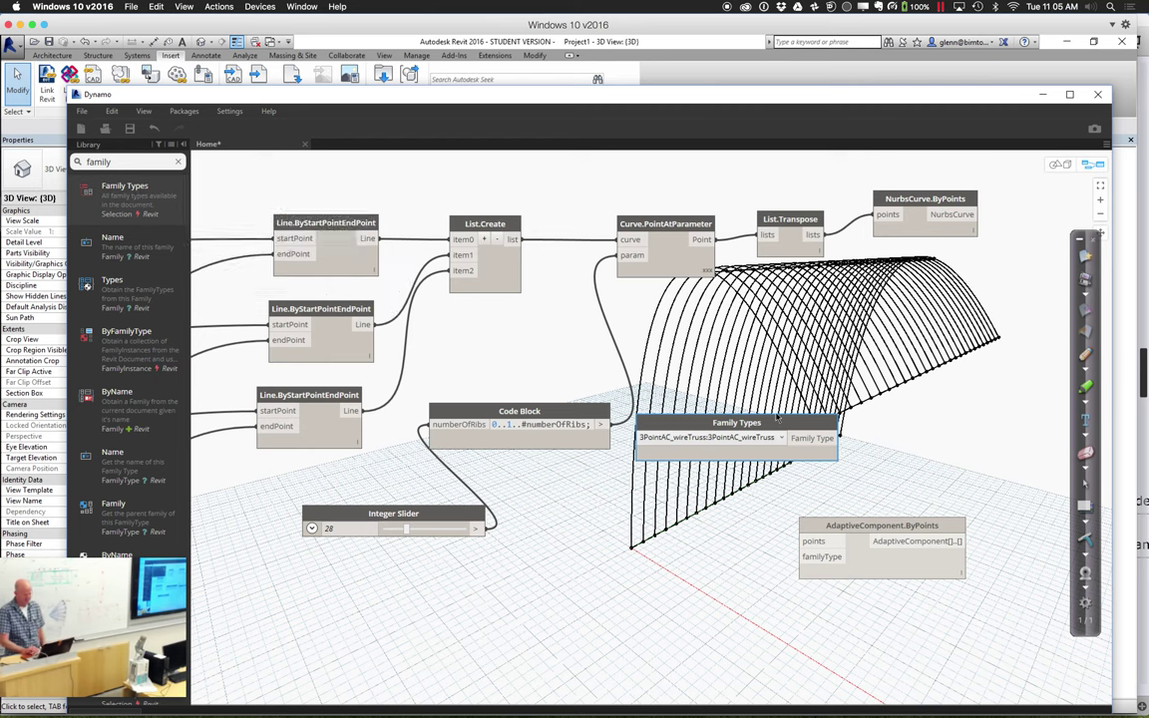
pyautogui.moveTo(741, 420); pyautogui.dragTo(685, 583)
pyautogui.moveTo(779, 598); pyautogui.dragTo(806, 559)
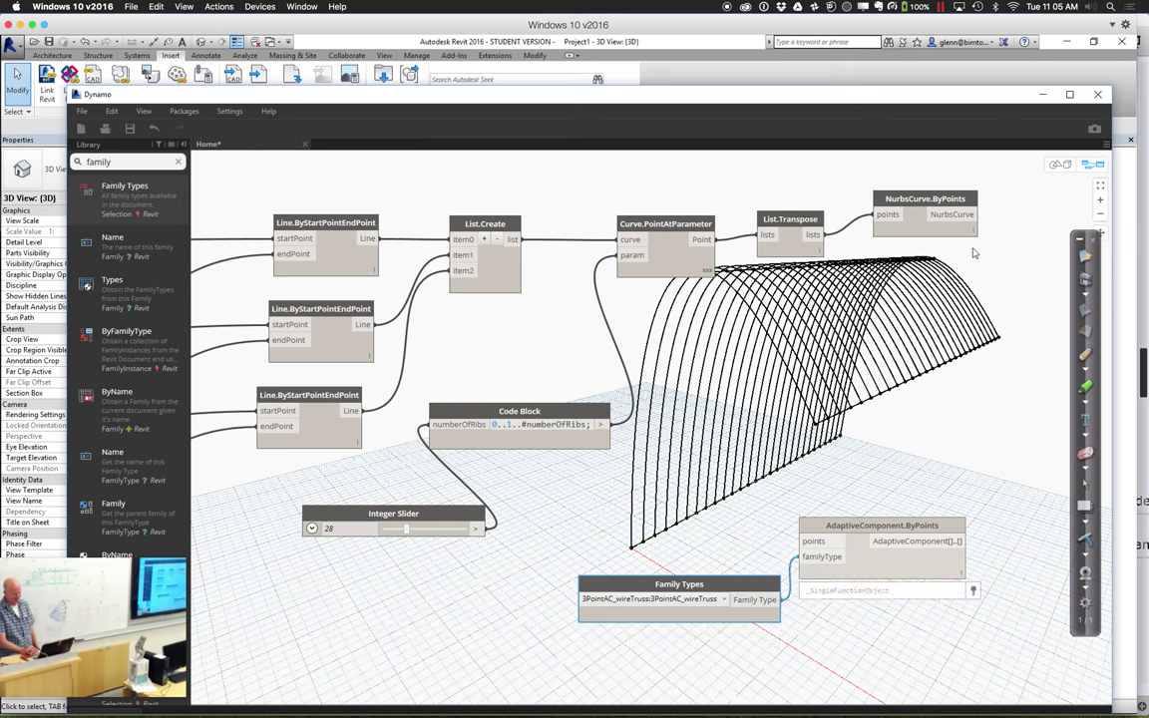
# - Connect the List.Transpose output to the points input of AdaptiveComponent.ByPoints and shift that node slightly away from Family Types
pyautogui.moveTo(971, 227)
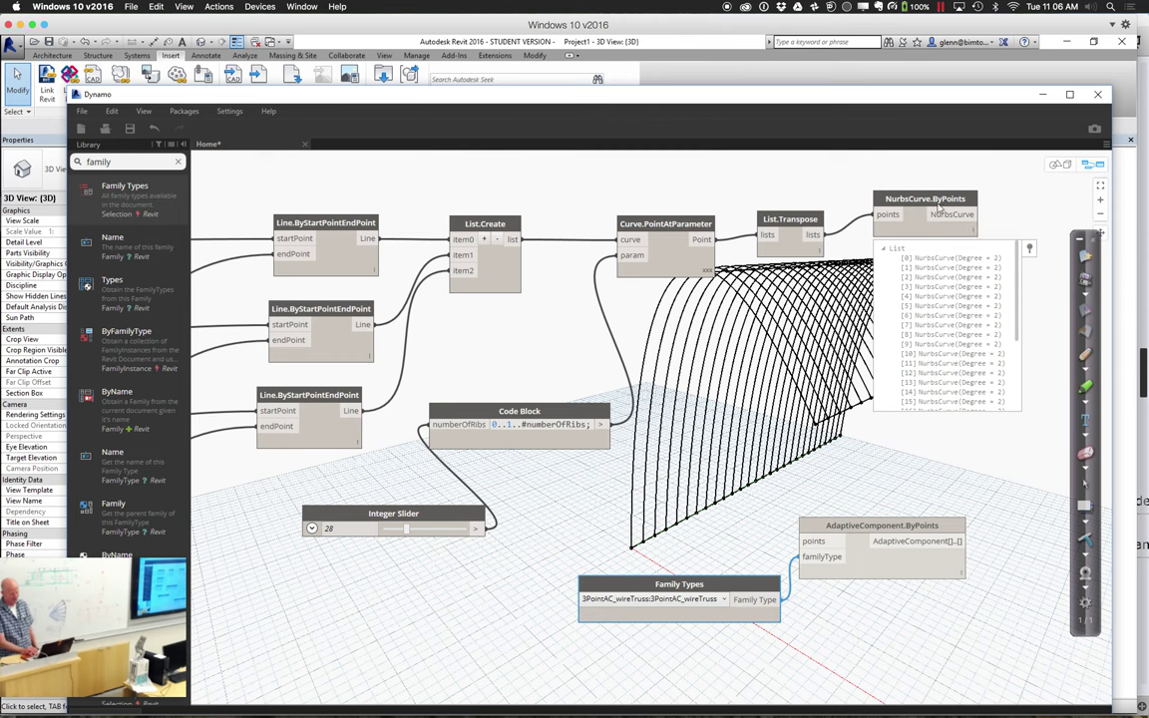
pyautogui.moveTo(813, 236)
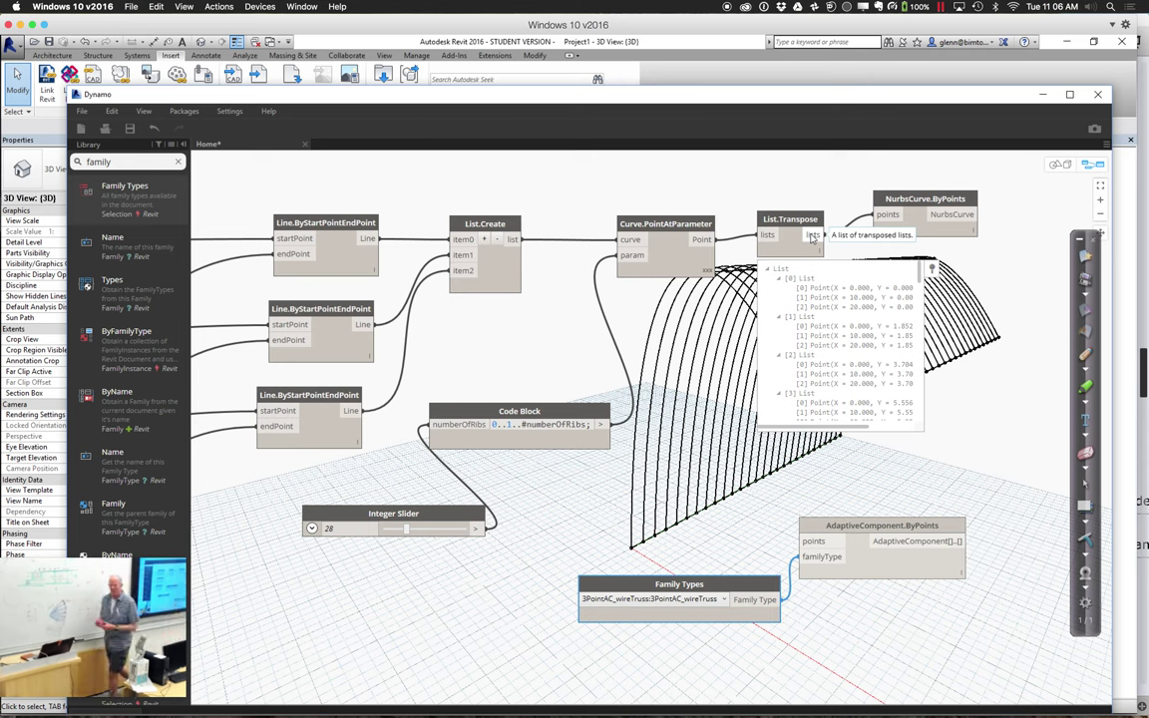
pyautogui.moveTo(813, 235); pyautogui.dragTo(815, 543)
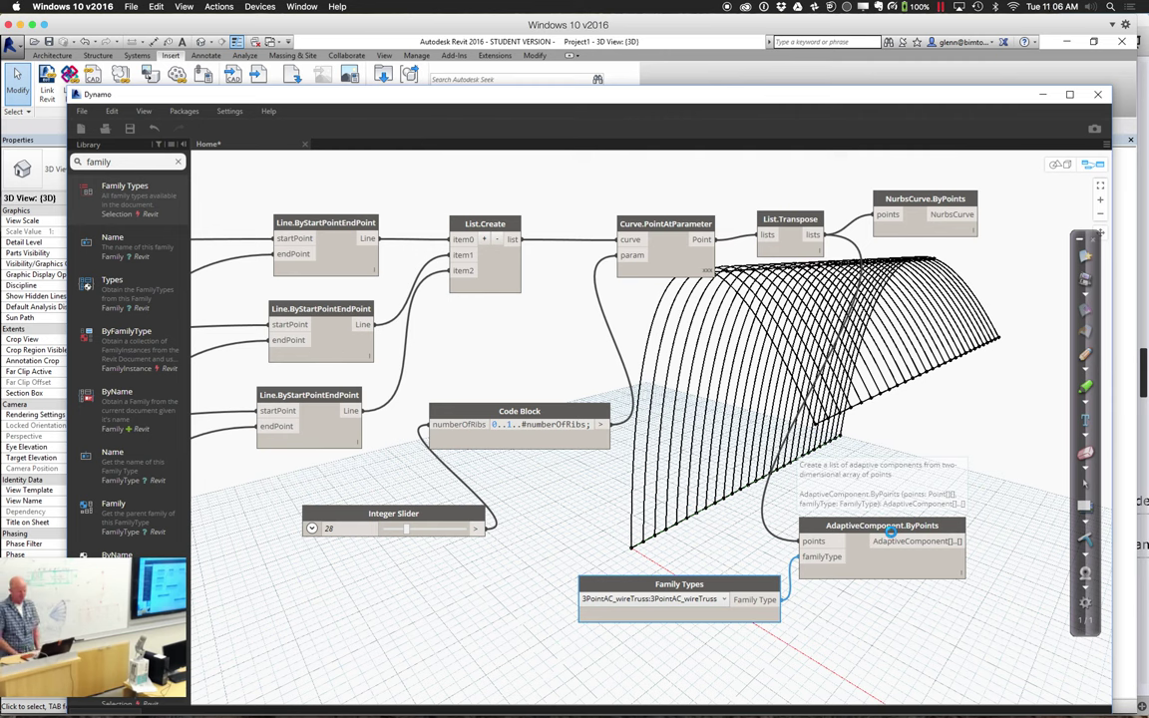
pyautogui.moveTo(890, 531); pyautogui.dragTo(938, 535)
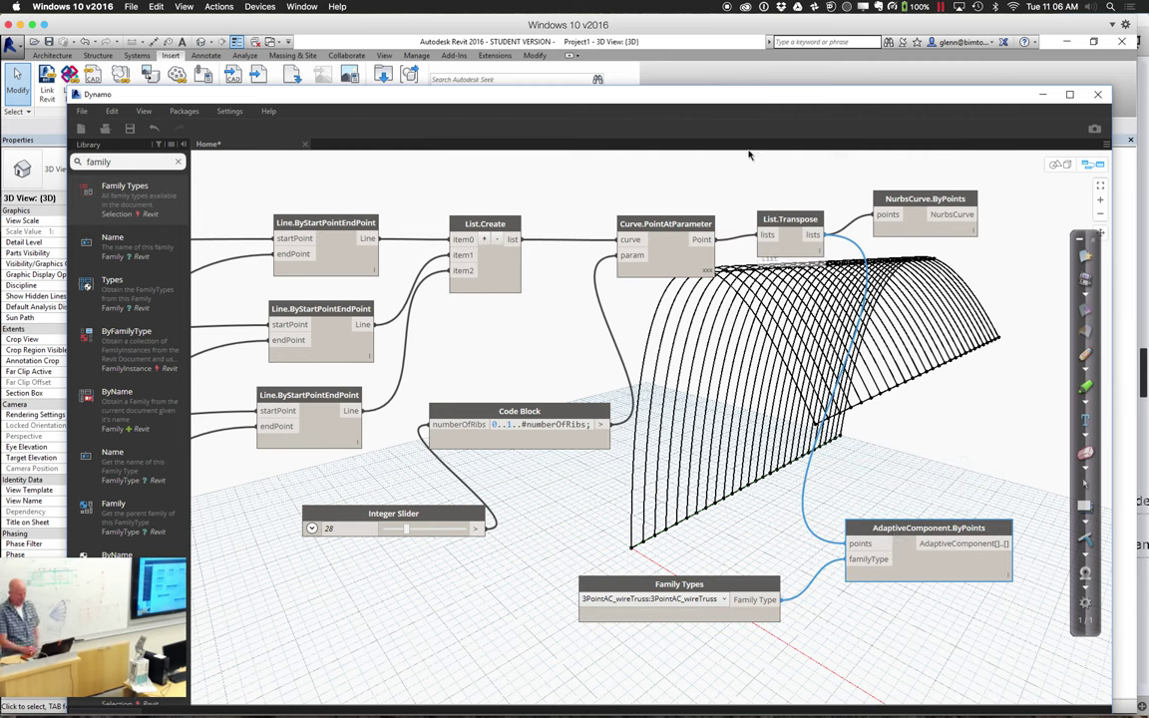
# - Check the generated trusses in the Revit 3D view, and set the number-of-ribs Integer Slider in Dynamo to 12
pyautogui.moveTo(708, 97); pyautogui.dragTo(672, 567)
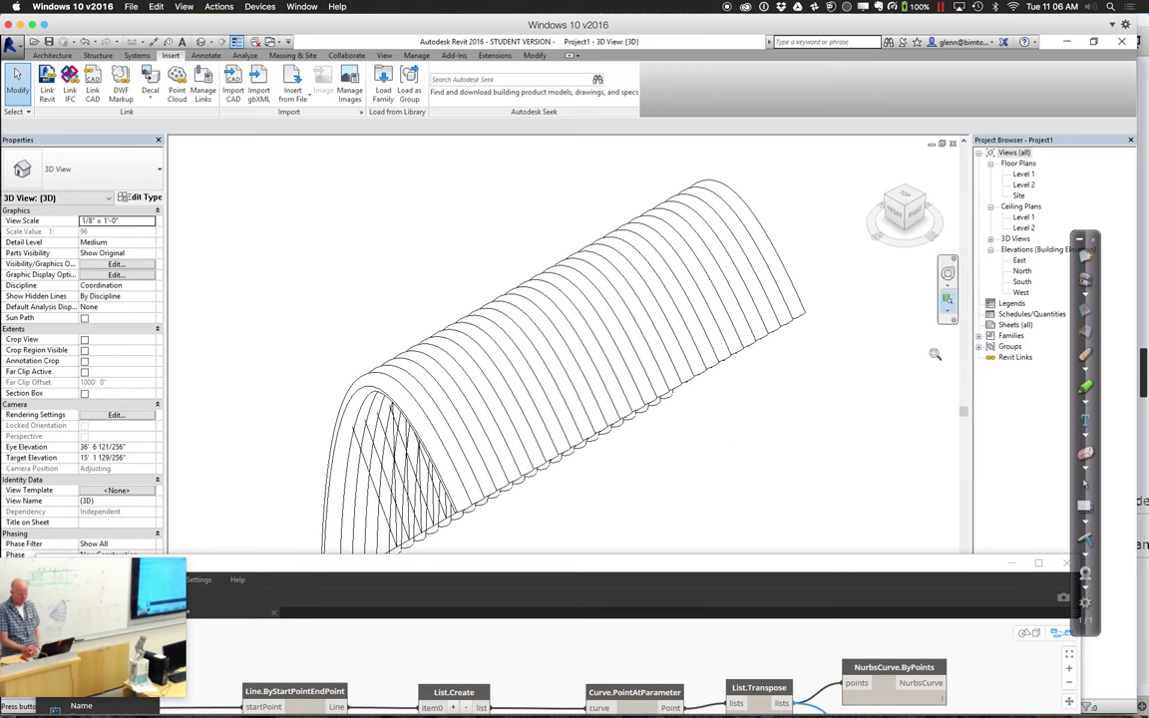
pyautogui.click(947, 275)
pyautogui.moveTo(770, 336); pyautogui.dragTo(836, 296)
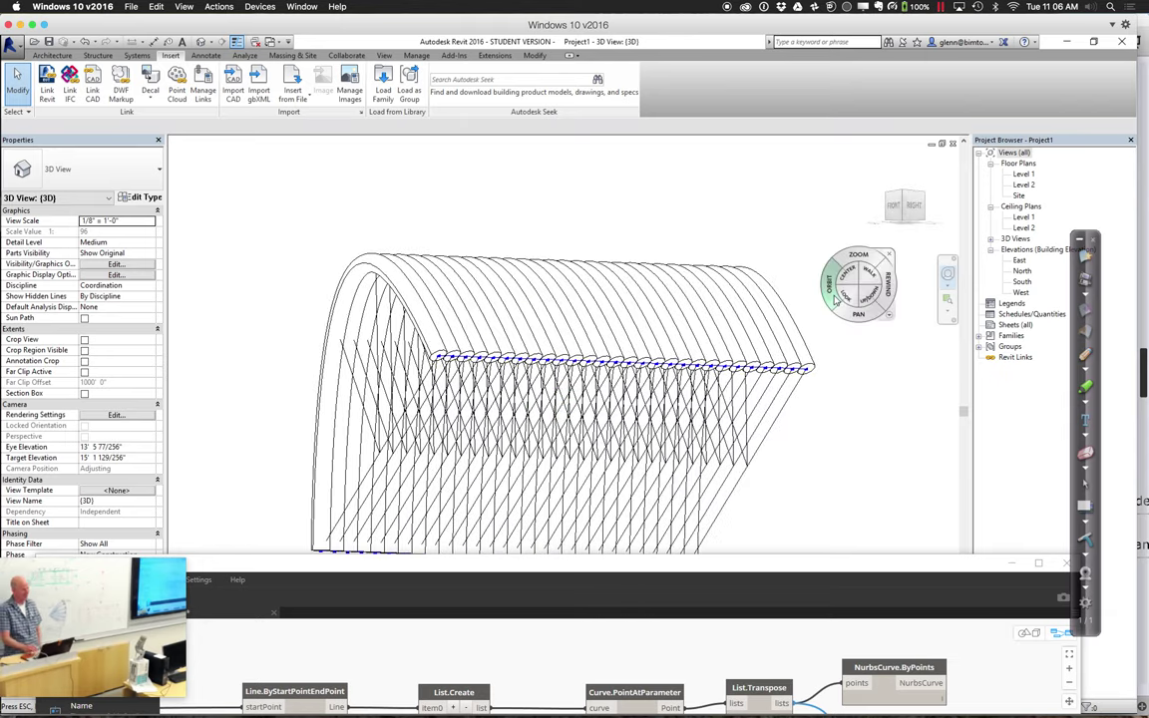
pyautogui.moveTo(588, 571); pyautogui.dragTo(748, 420)
pyautogui.moveTo(916, 351); pyautogui.dragTo(970, 209)
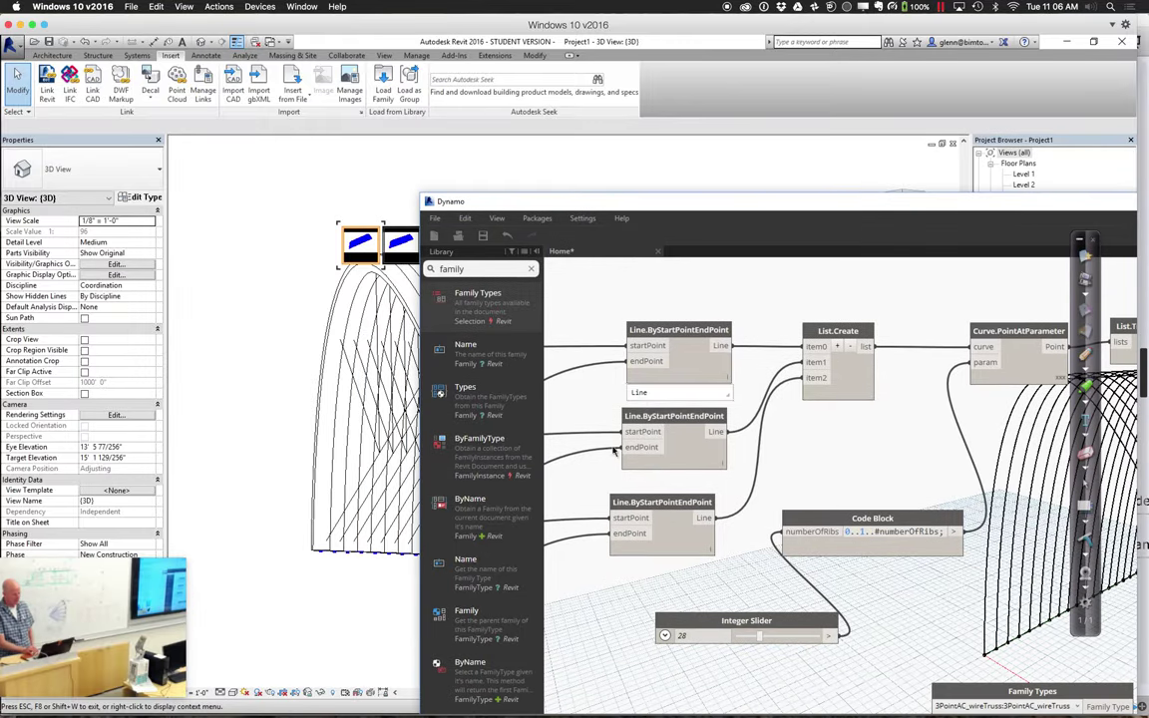
pyautogui.moveTo(675, 203); pyautogui.dragTo(734, 146)
pyautogui.moveTo(820, 584); pyautogui.dragTo(804, 586)
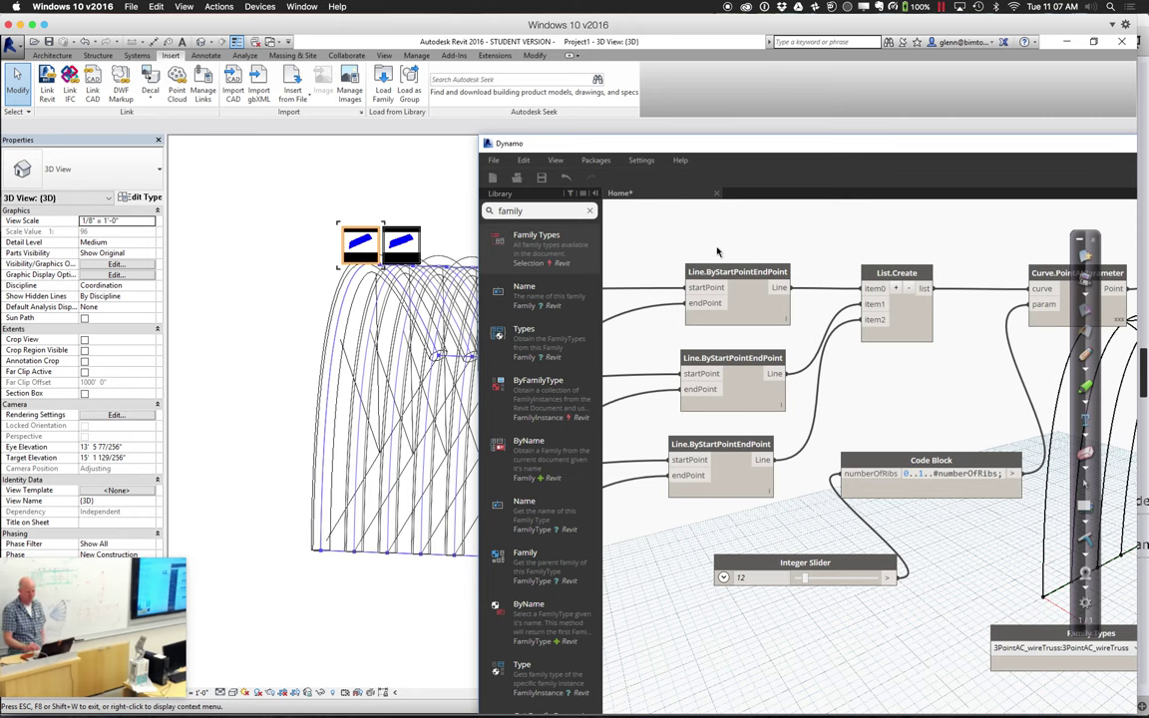
# - Set the Number Slider above the second defining curve group to 100 and uncover the Revit 3D view with nothing selected
pyautogui.moveTo(686, 151); pyautogui.dragTo(237, 113)
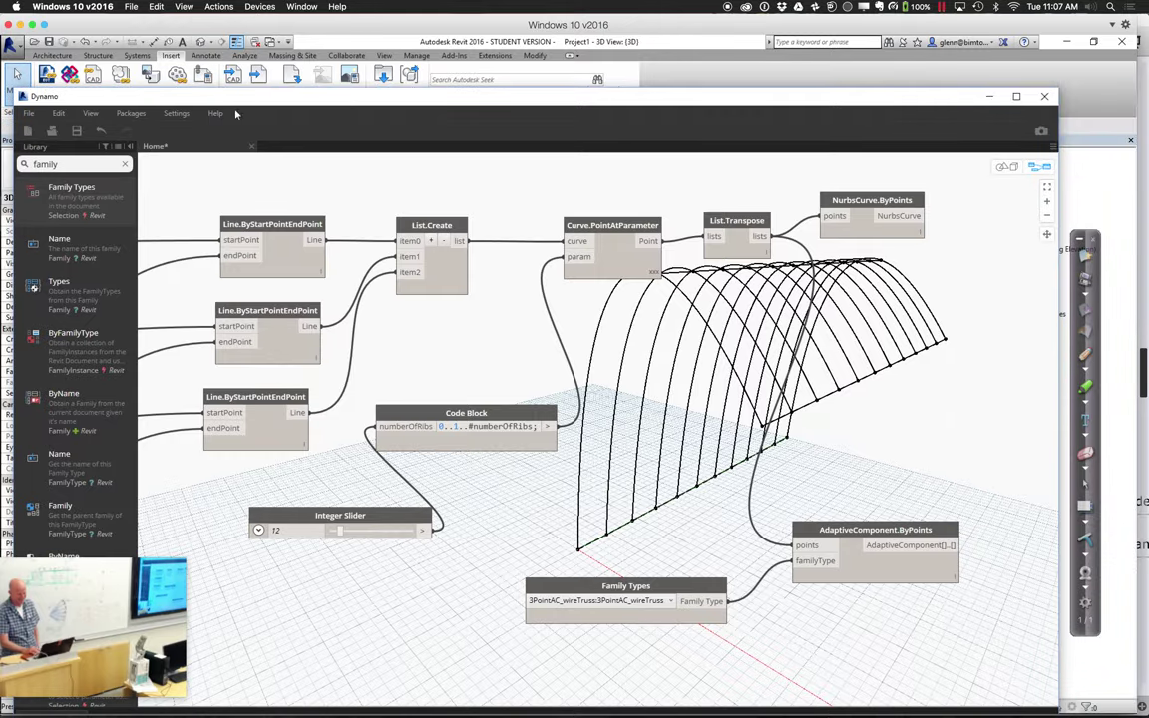
pyautogui.click(1046, 234)
pyautogui.moveTo(184, 498); pyautogui.dragTo(894, 458)
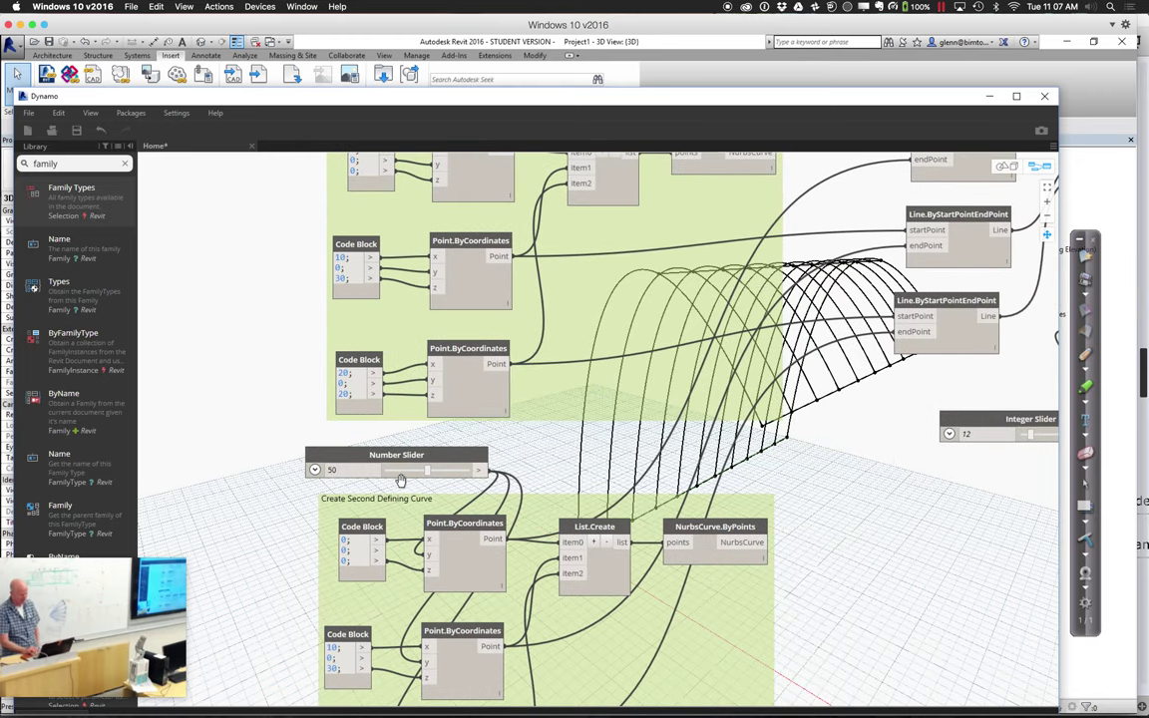
pyautogui.doubleClick(352, 473)
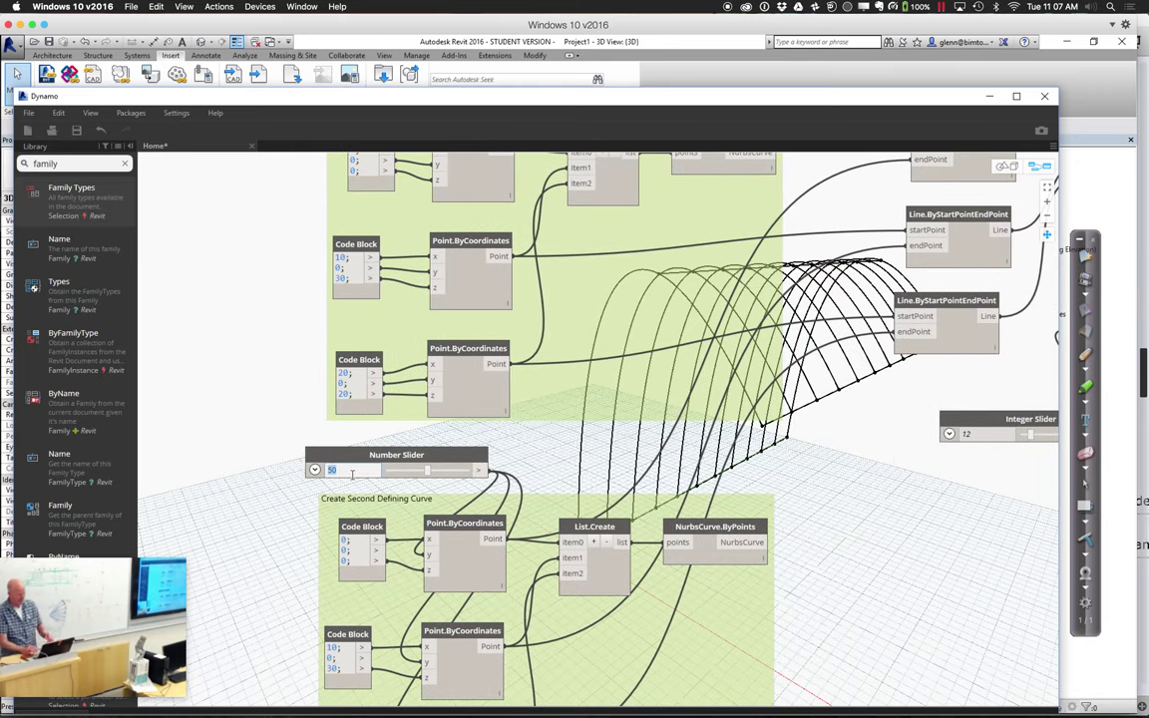
pyautogui.write('100')
pyautogui.press('Return')
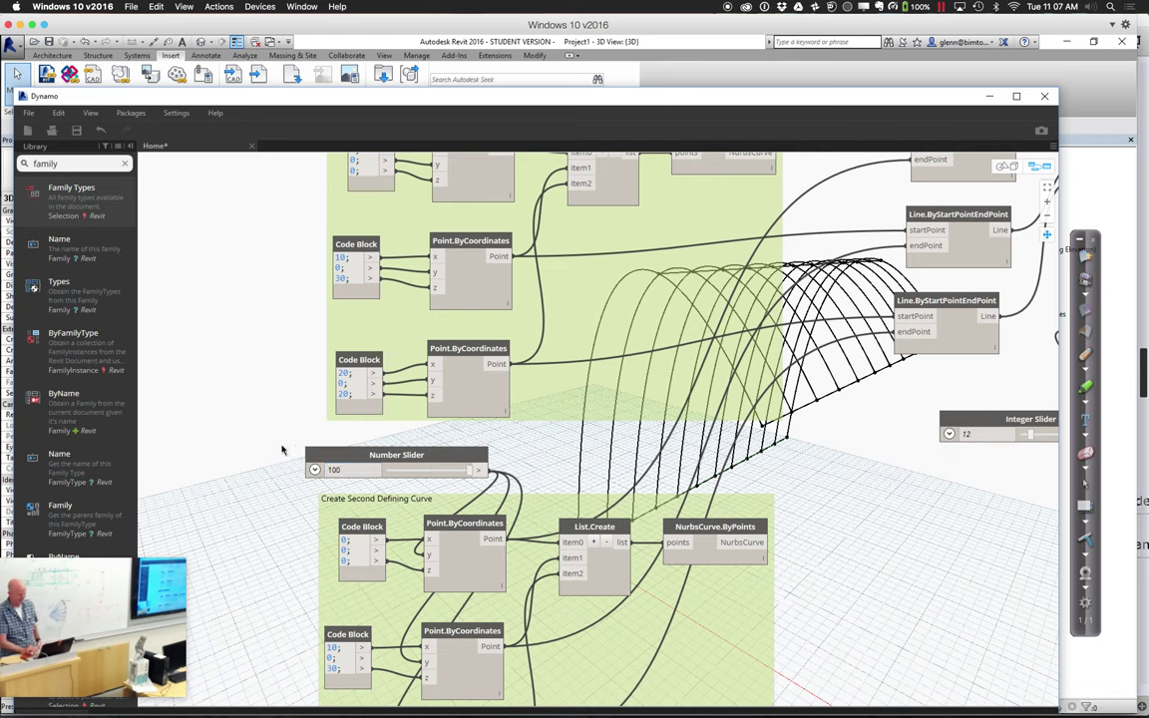
pyautogui.moveTo(324, 100); pyautogui.dragTo(546, 39)
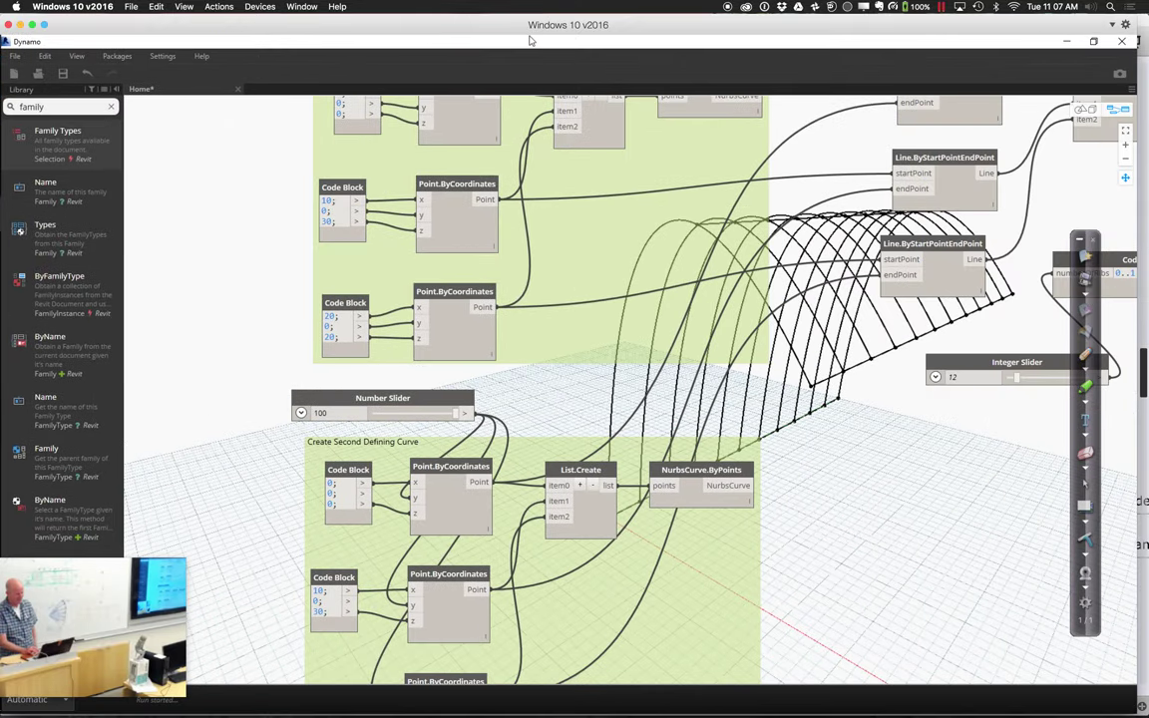
pyautogui.moveTo(918, 33)
pyautogui.mouseDown()
pyautogui.moveTo(939, 143)
pyautogui.moveTo(918, 24)
pyautogui.mouseUp()
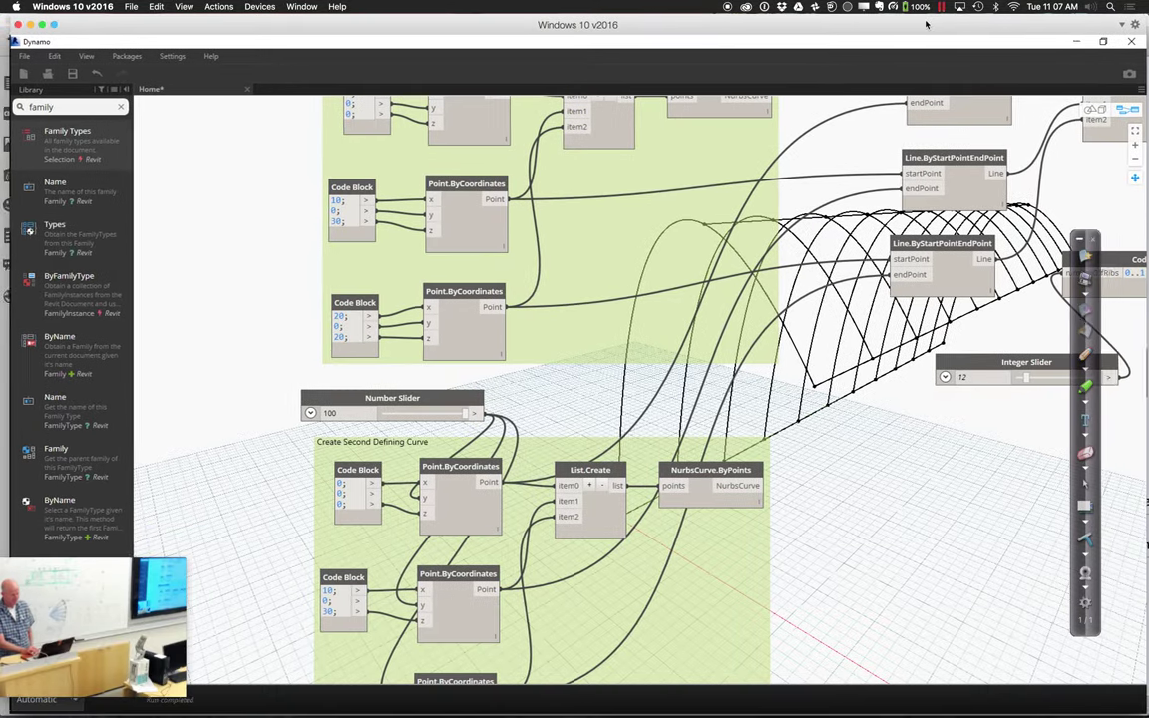
pyautogui.click(1095, 41)
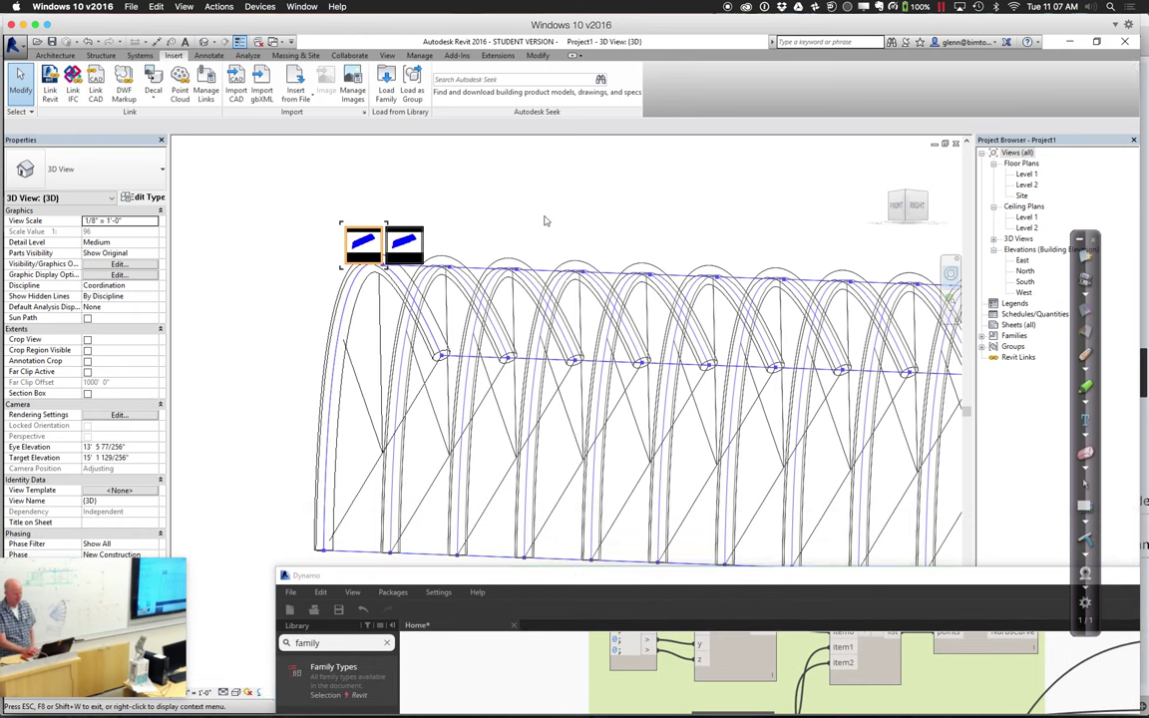
pyautogui.press('Escape')
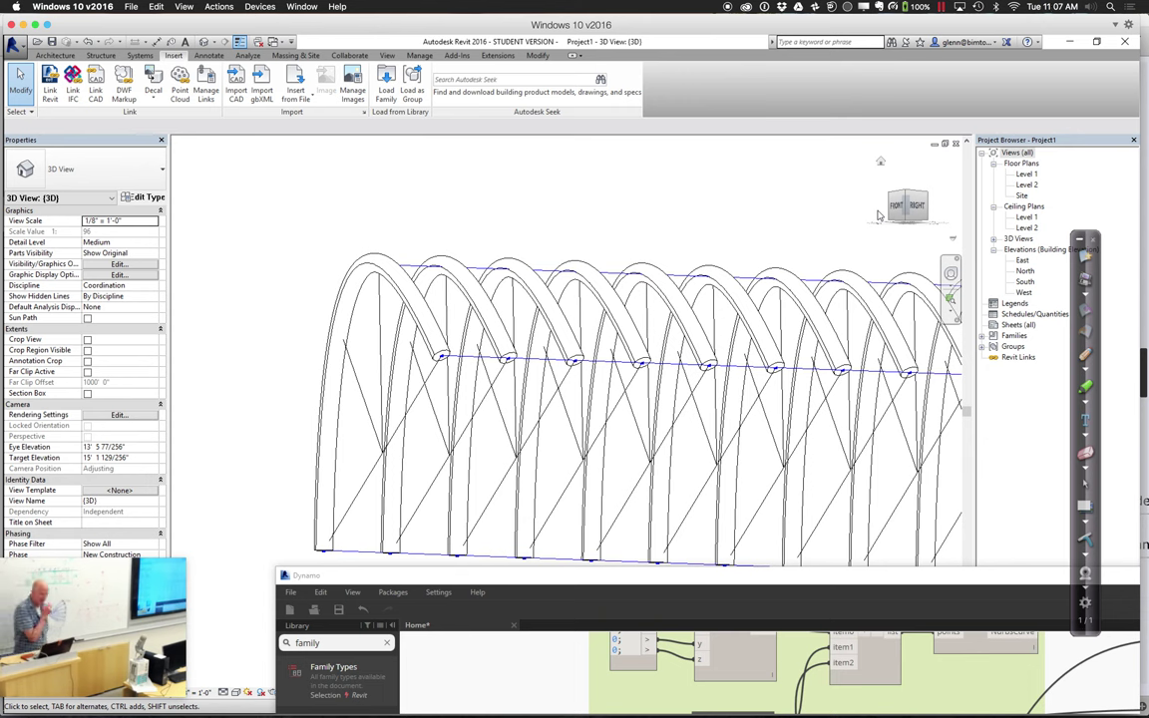
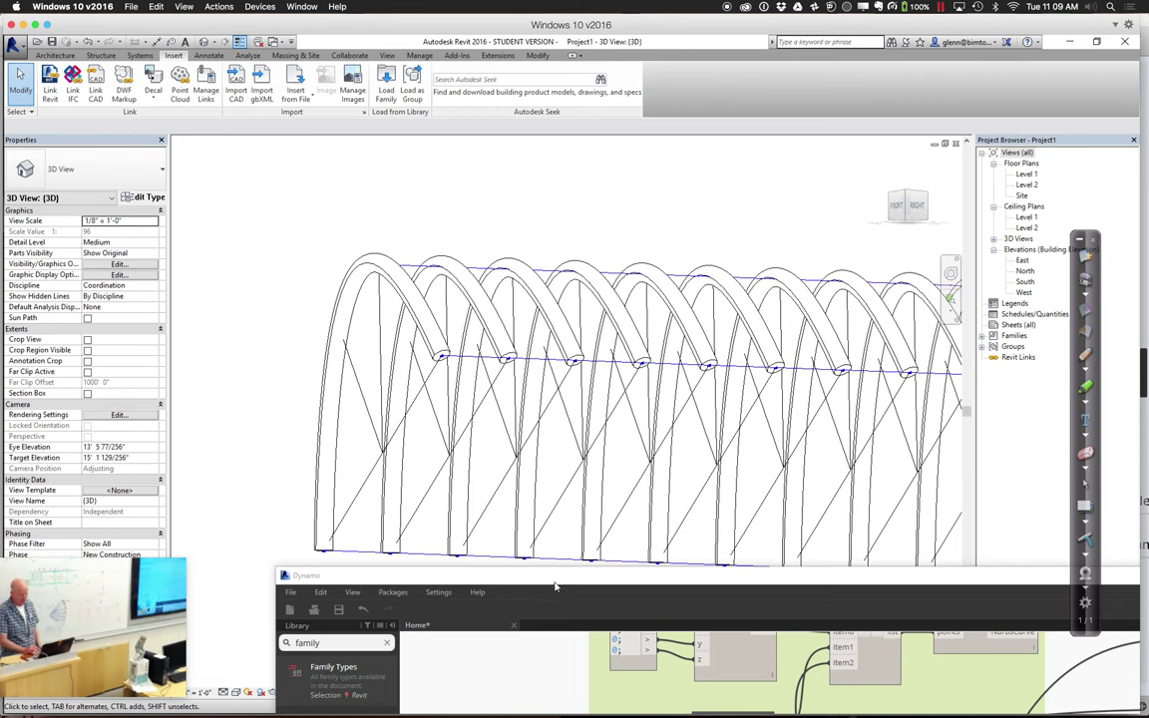
# - In Dynamo, set the z value of the first defining curve's third point to 30 and inspect the trusses in Revit
pyautogui.moveTo(553, 586); pyautogui.dragTo(827, 163)
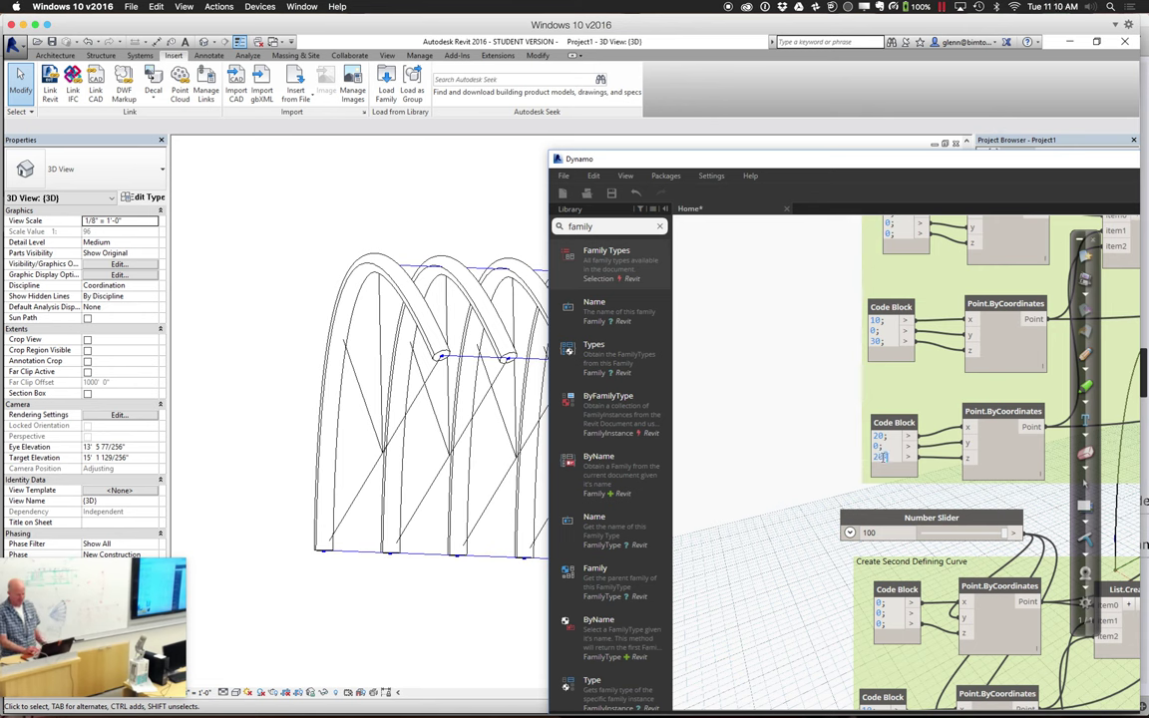
pyautogui.doubleClick(879, 457)
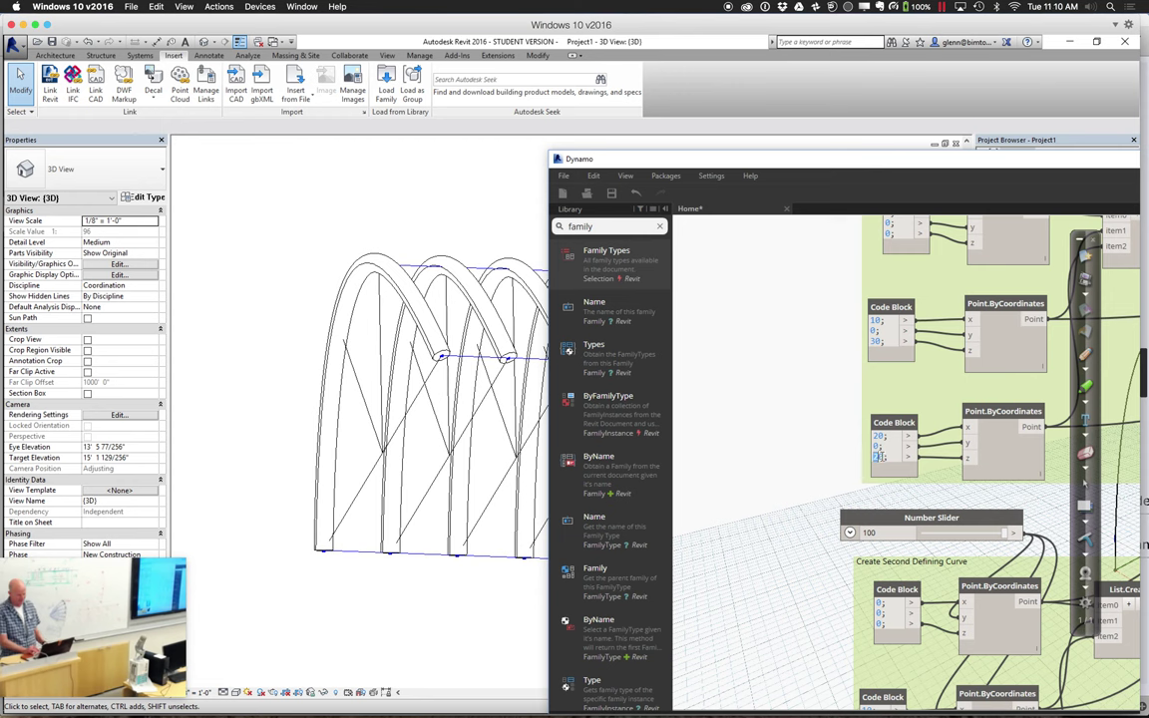
pyautogui.write('30')
pyautogui.click(697, 486)
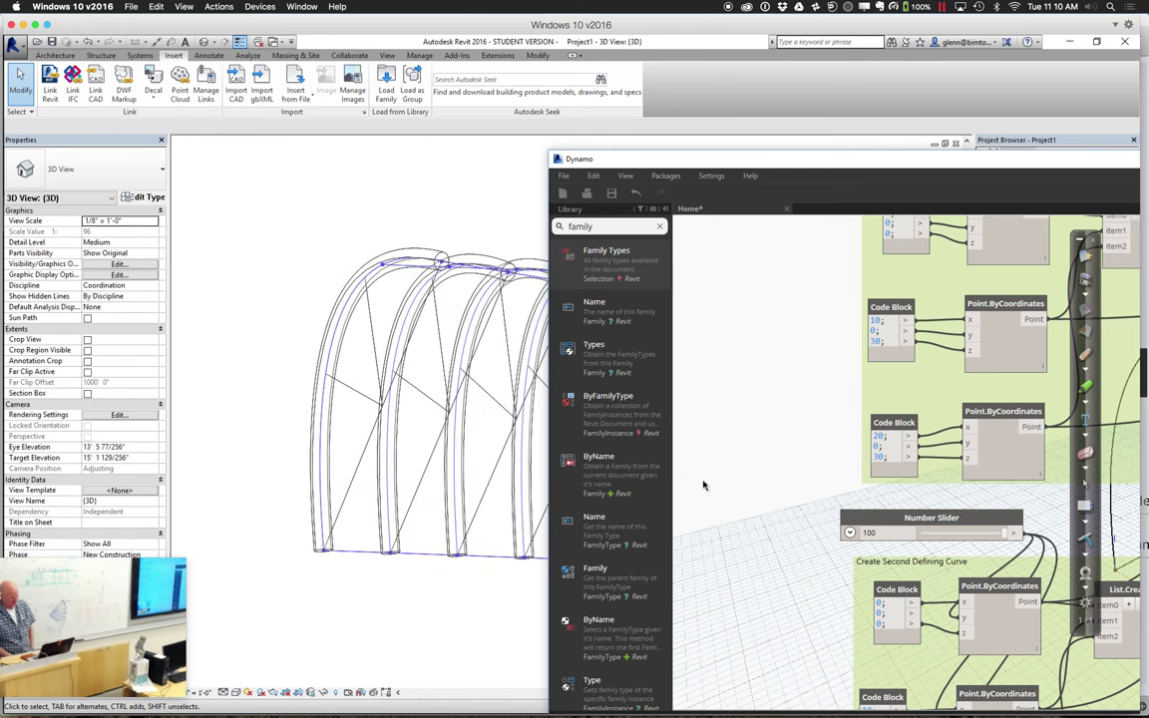
pyautogui.moveTo(621, 162); pyautogui.dragTo(794, 504)
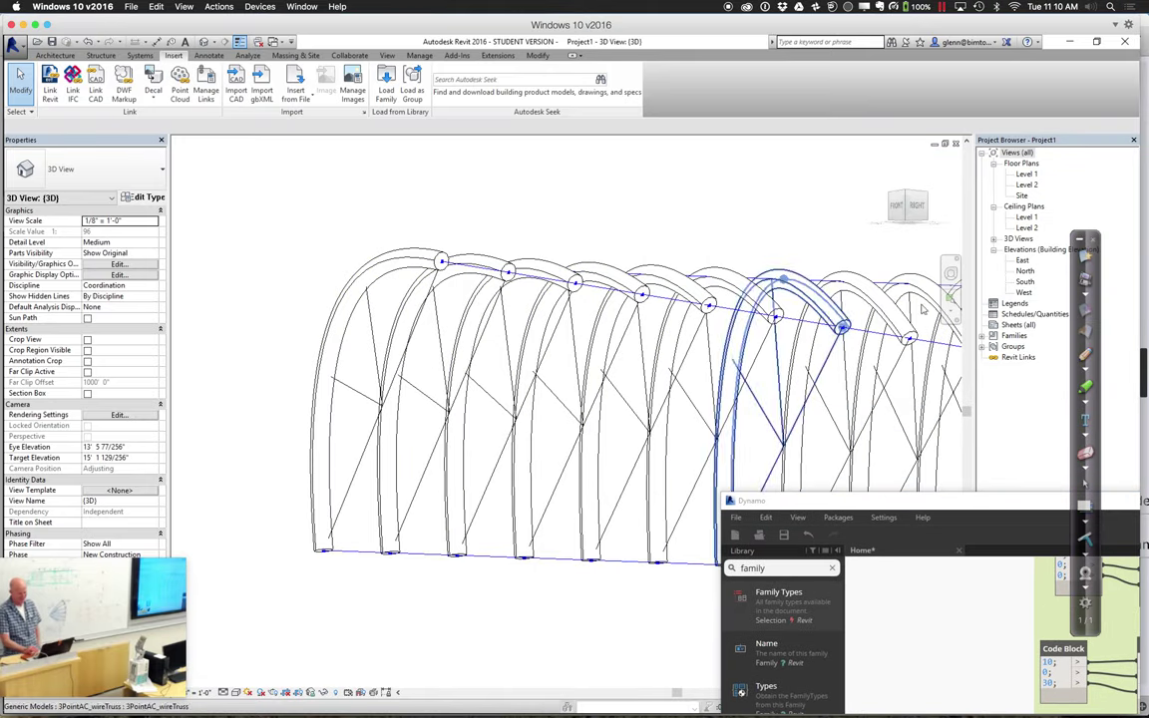
pyautogui.click(951, 274)
pyautogui.moveTo(848, 299); pyautogui.dragTo(913, 299)
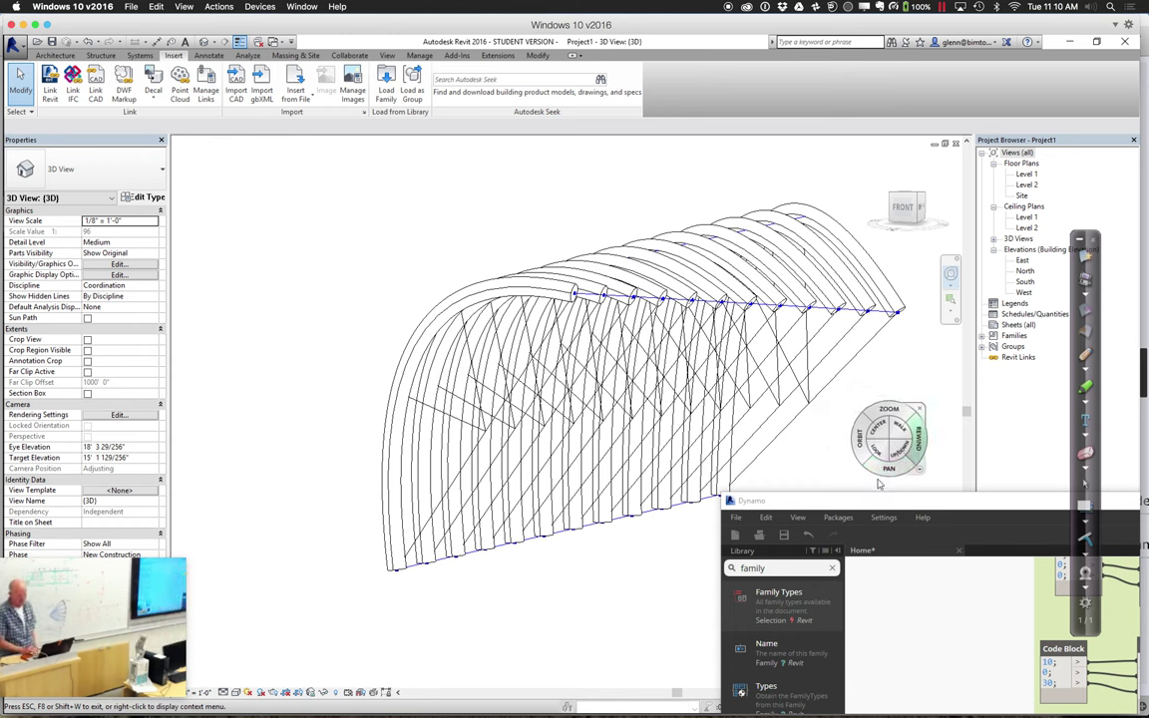
# - Back in Dynamo, set the x value in the code block for the second defining curve's first point to -20
pyautogui.moveTo(866, 501); pyautogui.dragTo(319, 159)
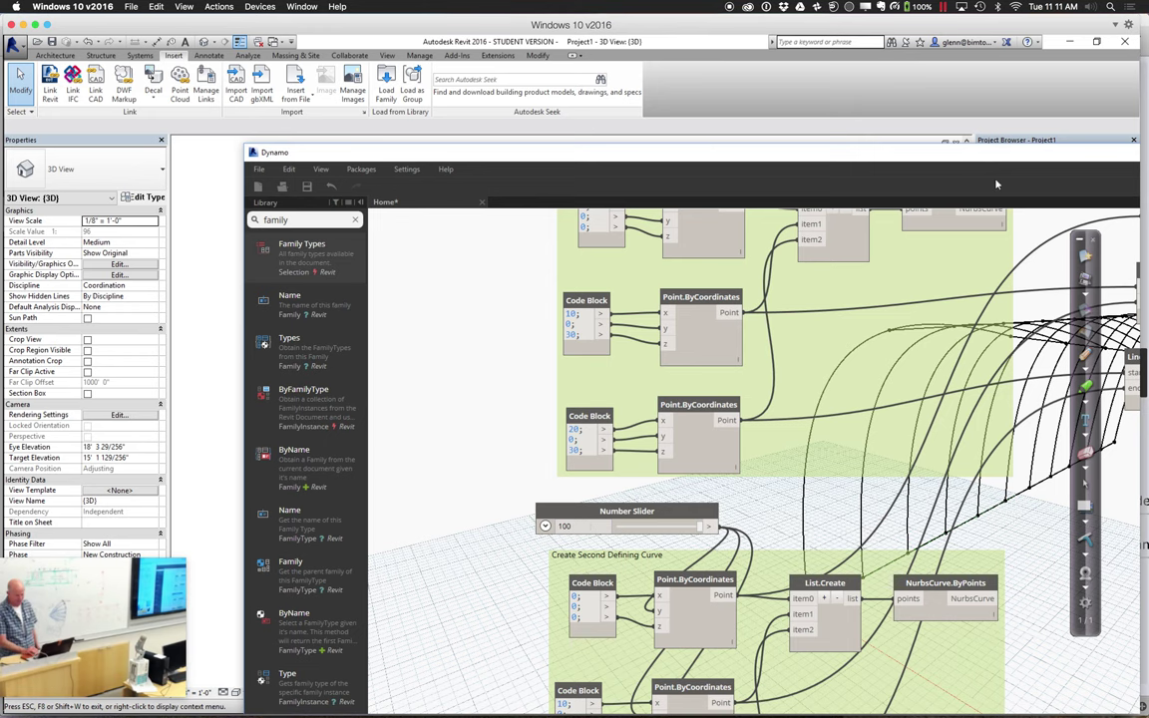
pyautogui.moveTo(934, 163); pyautogui.dragTo(783, 98)
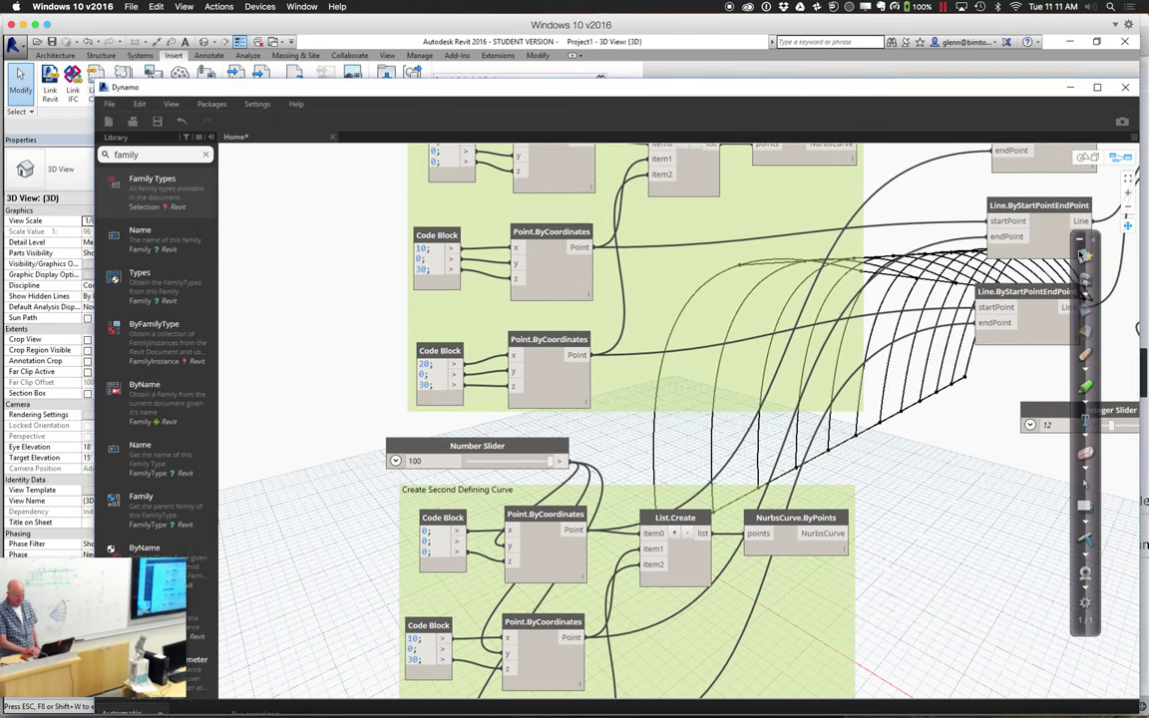
pyautogui.moveTo(332, 569); pyautogui.dragTo(345, 420)
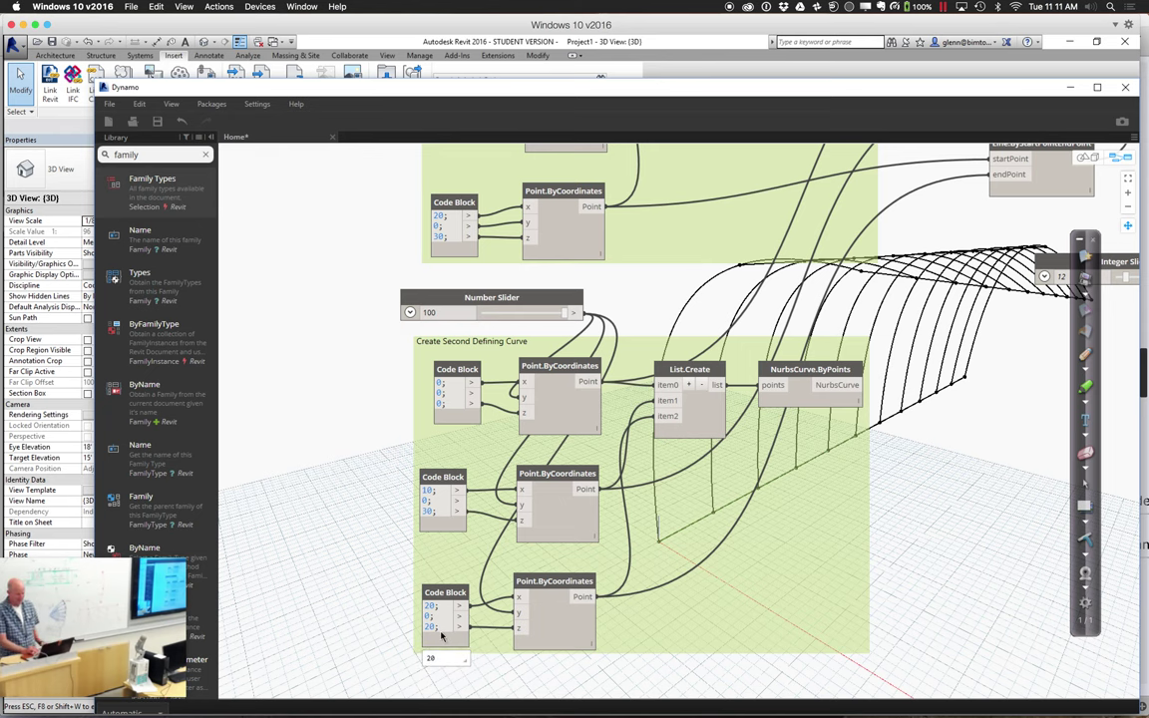
pyautogui.doubleClick(443, 383)
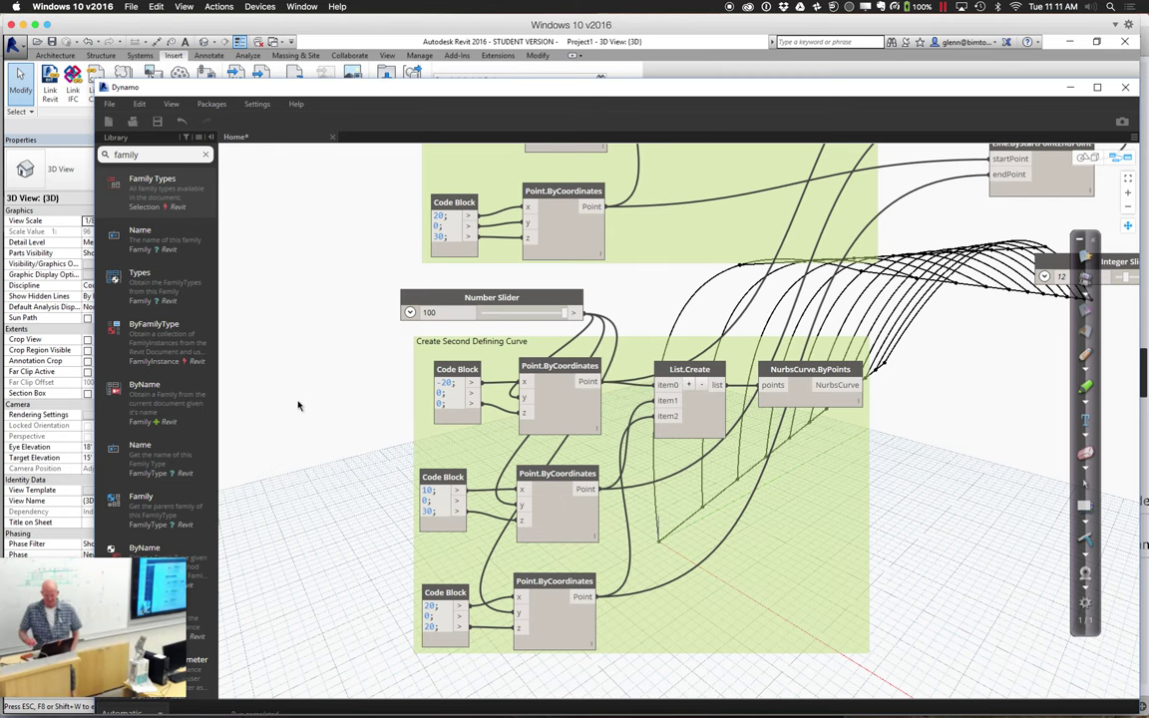
# - Switch to the Revit 3D view and inspect the reshaped trusses, orbiting around to a front view
pyautogui.moveTo(454, 97); pyautogui.dragTo(486, 598)
pyautogui.click(613, 442)
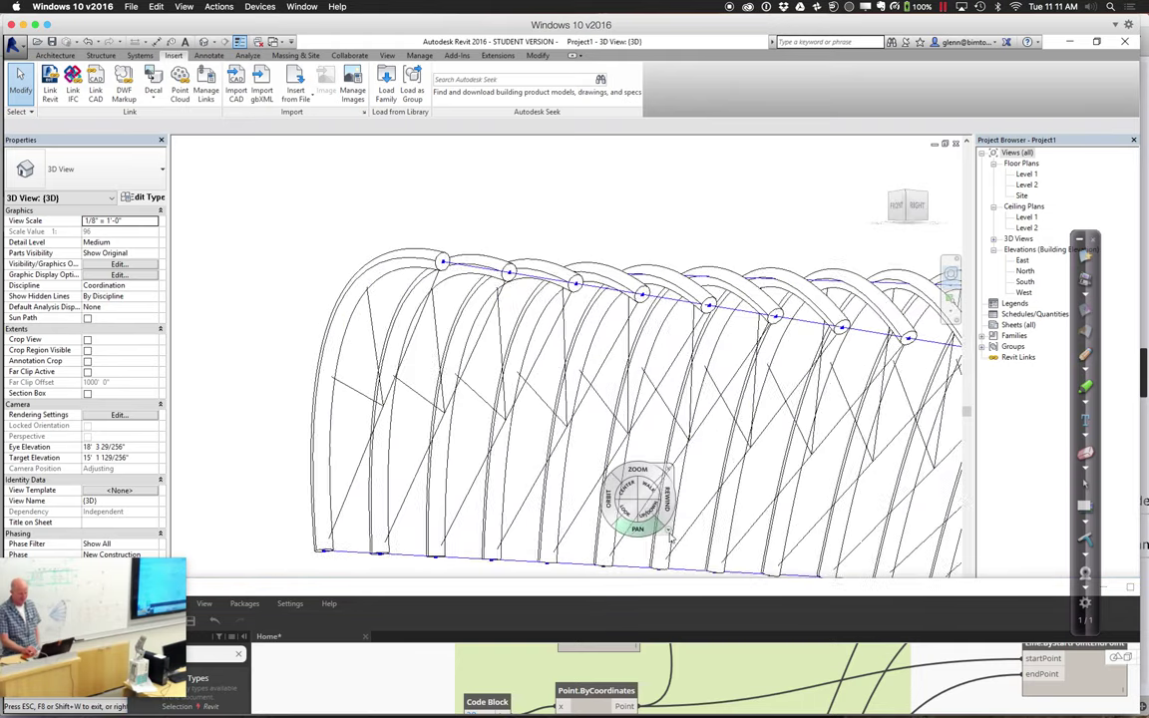
pyautogui.press('Escape')
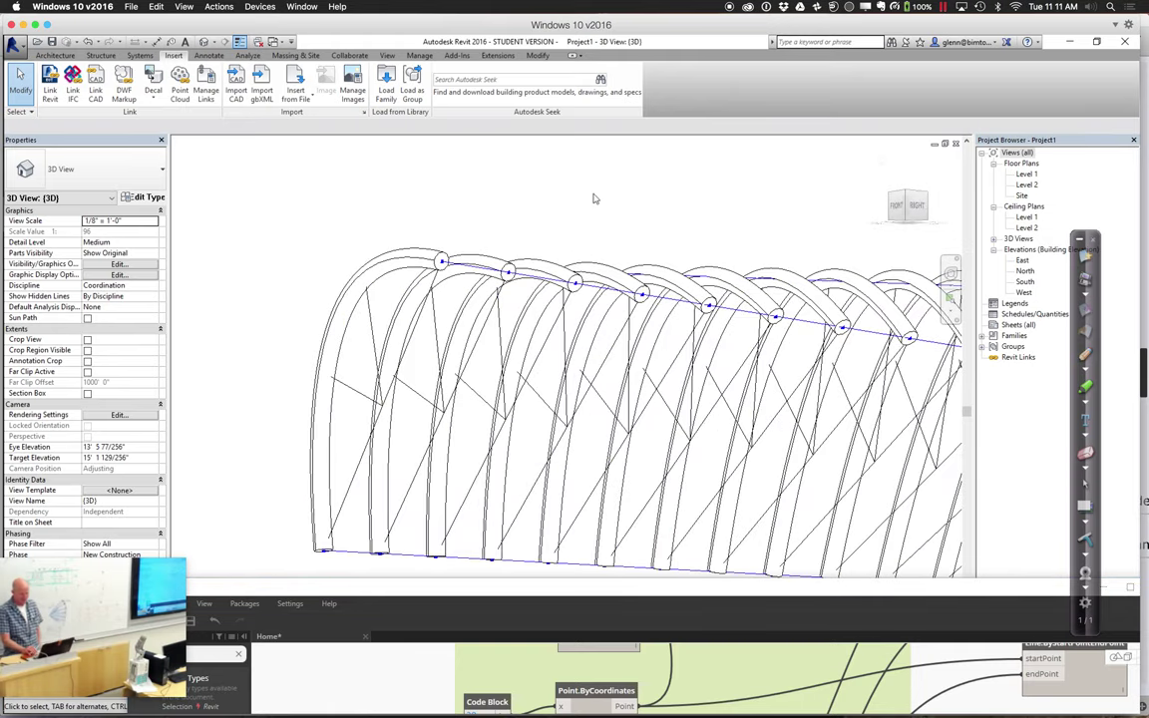
pyautogui.click(952, 272)
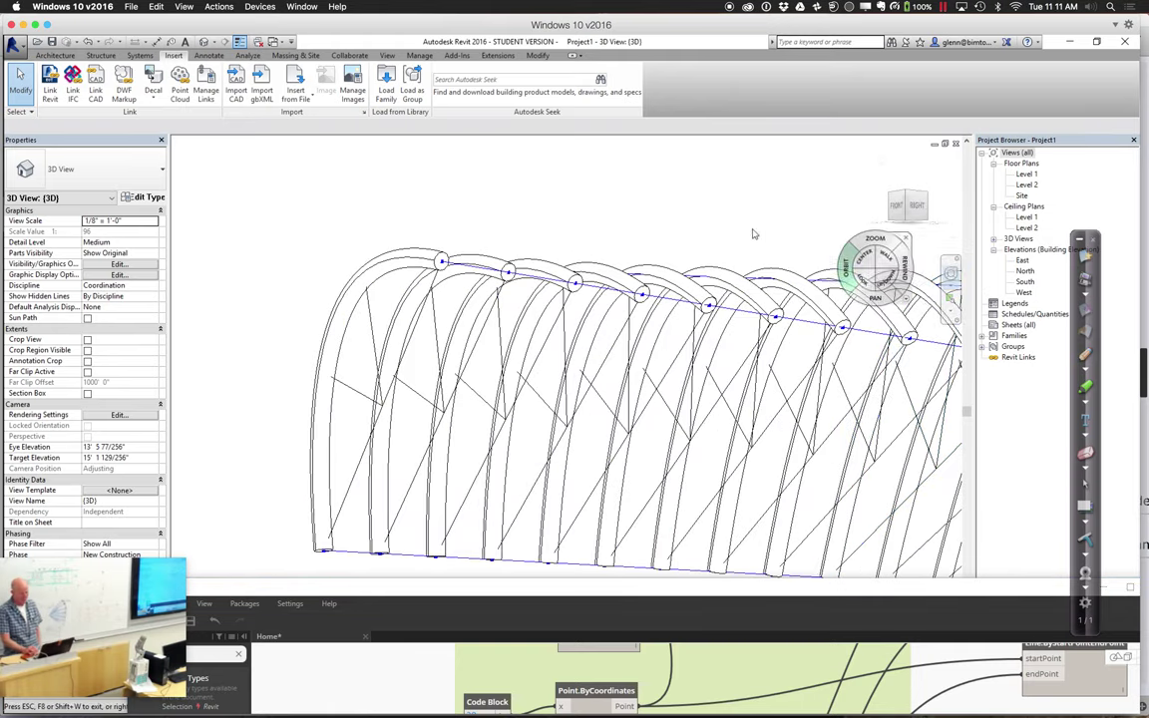
pyautogui.moveTo(607, 195); pyautogui.dragTo(638, 226)
pyautogui.press('Escape')
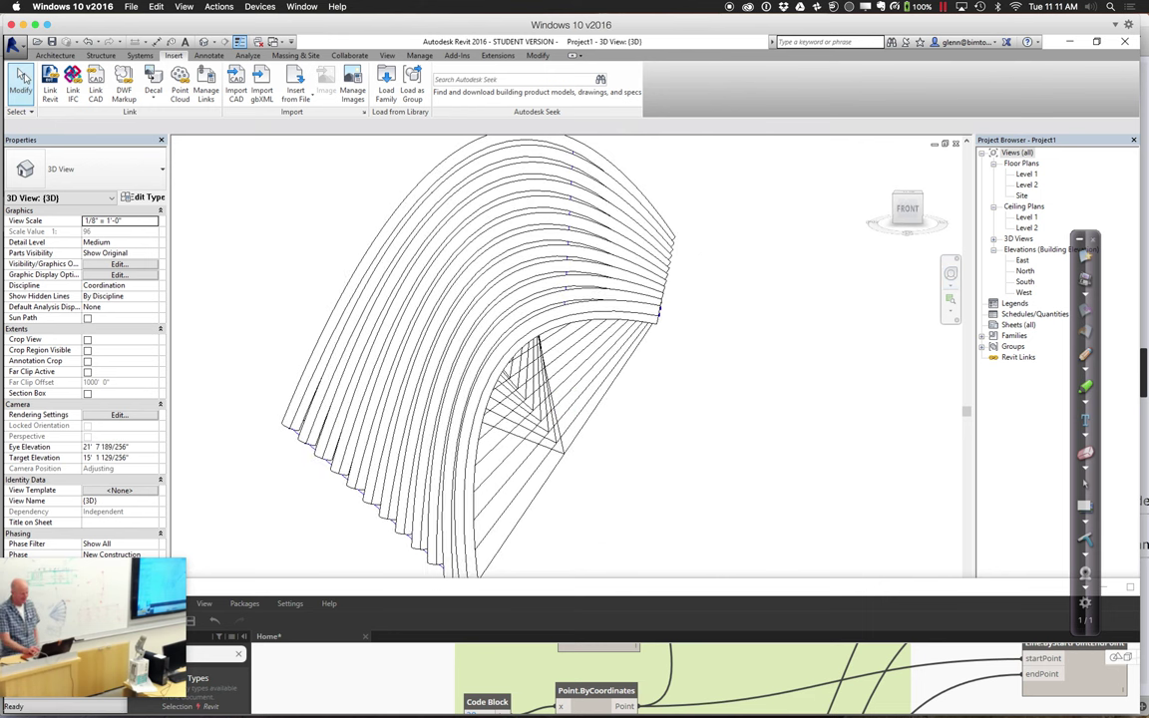
# - Load the 3PointTapered Tube family into the Revit project from the Adaptive Components folder of the Session 6 - Dynamo Examples
pyautogui.moveTo(272, 582); pyautogui.dragTo(214, 173)
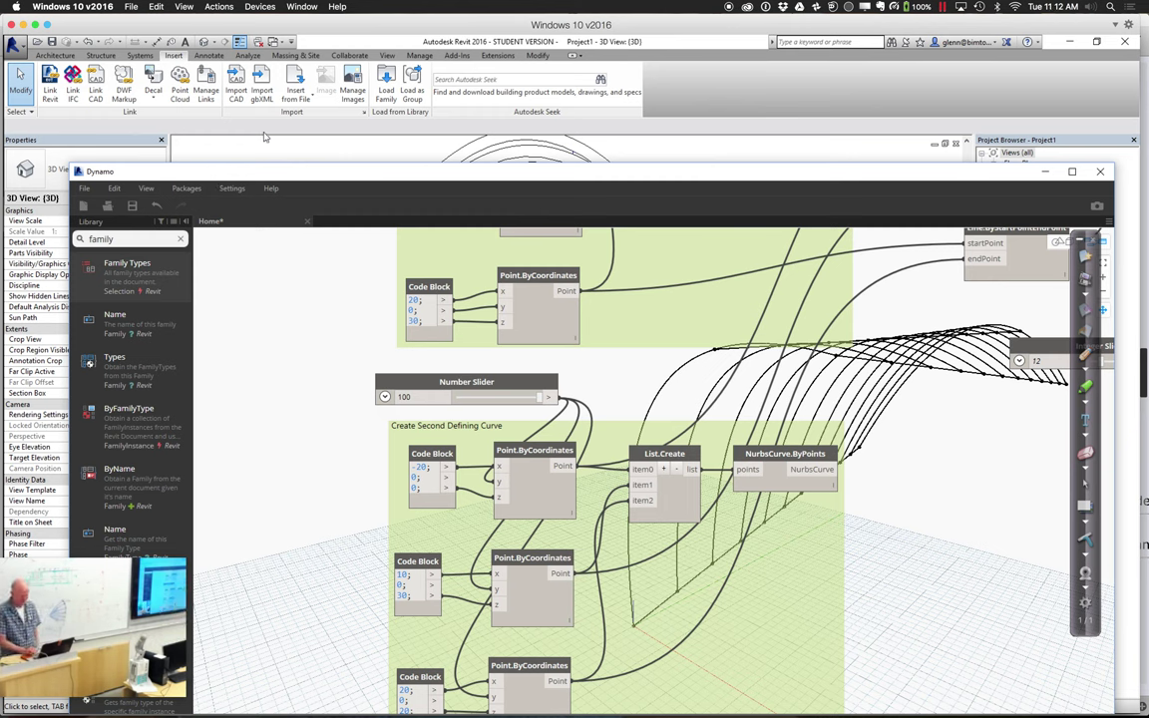
pyautogui.moveTo(262, 174); pyautogui.dragTo(264, 570)
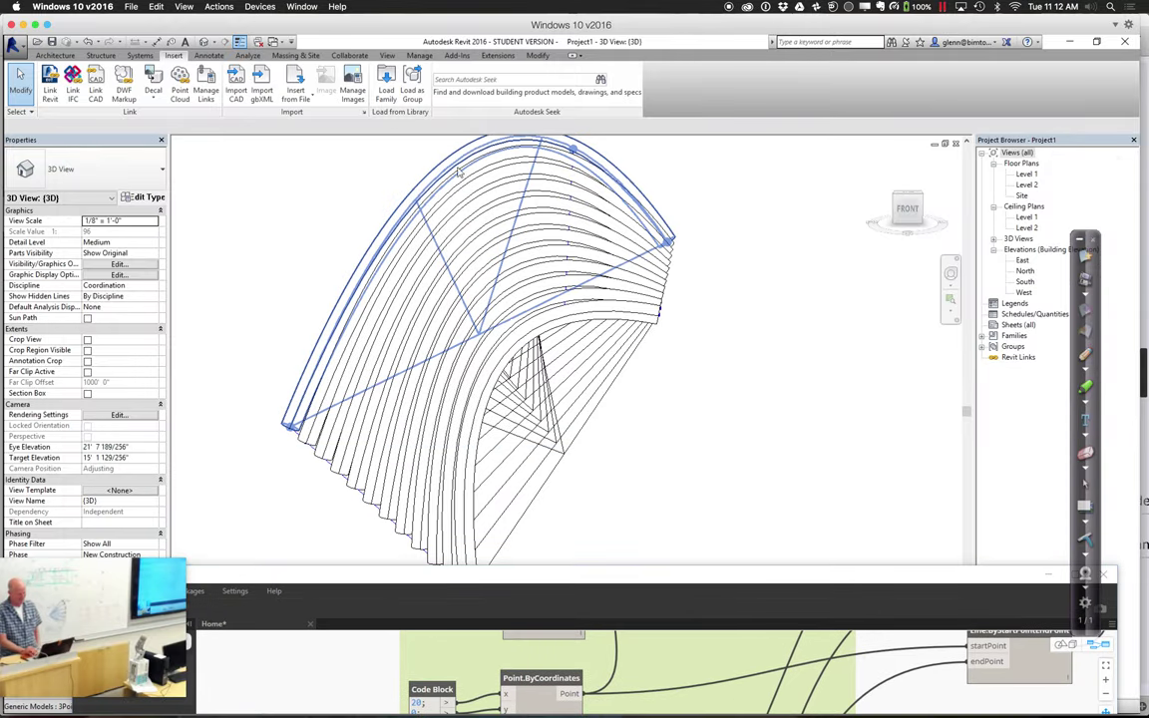
pyautogui.click(387, 90)
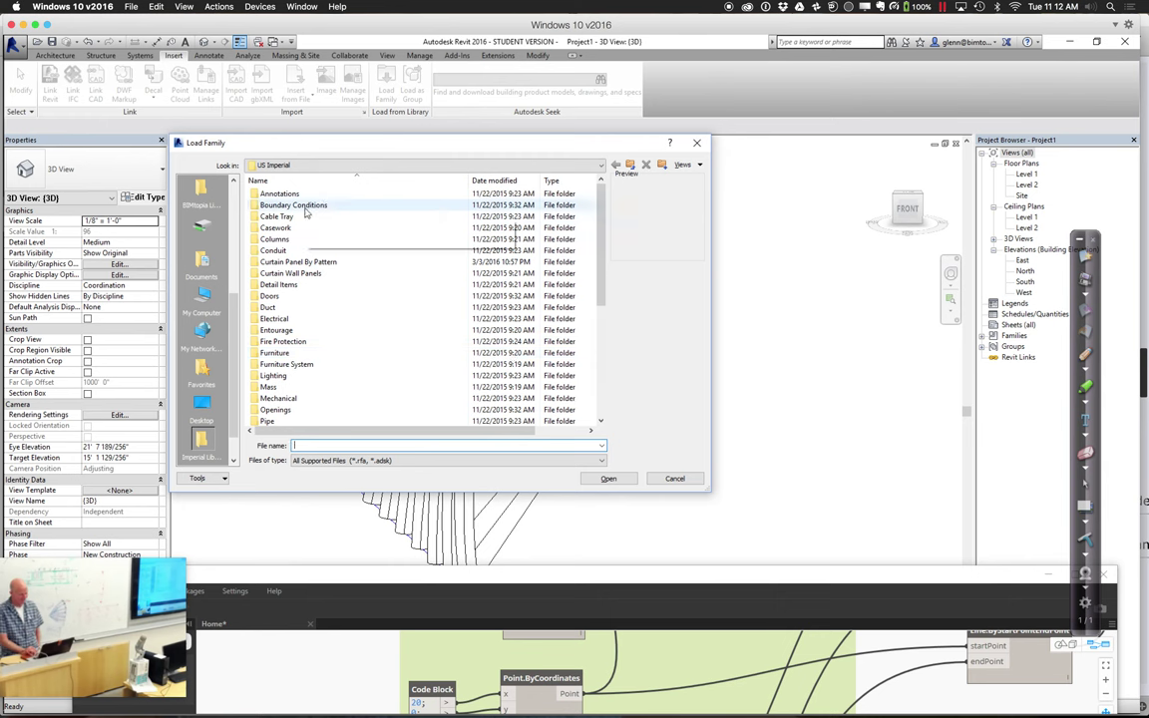
pyautogui.scroll(5, 204, 300)
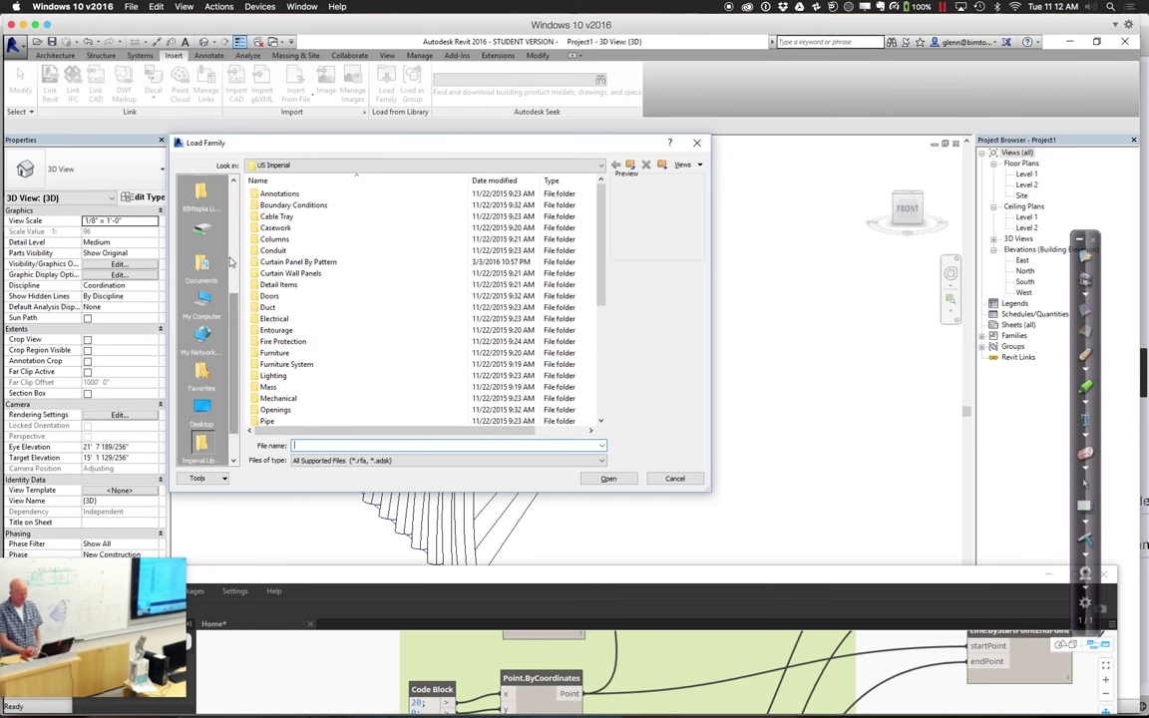
pyautogui.click(202, 189)
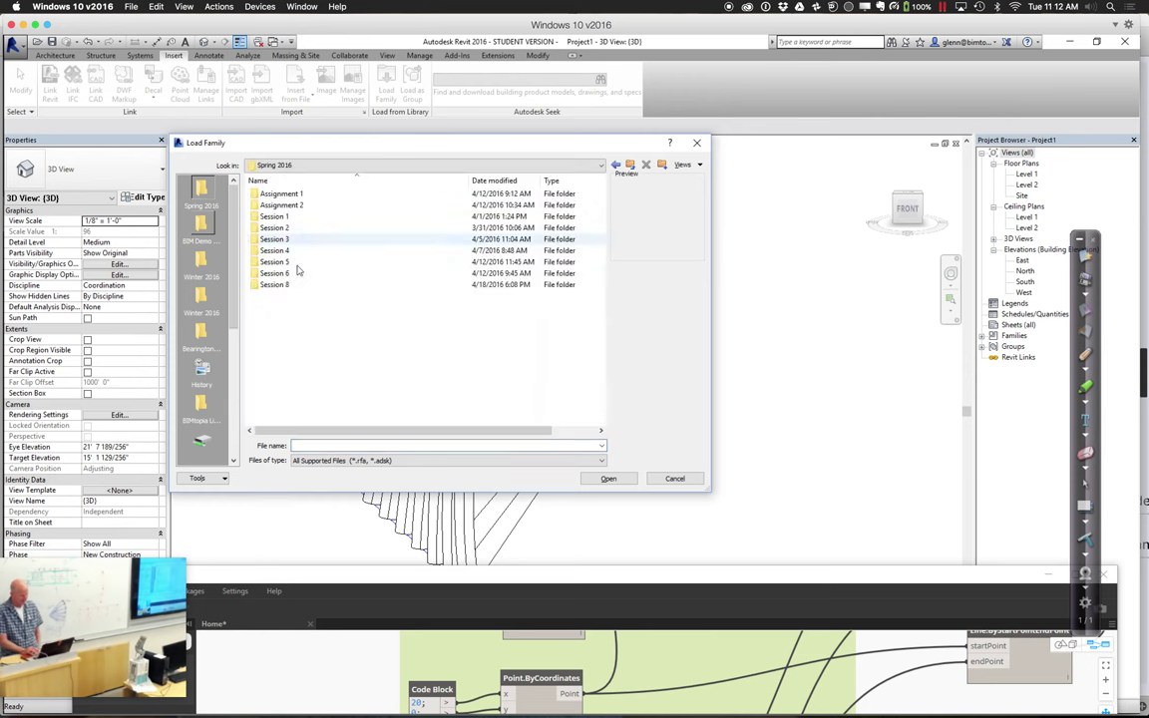
pyautogui.doubleClick(292, 263)
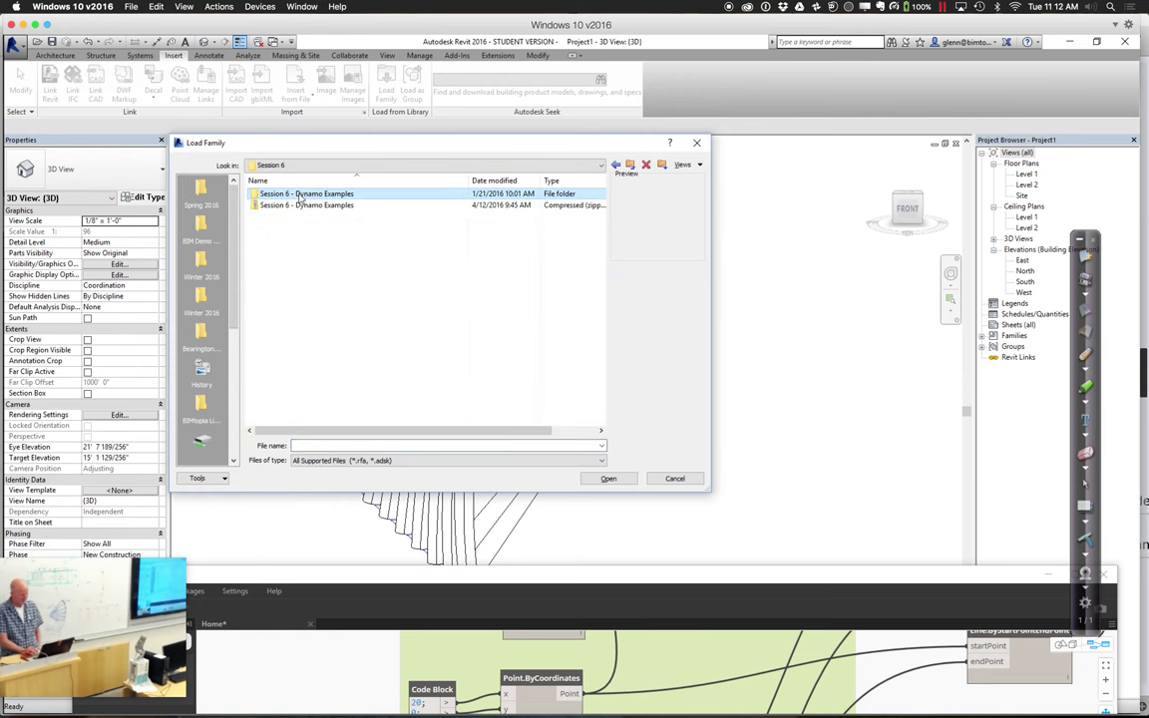
pyautogui.doubleClick(299, 196)
pyautogui.doubleClick(292, 193)
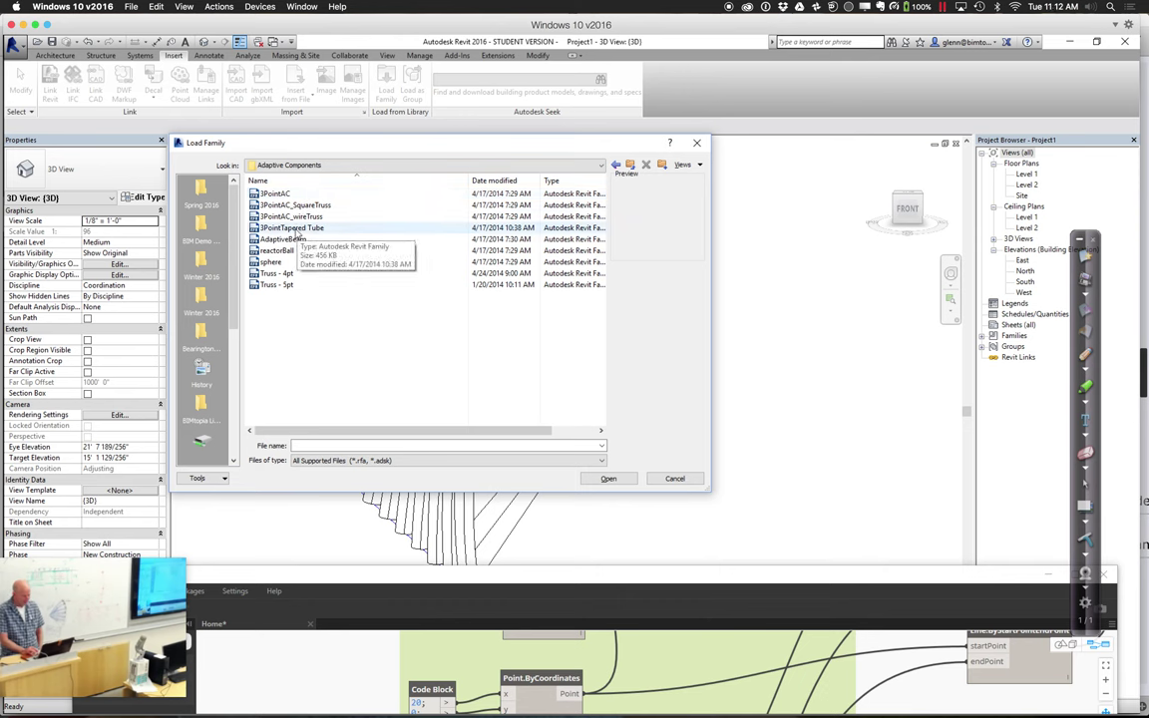
pyautogui.click(296, 229)
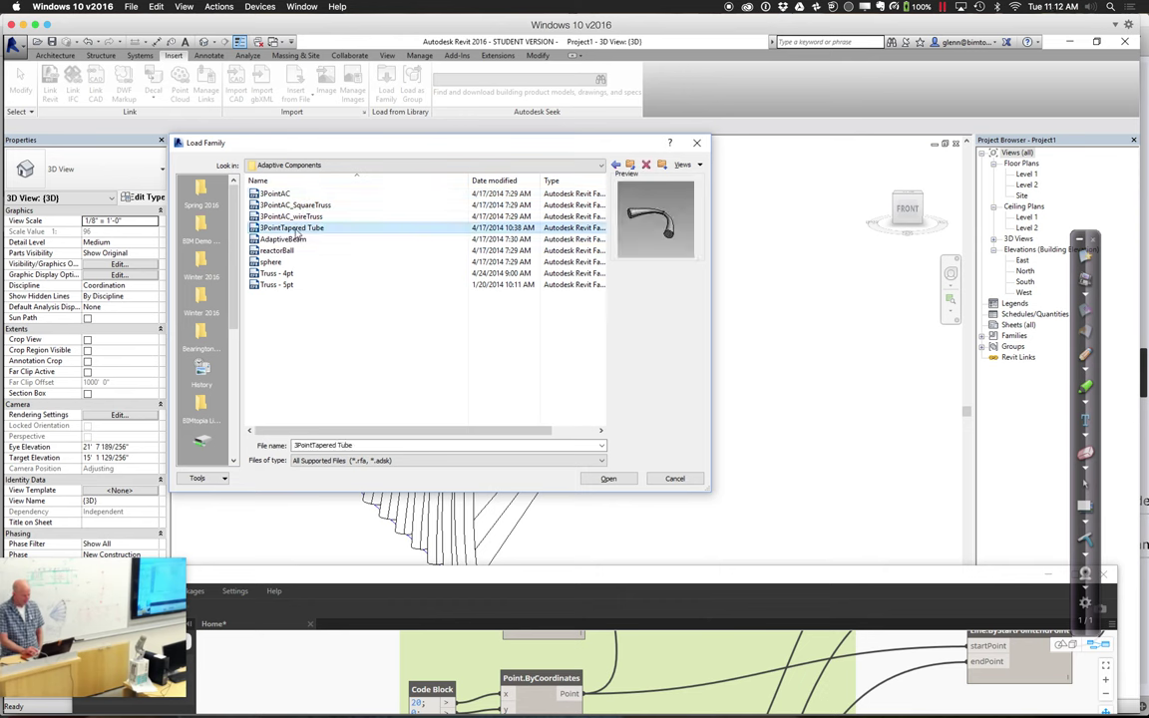
pyautogui.click(608, 478)
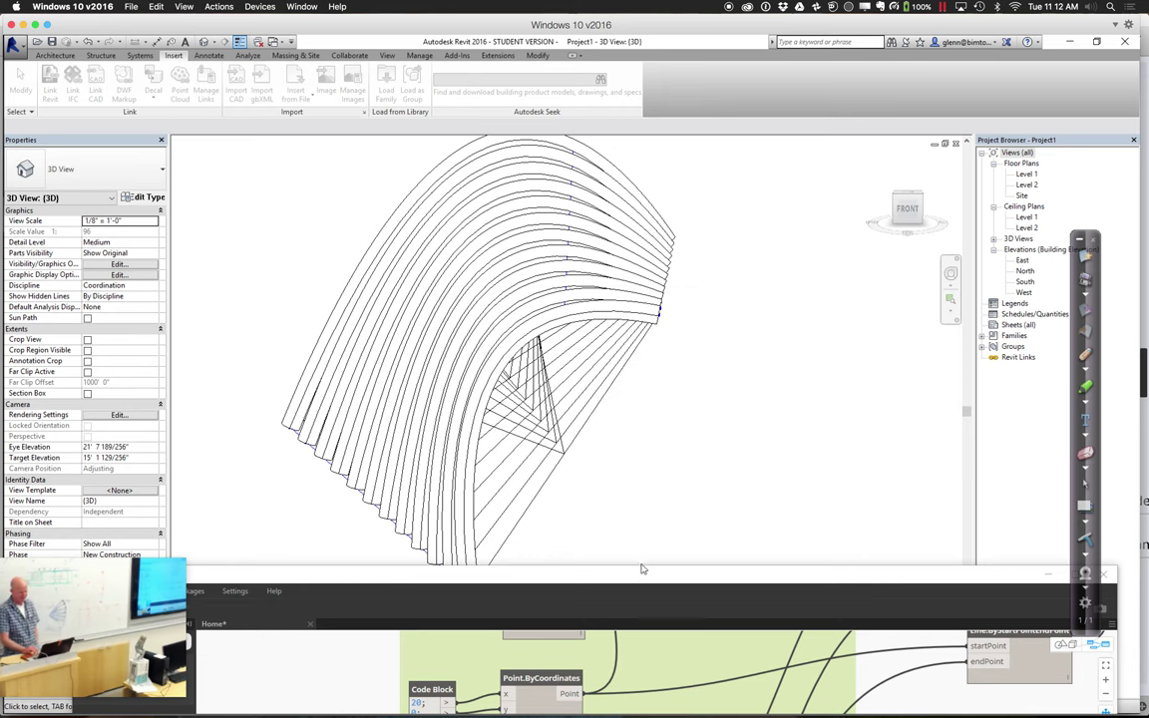
# - In Dynamo, set the Family Types node feeding the adaptive components to 3PointTapered Tube:3PointTapered Tube
pyautogui.moveTo(639, 578); pyautogui.dragTo(412, 325)
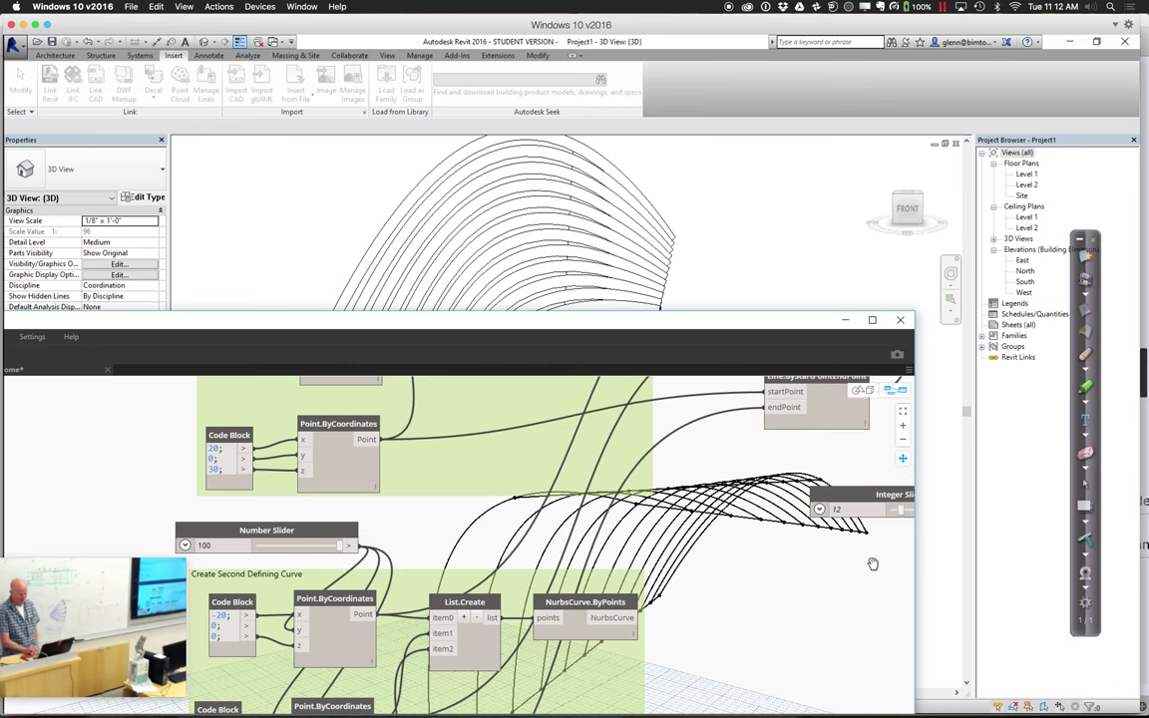
pyautogui.hscroll(10, 750, 567)
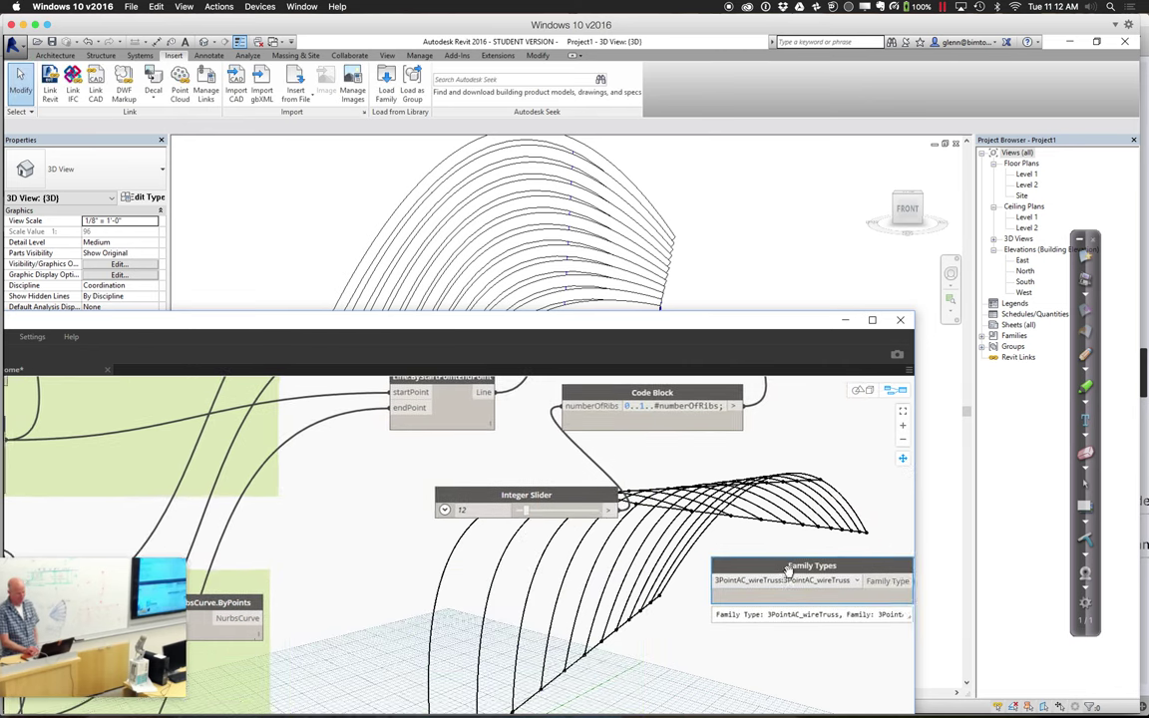
pyautogui.hscroll(3, 703, 547)
pyautogui.scroll(3, 703, 547)
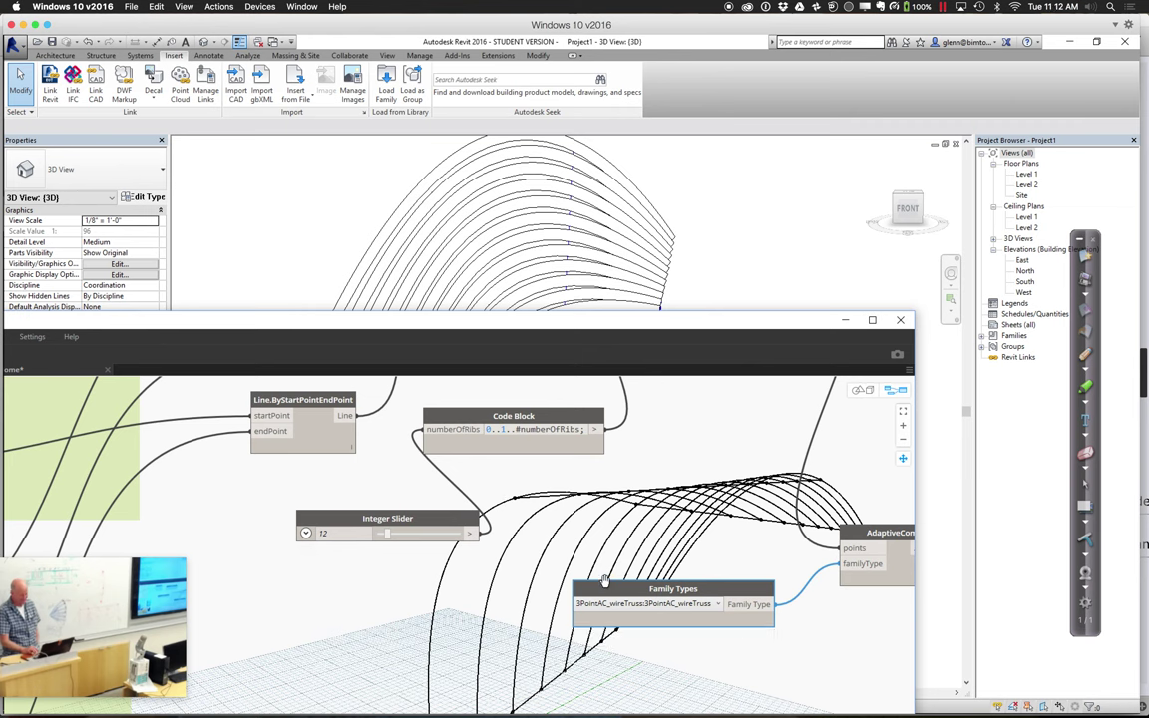
pyautogui.click(704, 606)
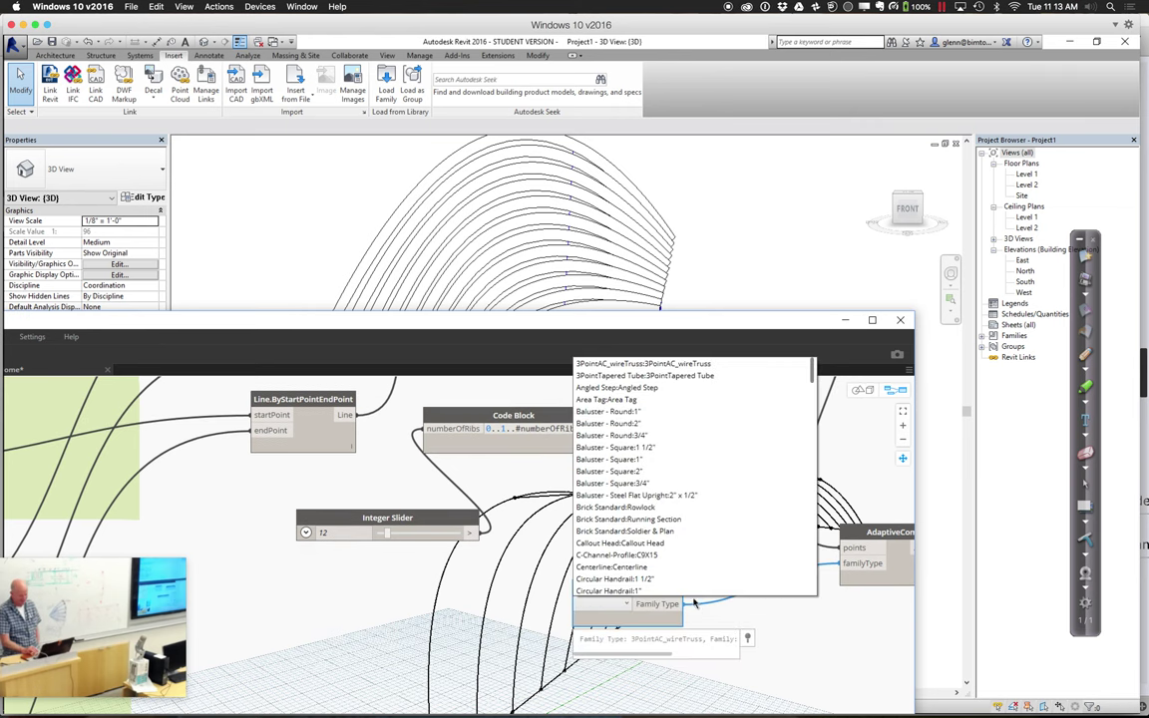
pyautogui.click(663, 363)
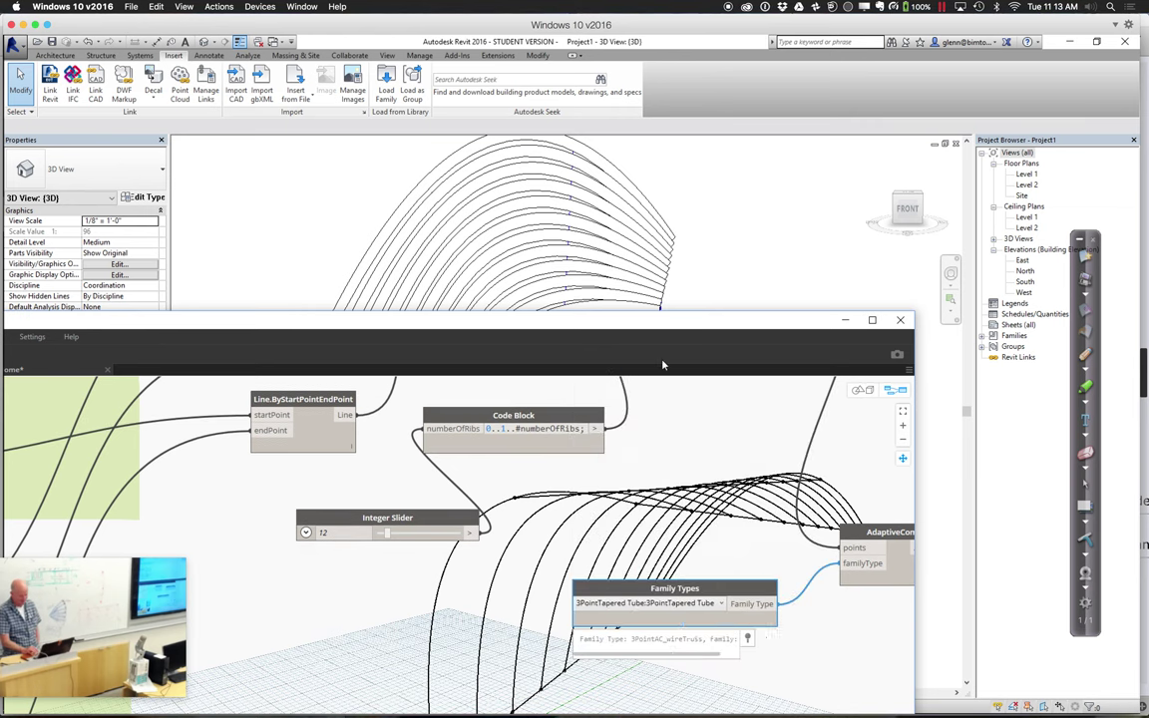
# - Uncover the Revit 3D view and orbit around the placed tapered tubes to inspect them from the front right
pyautogui.moveTo(646, 325); pyautogui.dragTo(641, 462)
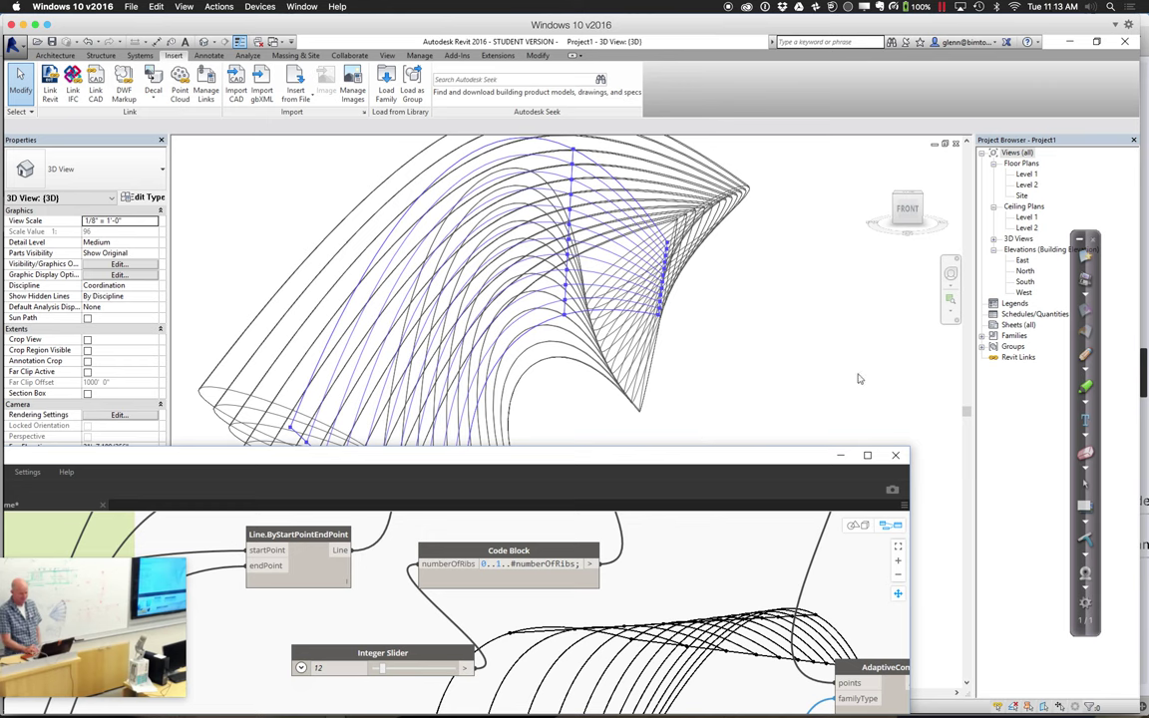
pyautogui.click(951, 279)
pyautogui.moveTo(803, 289); pyautogui.dragTo(677, 283)
pyautogui.moveTo(639, 458); pyautogui.dragTo(796, 612)
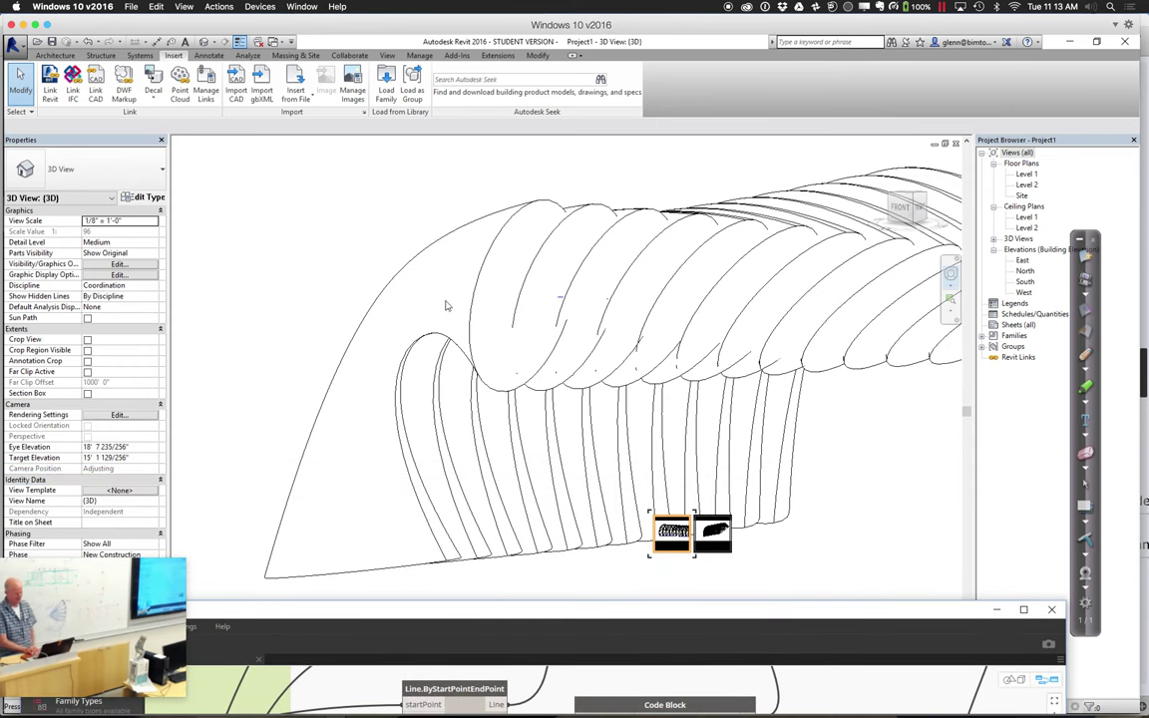
pyautogui.click(24, 88)
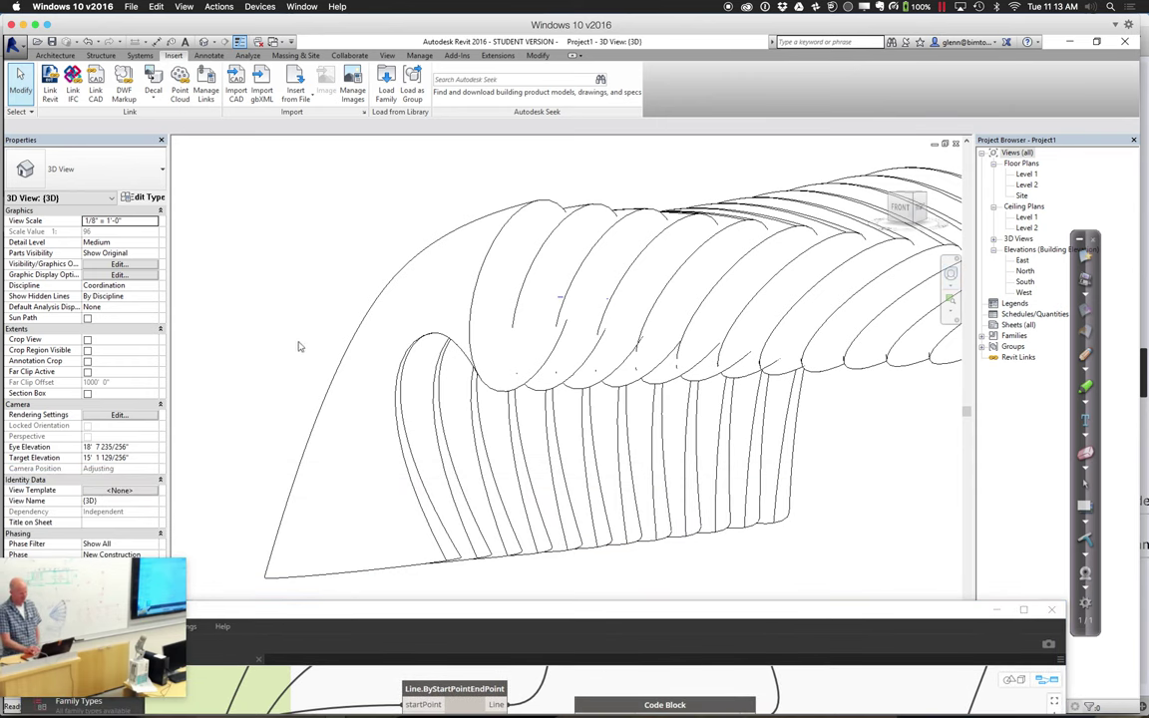
# - Check the instance and type properties of the front tapered tube without changing them, and clear the selection
pyautogui.click(343, 354)
pyautogui.click(344, 357)
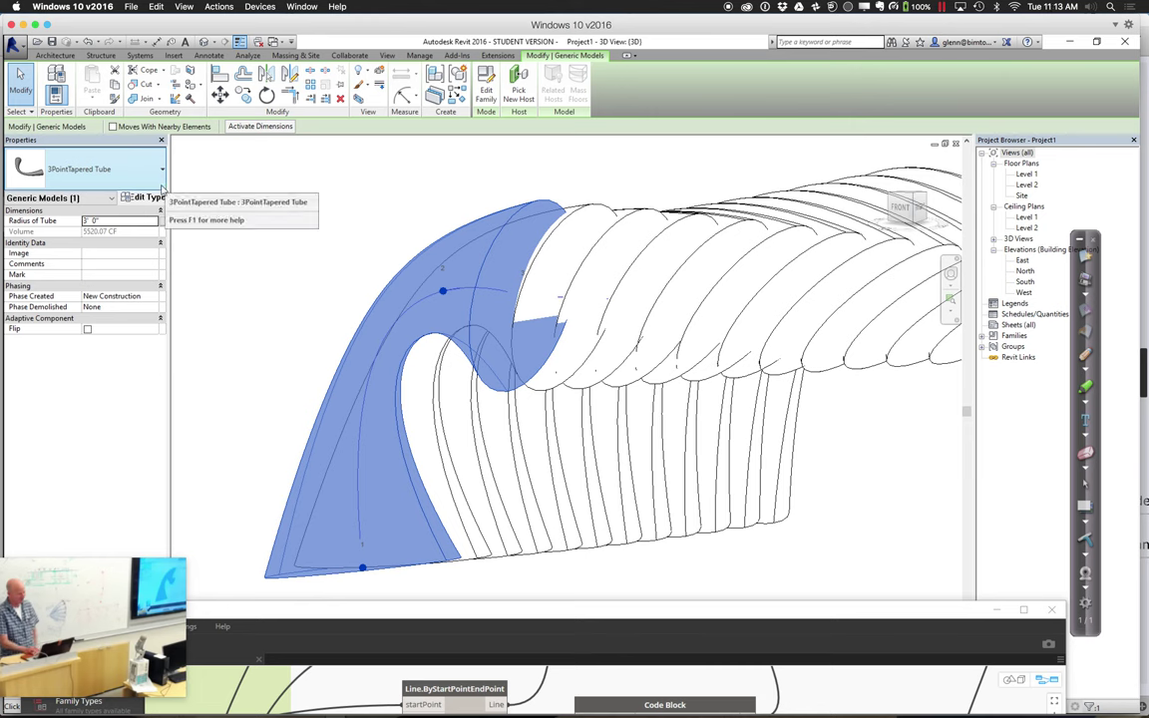
pyautogui.click(151, 198)
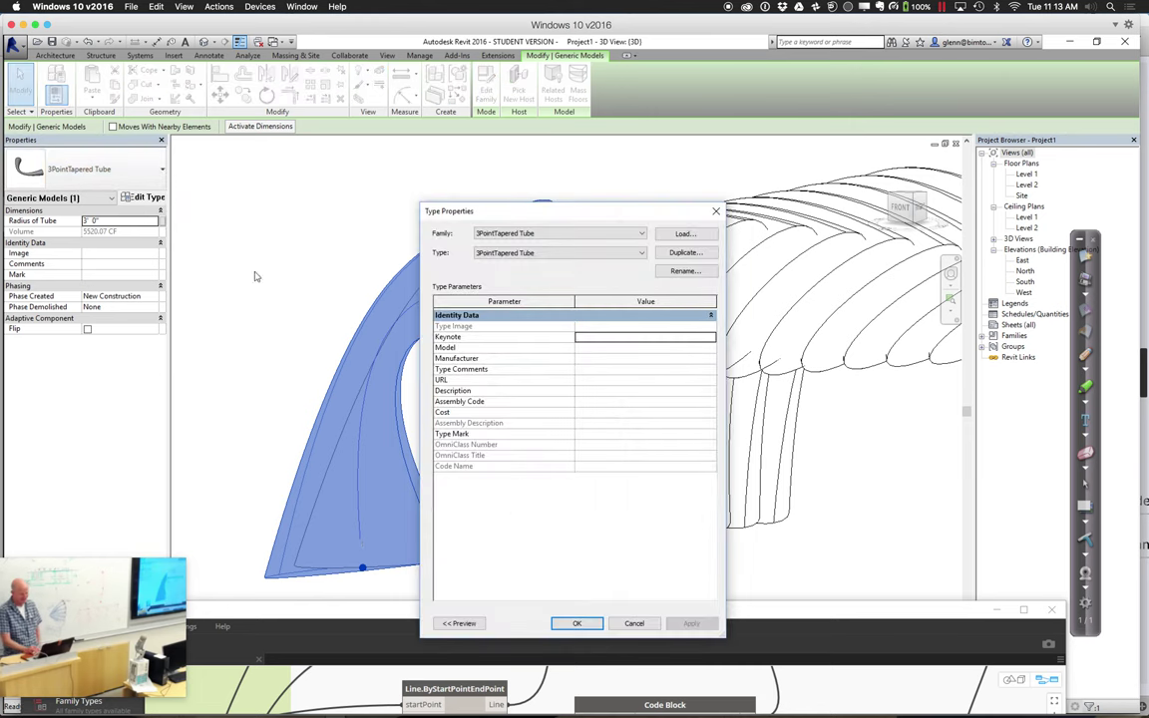
pyautogui.click(638, 622)
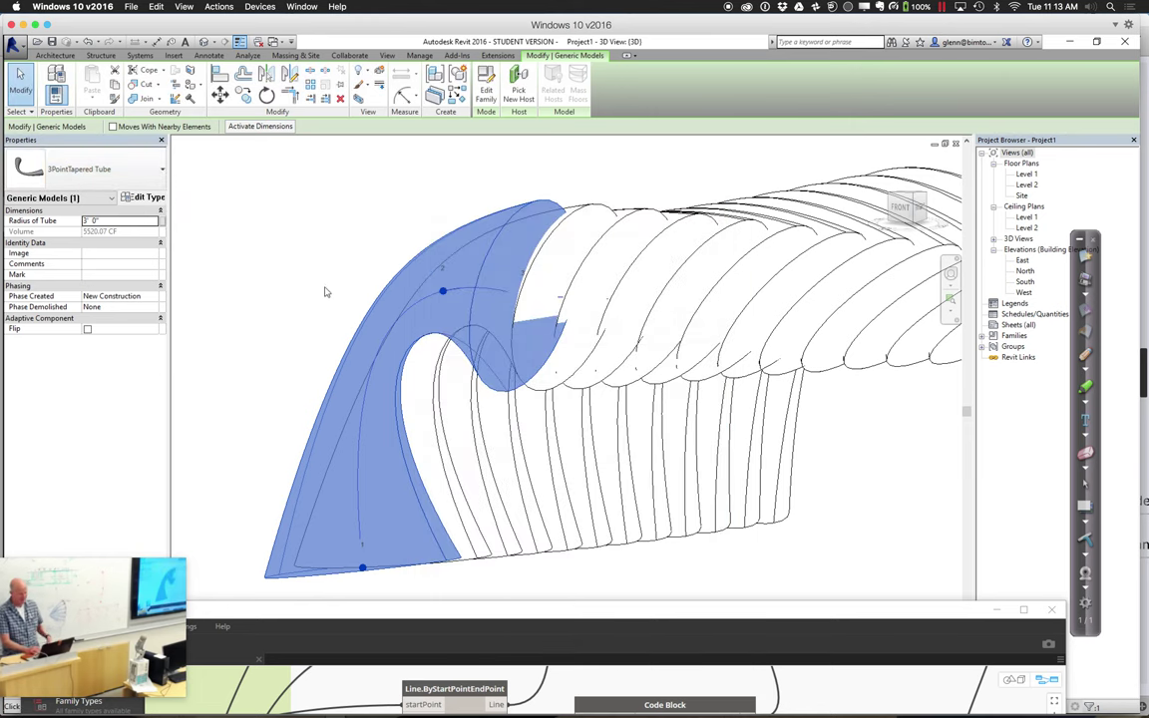
pyautogui.click(322, 296)
# - Fit the model in the view, select all the tapered tubes and set their Radius of Tube to 1' 0"
pyautogui.press('z')
pyautogui.press('f')
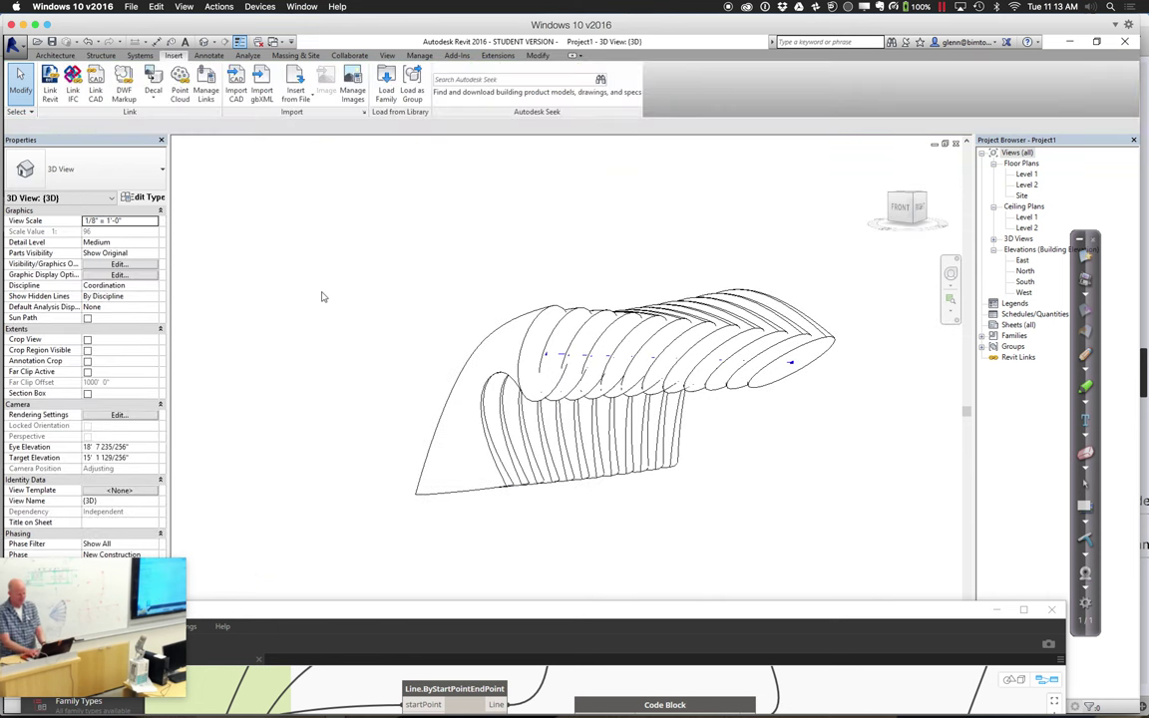
pyautogui.moveTo(322, 296); pyautogui.dragTo(407, 276)
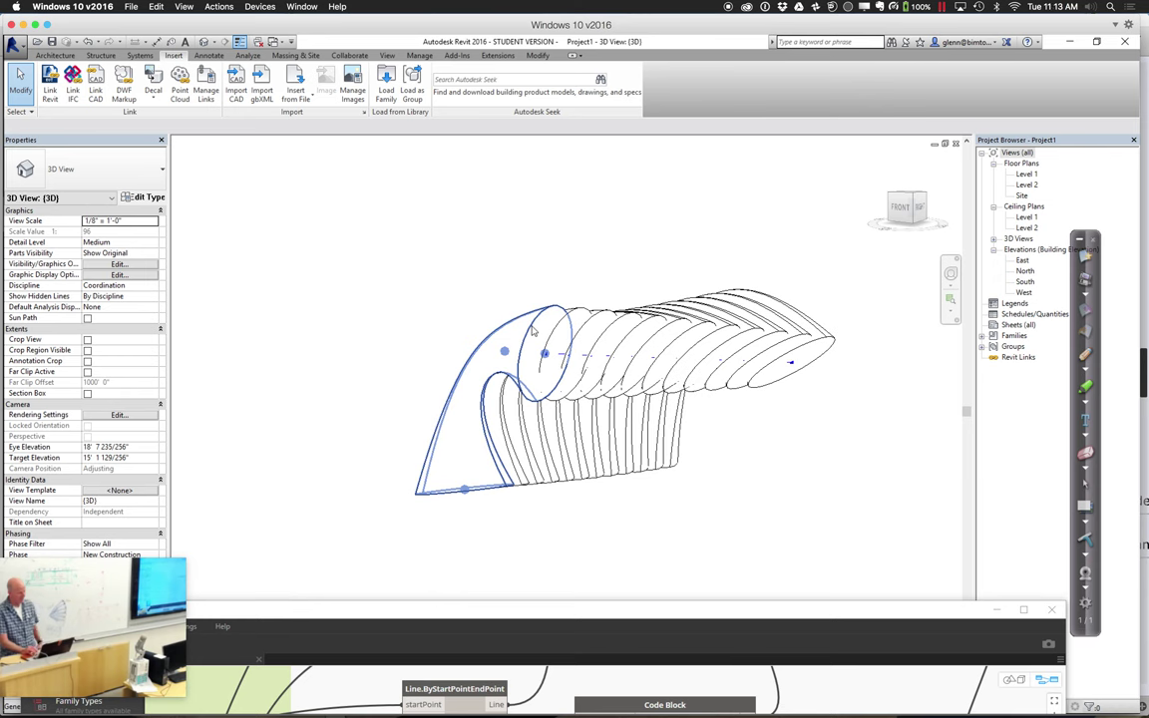
pyautogui.moveTo(325, 222)
pyautogui.mouseDown()
pyautogui.moveTo(792, 425)
pyautogui.moveTo(832, 516)
pyautogui.moveTo(862, 534)
pyautogui.mouseUp()
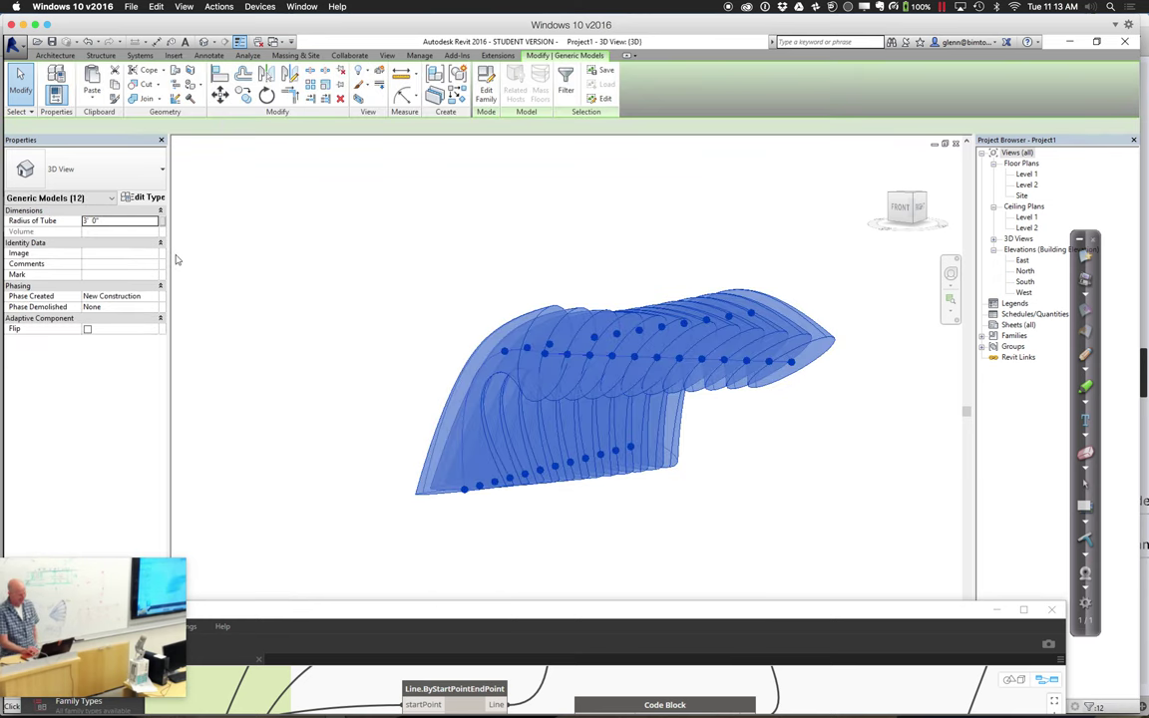
pyautogui.click(136, 220)
pyautogui.write('1')
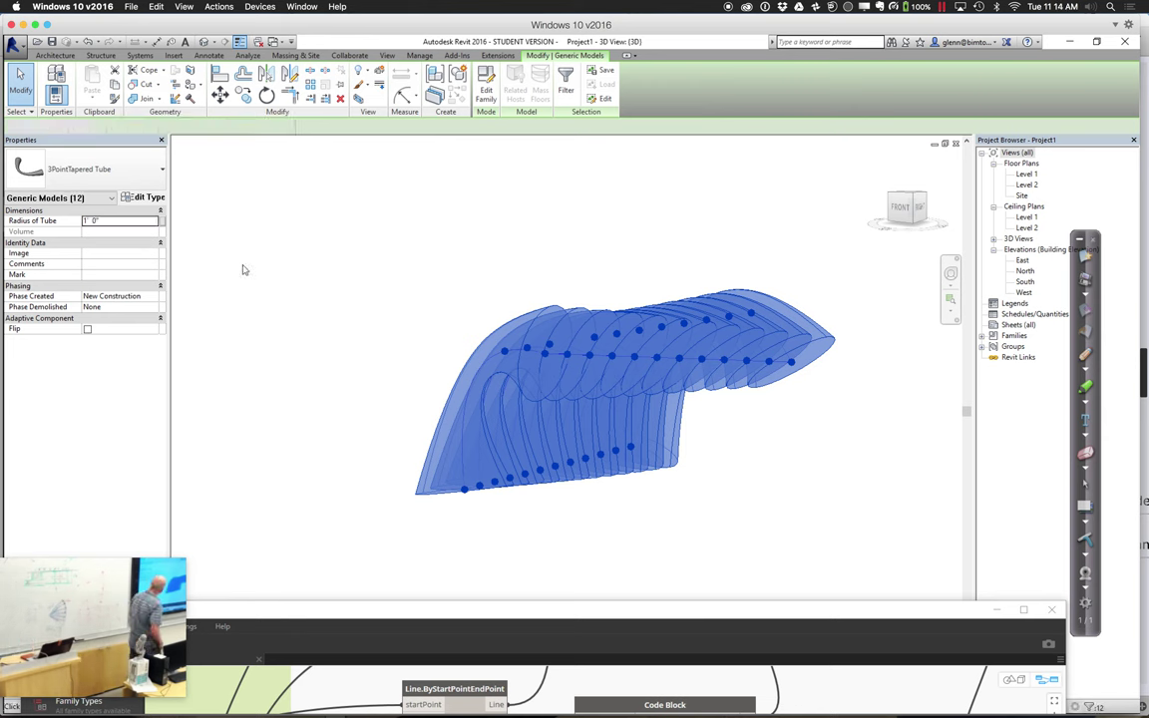
pyautogui.click(242, 269)
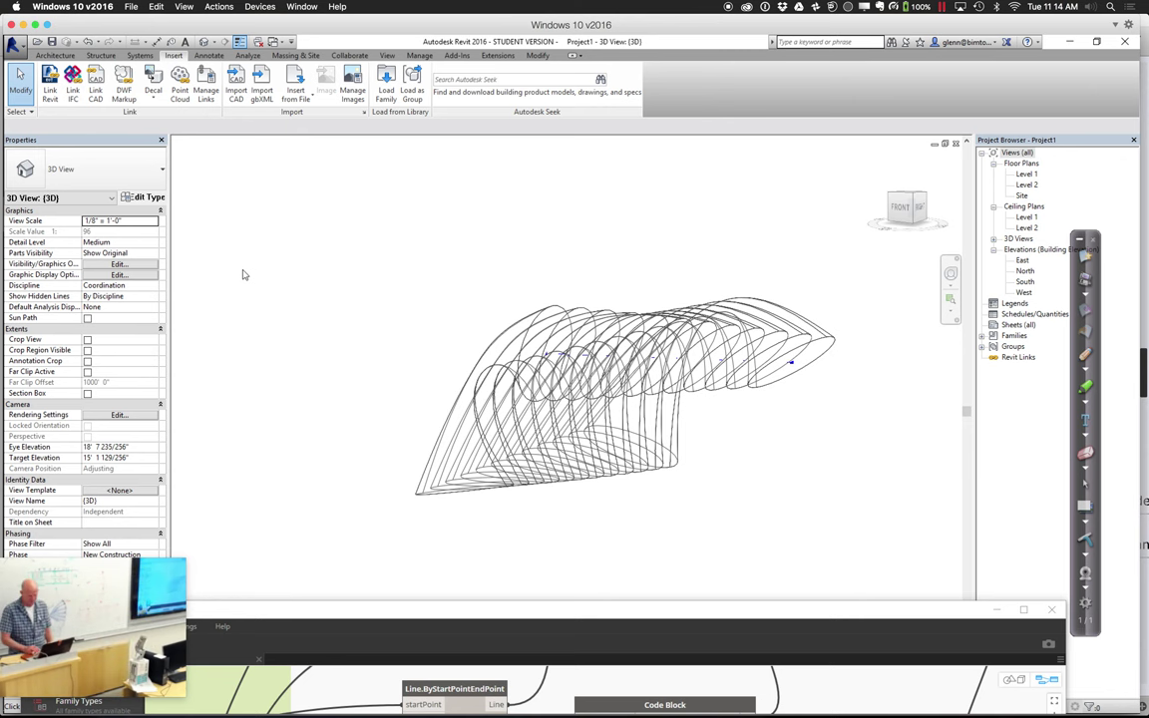
# - Check the front tube's properties in Revit, and review the Dynamo graph around the Line.ByStartPointEndPoint nodes
pyautogui.click(445, 488)
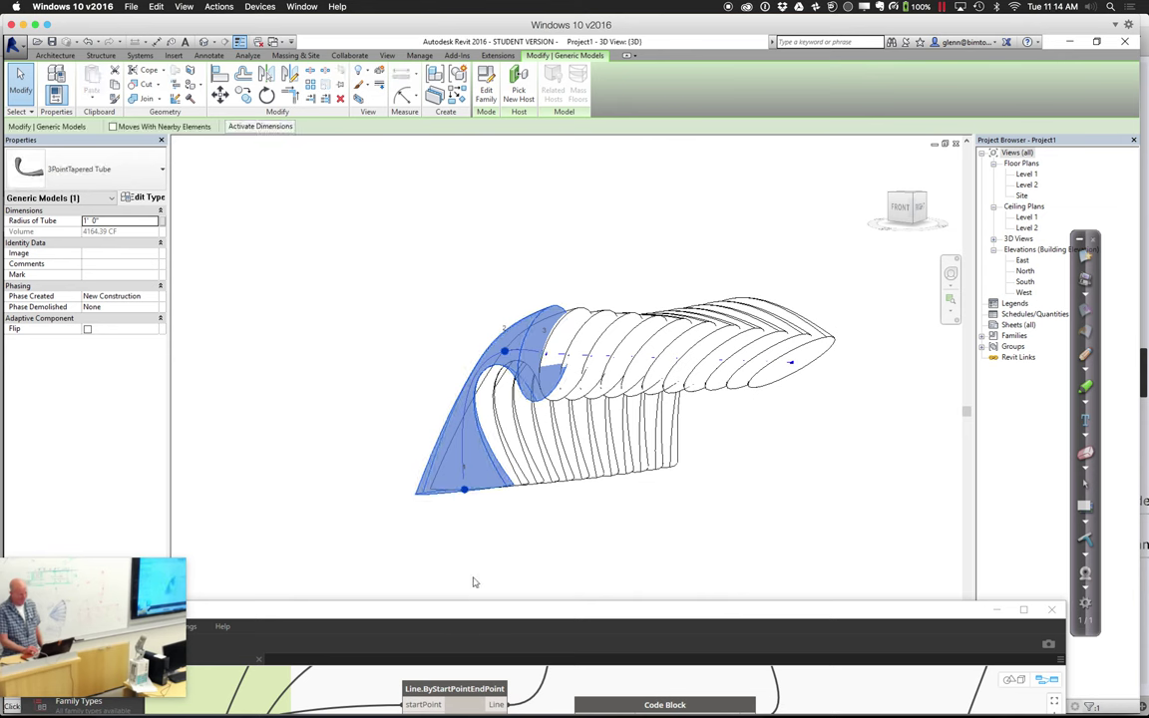
pyautogui.moveTo(517, 613); pyautogui.dragTo(564, 84)
pyautogui.click(1099, 217)
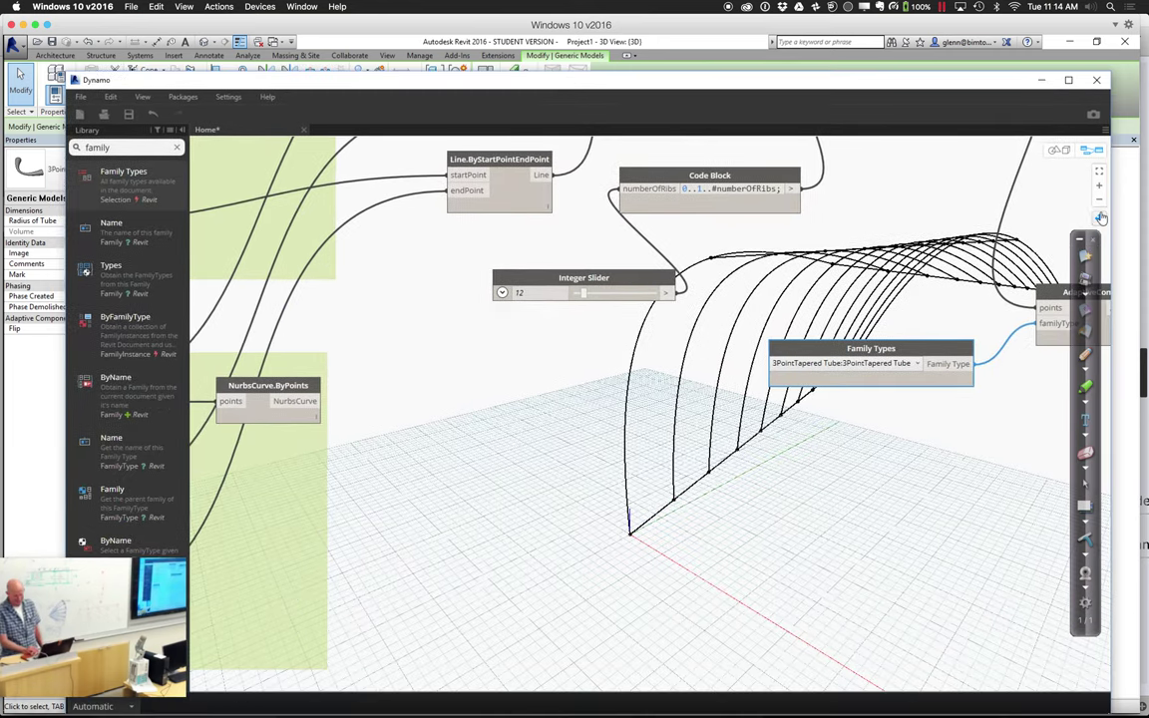
pyautogui.moveTo(439, 384); pyautogui.dragTo(494, 405)
# - Back in Revit, open the front tube's 3PointTapered Tube family for editing and uncover its 3D view
pyautogui.moveTo(434, 85); pyautogui.dragTo(417, 539)
pyautogui.click(424, 372)
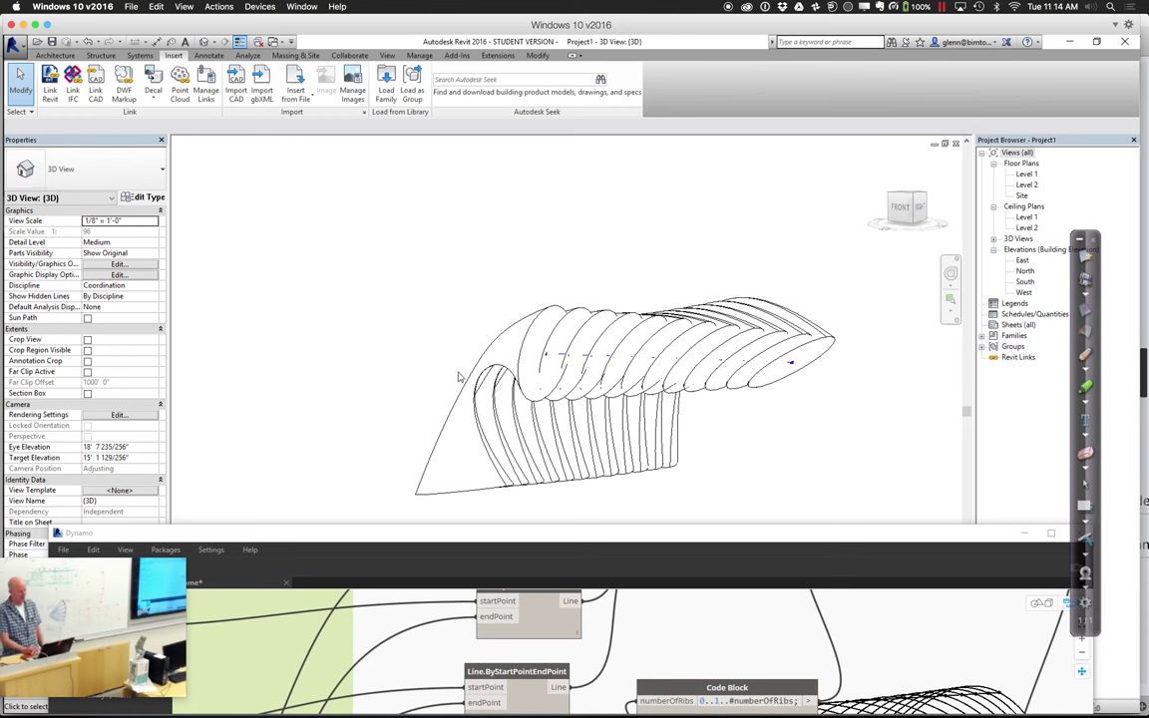
pyautogui.click(469, 382)
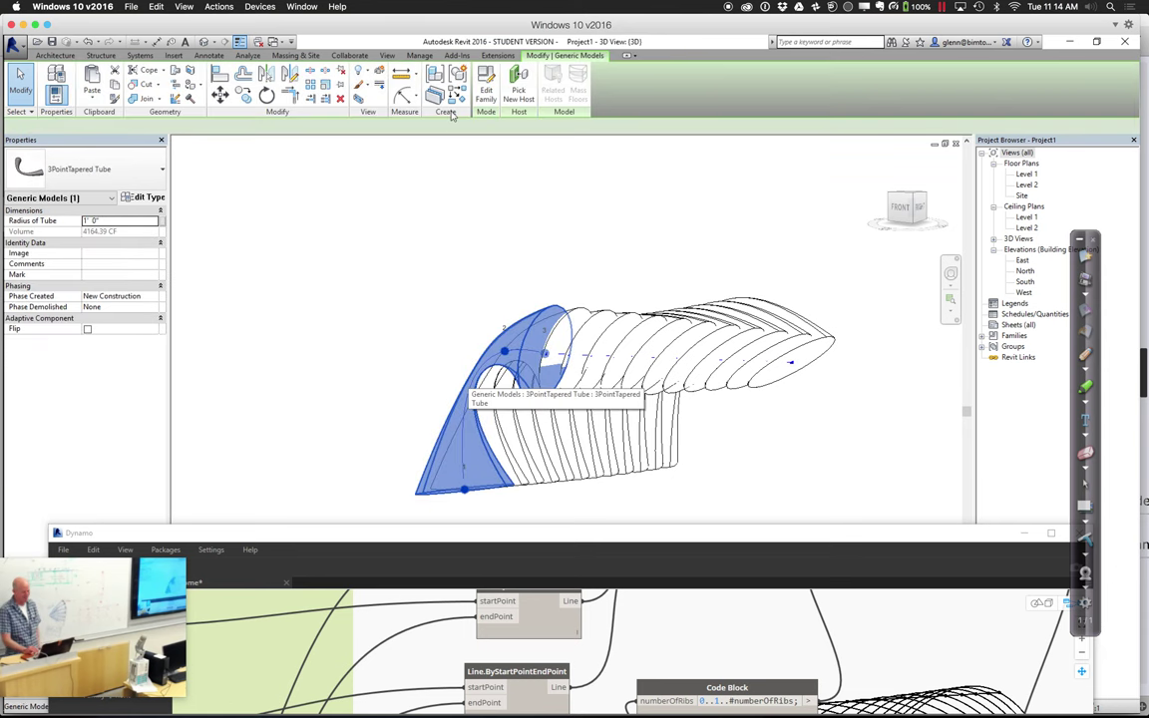
pyautogui.click(485, 100)
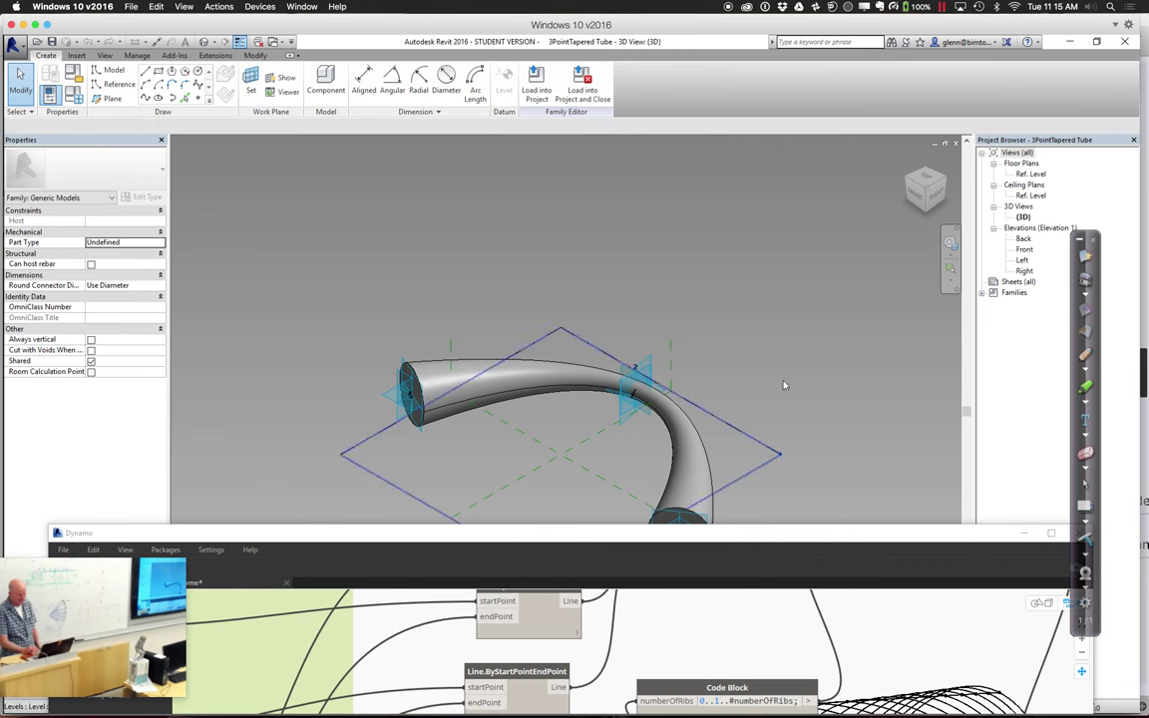
pyautogui.moveTo(833, 534); pyautogui.dragTo(795, 633)
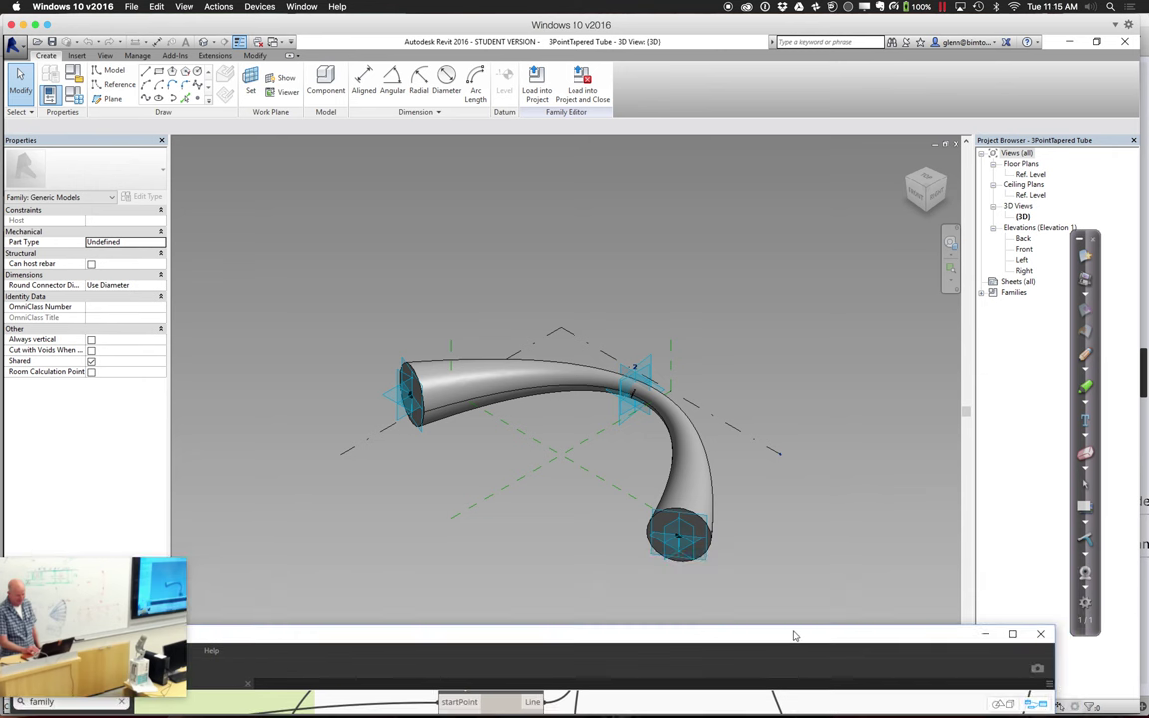
# - Turn on X-Ray for the tube form and check the circular end profile at adaptive point 1
pyautogui.click(706, 476)
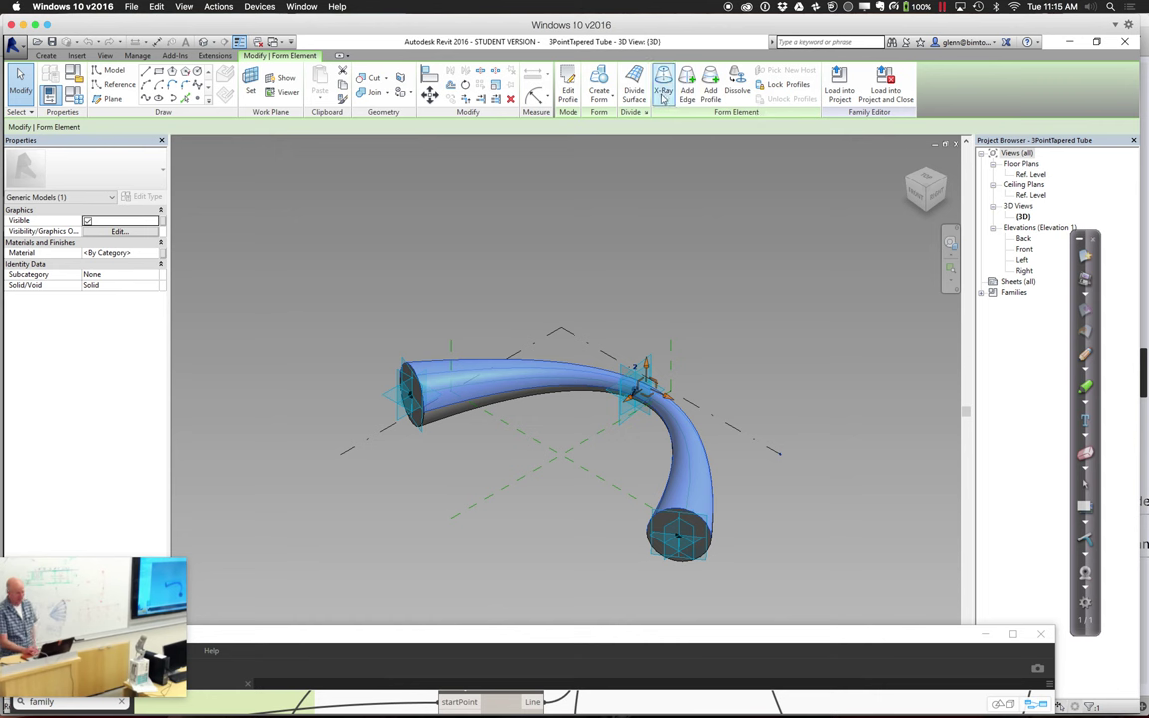
pyautogui.click(663, 92)
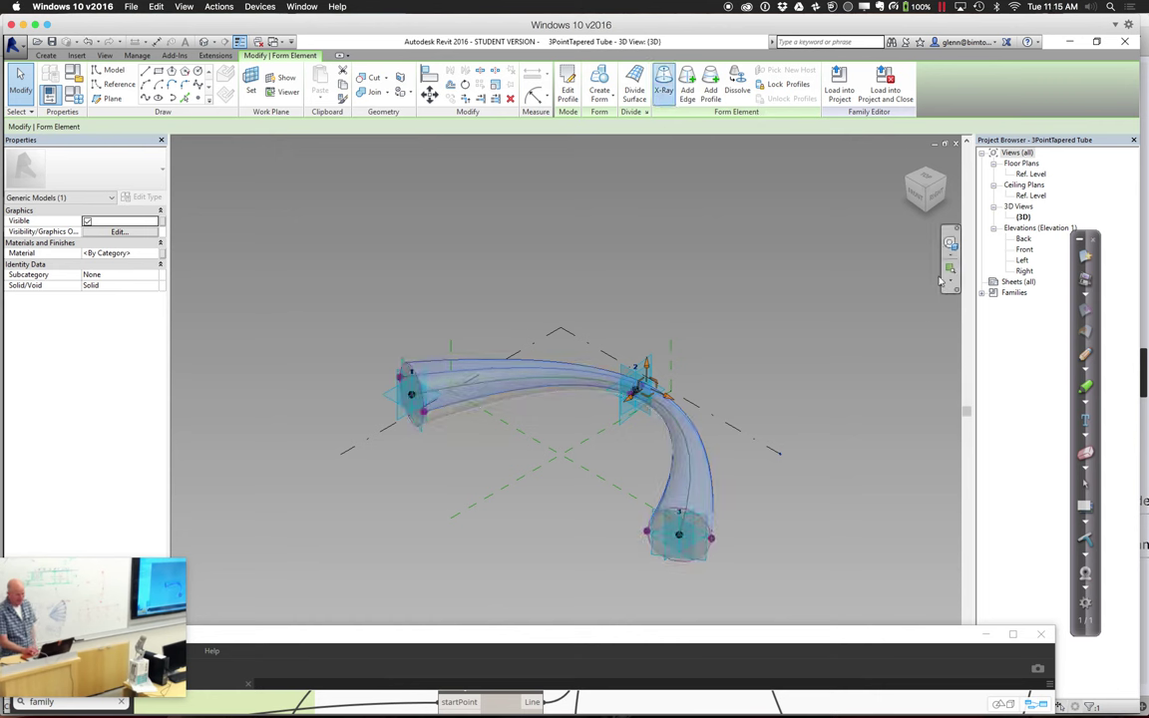
pyautogui.moveTo(382, 357); pyautogui.dragTo(472, 454)
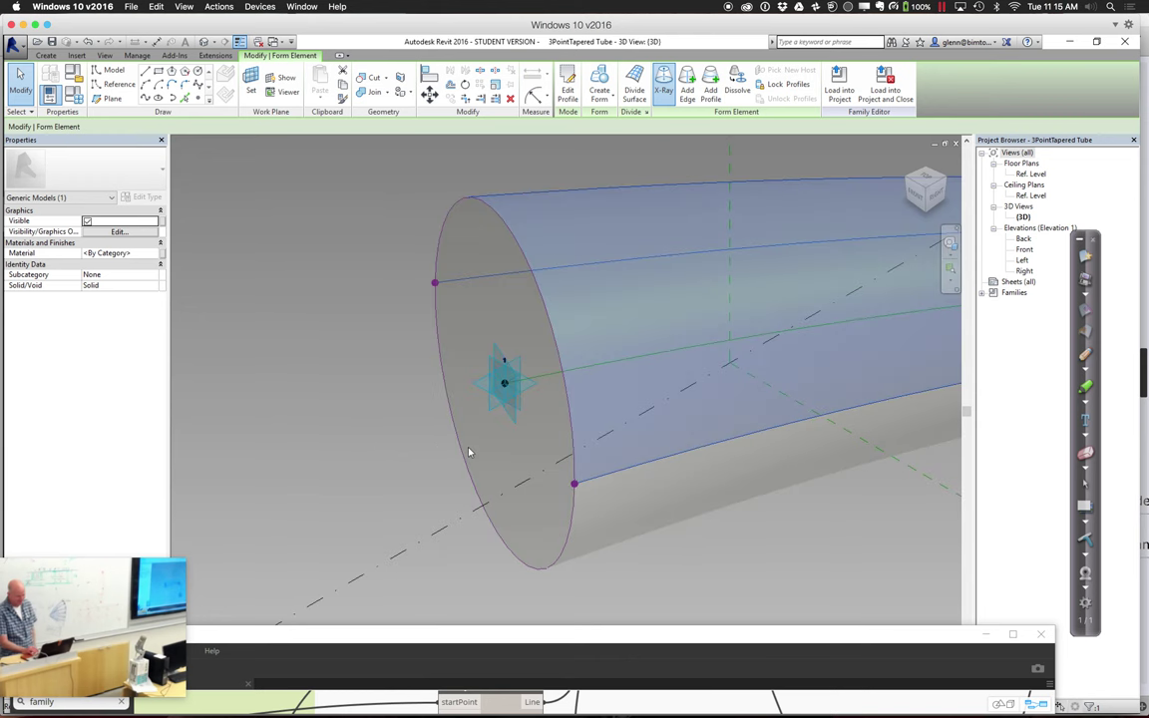
pyautogui.click(546, 324)
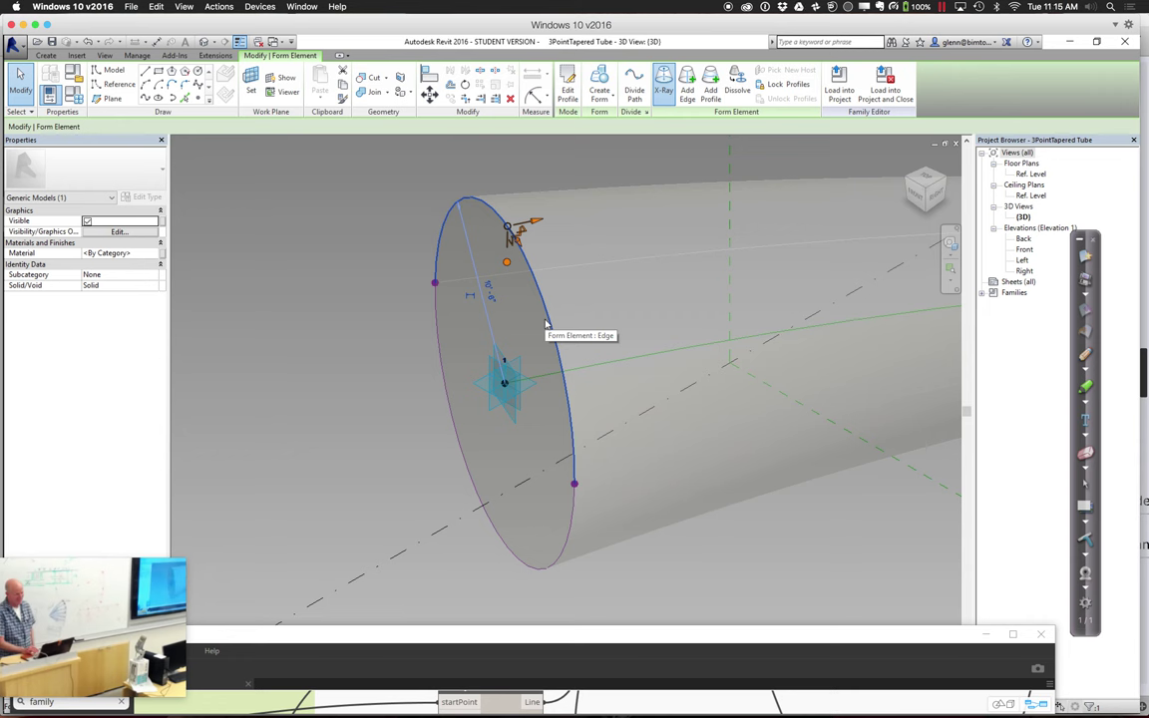
pyautogui.click(361, 370)
pyautogui.scroll(-5, 360, 370)
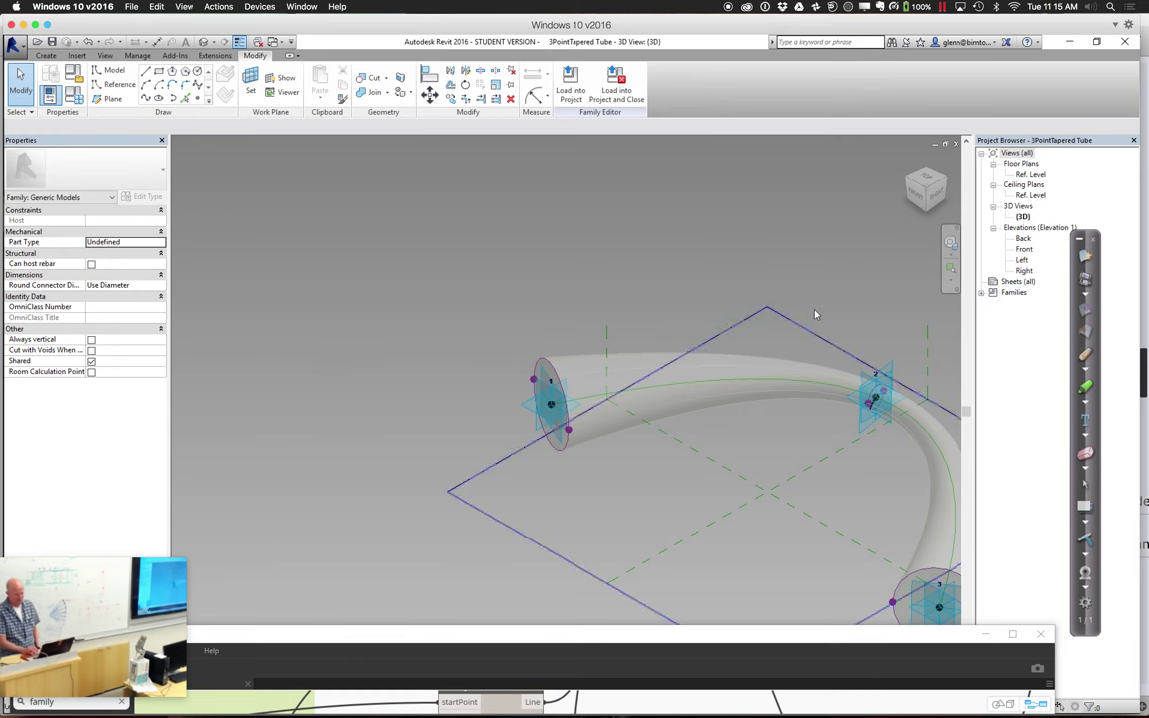
# - Examine the middle profile at adaptive point 2 and its labelled radius dimension
pyautogui.click(949, 267)
pyautogui.moveTo(846, 351); pyautogui.dragTo(918, 450)
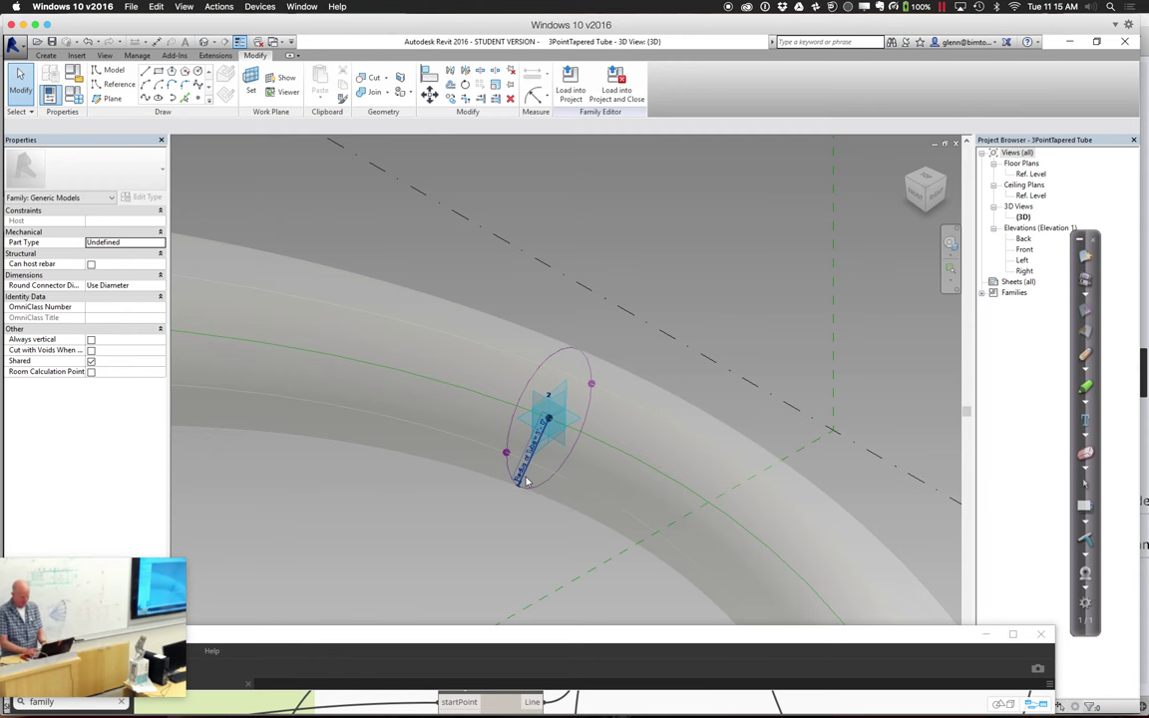
pyautogui.scroll(-2, 527, 481)
pyautogui.scroll(-3, 527, 482)
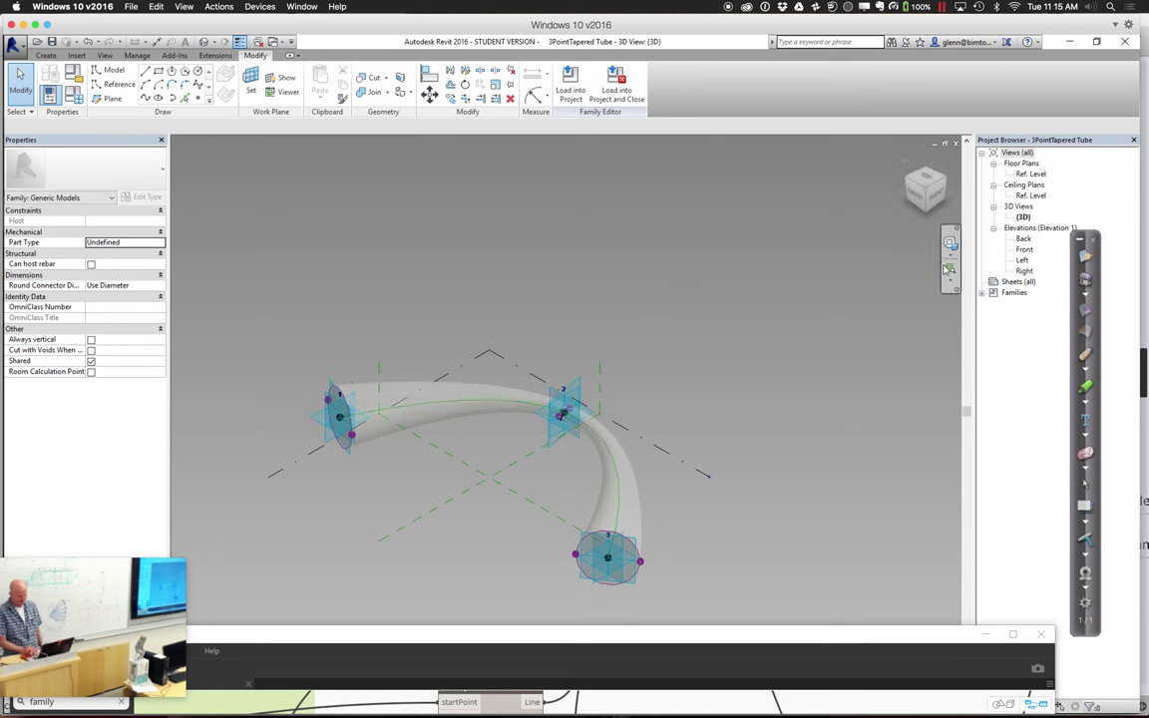
# - Add a radial dimension to the circular end profile at adaptive point 1
pyautogui.moveTo(276, 371); pyautogui.dragTo(400, 469)
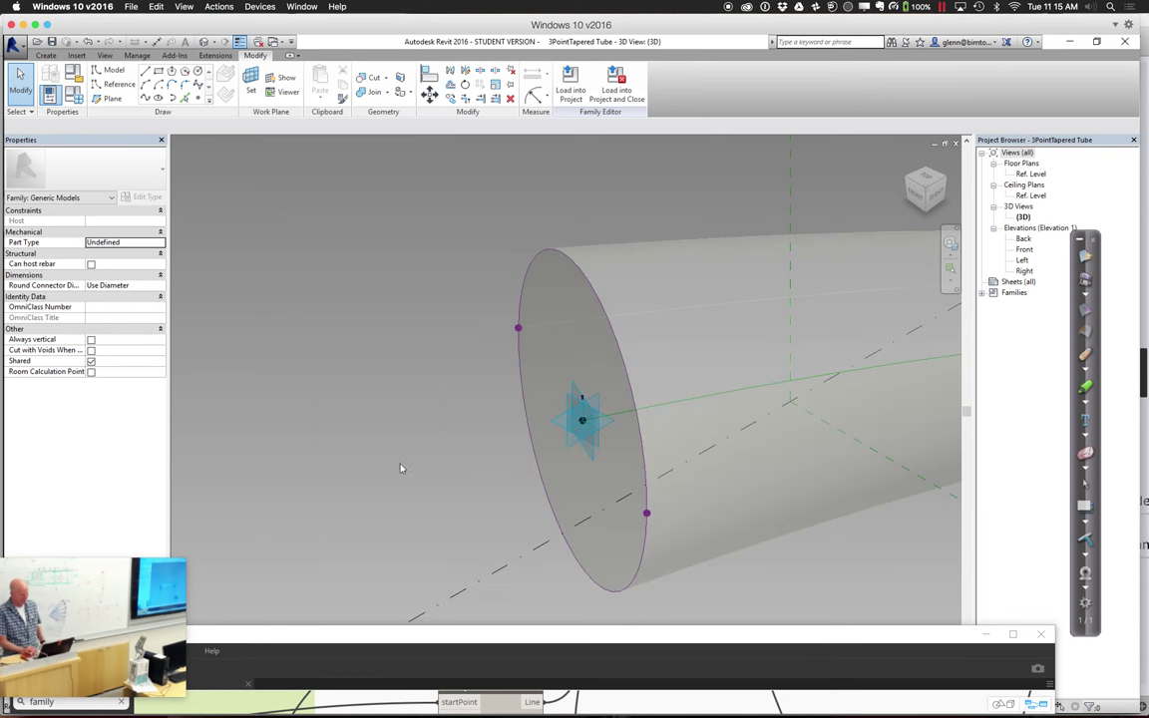
pyautogui.click(524, 280)
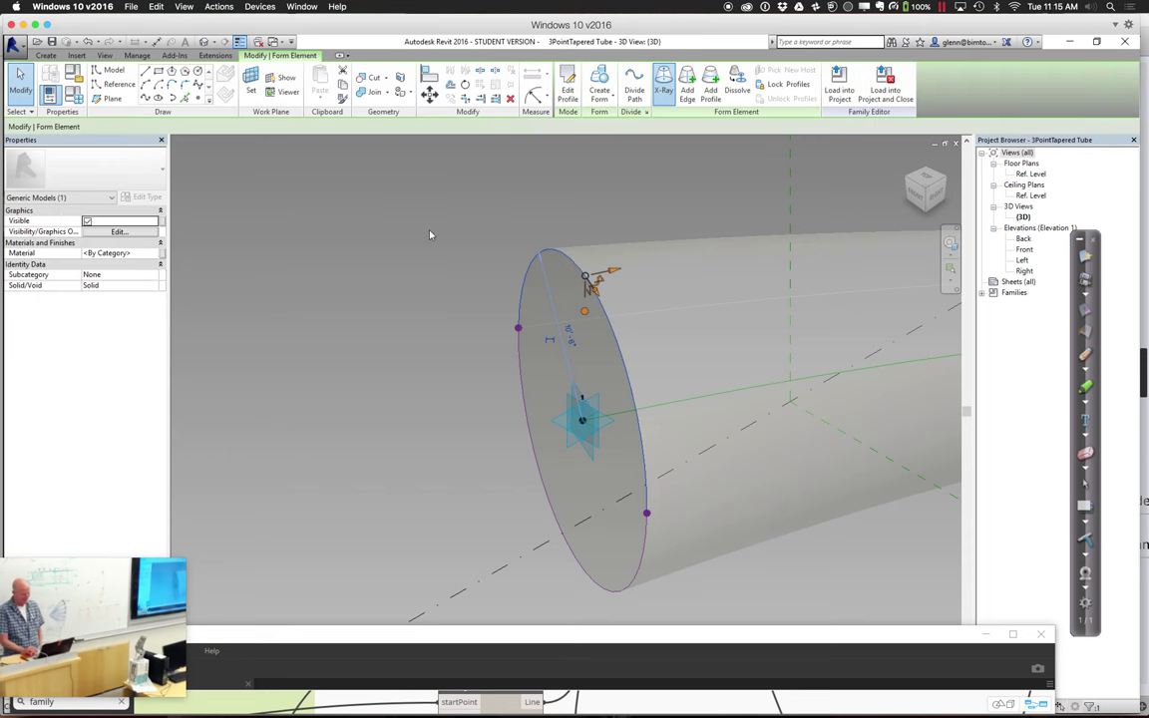
pyautogui.click(533, 95)
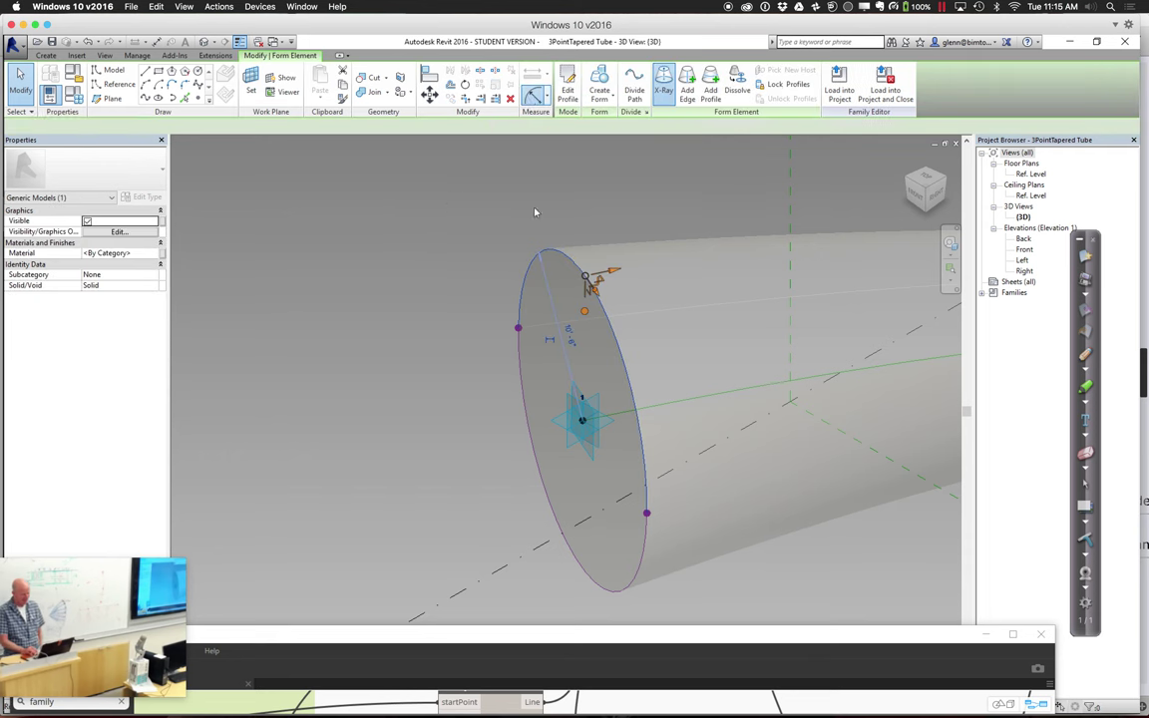
pyautogui.click(522, 261)
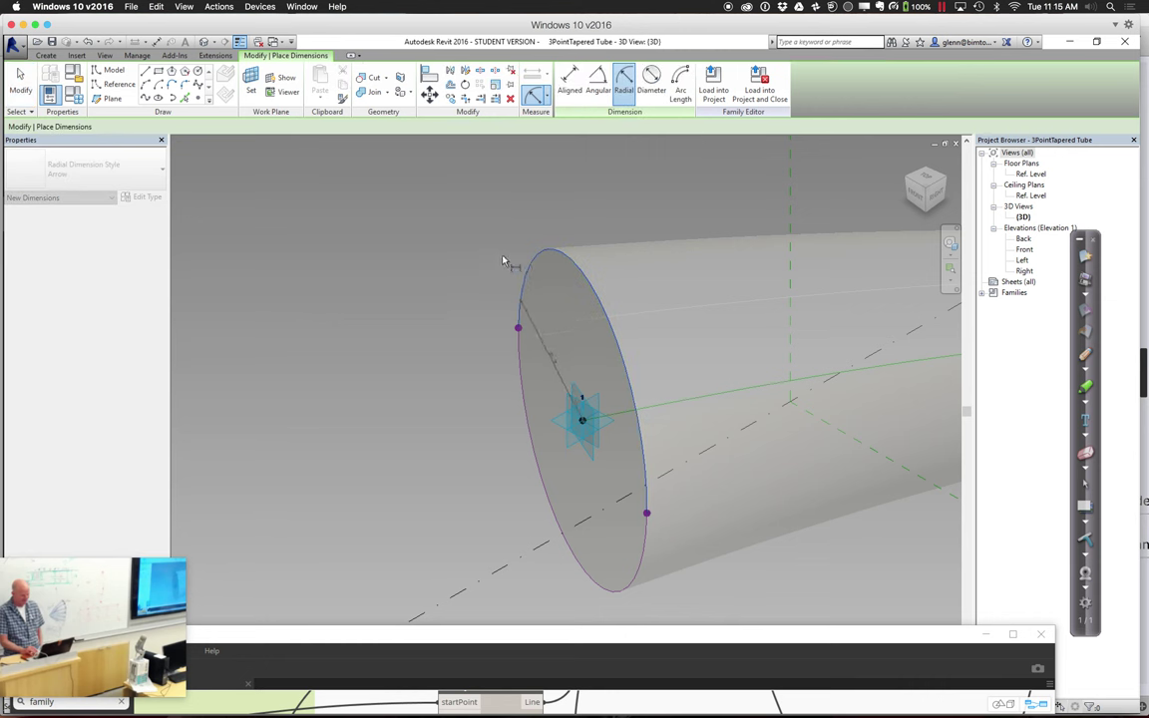
pyautogui.click(505, 242)
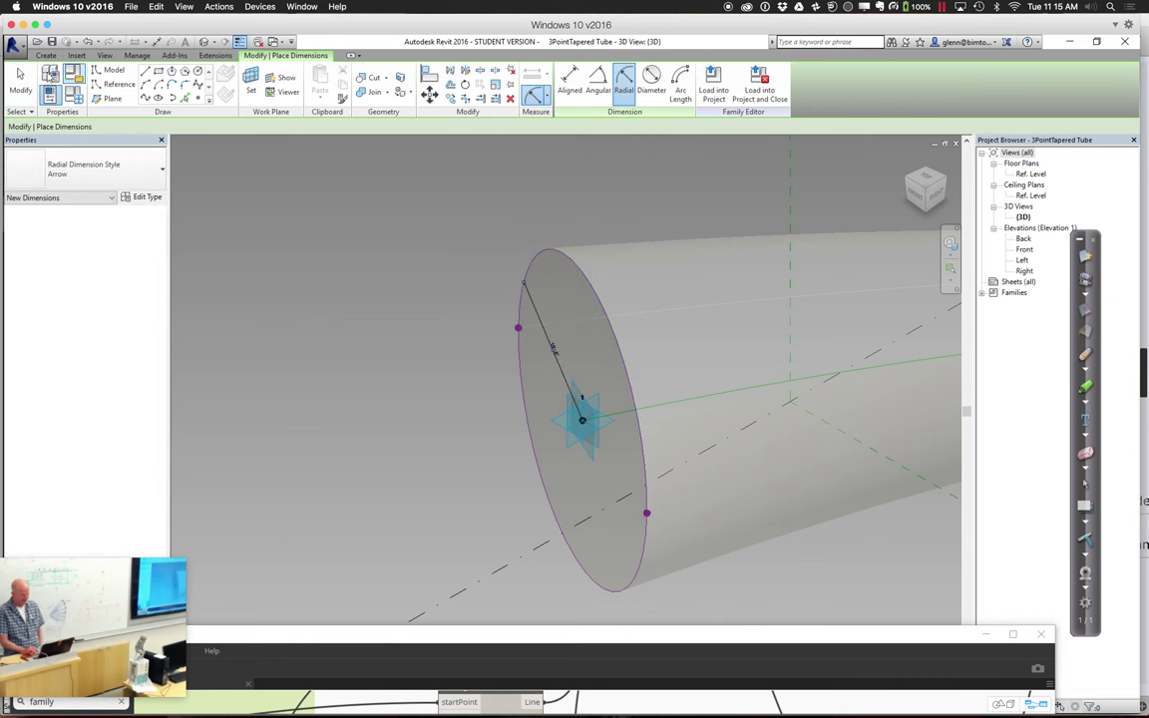
pyautogui.press('Escape')
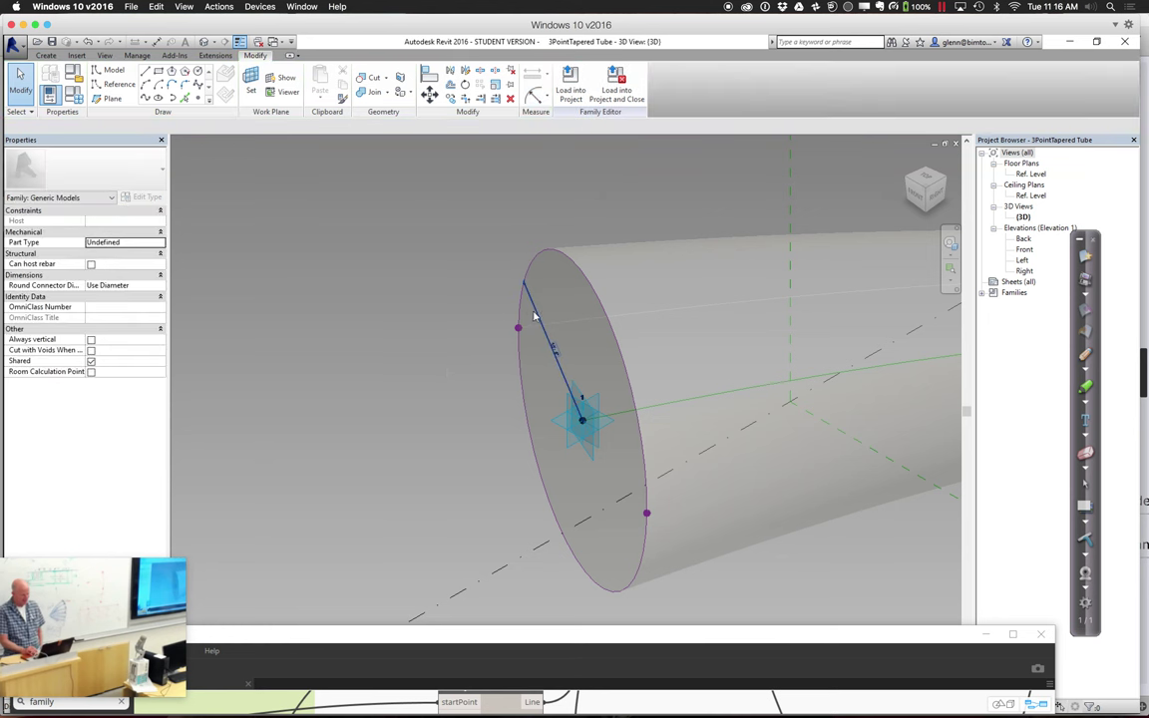
# - Label the radial dimension at point 1 with a new instance family parameter named End Radius
pyautogui.click(509, 302)
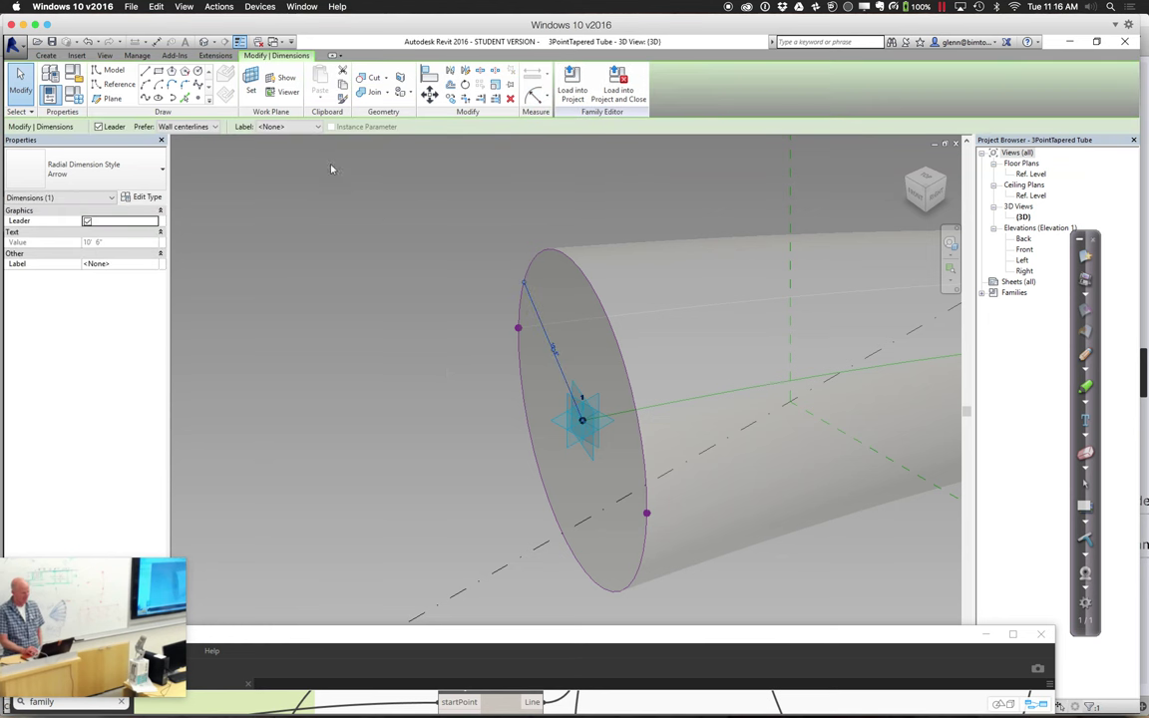
pyautogui.click(292, 128)
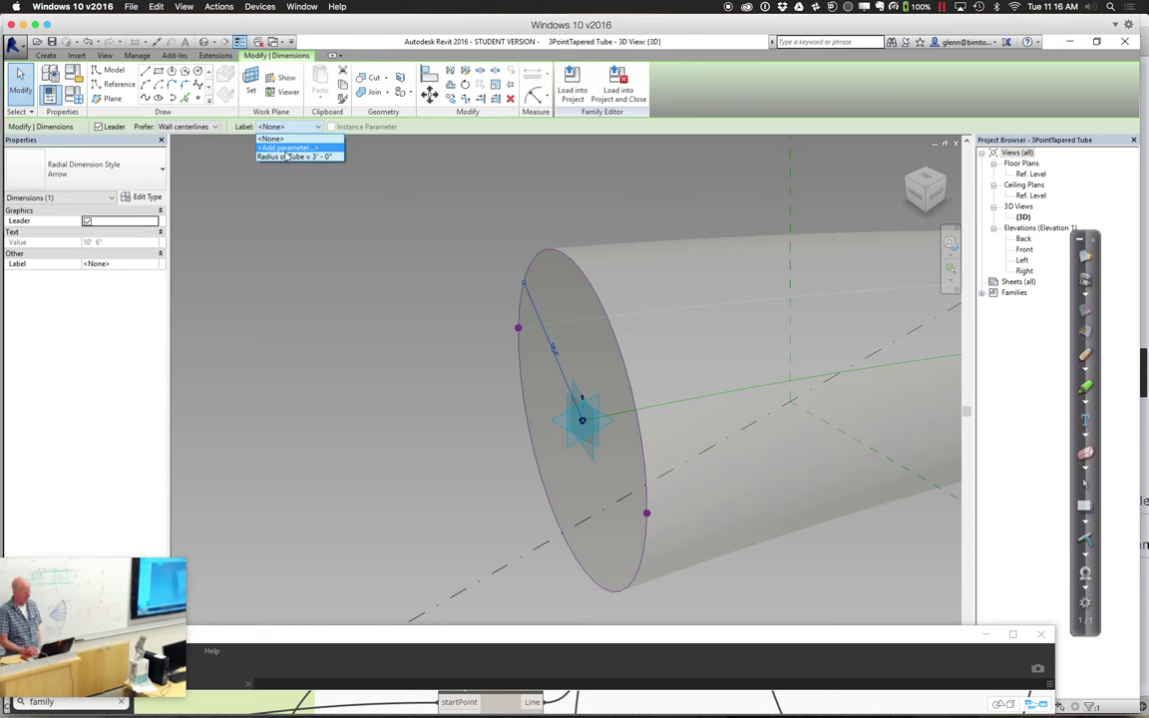
pyautogui.click(286, 149)
pyautogui.write('End Radius')
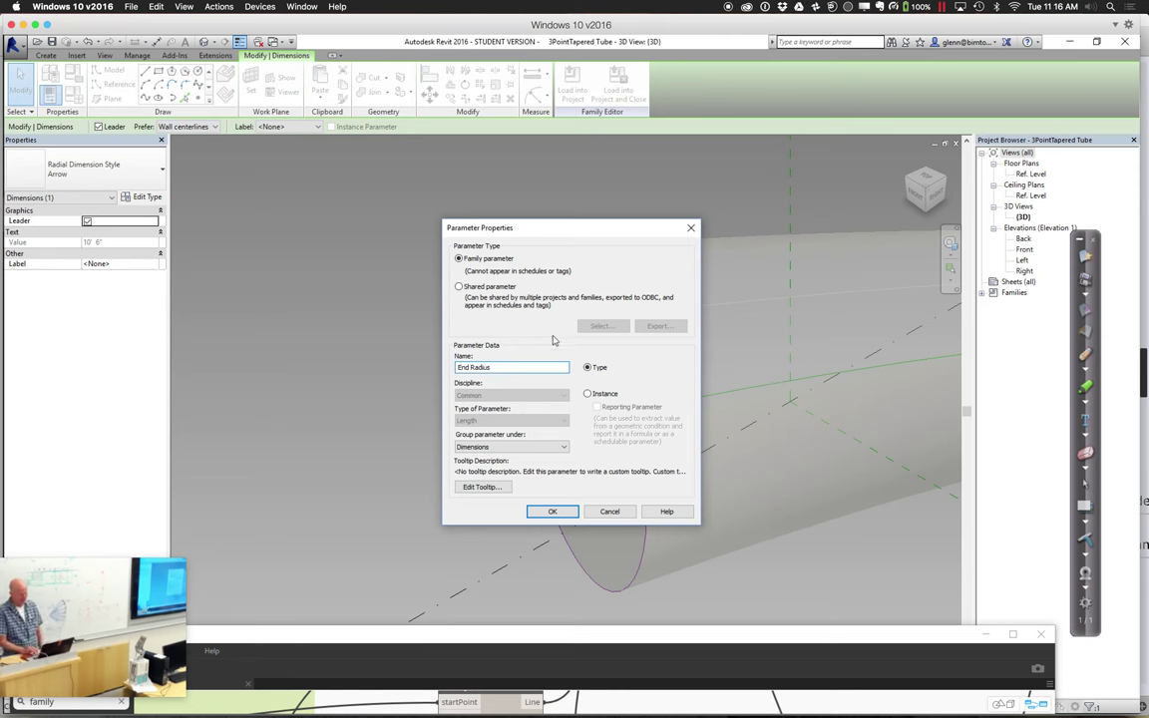
pyautogui.click(588, 394)
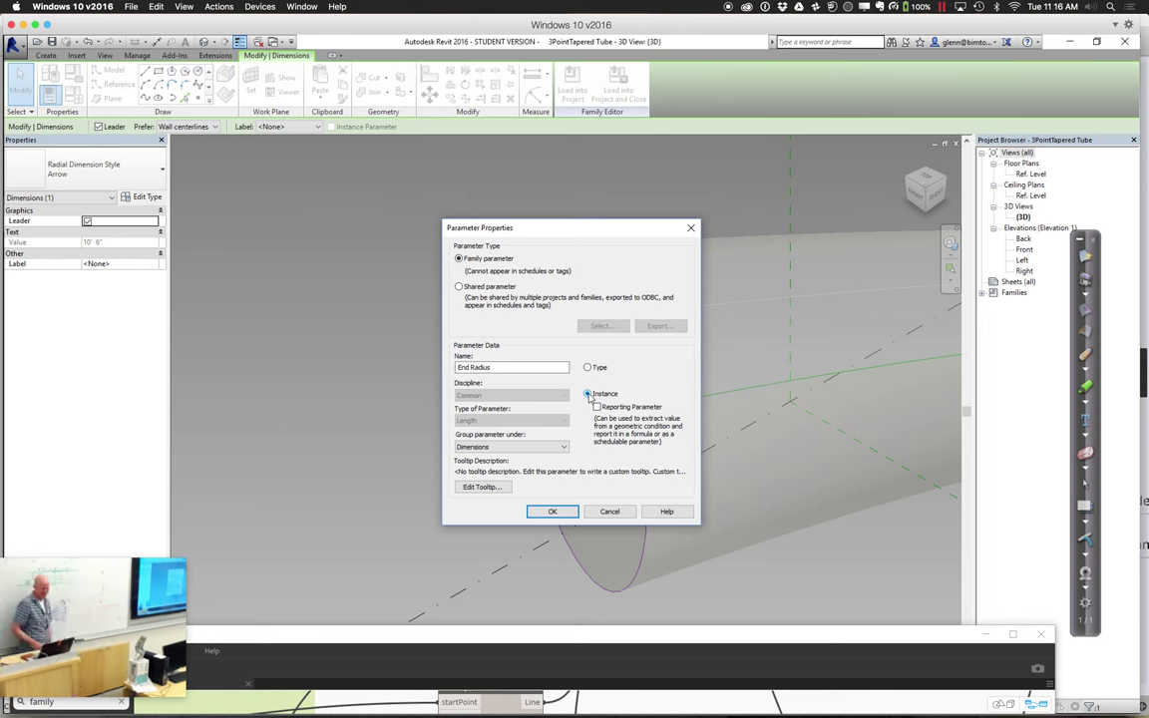
pyautogui.click(551, 512)
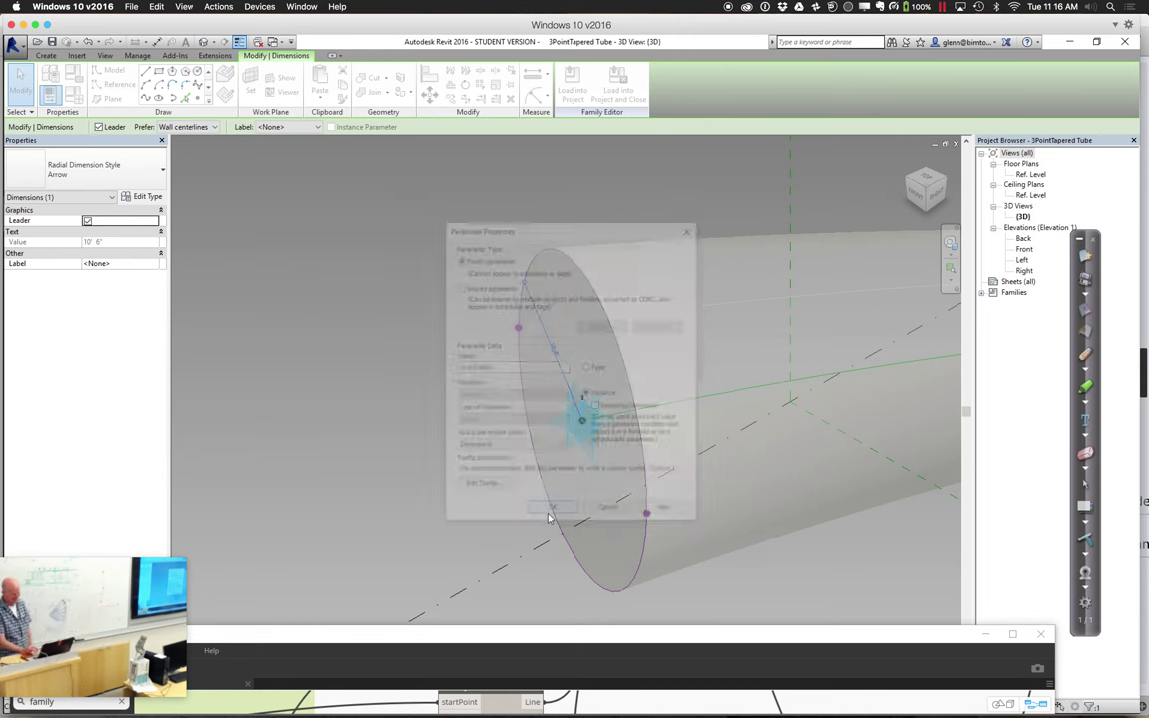
pyautogui.click(402, 471)
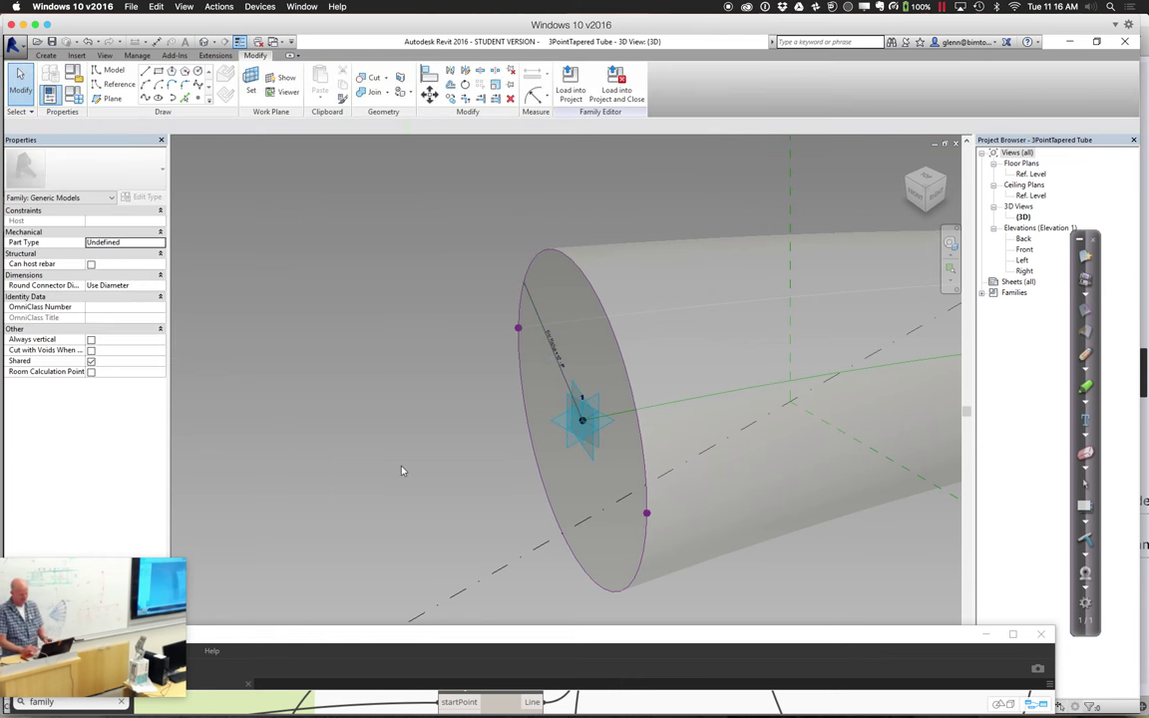
# - Make the radius dimension of the end profile at adaptive point 3 permanent and label it with End Radius
pyautogui.press('z')
pyautogui.press('f')
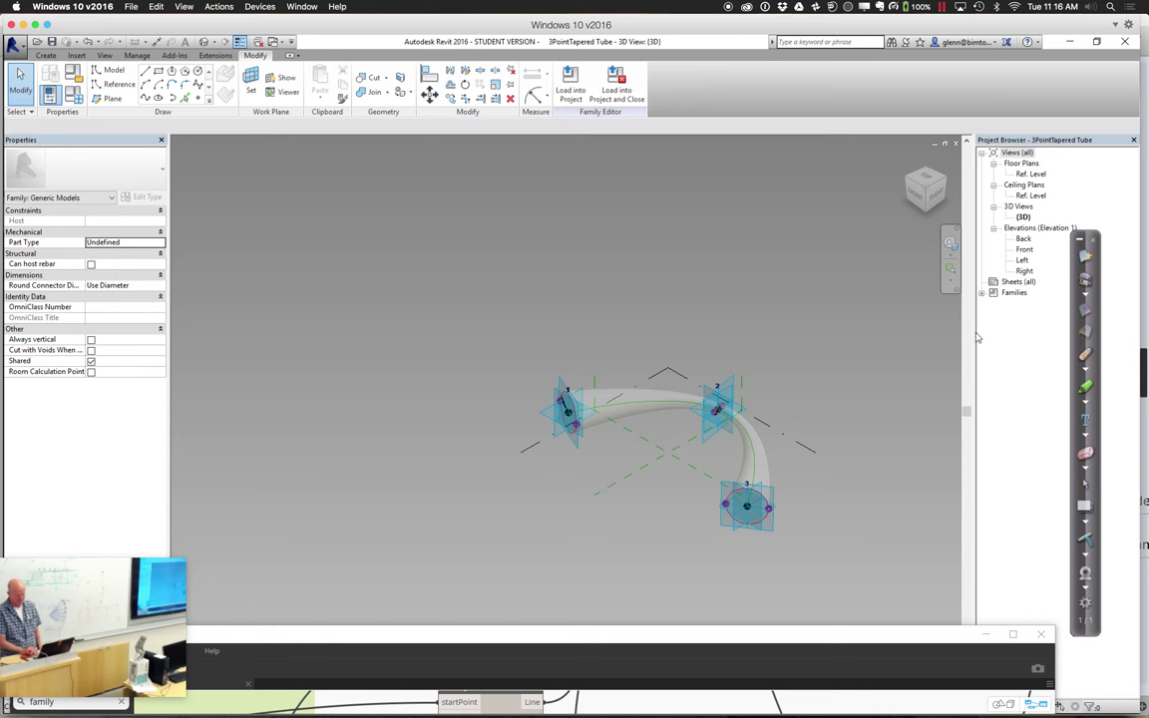
pyautogui.moveTo(708, 471); pyautogui.dragTo(787, 548)
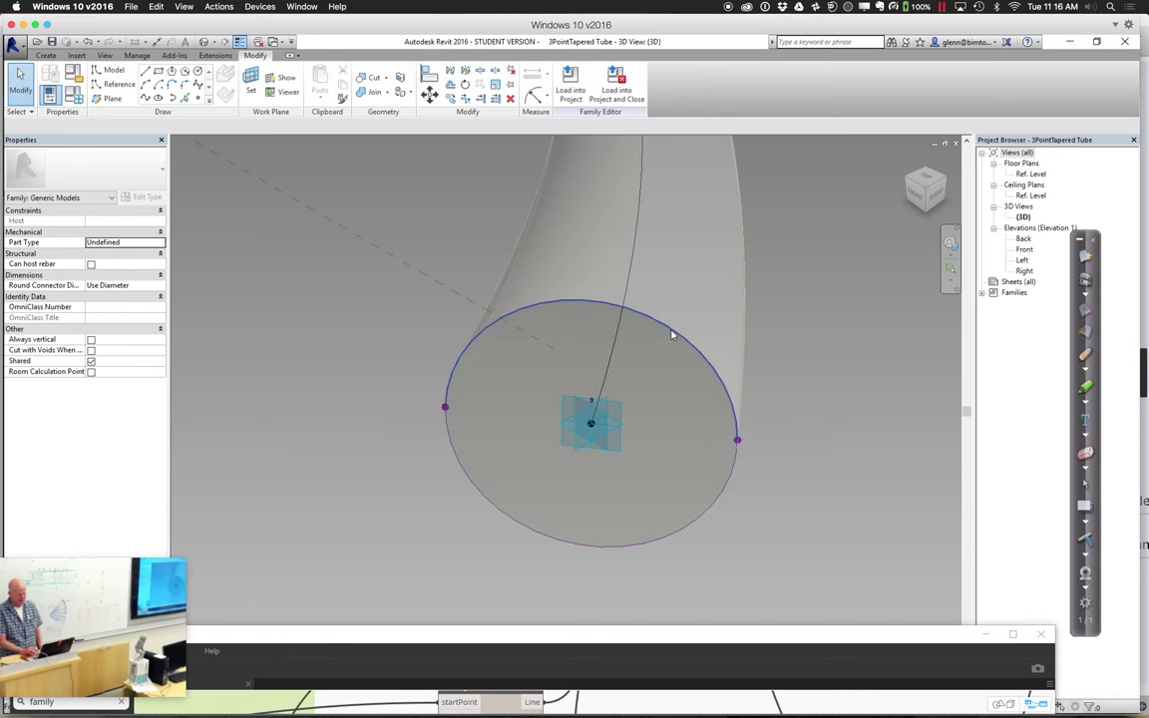
pyautogui.click(598, 257)
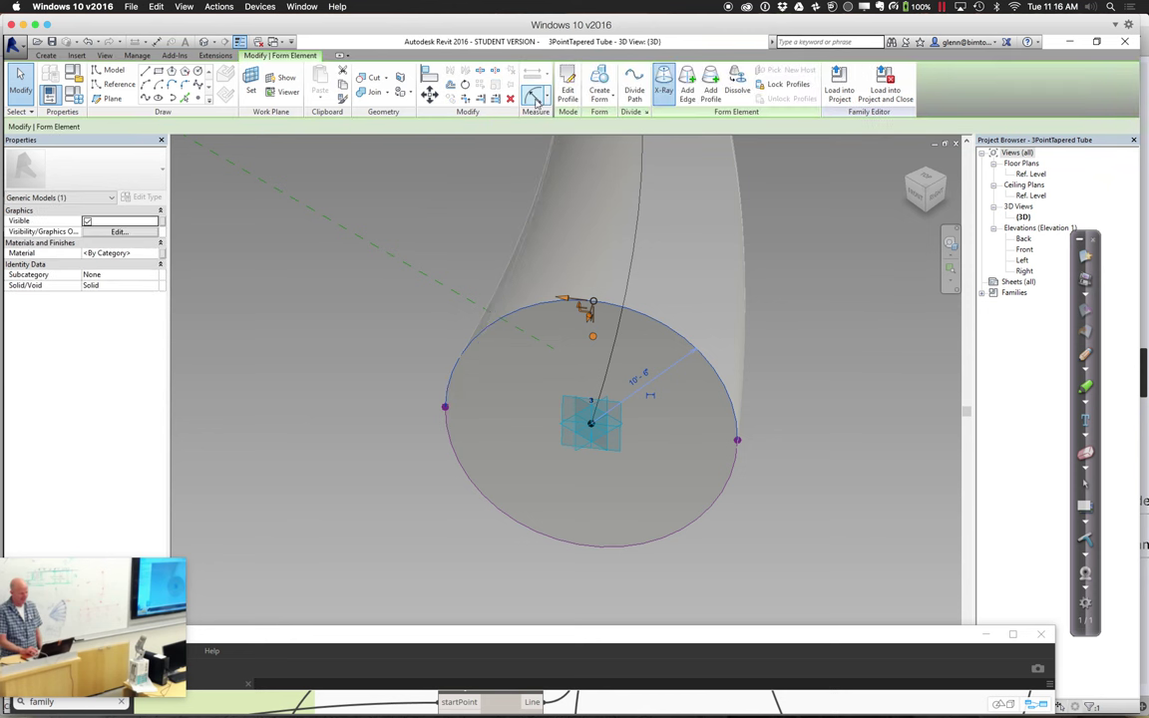
pyautogui.click(654, 394)
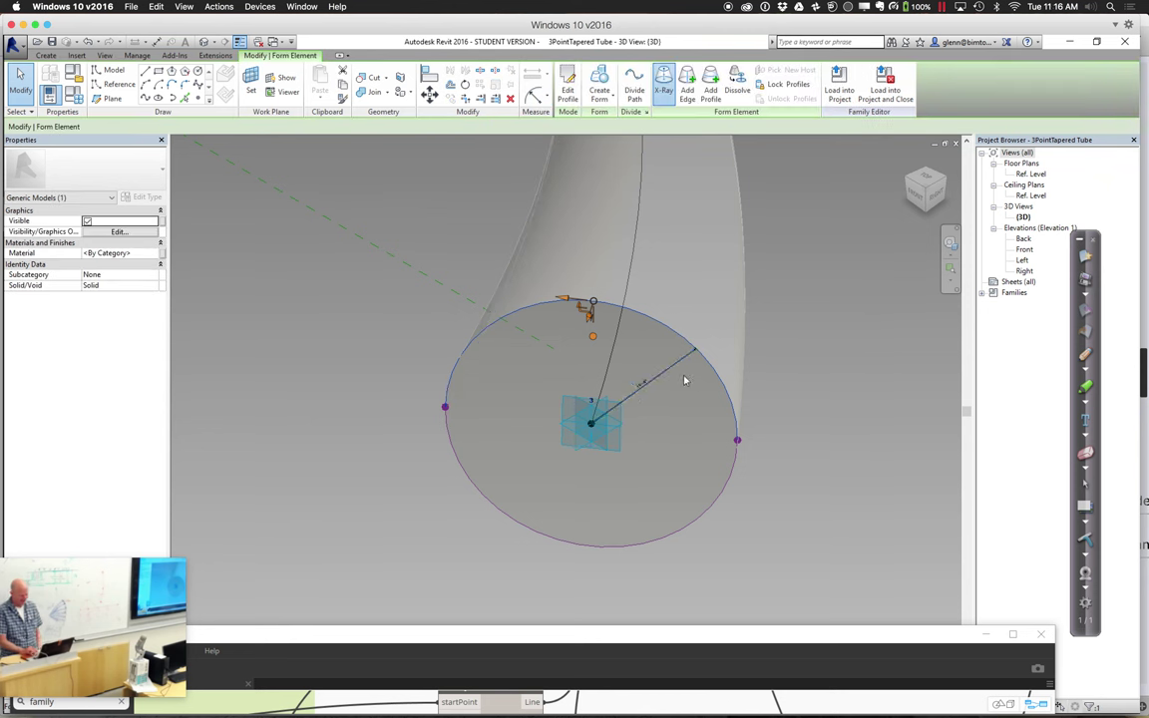
pyautogui.click(677, 370)
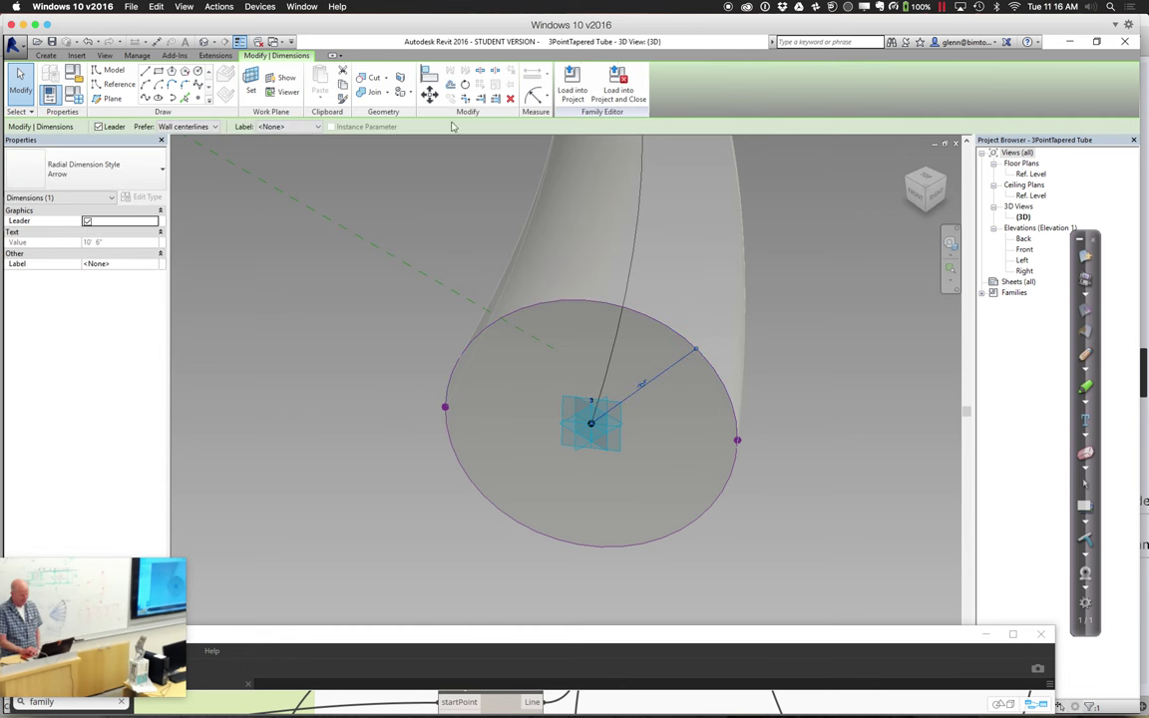
pyautogui.click(275, 128)
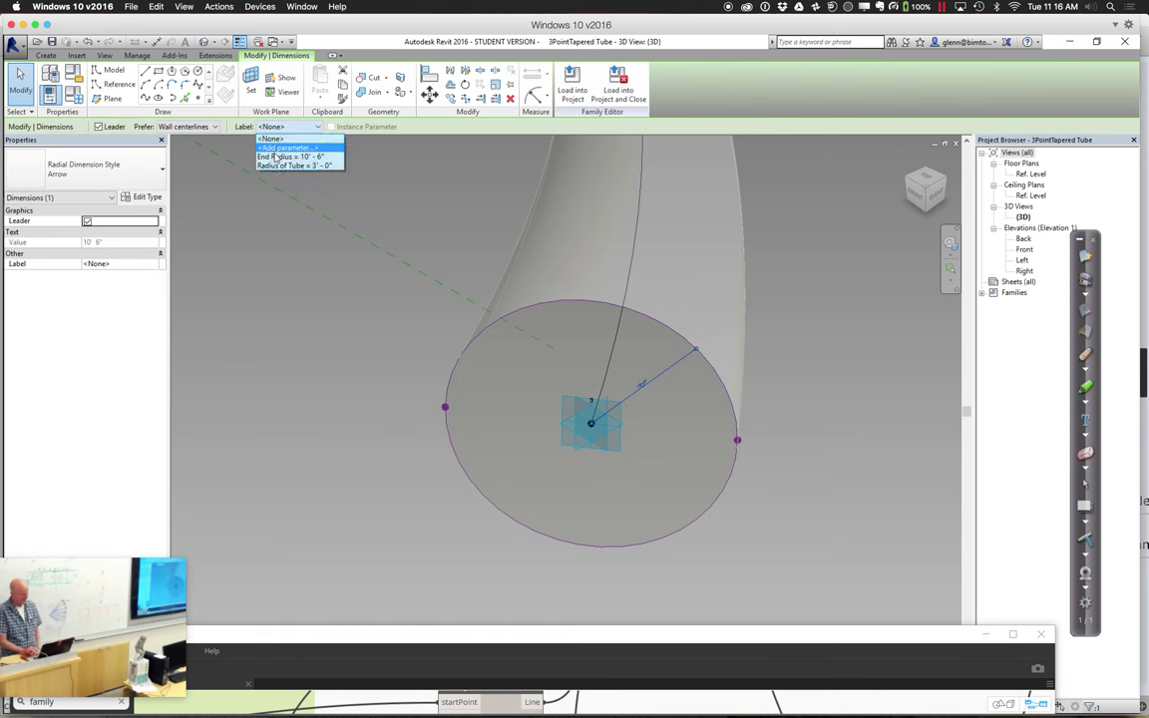
pyautogui.click(278, 157)
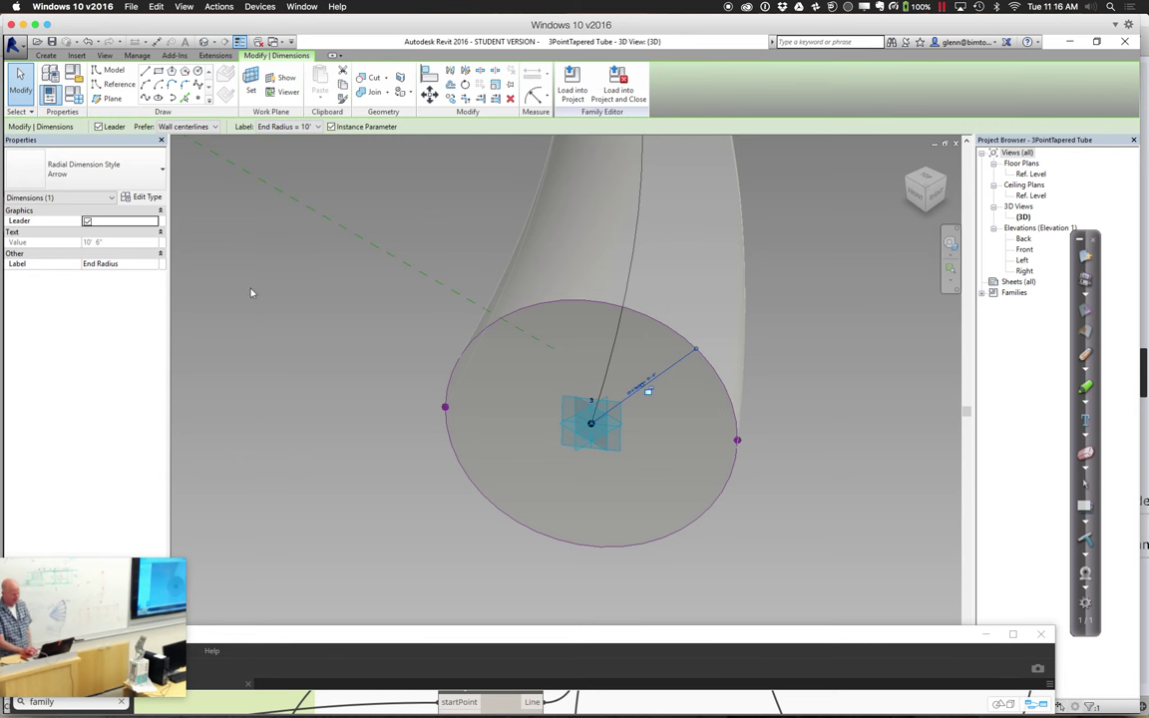
pyautogui.press('Escape')
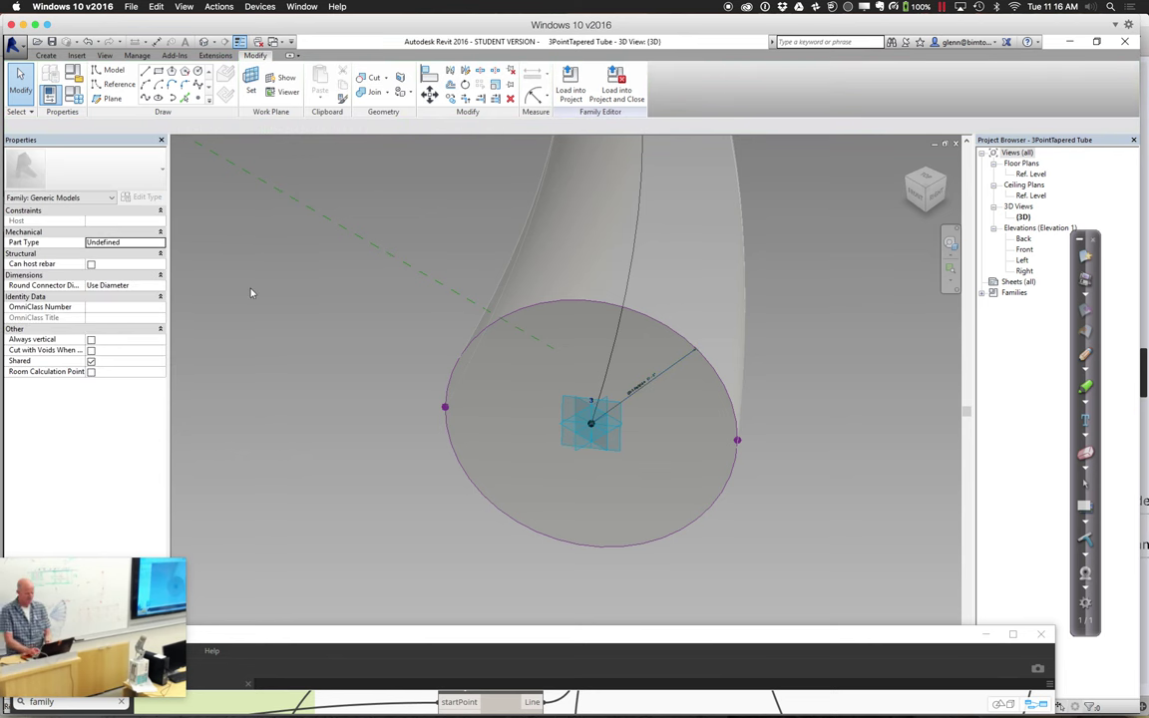
# - Set the family's default End Radius to 5' 0" in Family Types and apply it to the tube
pyautogui.press('z')
pyautogui.press('f')
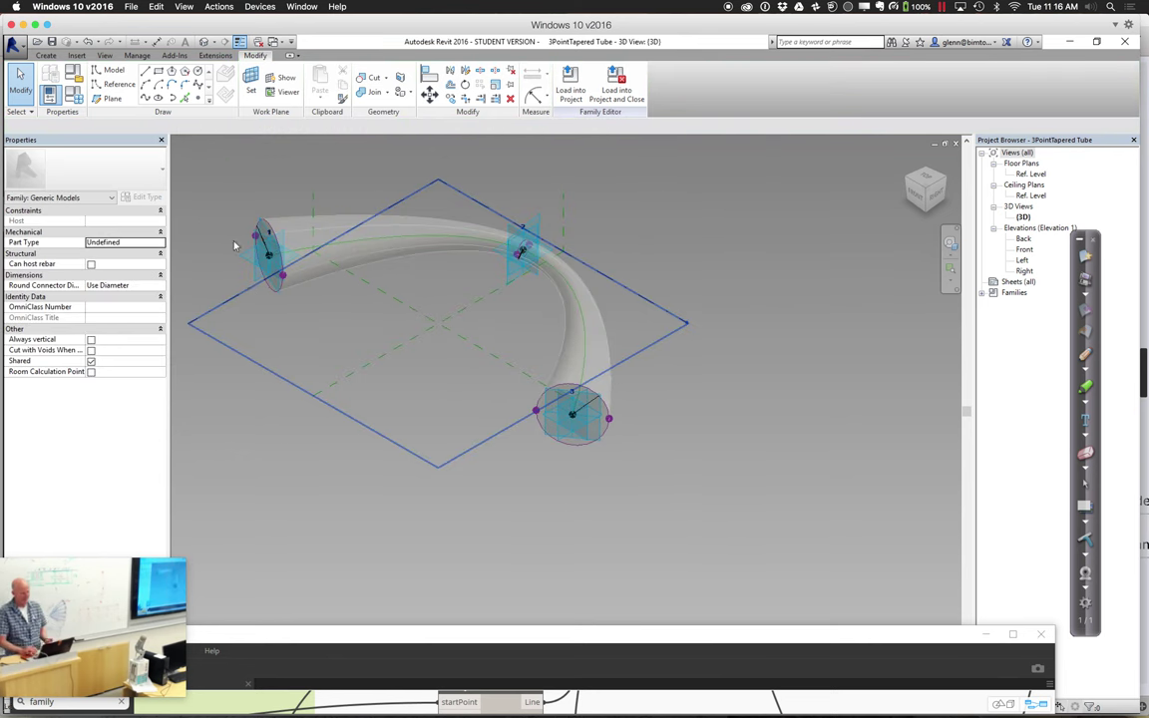
pyautogui.click(75, 97)
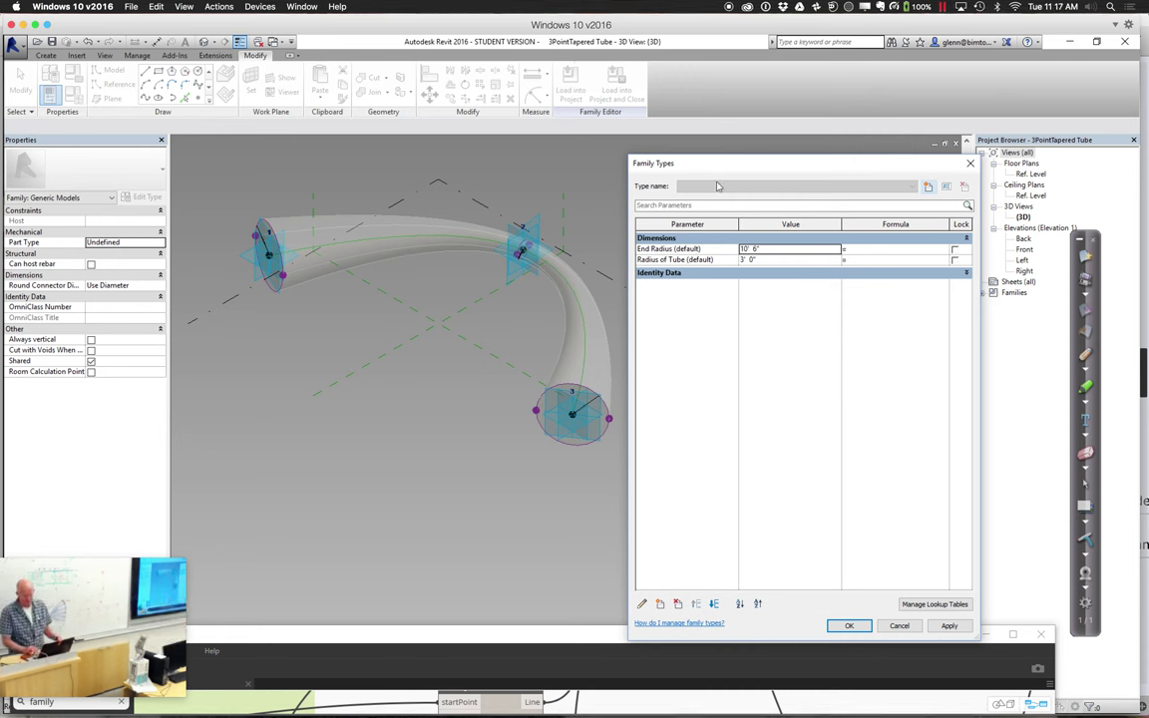
pyautogui.click(798, 252)
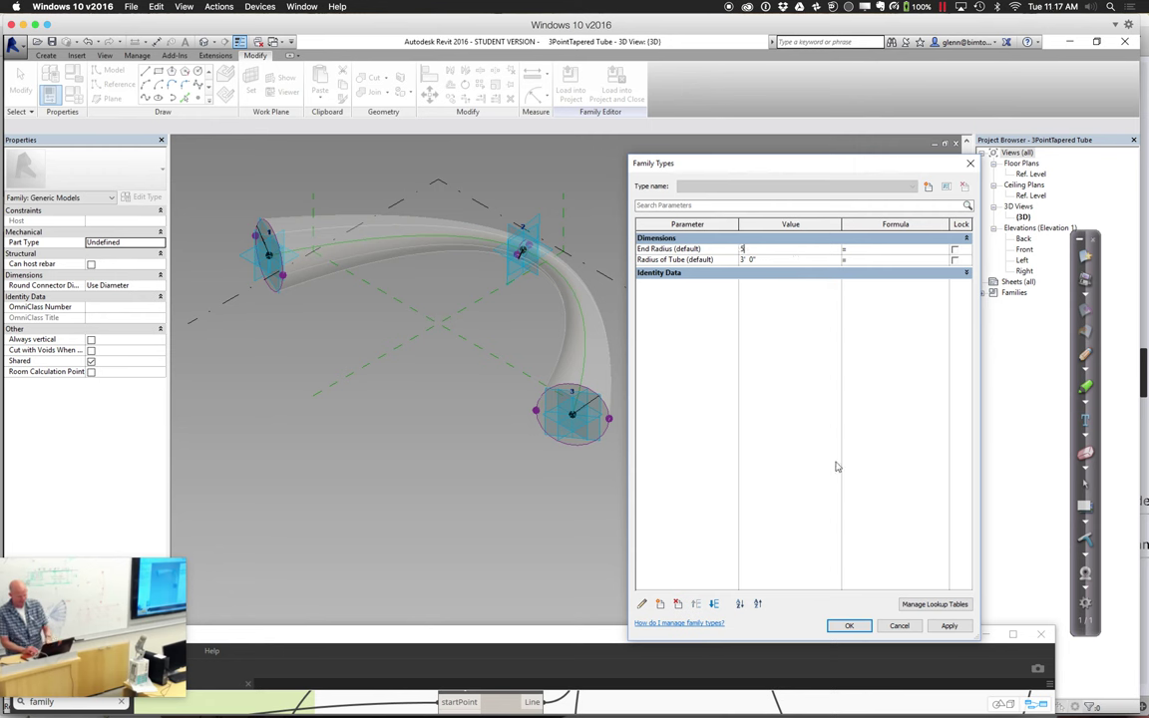
pyautogui.click(948, 626)
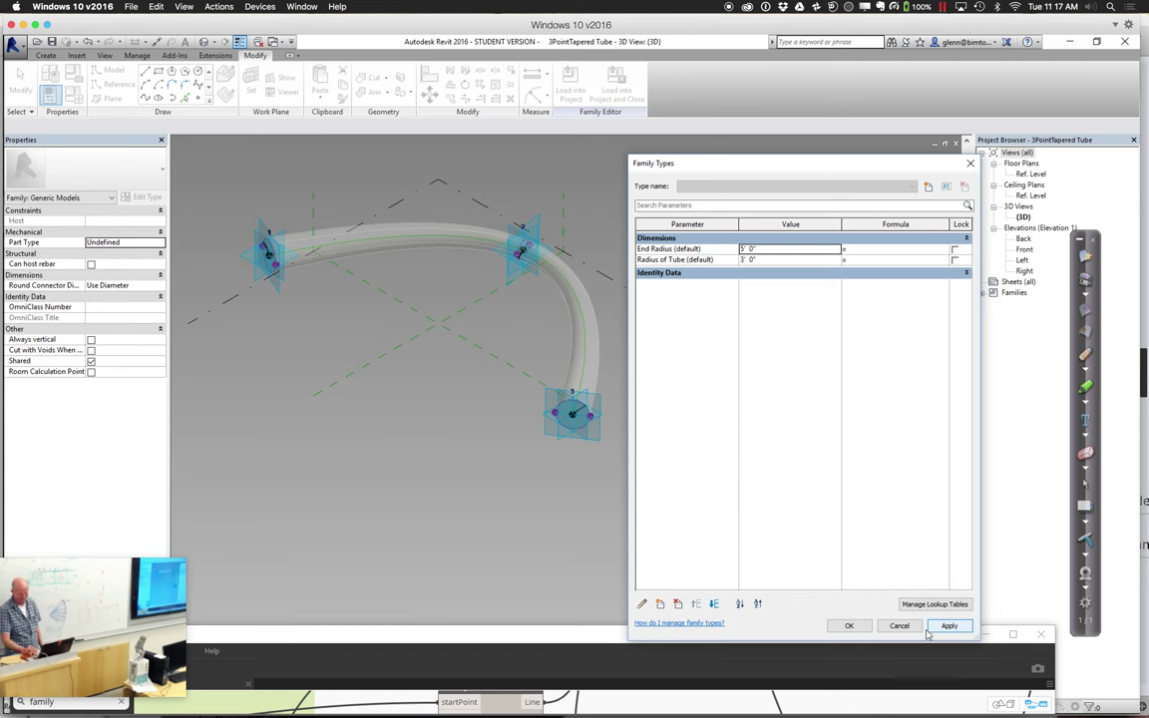
pyautogui.click(849, 626)
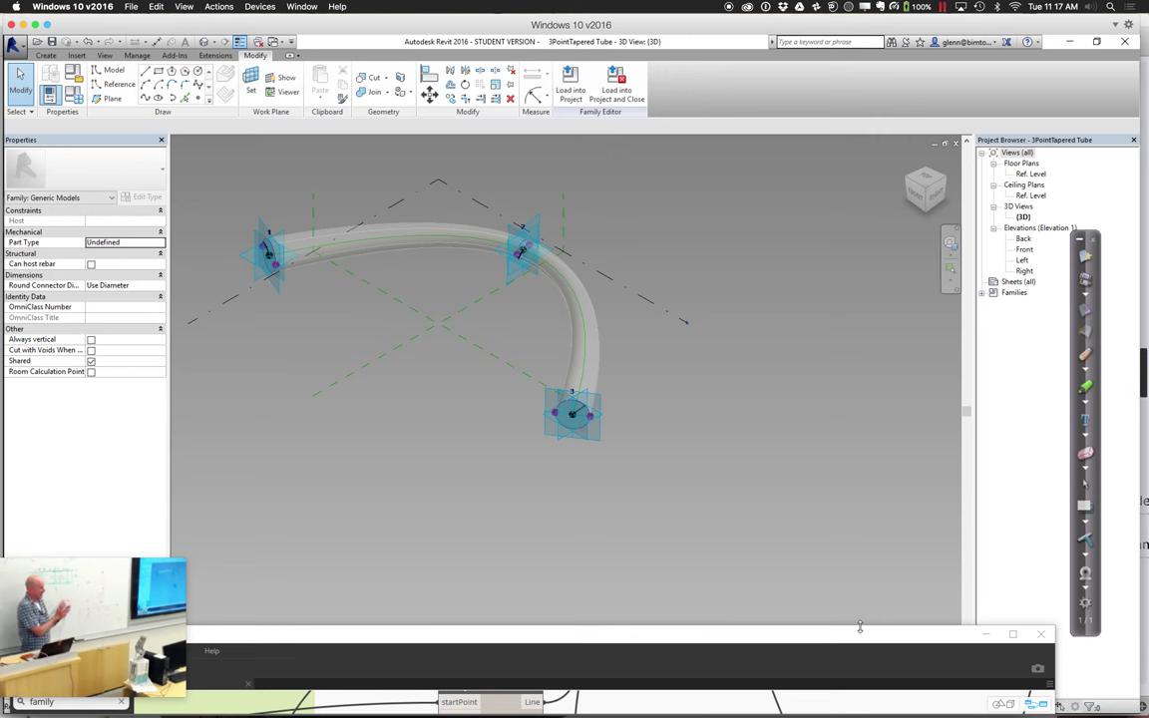
# - Save the family under the new name 3PointTapered TubeResizeableEnds in the Adaptive Components folder
pyautogui.click(23, 54)
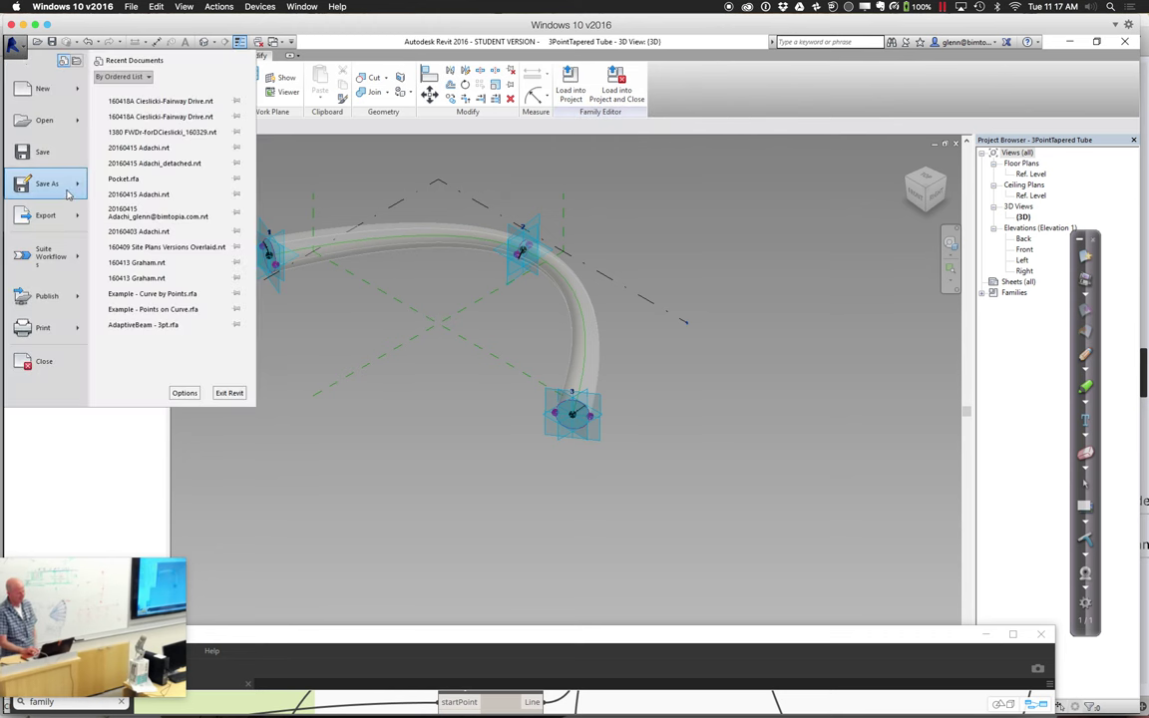
pyautogui.moveTo(69, 195)
pyautogui.click(133, 145)
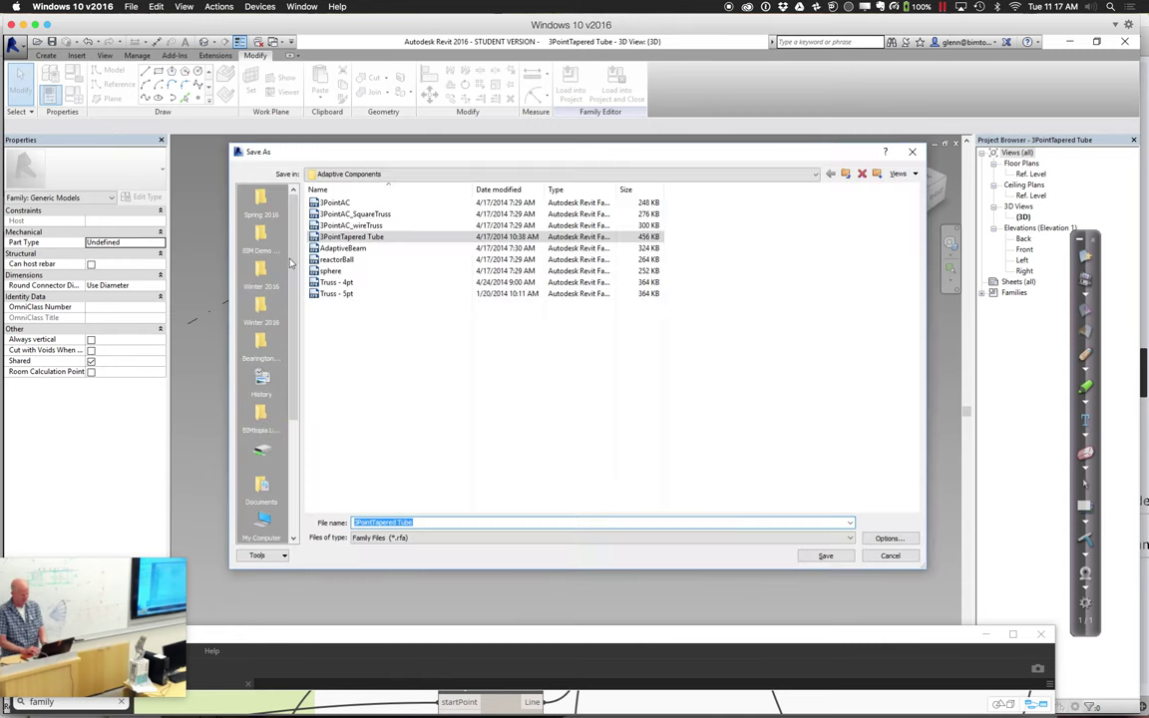
pyautogui.click(432, 522)
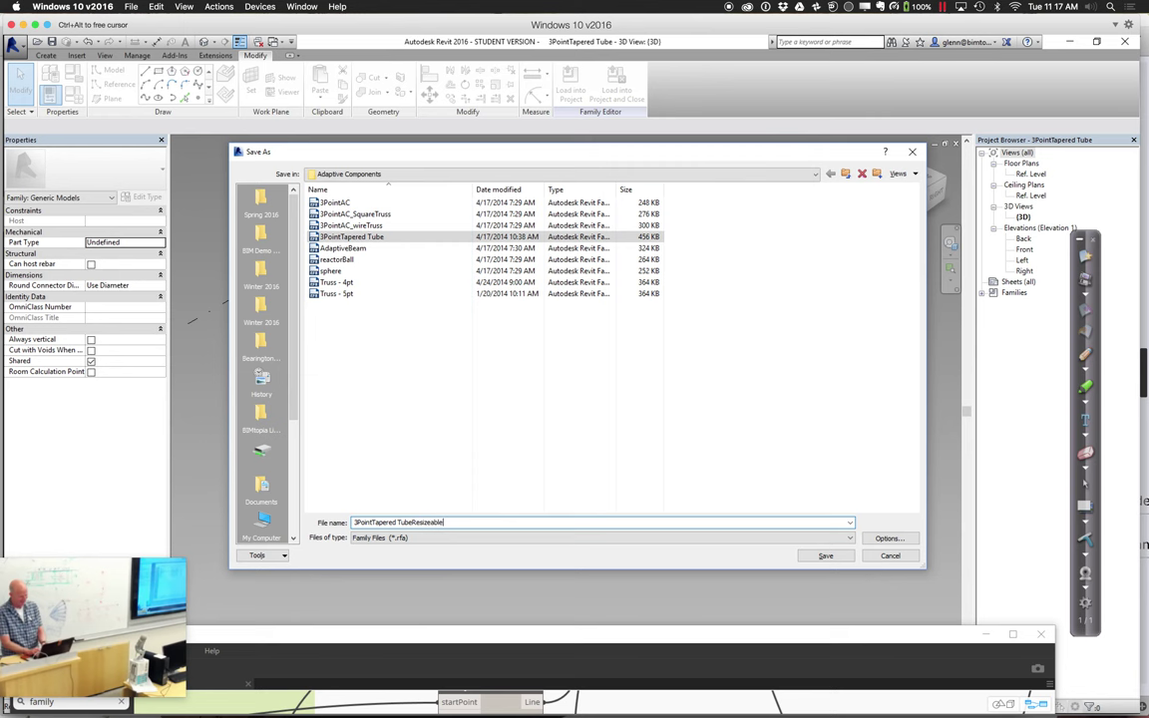
pyautogui.write('ResizeableEnd')
pyautogui.press('Return')
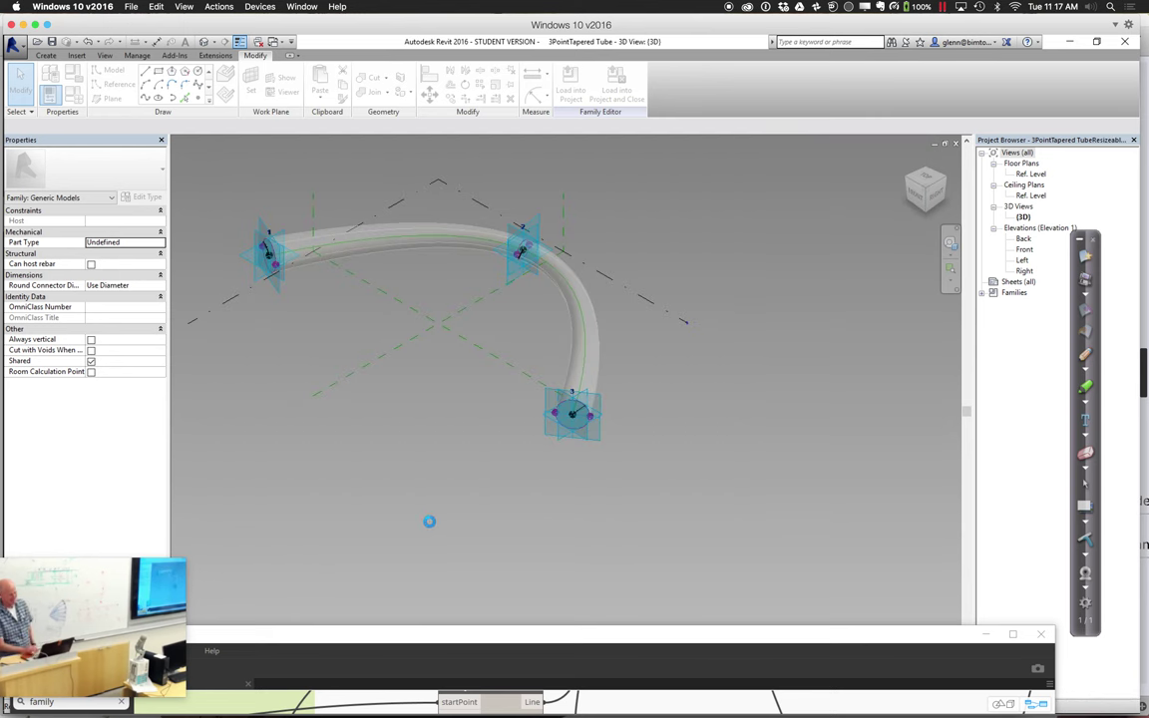
# - Load the renamed tube family into Project1 only
pyautogui.click(571, 91)
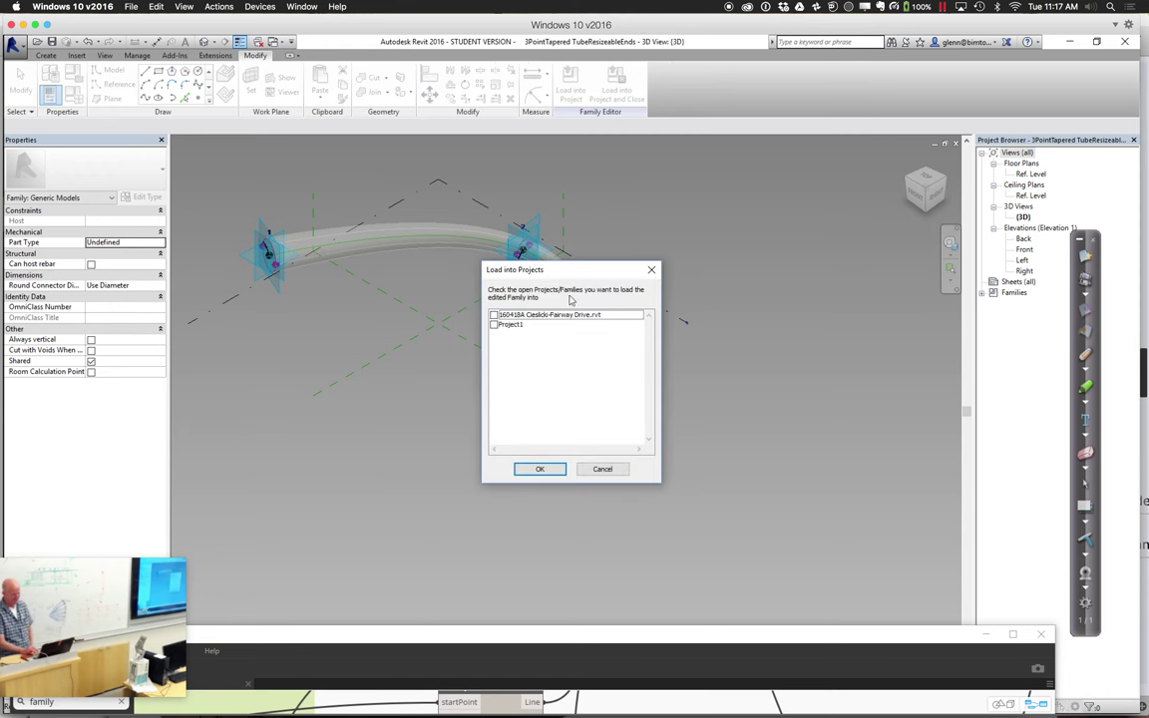
pyautogui.click(494, 326)
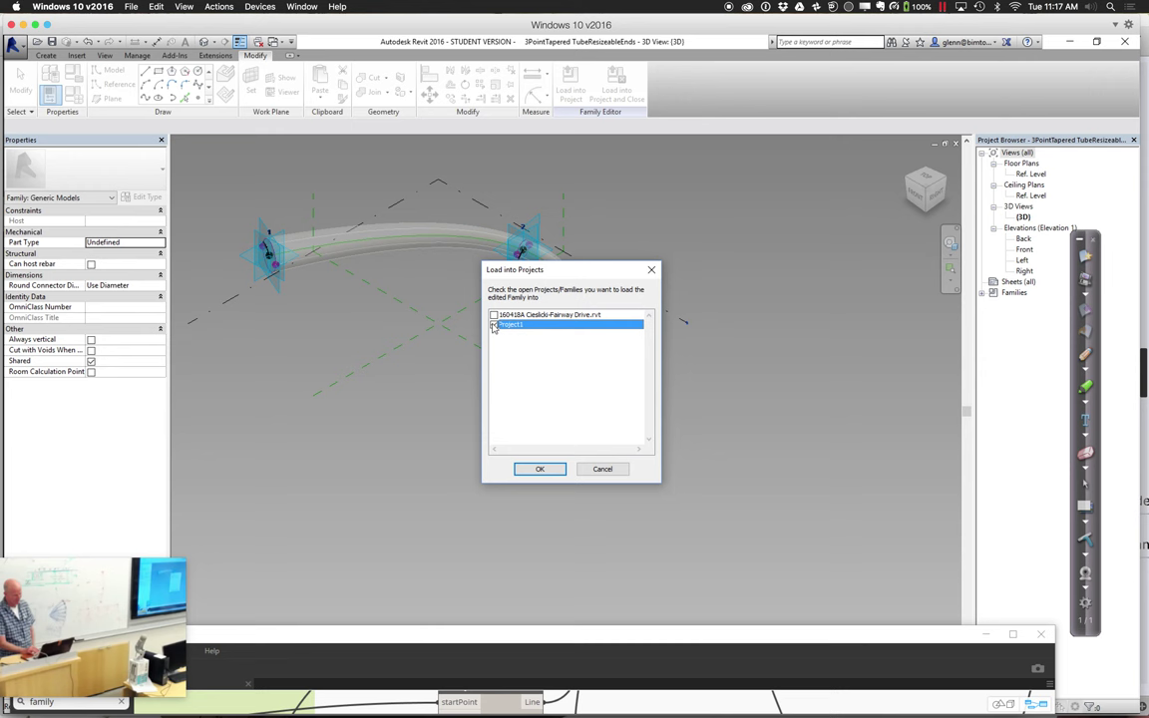
pyautogui.click(545, 471)
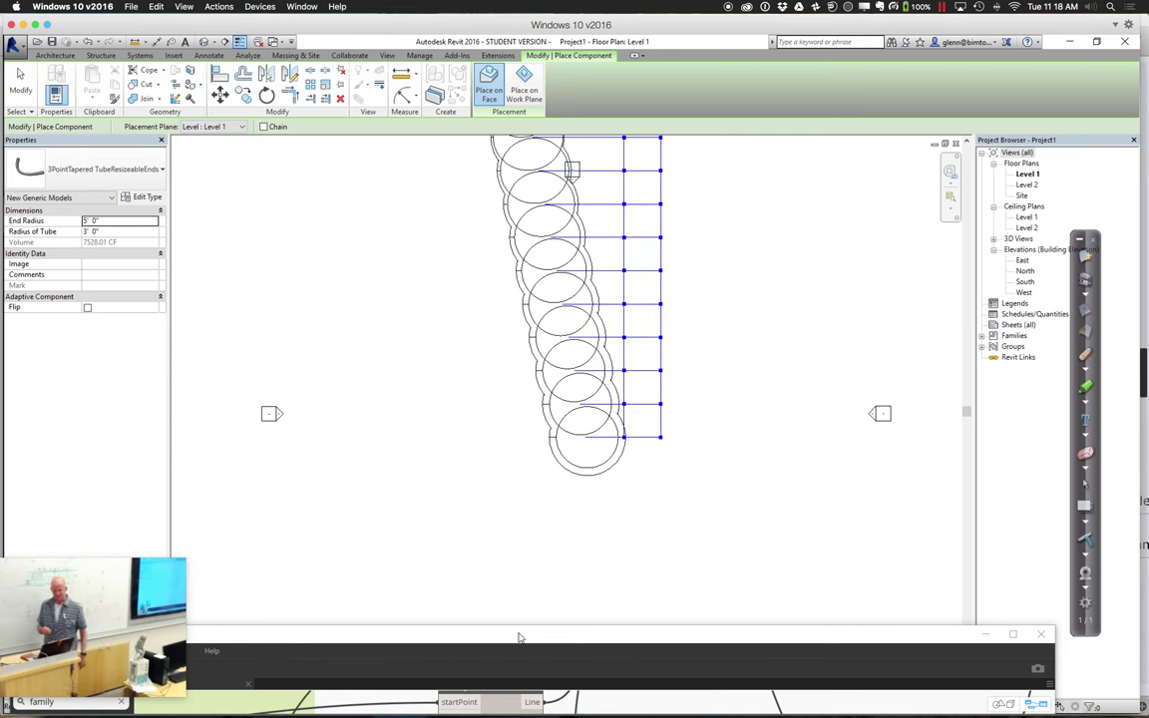
# - In Dynamo, set the Family Types node to 3PointTapered TubeResizeableEnds:3PointTapered TubeResizeableEnds
pyautogui.click(520, 642)
pyautogui.moveTo(520, 642); pyautogui.dragTo(529, 176)
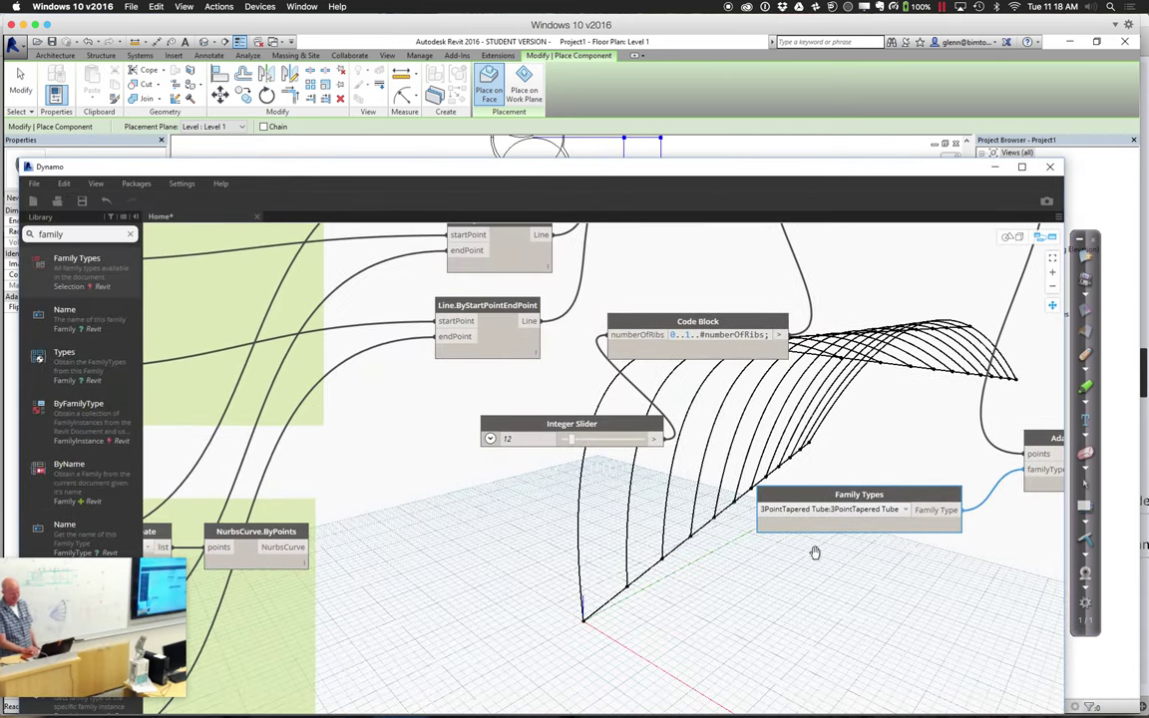
pyautogui.click(900, 514)
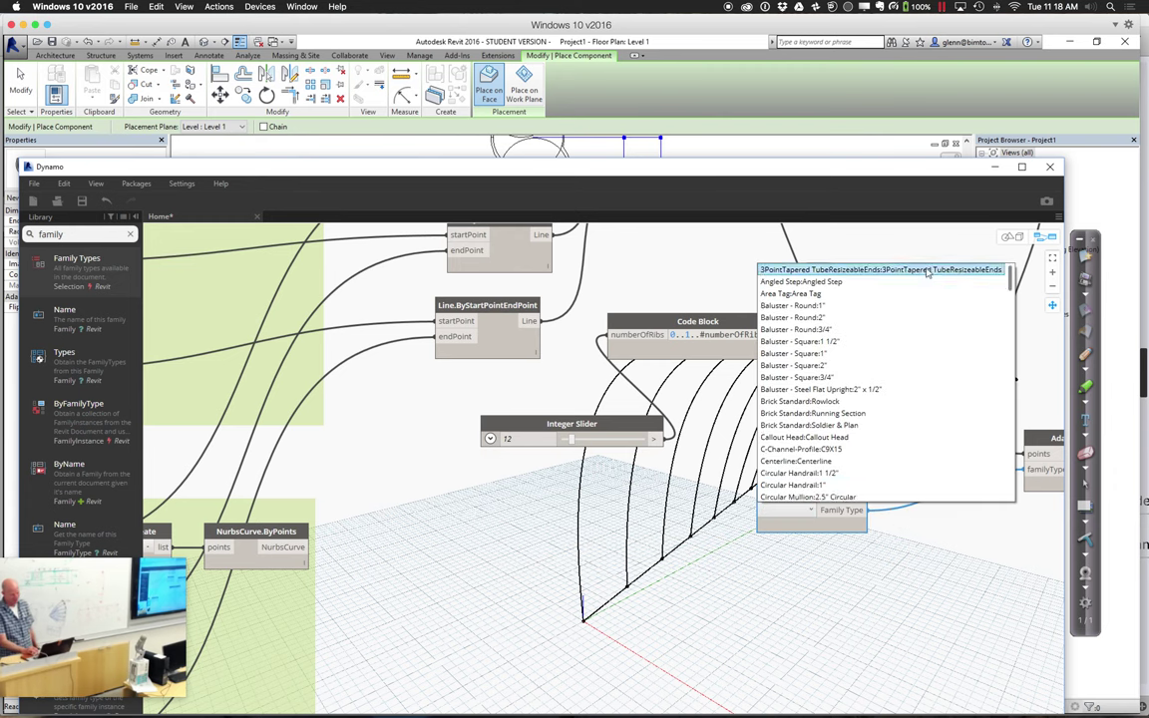
pyautogui.click(927, 271)
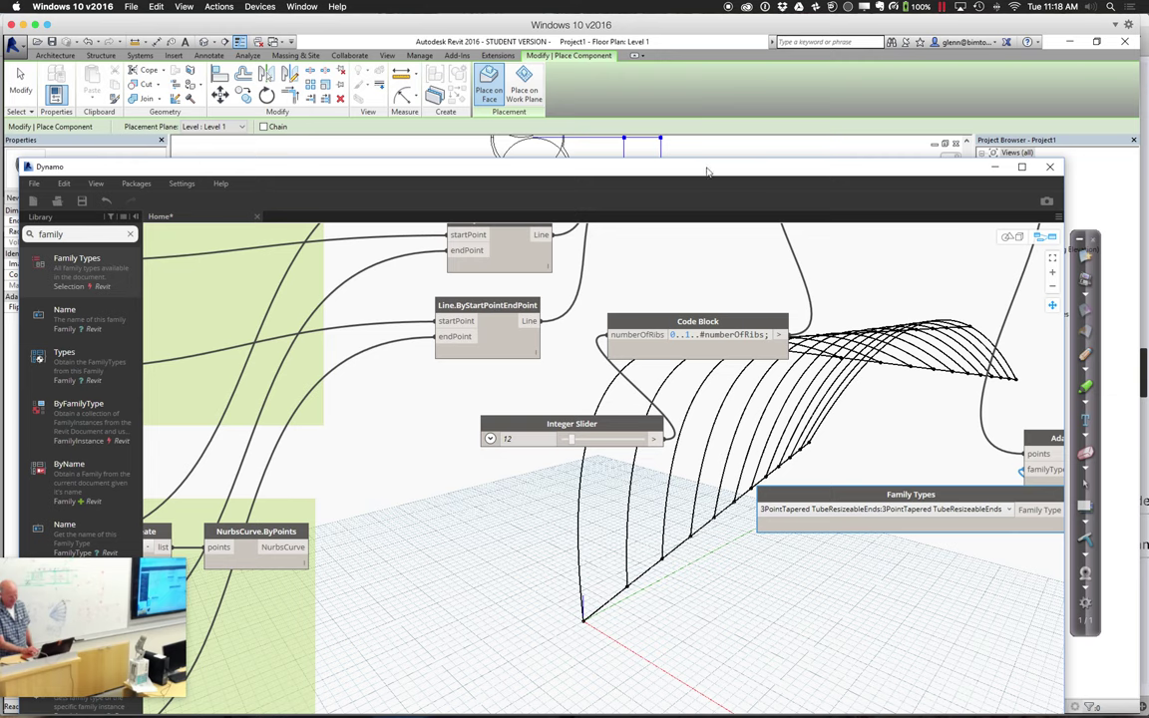
# - Return to the Revit Level 1 floor plan and cancel the pending component placement
pyautogui.moveTo(692, 177); pyautogui.dragTo(648, 527)
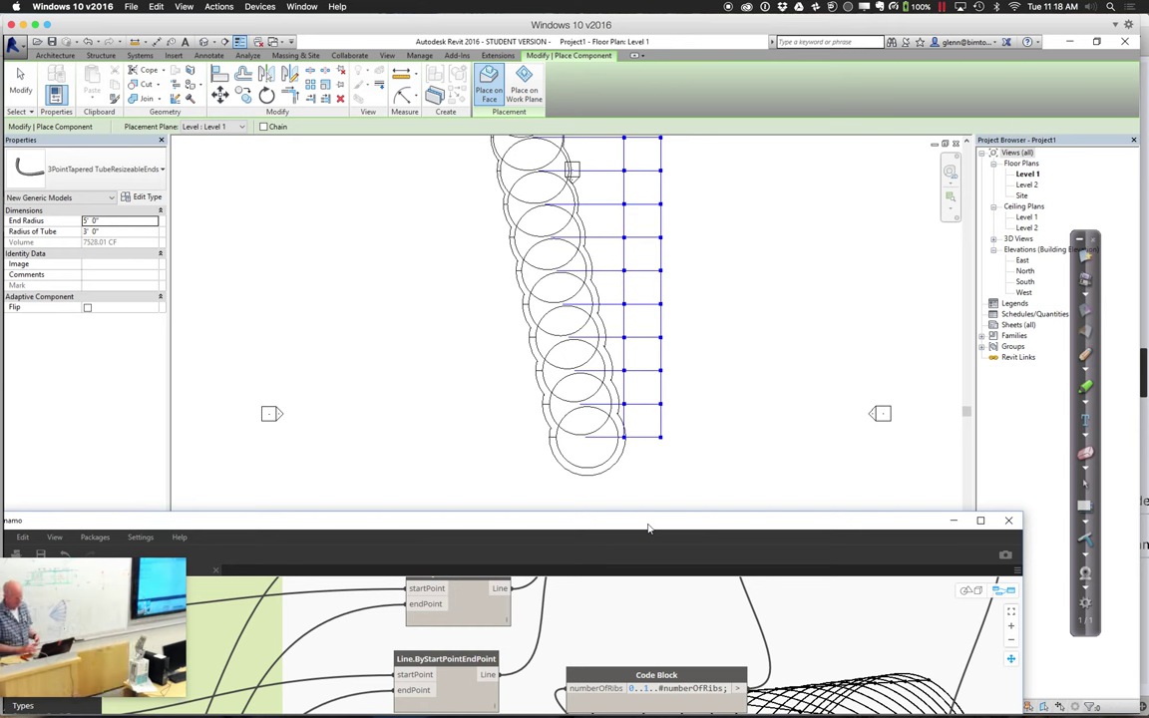
pyautogui.click(344, 369)
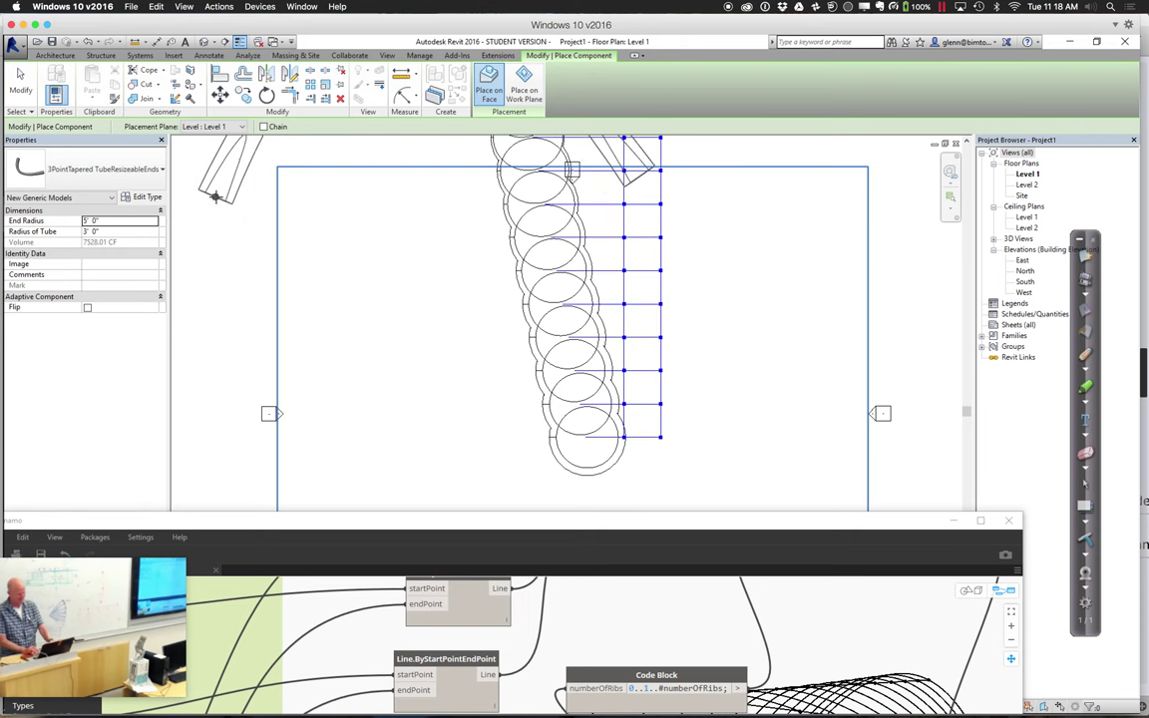
pyautogui.press('Escape')
pyautogui.press('Escape')
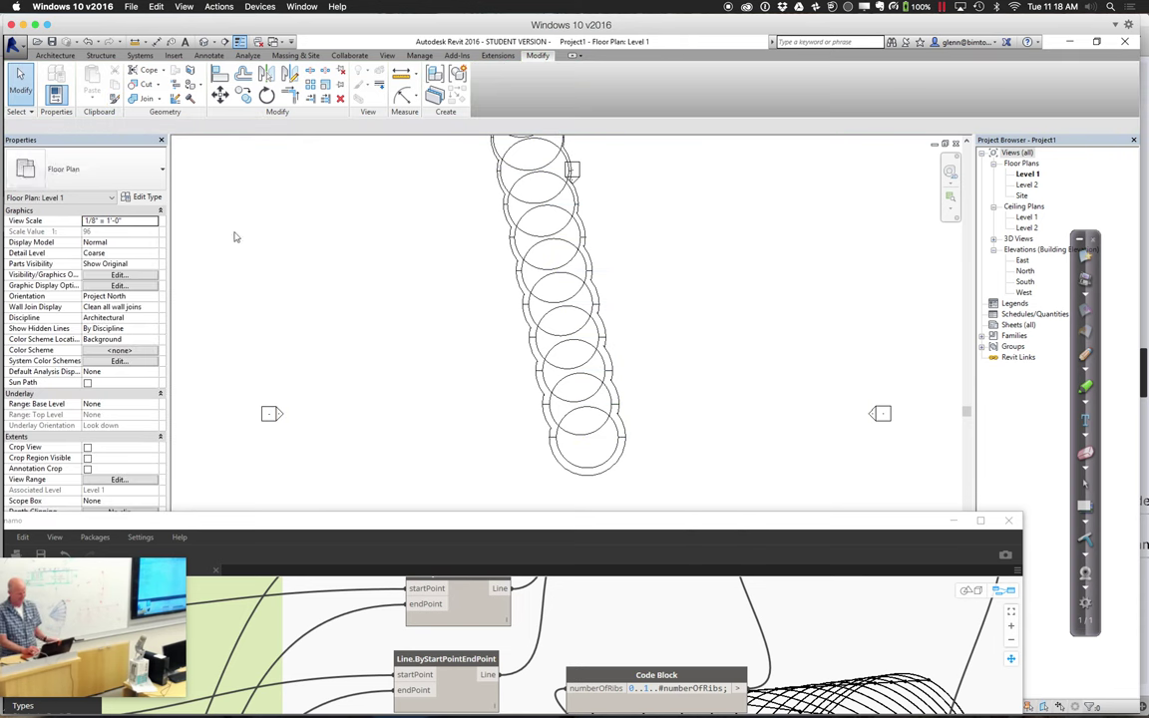
# - Start saving the Revit project and create a folder named Session 7 inside Spring 2016
pyautogui.click(17, 47)
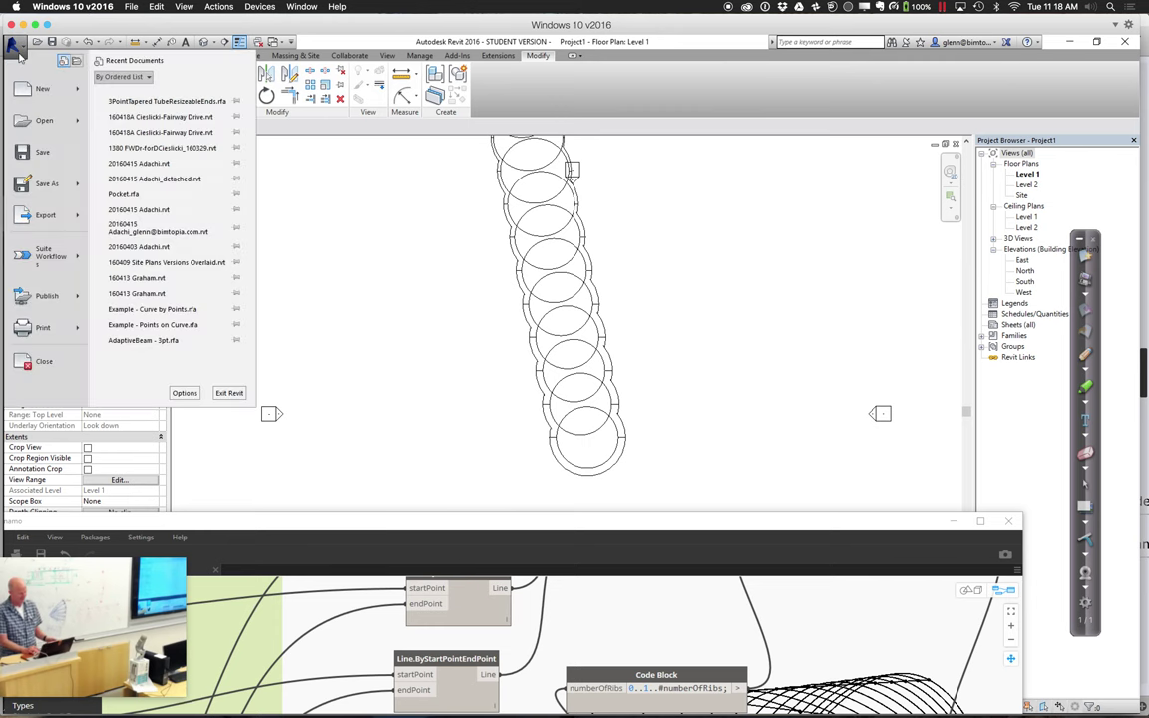
pyautogui.click(45, 152)
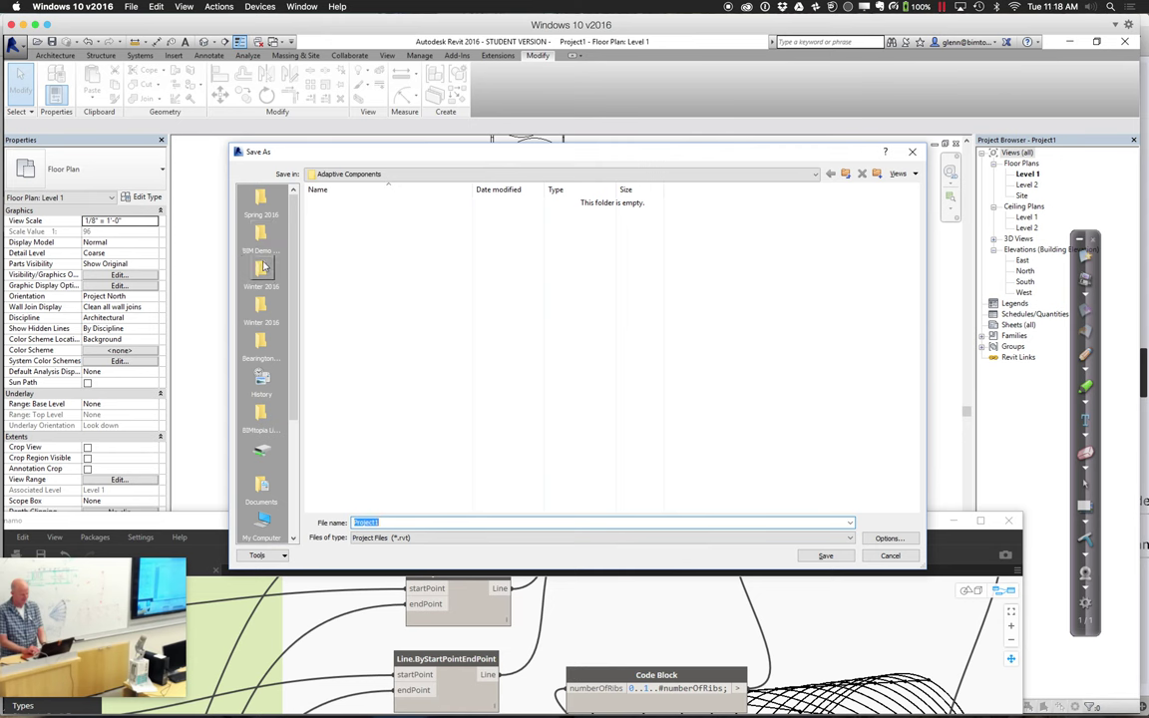
pyautogui.click(262, 212)
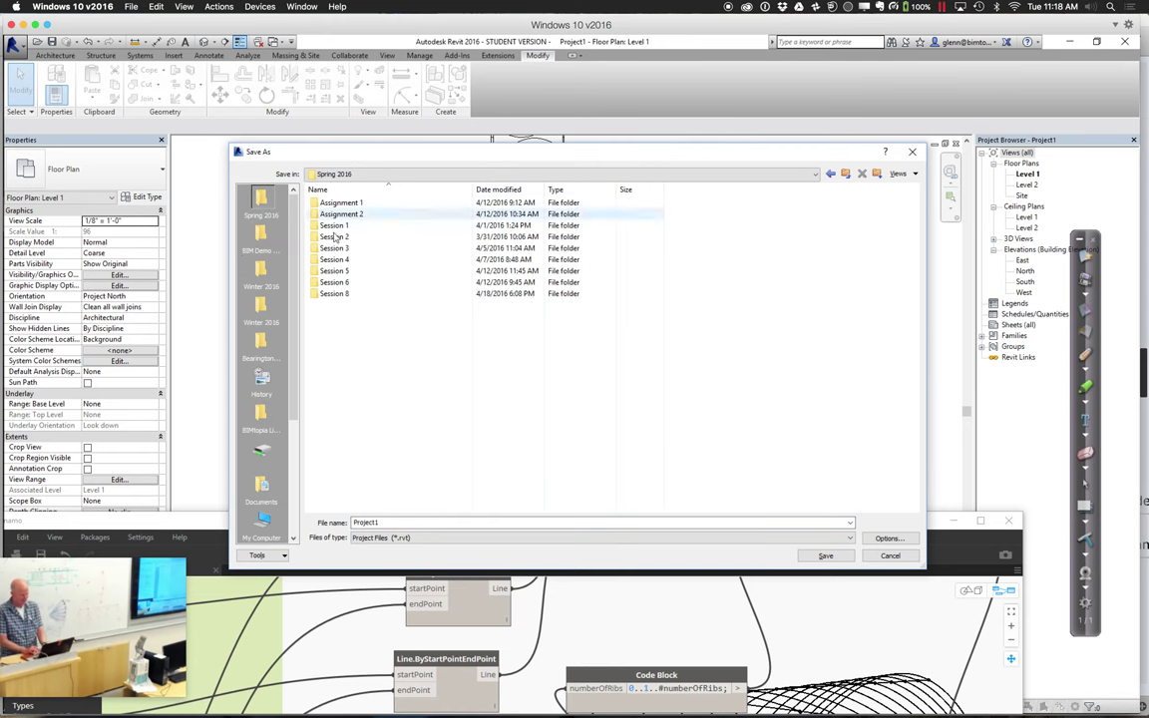
pyautogui.rightClick(346, 327)
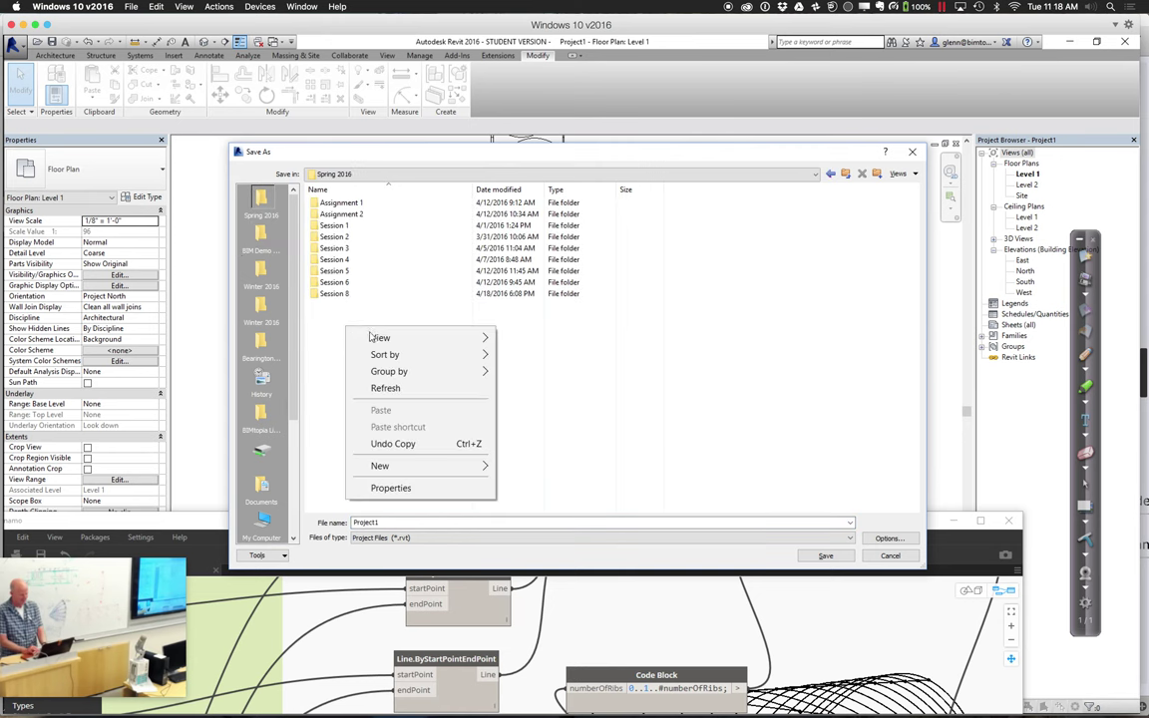
pyautogui.moveTo(400, 465)
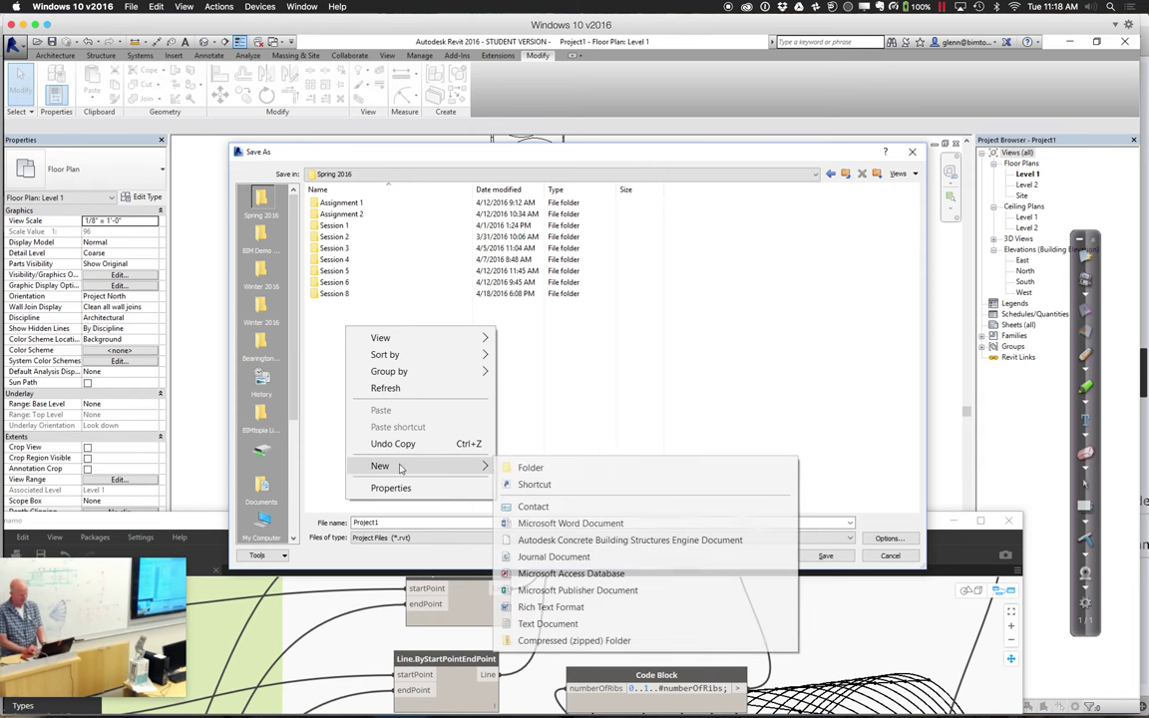
pyautogui.click(520, 467)
pyautogui.write('S')
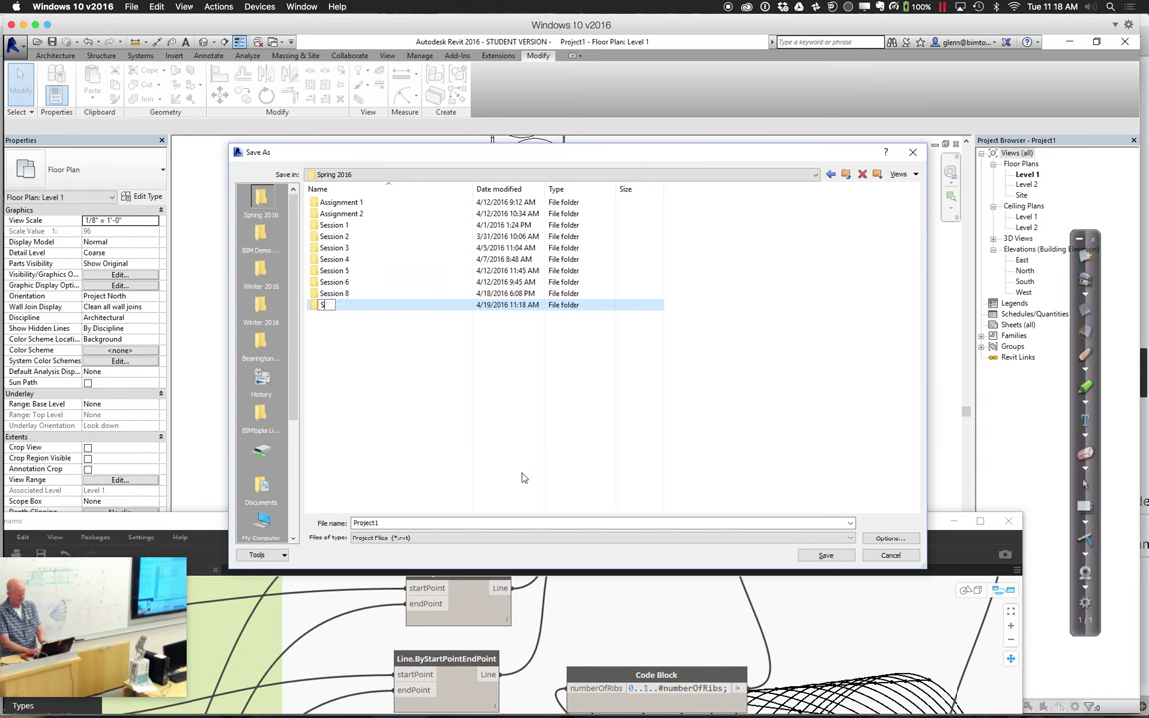
pyautogui.write('ession 7')
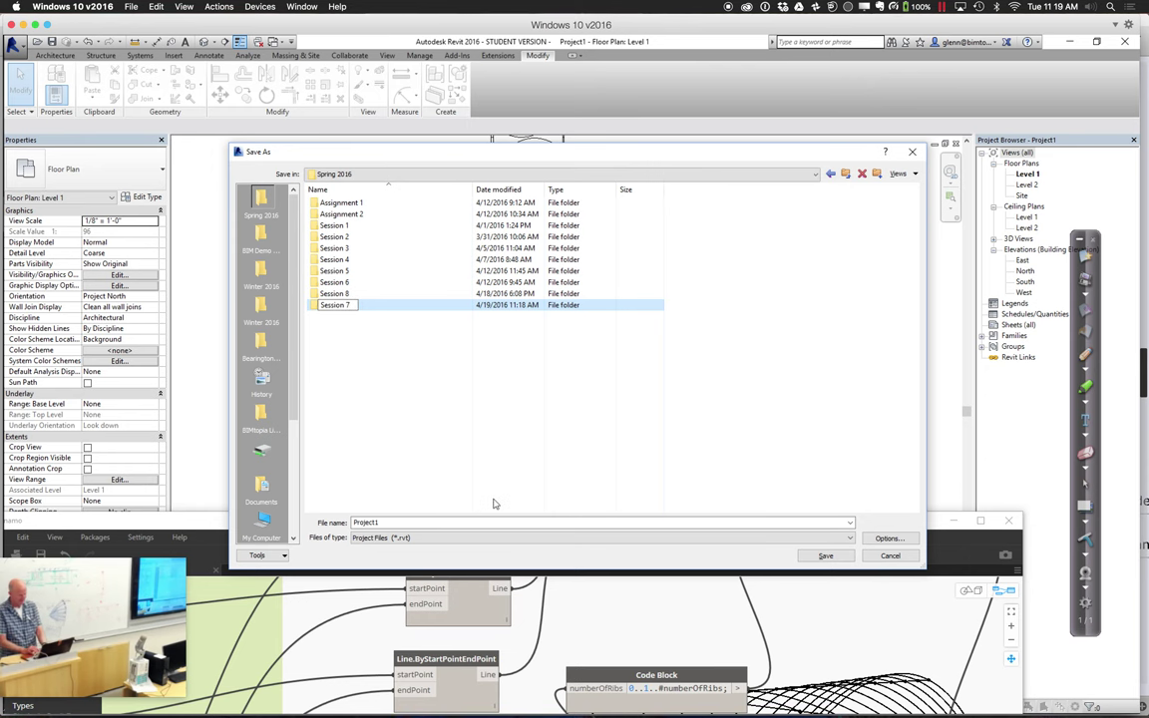
# - Save the project in the Session 7 folder as ShelterResizableRibs
pyautogui.doubleClick(349, 307)
pyautogui.doubleClick(412, 521)
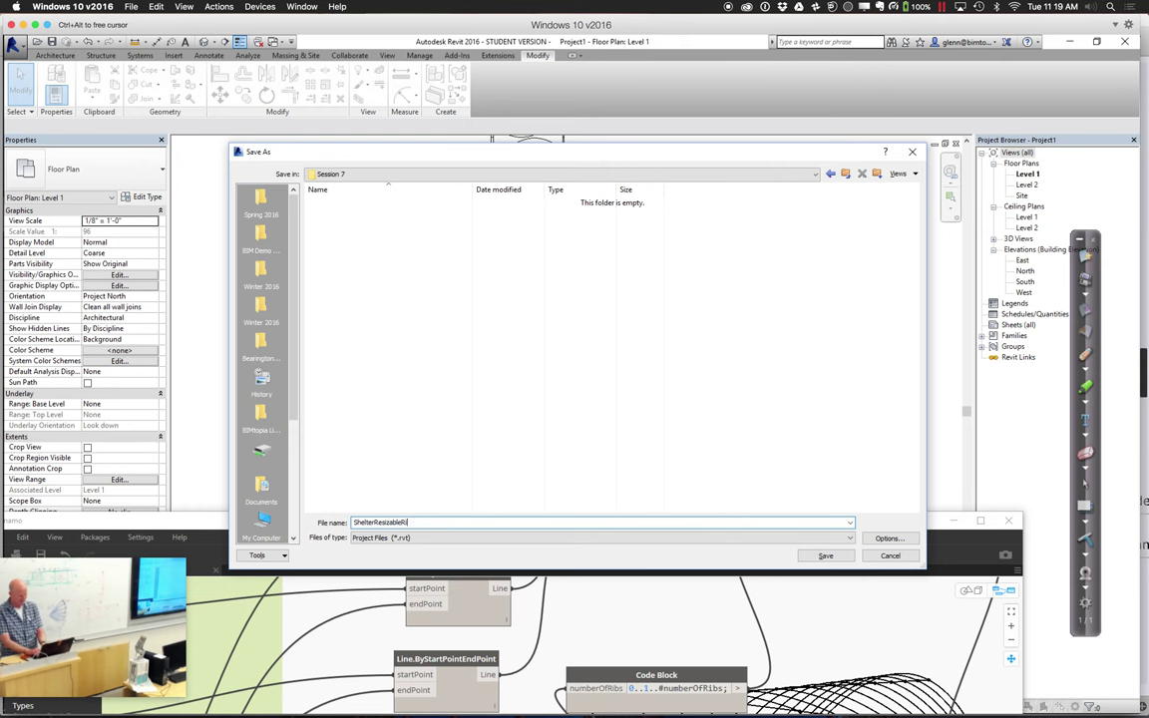
pyautogui.press('Return')
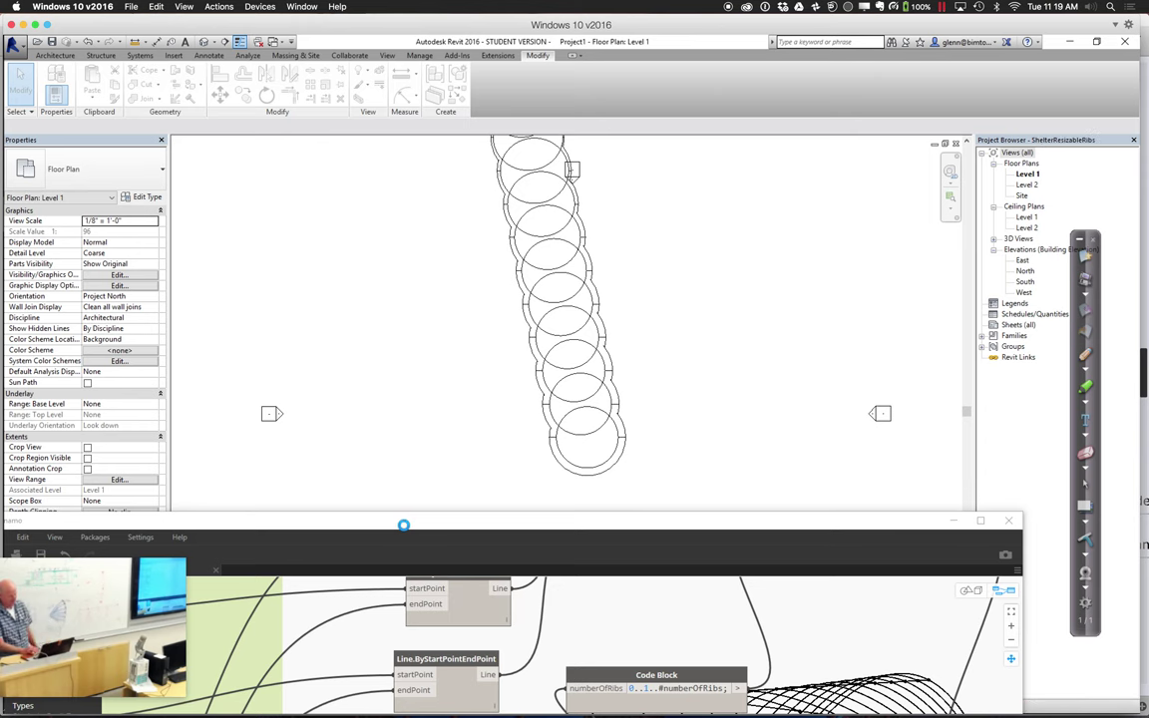
# - Save the Dynamo graph as ShelterResizableRibsGraph in the Session 7 folder of Spring 2016
pyautogui.moveTo(403, 525); pyautogui.dragTo(465, 138)
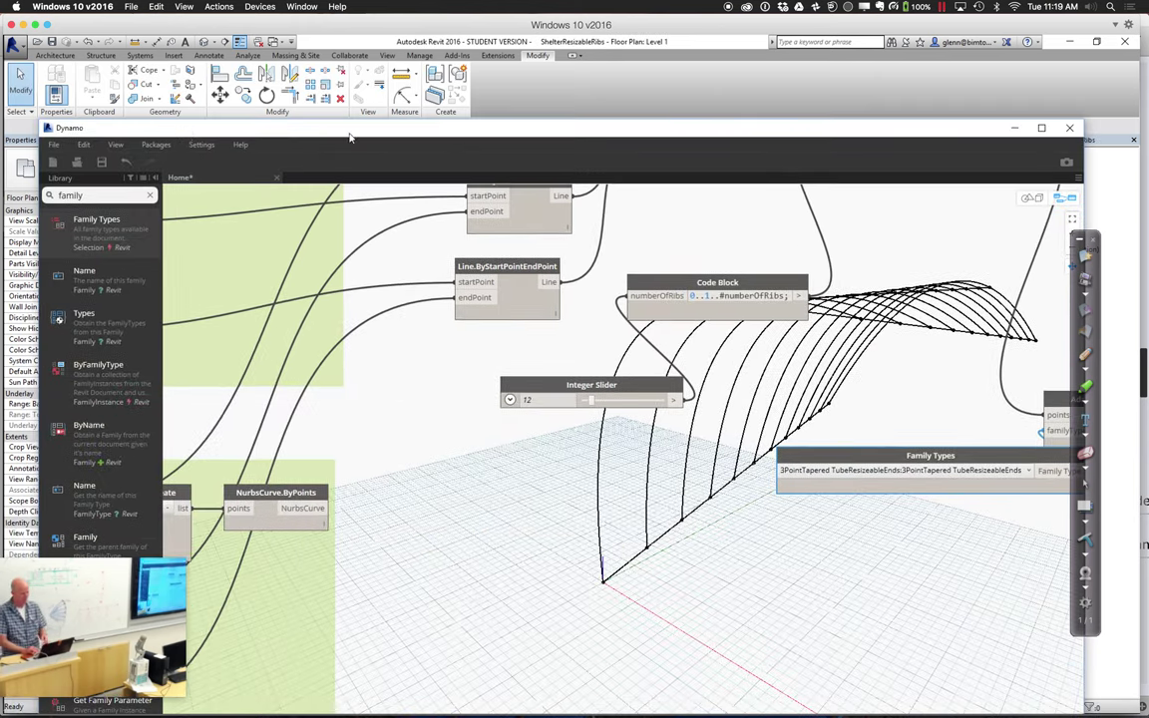
pyautogui.click(56, 147)
pyautogui.click(78, 224)
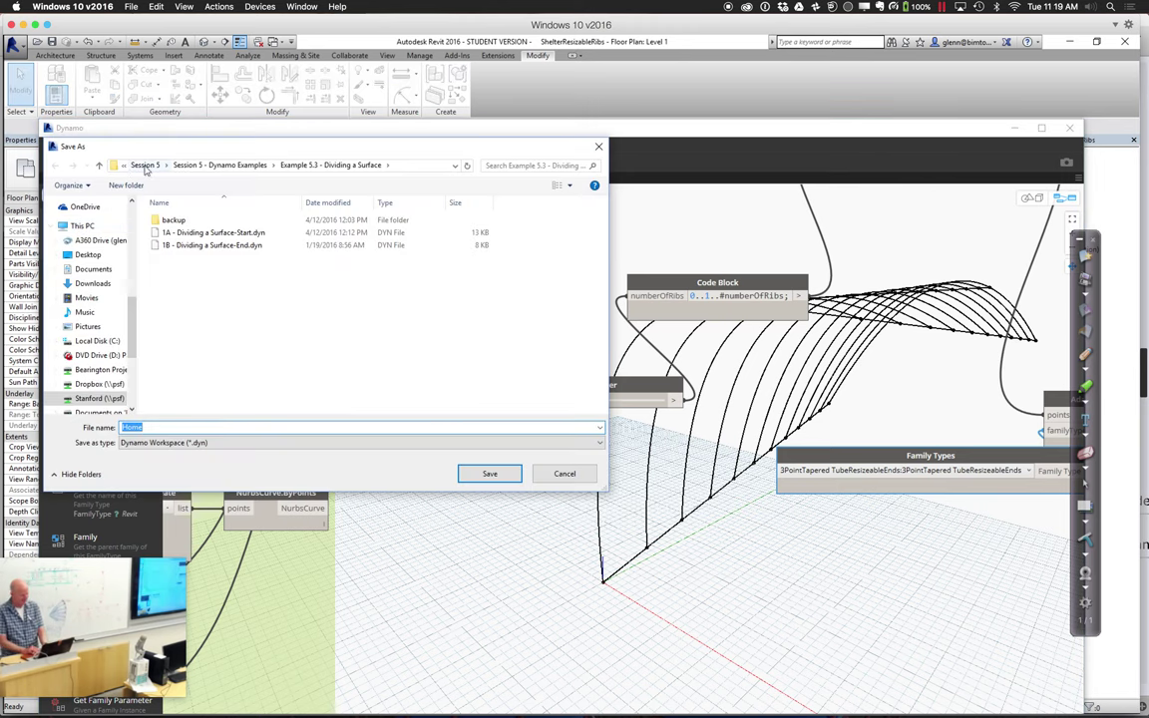
pyautogui.scroll(5, 120, 230)
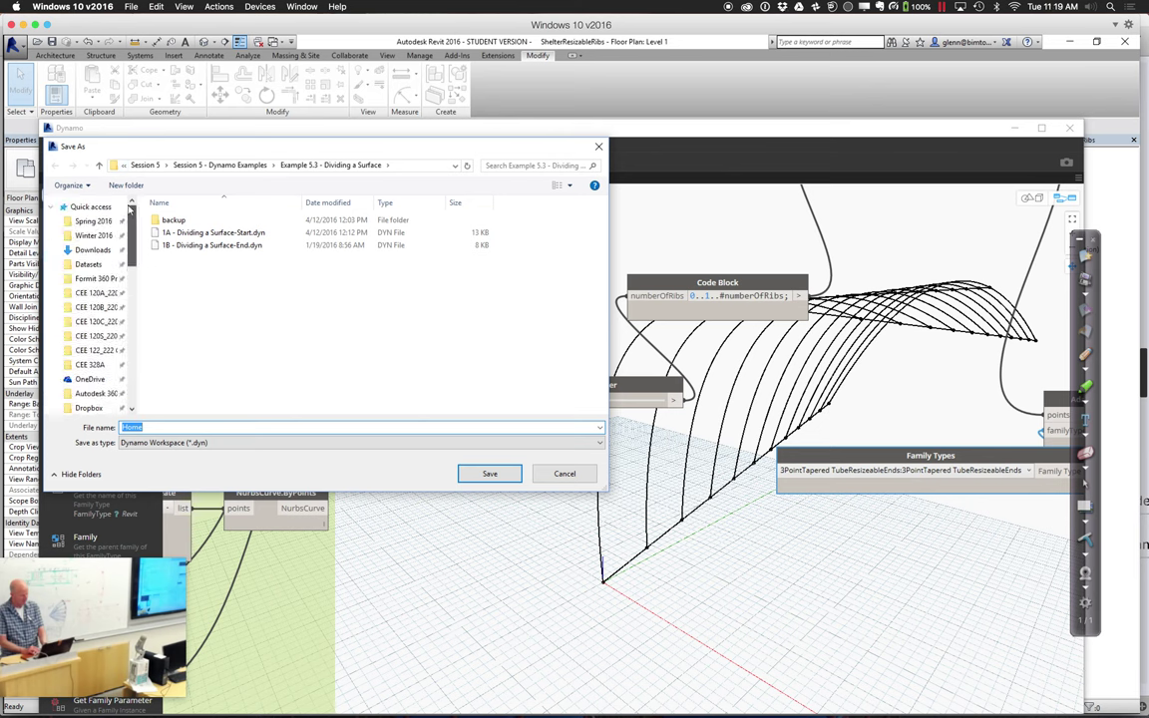
pyautogui.click(92, 220)
pyautogui.click(180, 320)
pyautogui.doubleClick(184, 322)
pyautogui.doubleClick(195, 426)
pyautogui.write('Shelter')
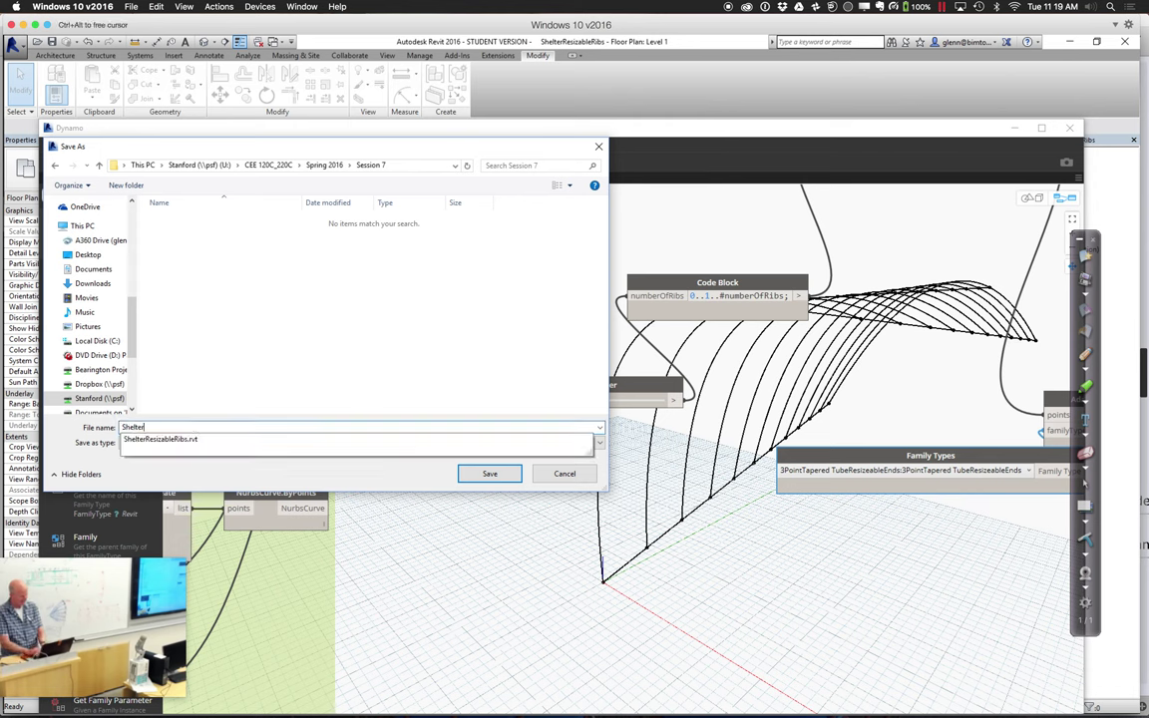
pyautogui.write('ResizableRibsGr')
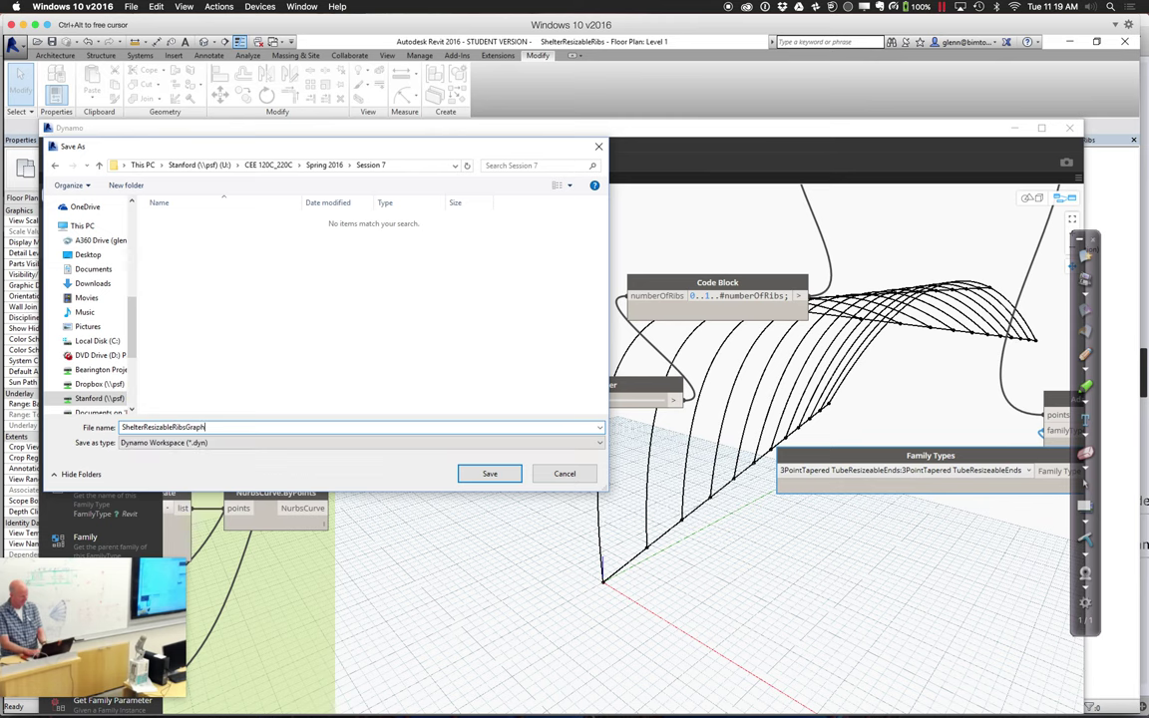
pyautogui.write('aph')
pyautogui.press('Return')
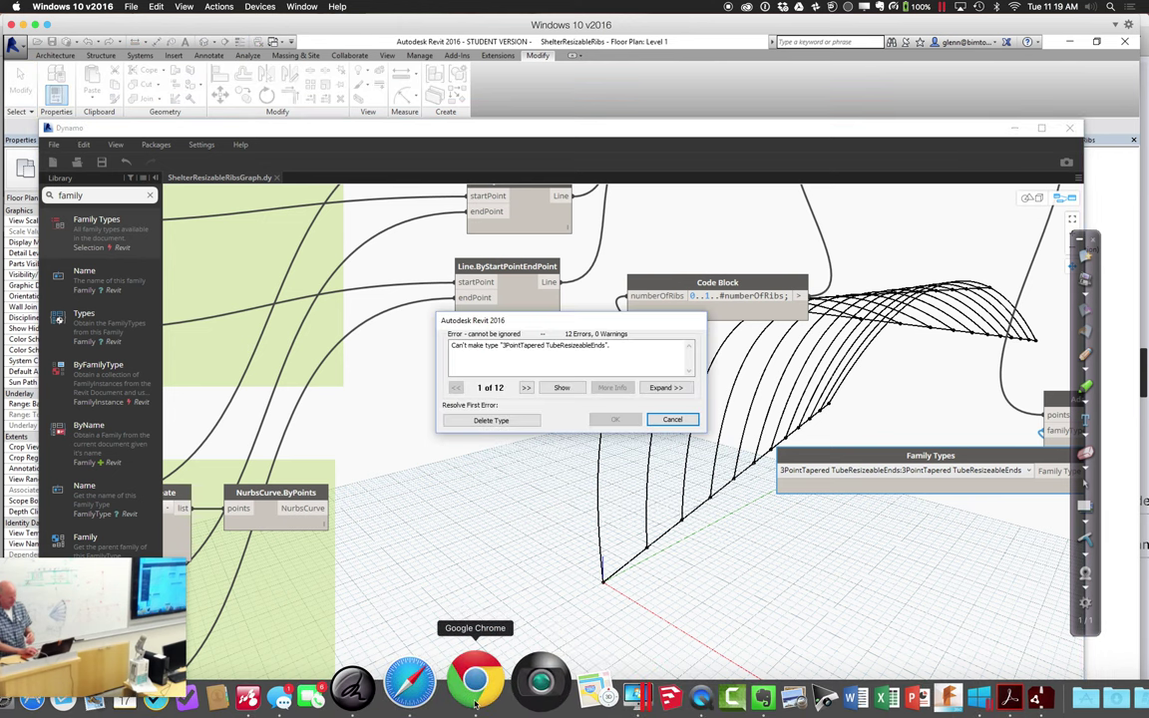
# - Resolve the Revit error about the 3PointTapered TubeResizeableEnds type by deleting the type
pyautogui.click(519, 424)
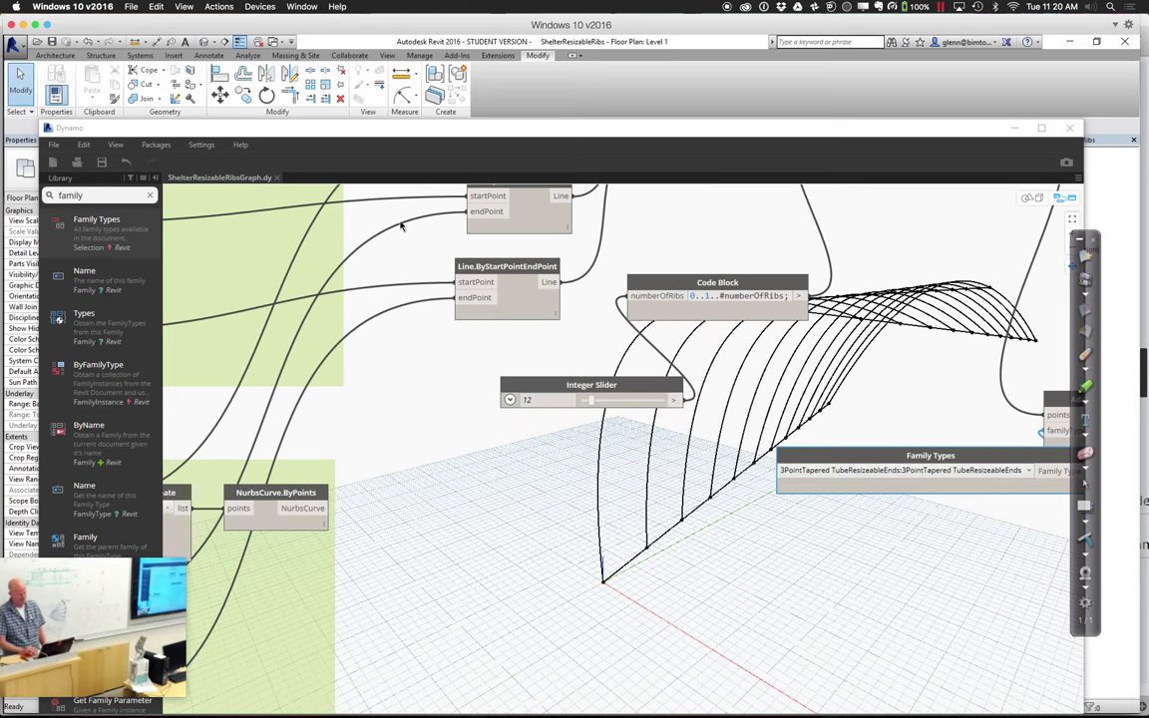
# - Switch to Chrome, open canvas.stanford.edu in a new tab, and sign in with the saved SUNet credentials
pyautogui.moveTo(320, 698)
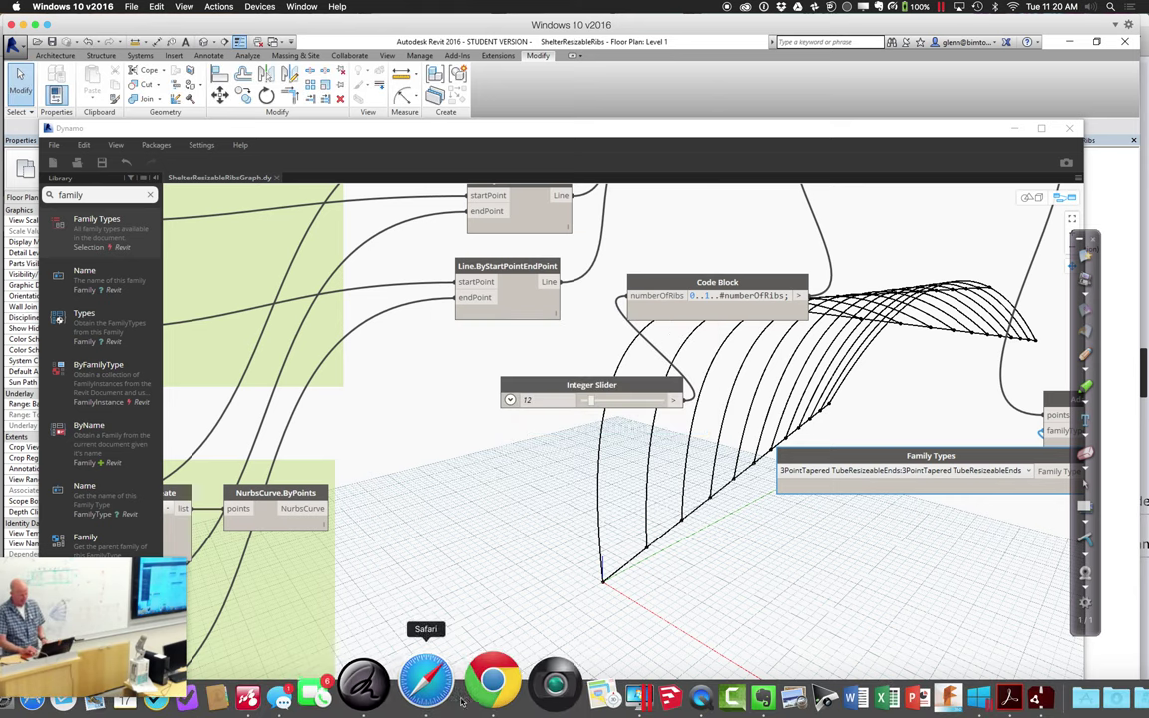
pyautogui.click(475, 683)
pyautogui.click(464, 661)
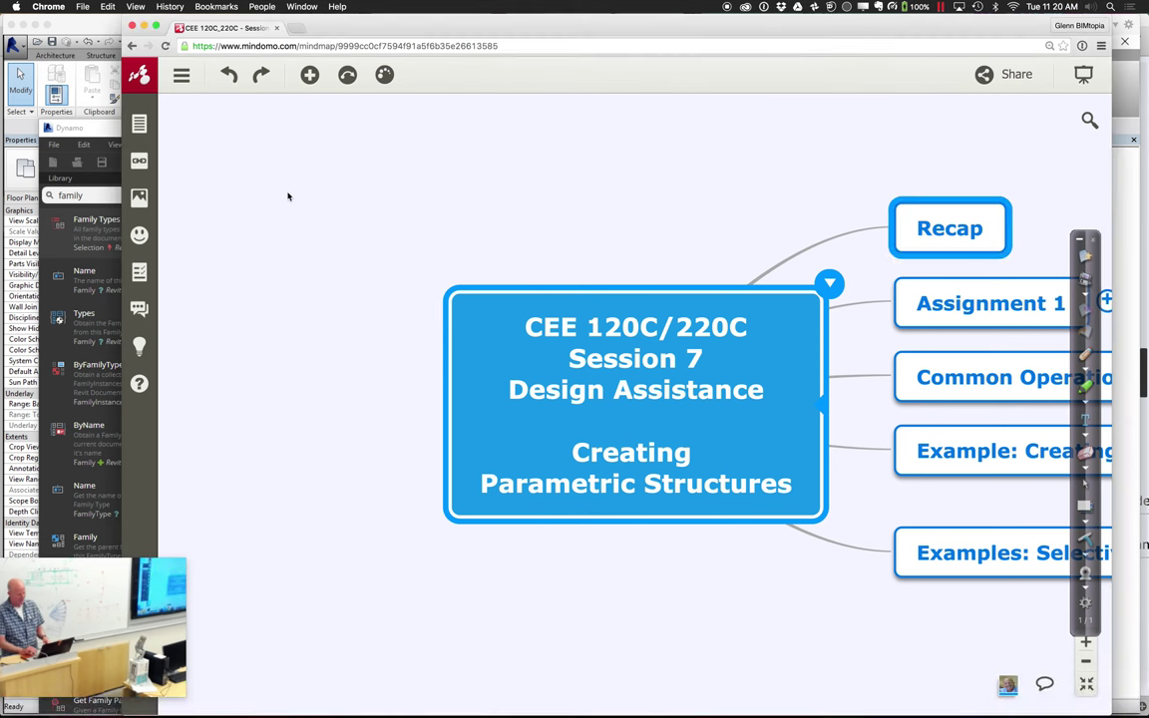
pyautogui.click(301, 33)
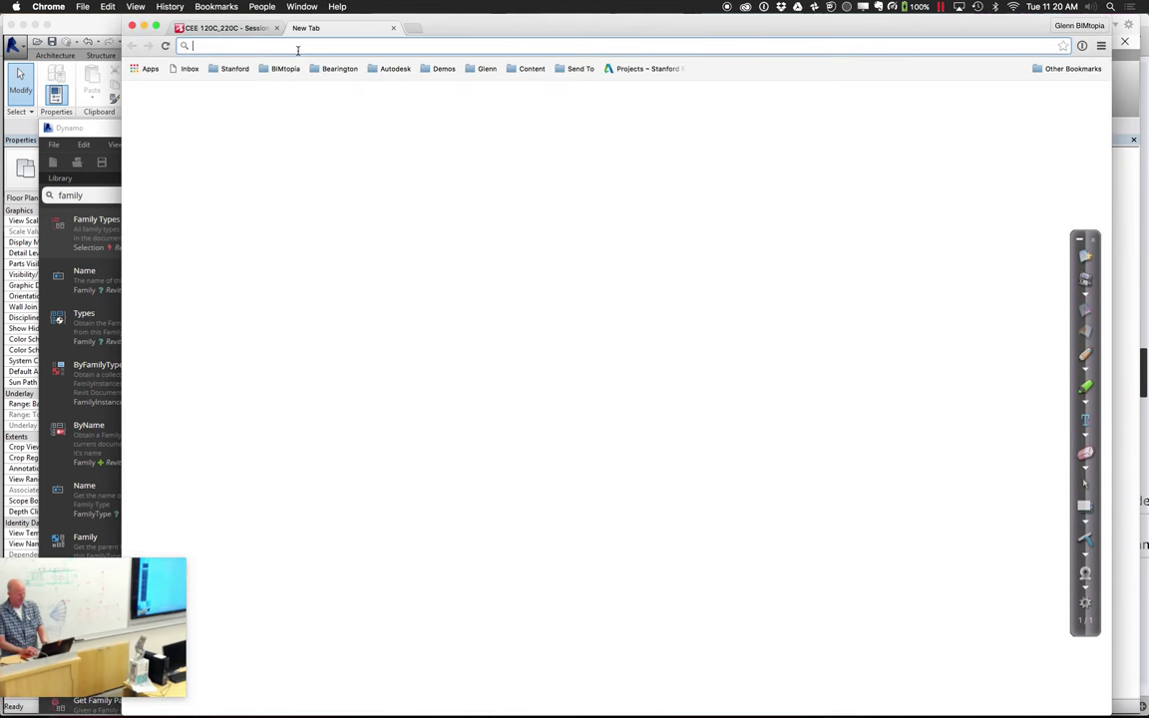
pyautogui.write('canvas.stanford.edu')
pyautogui.press('Return')
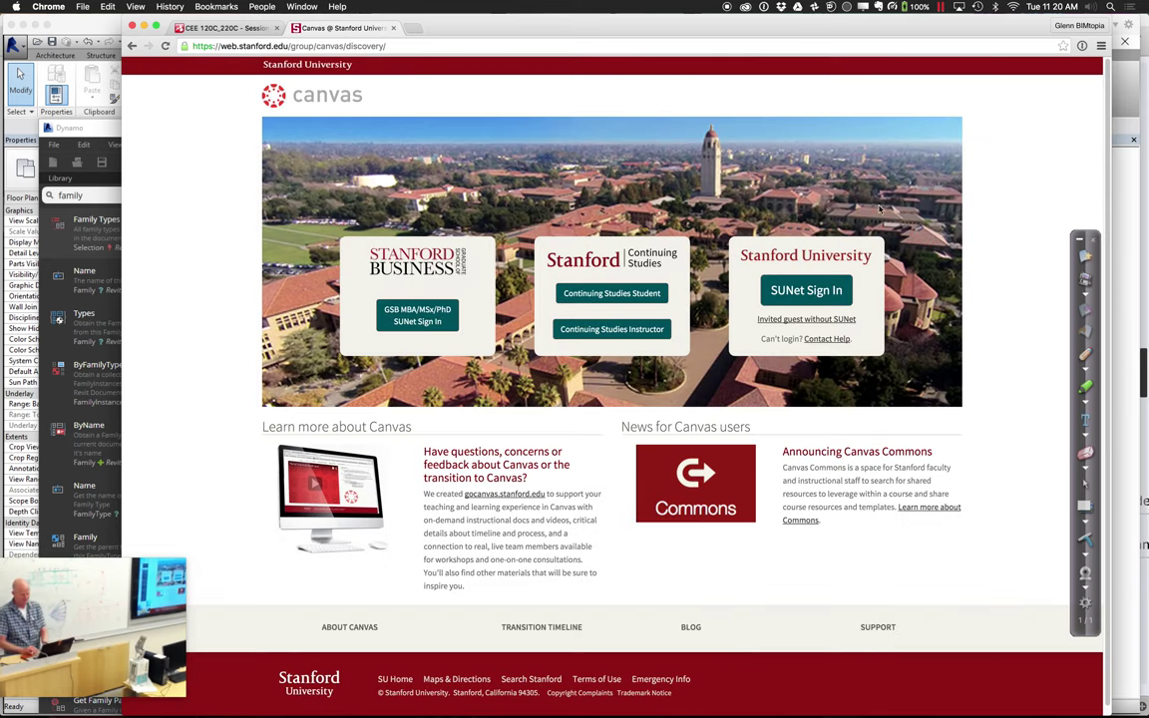
pyautogui.click(794, 295)
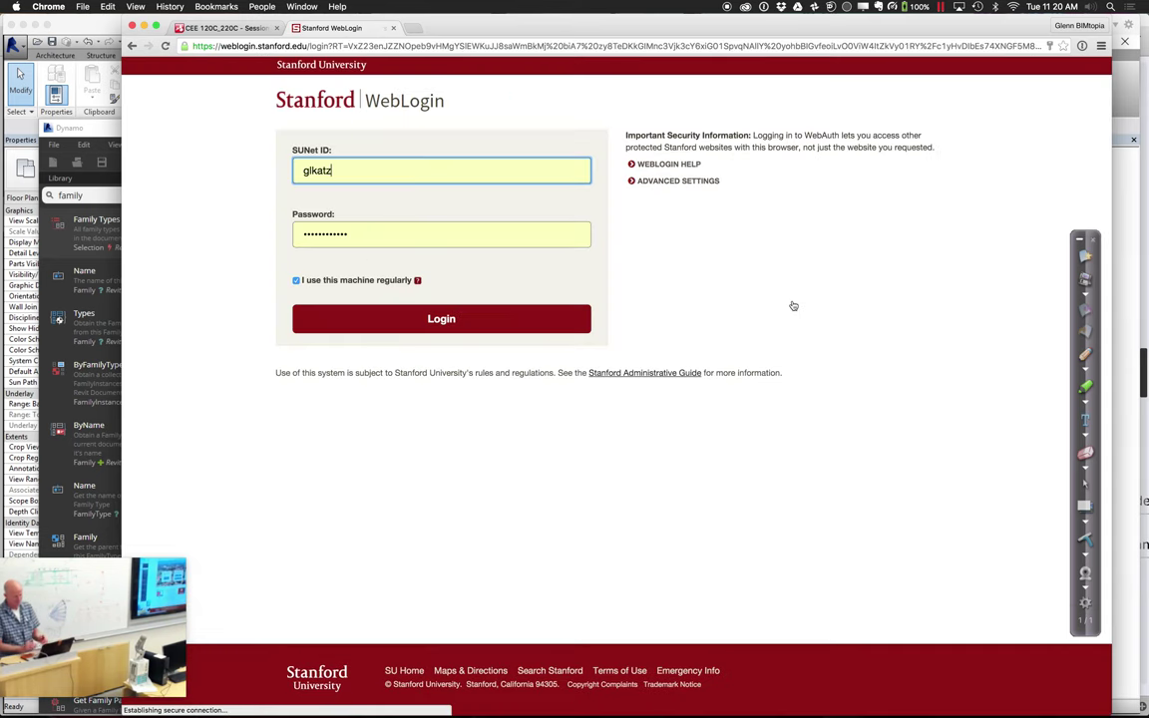
pyautogui.click(478, 312)
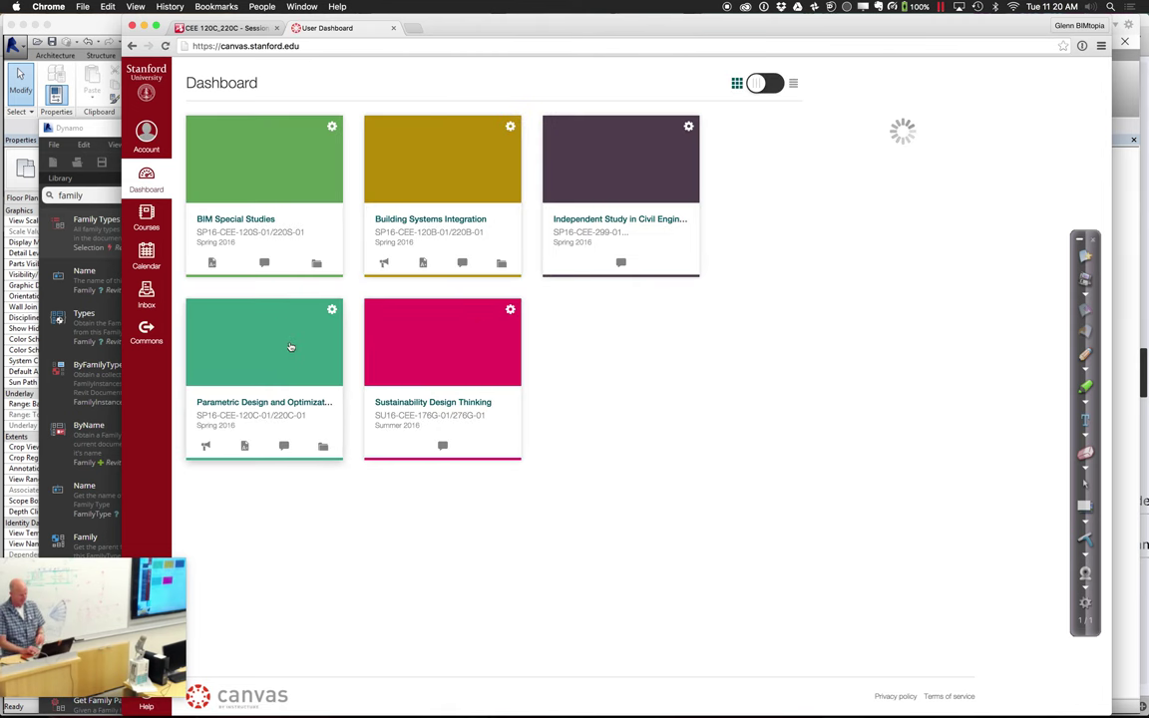
# - Open the Session 07 folder in the files of the Parametric Design and Optimization course
pyautogui.click(289, 353)
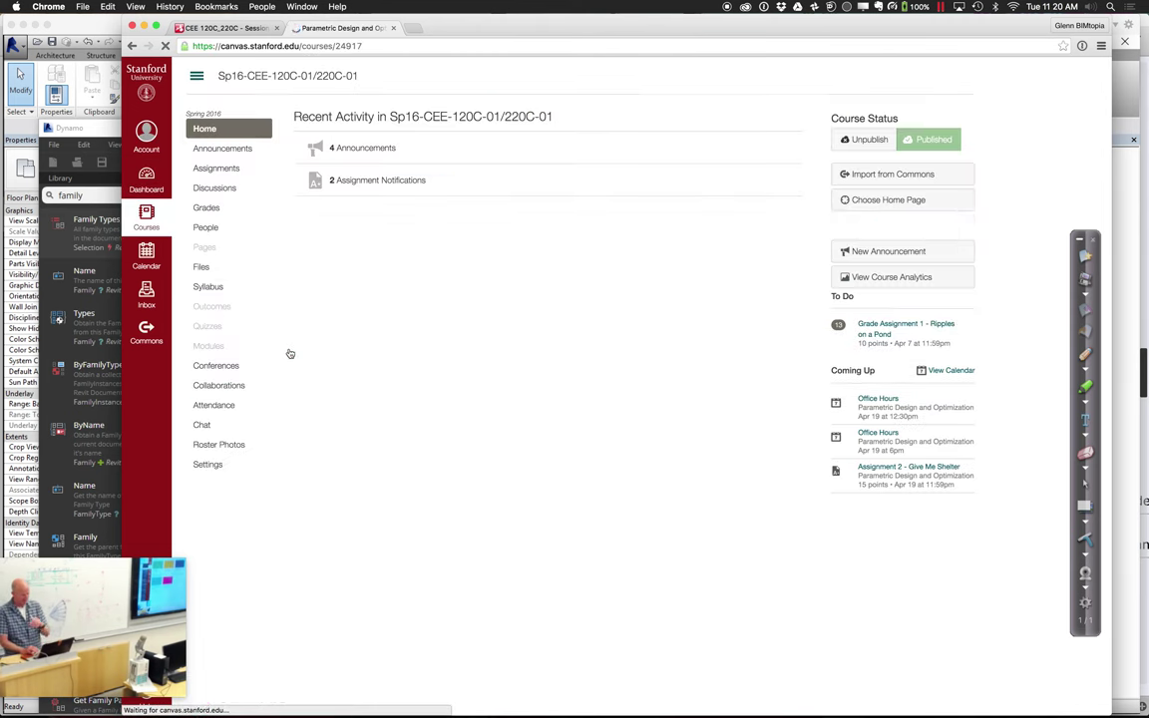
pyautogui.click(204, 267)
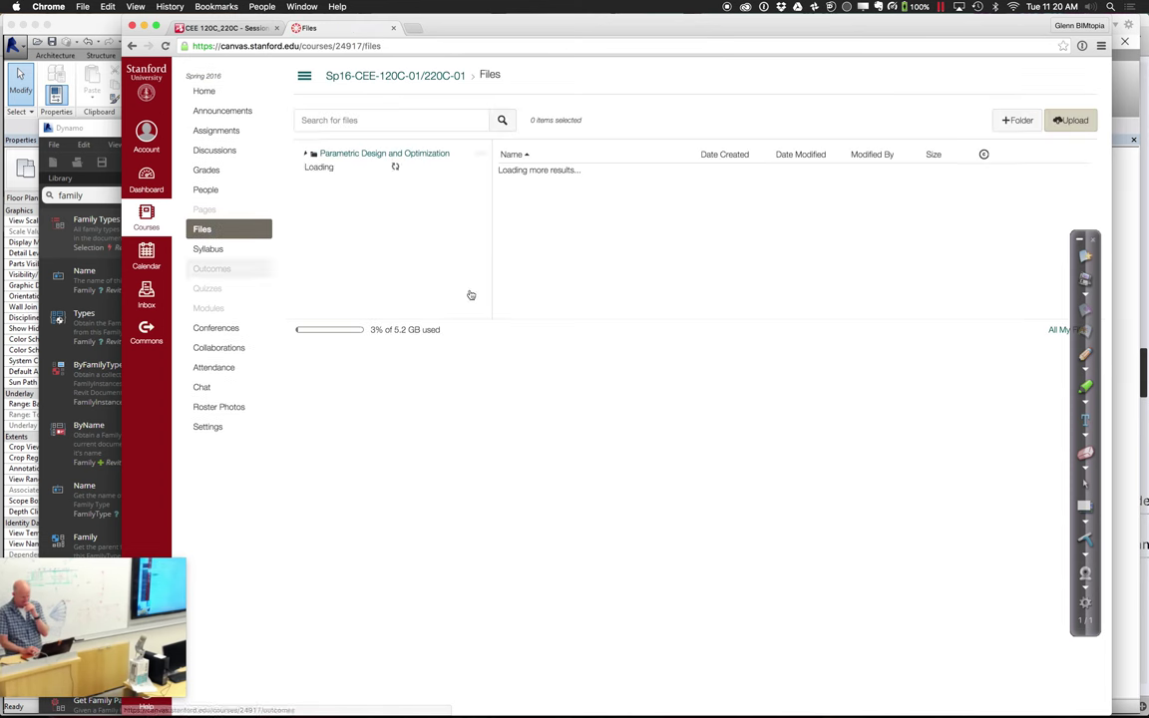
pyautogui.click(364, 337)
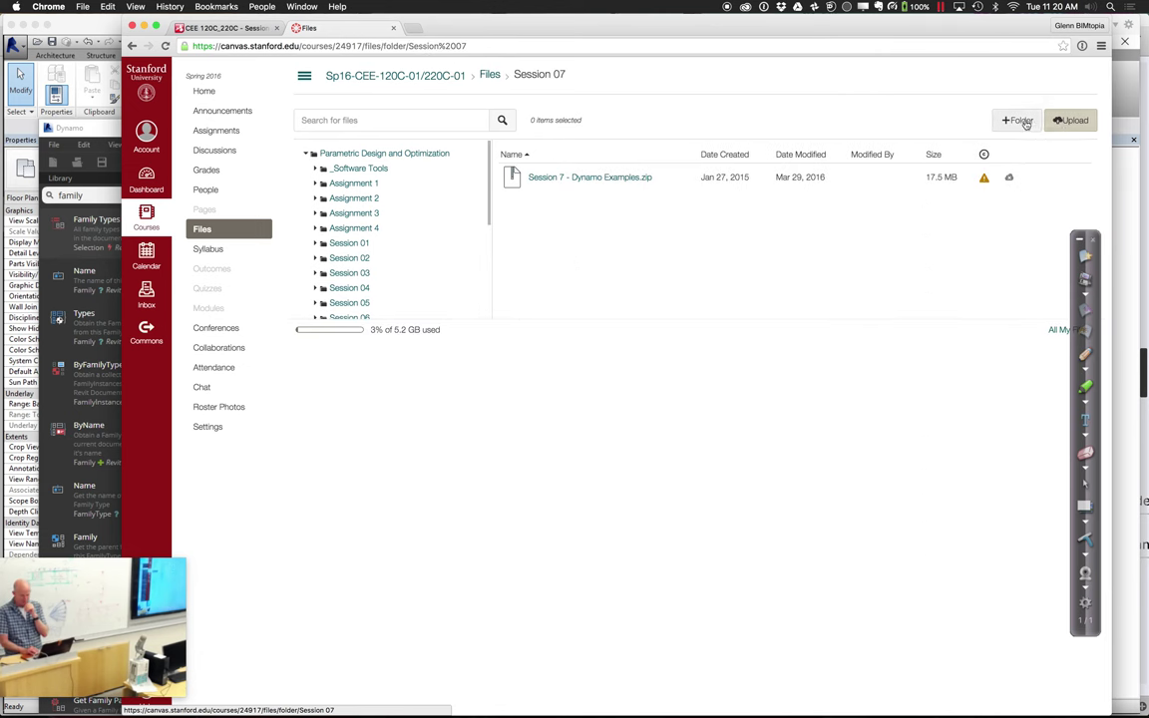
# - Upload ShelterResizableRibs.rvt and ShelterResizableRibsGraph.dyn from the Spring 2016 Session 7 folder of CEE 120C_220C to the course folder
pyautogui.click(1069, 120)
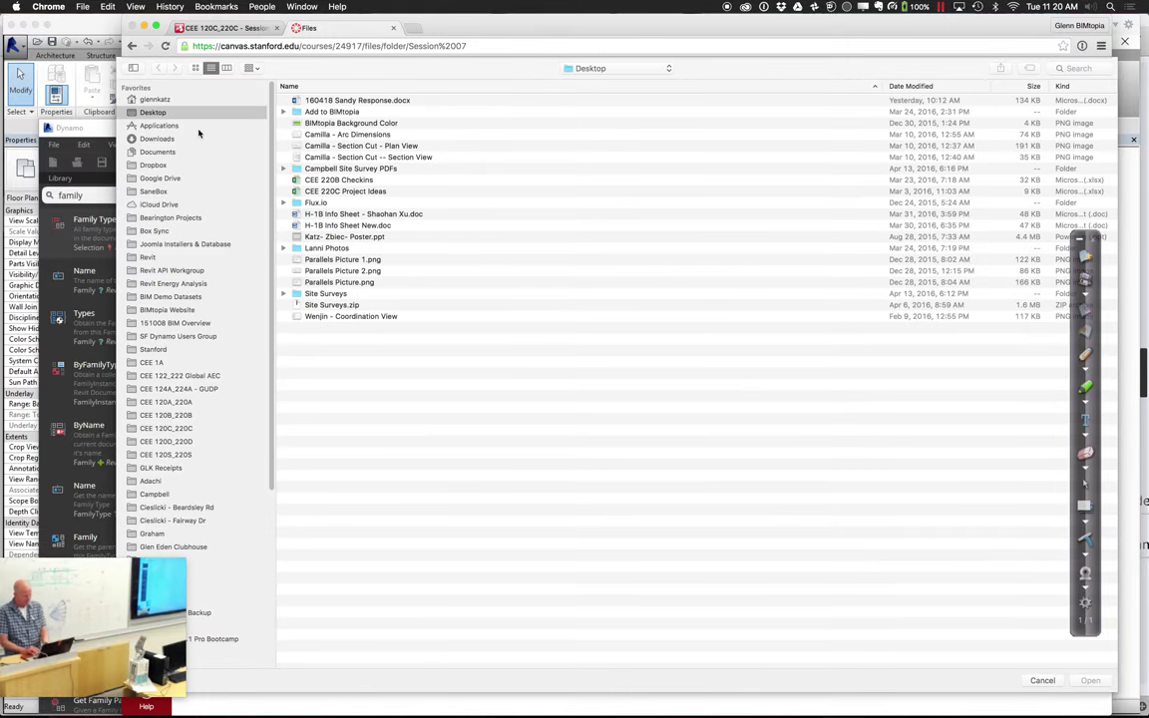
pyautogui.click(178, 429)
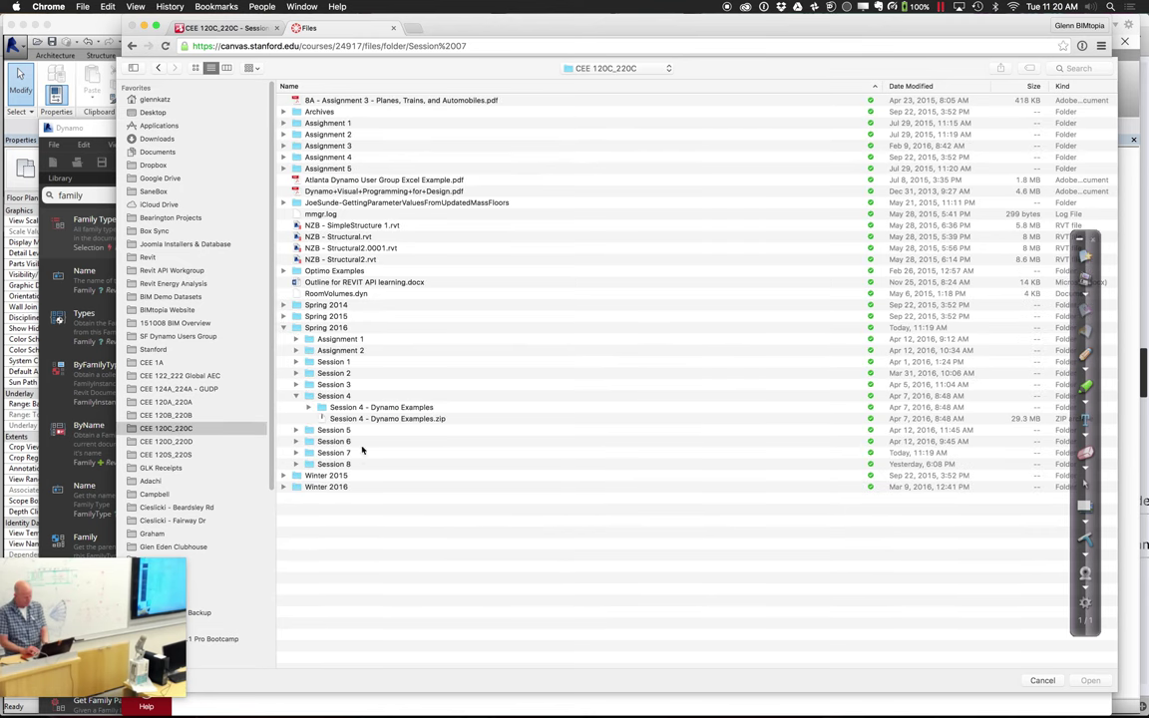
pyautogui.doubleClick(335, 452)
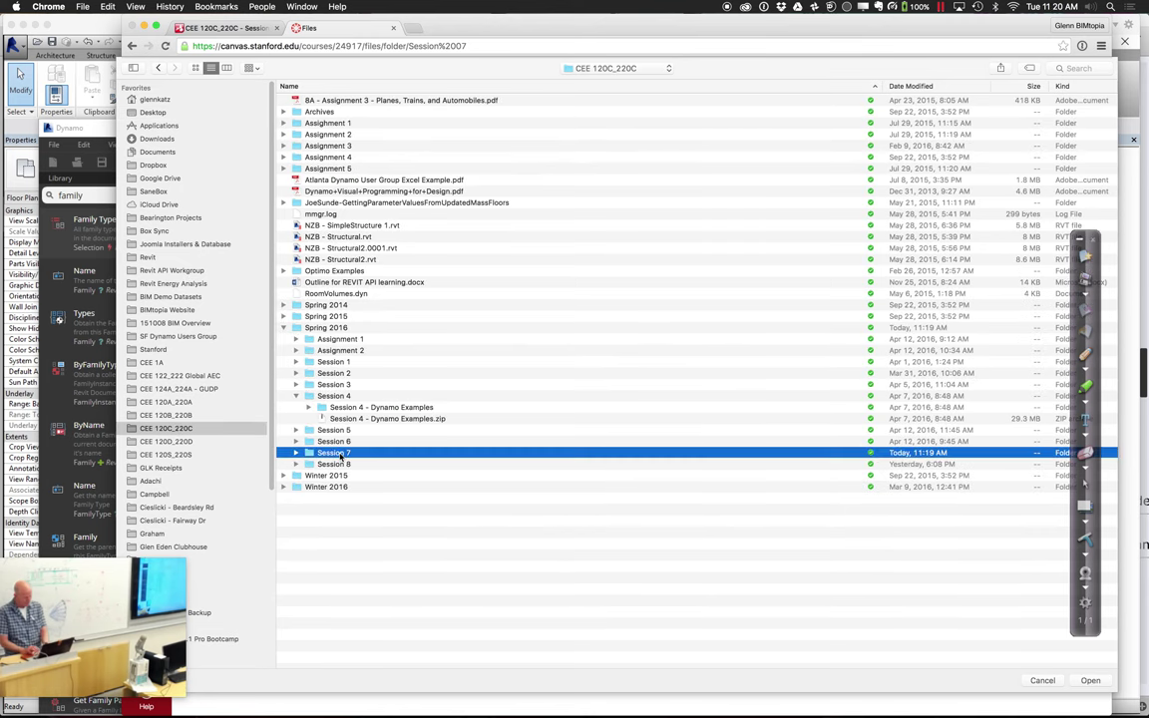
pyautogui.click(341, 102)
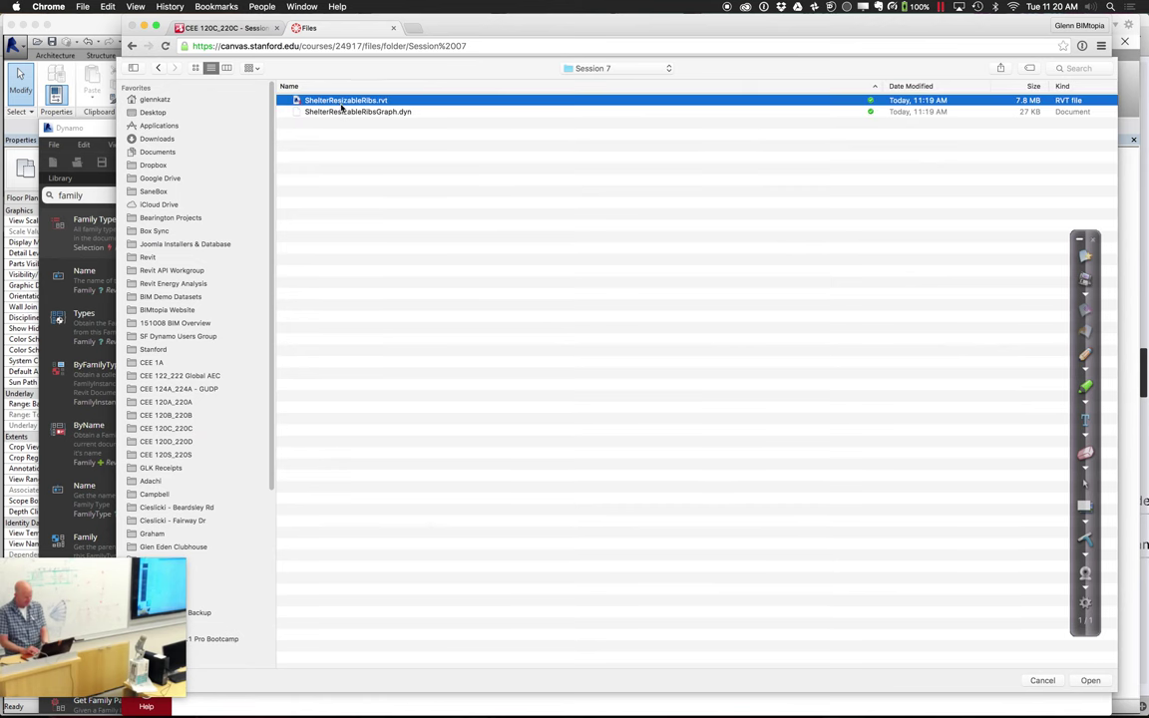
pyautogui.keyDown('shift'); pyautogui.click(341, 111); pyautogui.keyUp('shift')
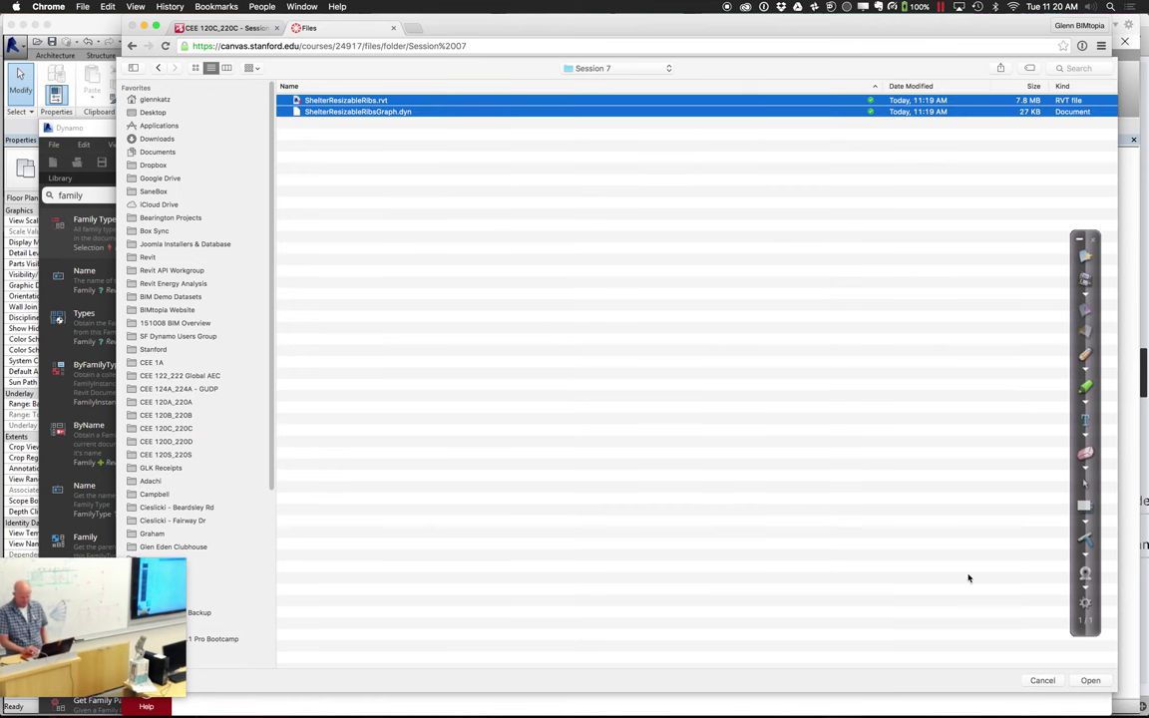
pyautogui.click(1089, 680)
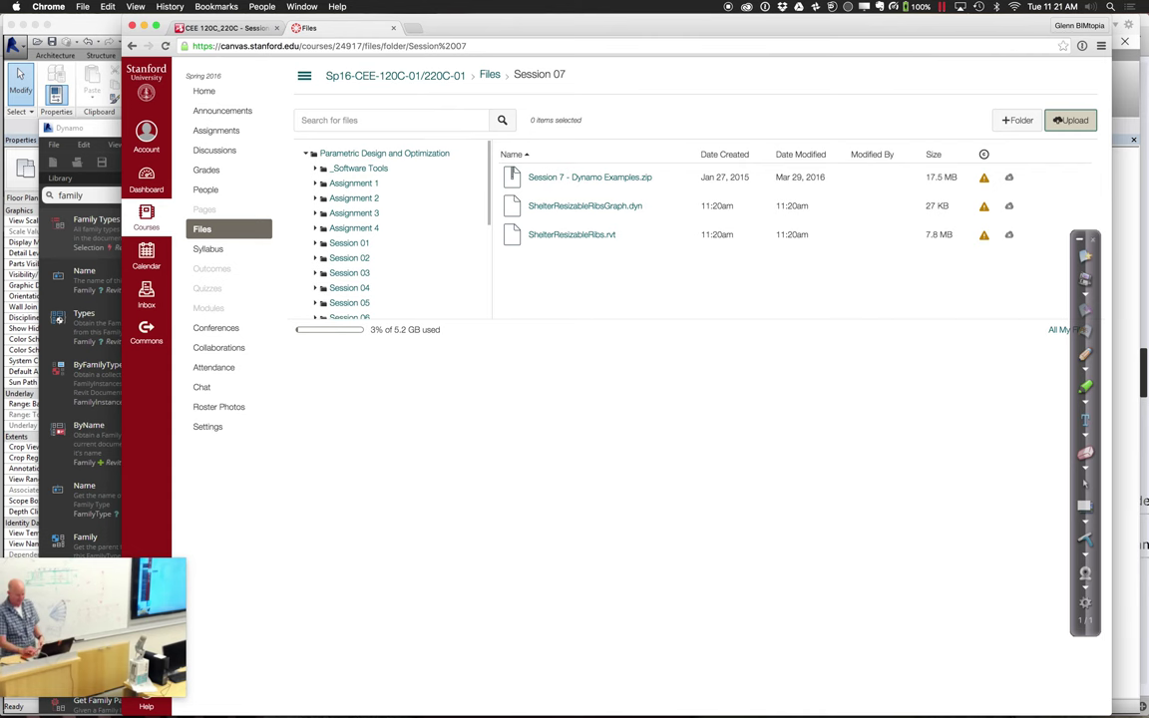
# - Set the usage right of ShelterResizableRibsGraph.dyn to "I hold the copyright" and publish the file
pyautogui.click(1008, 205)
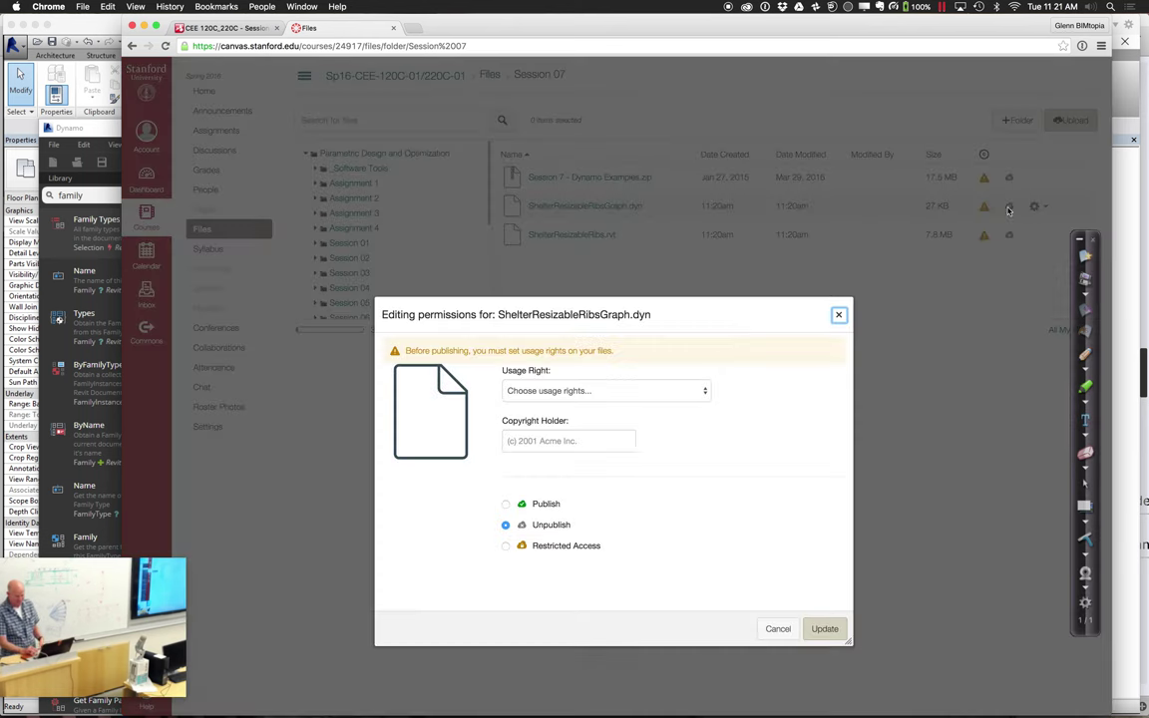
pyautogui.click(574, 391)
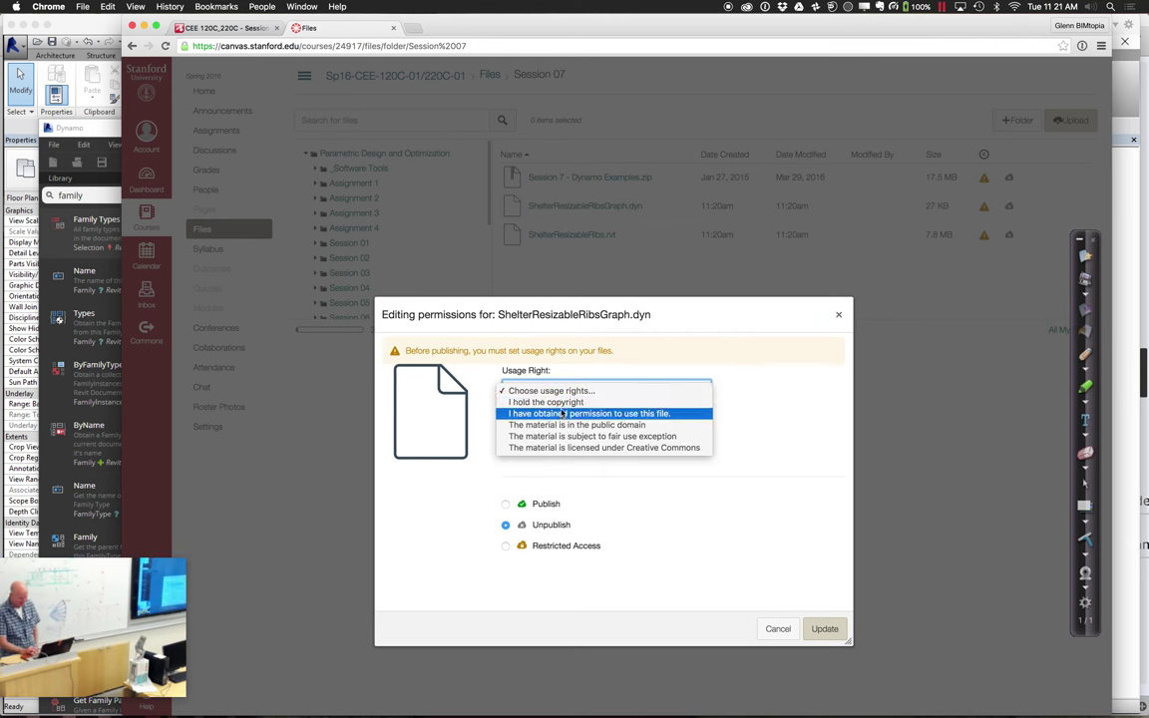
pyautogui.click(548, 580)
pyautogui.click(539, 507)
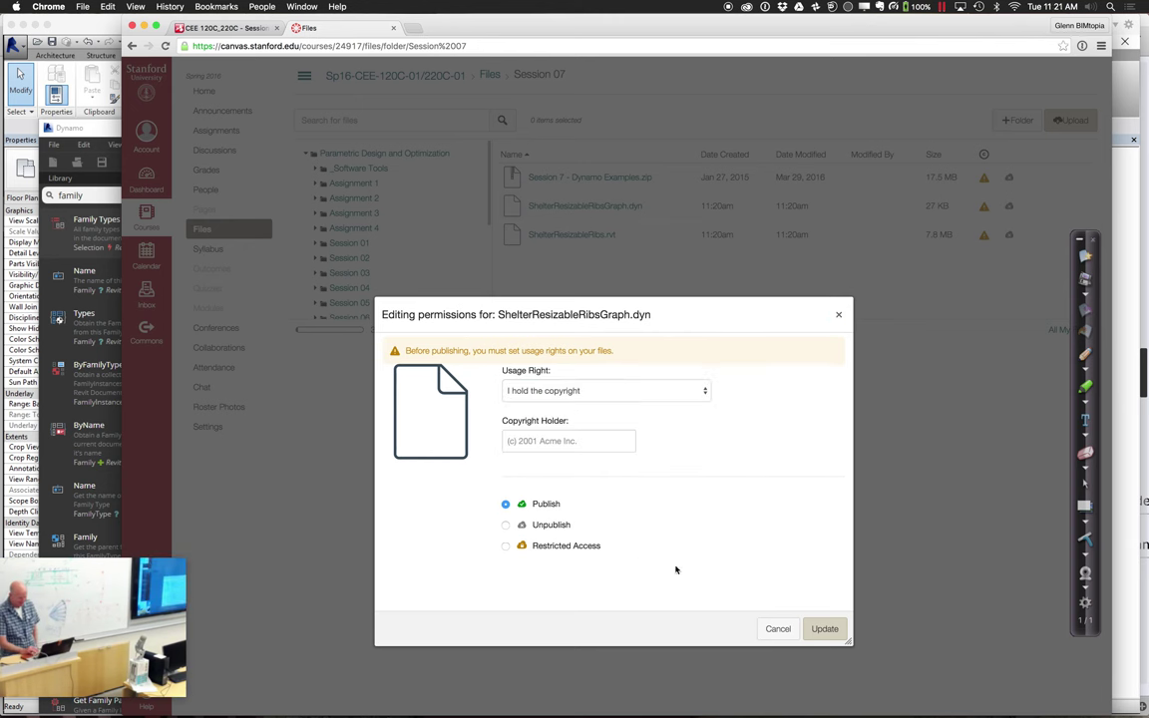
pyautogui.click(820, 629)
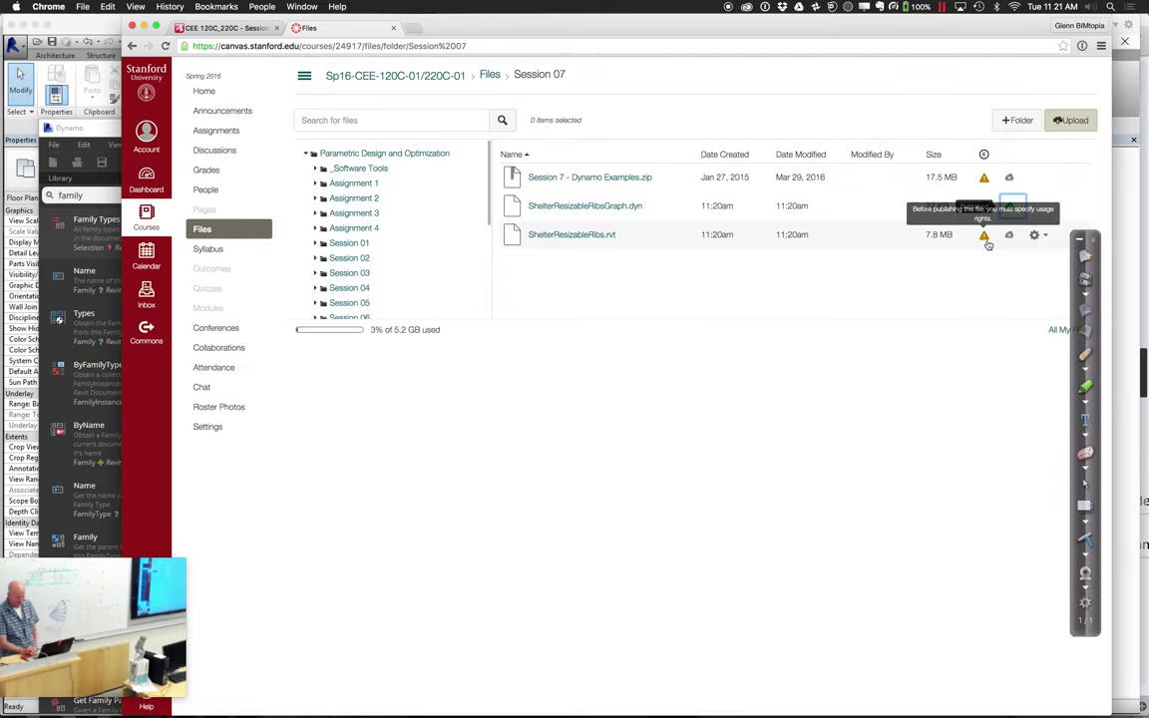
# - Set the usage right of ShelterResizableRibs.rvt to "I hold the copyright" and publish the file
pyautogui.click(983, 237)
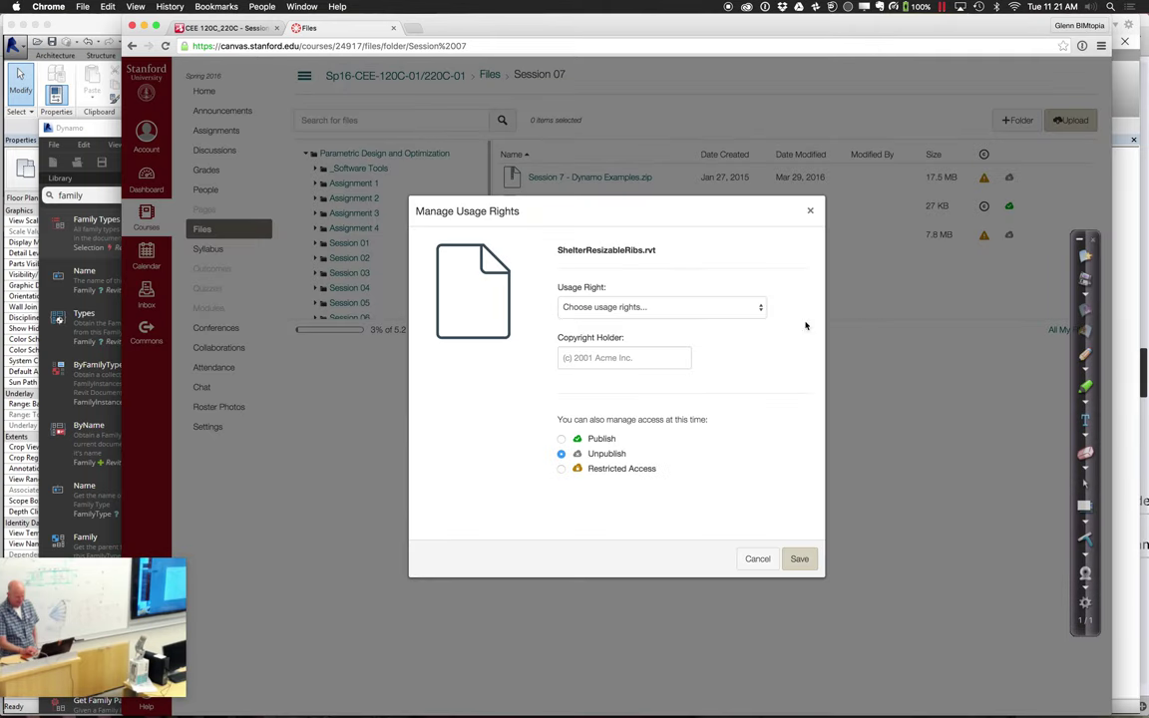
pyautogui.click(800, 560)
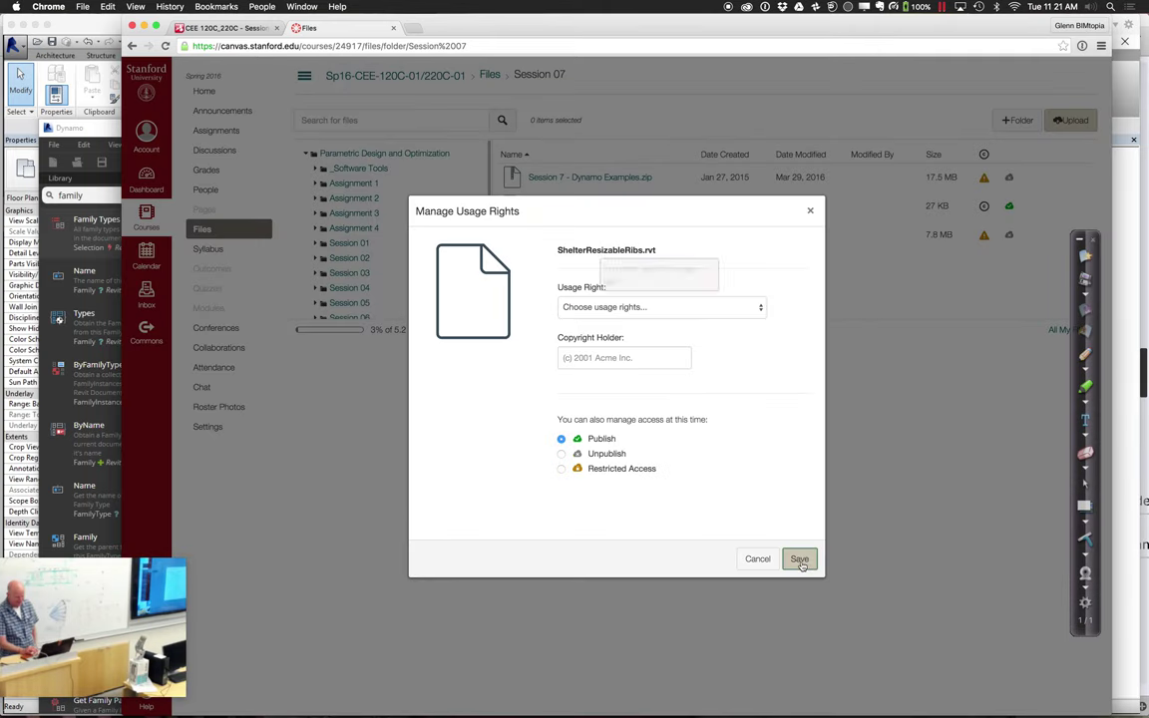
pyautogui.click(683, 312)
pyautogui.click(628, 319)
pyautogui.click(798, 557)
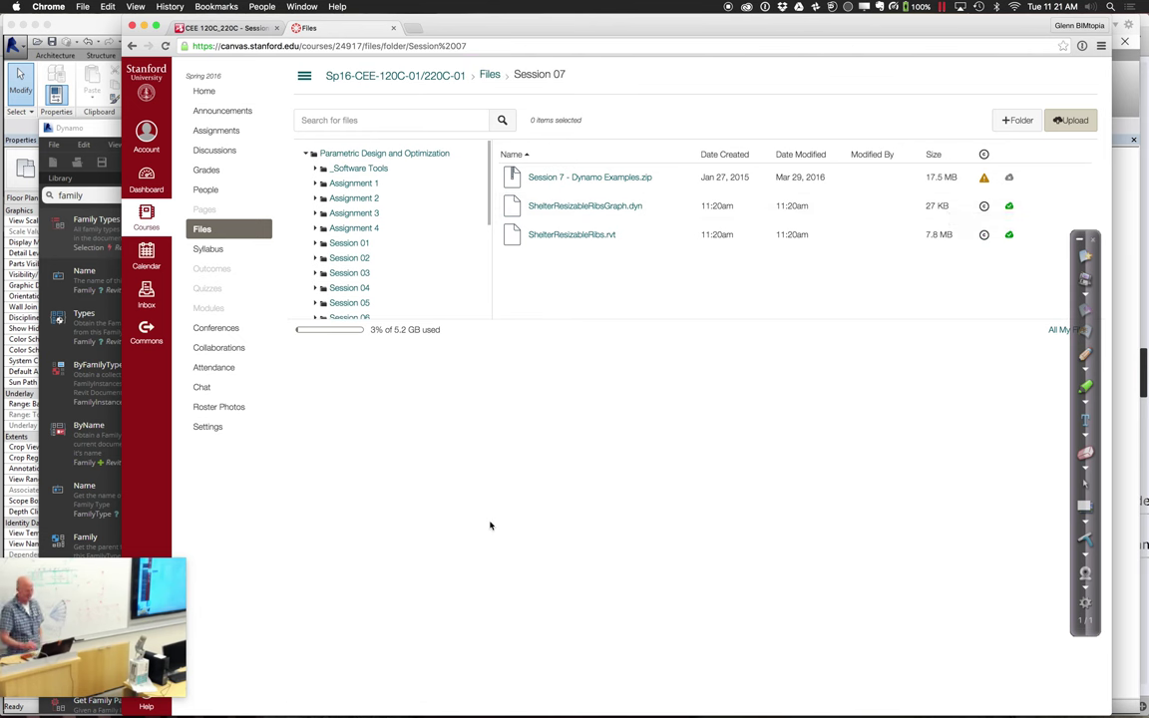
# - Switch back to Revit, move the Dynamo window off the drawing area, and open the default 3D view
pyautogui.click(145, 26)
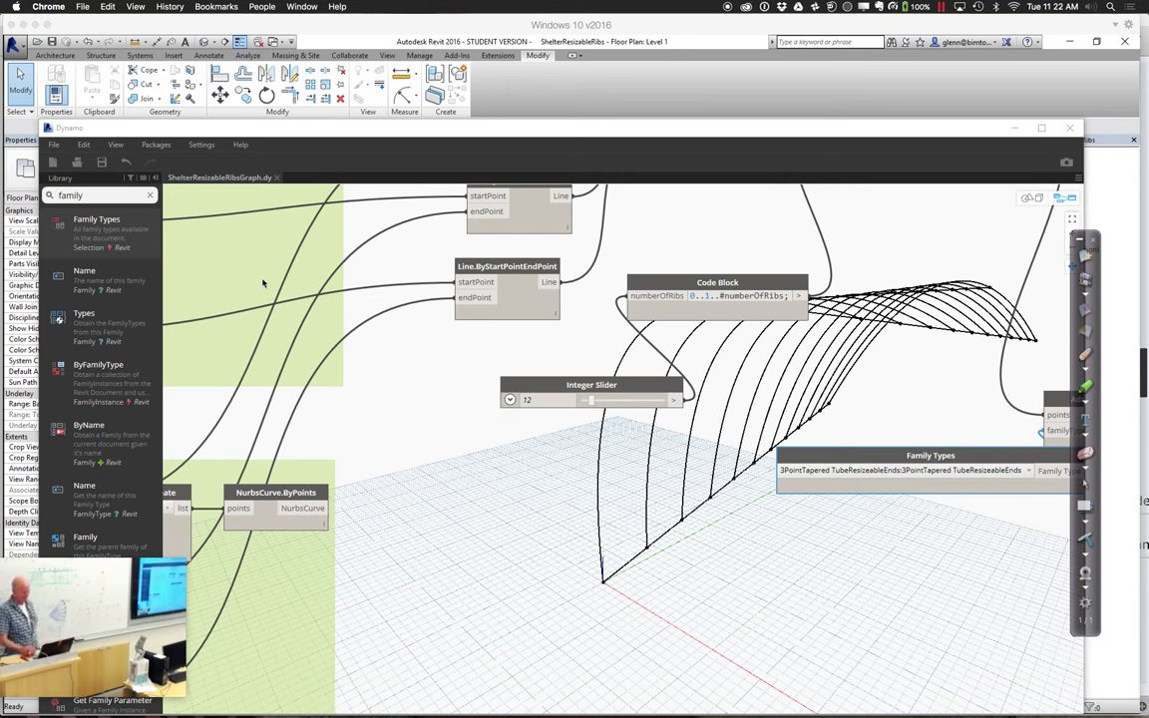
pyautogui.moveTo(102, 132); pyautogui.dragTo(104, 248)
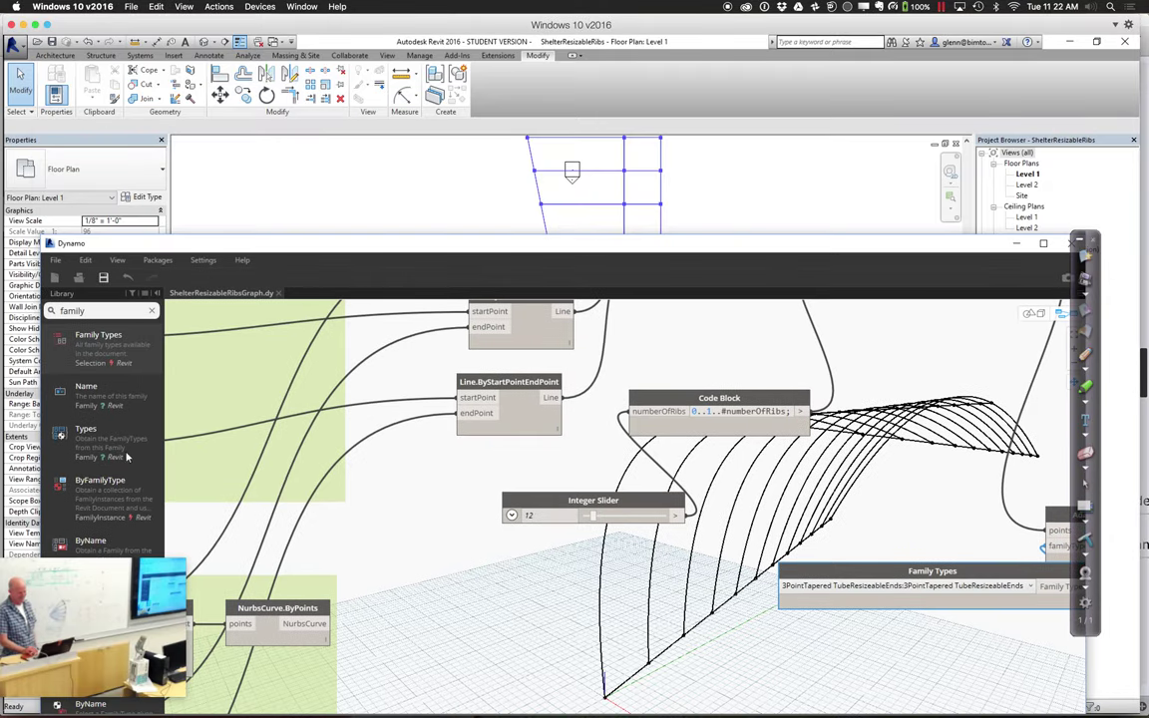
pyautogui.moveTo(172, 243); pyautogui.dragTo(168, 426)
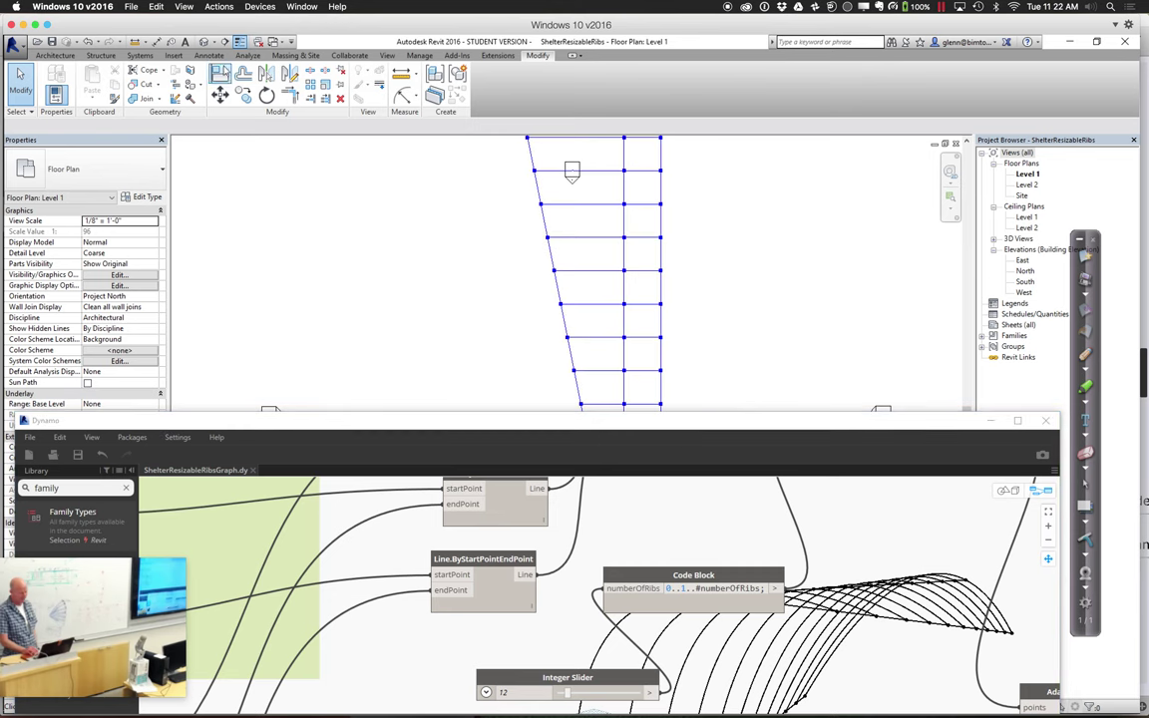
pyautogui.click(204, 43)
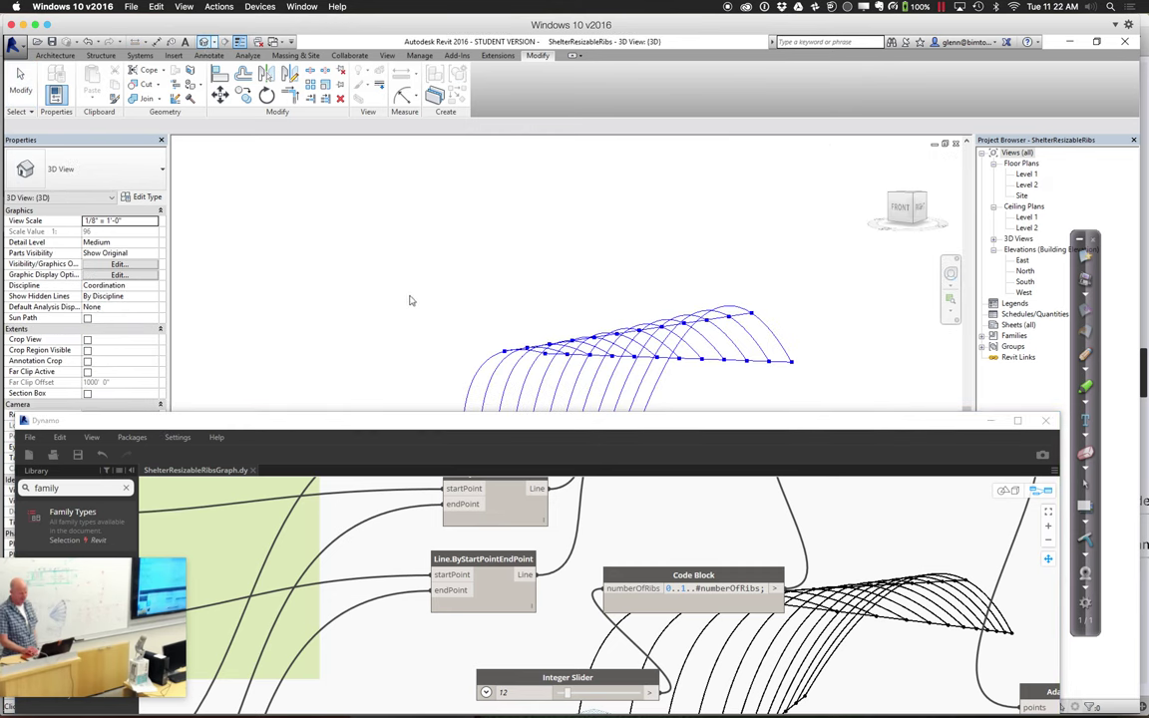
# - Reselect 3PointTapered TubeResizeableEnds in Dynamo's Family Types node and check the ribs in the Revit 3D view
pyautogui.moveTo(388, 428); pyautogui.dragTo(322, 250)
pyautogui.moveTo(929, 591)
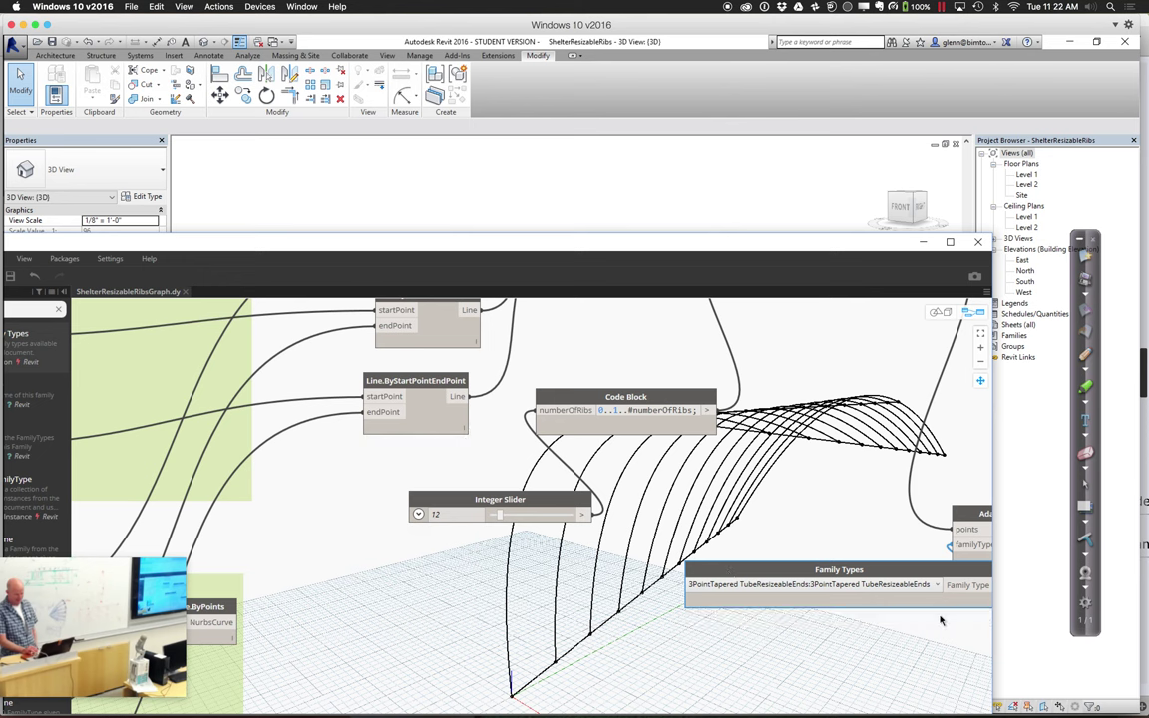
pyautogui.click(931, 587)
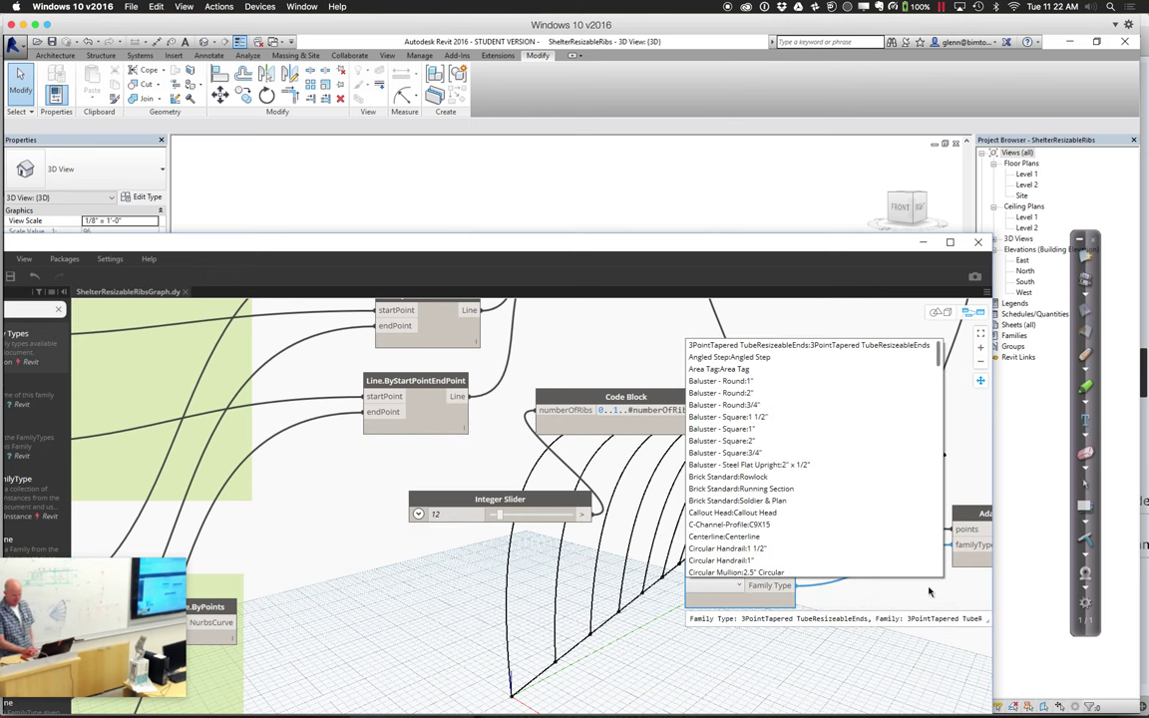
pyautogui.click(797, 345)
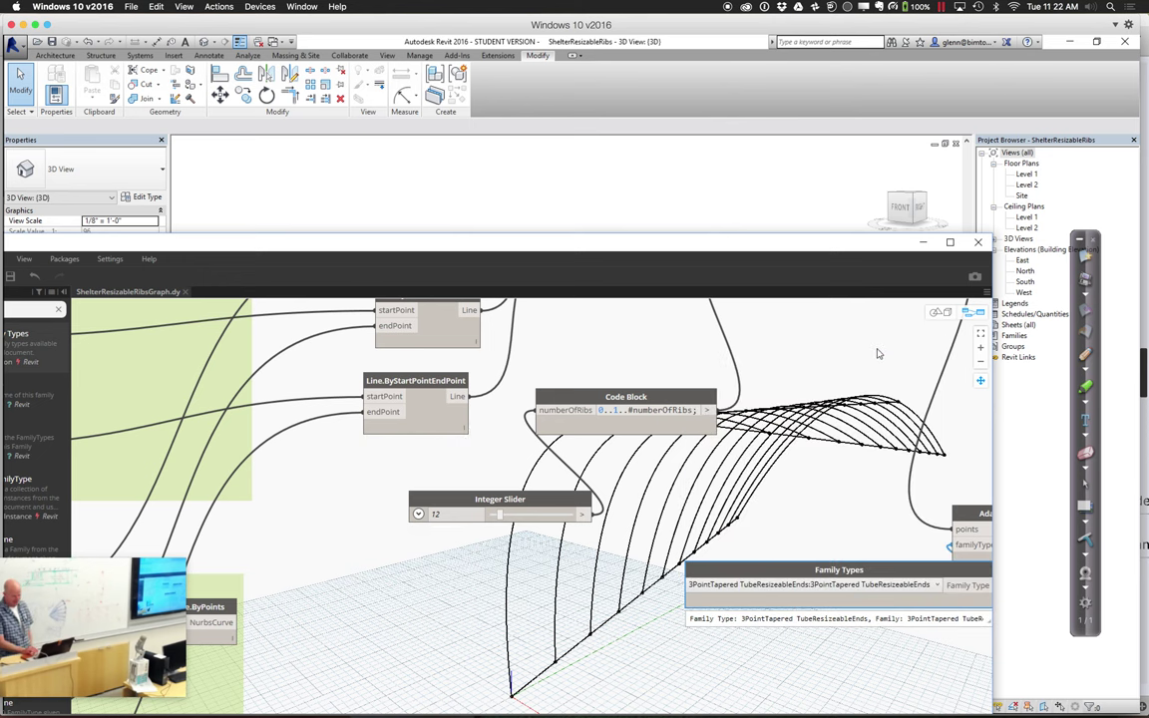
pyautogui.moveTo(754, 245); pyautogui.dragTo(735, 364)
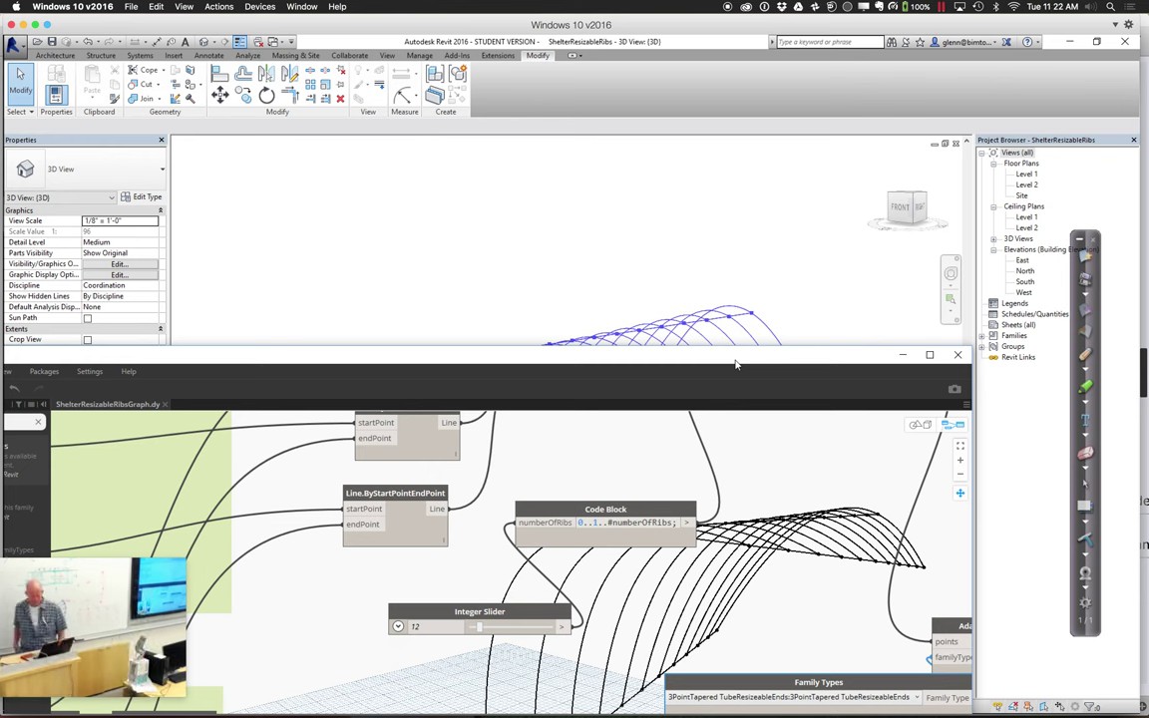
pyautogui.moveTo(715, 360); pyautogui.dragTo(591, 501)
pyautogui.click(426, 404)
pyautogui.moveTo(410, 486); pyautogui.dragTo(407, 528)
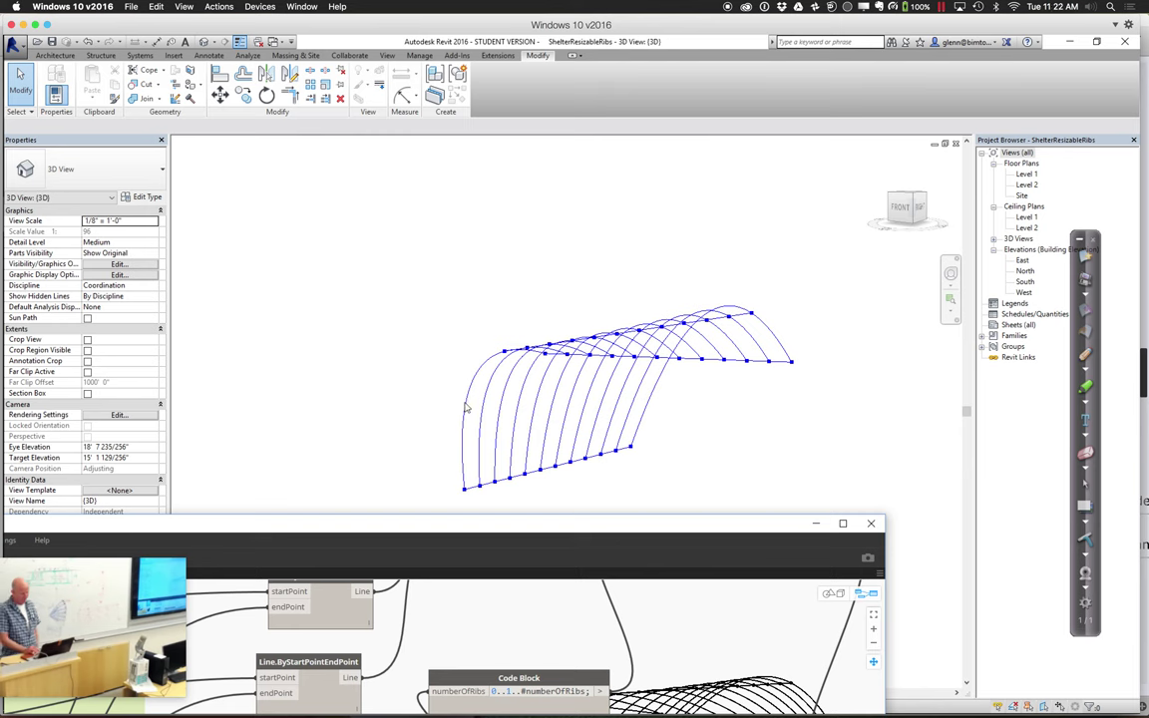
# - Set the Family Types node to 3PointTapered Tube and uncover the Revit 3D view to see the ribs
pyautogui.moveTo(336, 520); pyautogui.dragTo(325, 256)
pyautogui.click(616, 607)
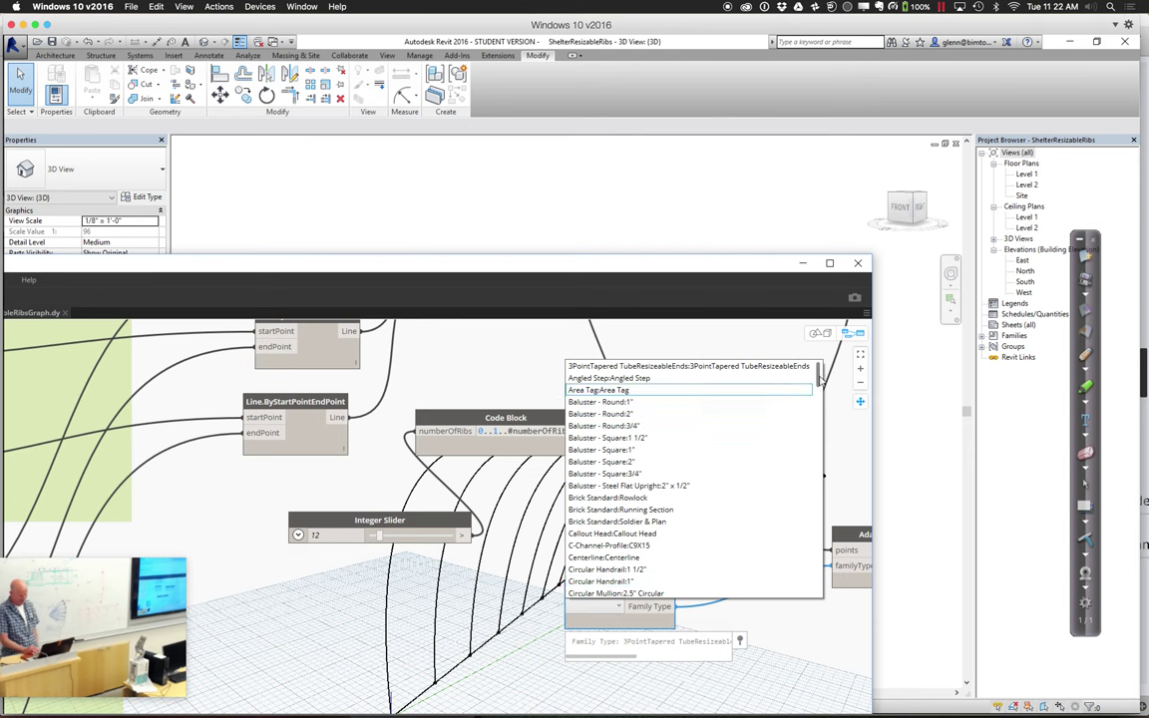
pyautogui.scroll(1, 819, 371)
pyautogui.click(742, 378)
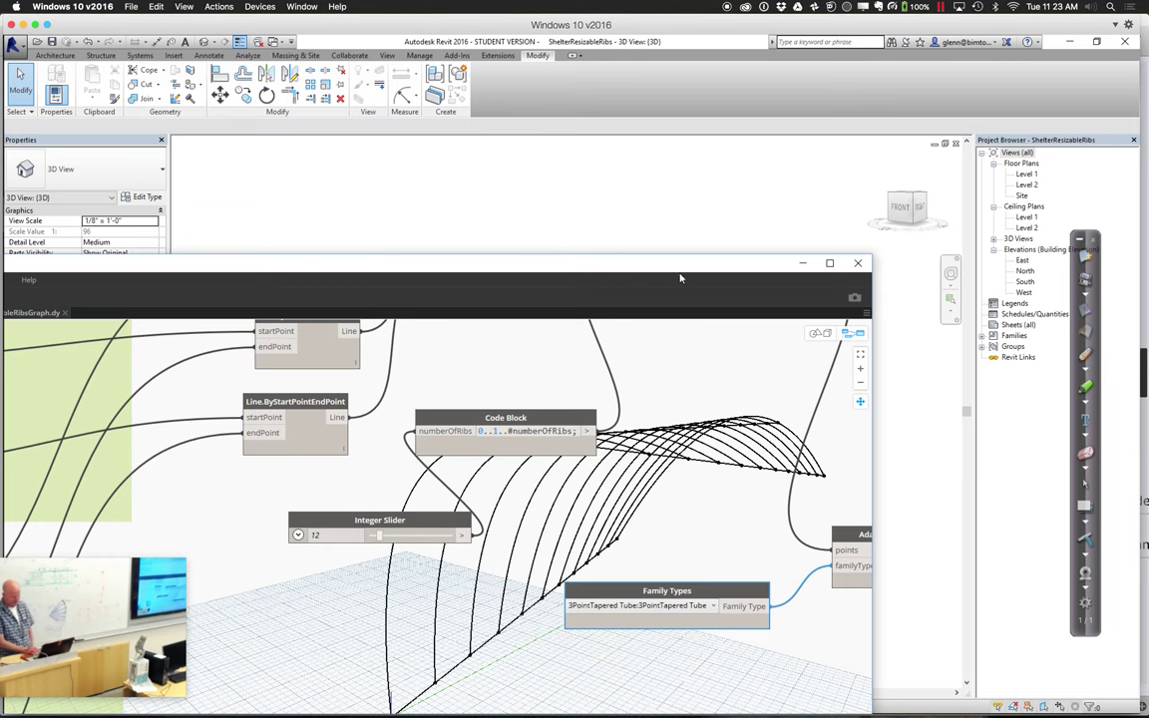
pyautogui.moveTo(681, 268); pyautogui.dragTo(637, 660)
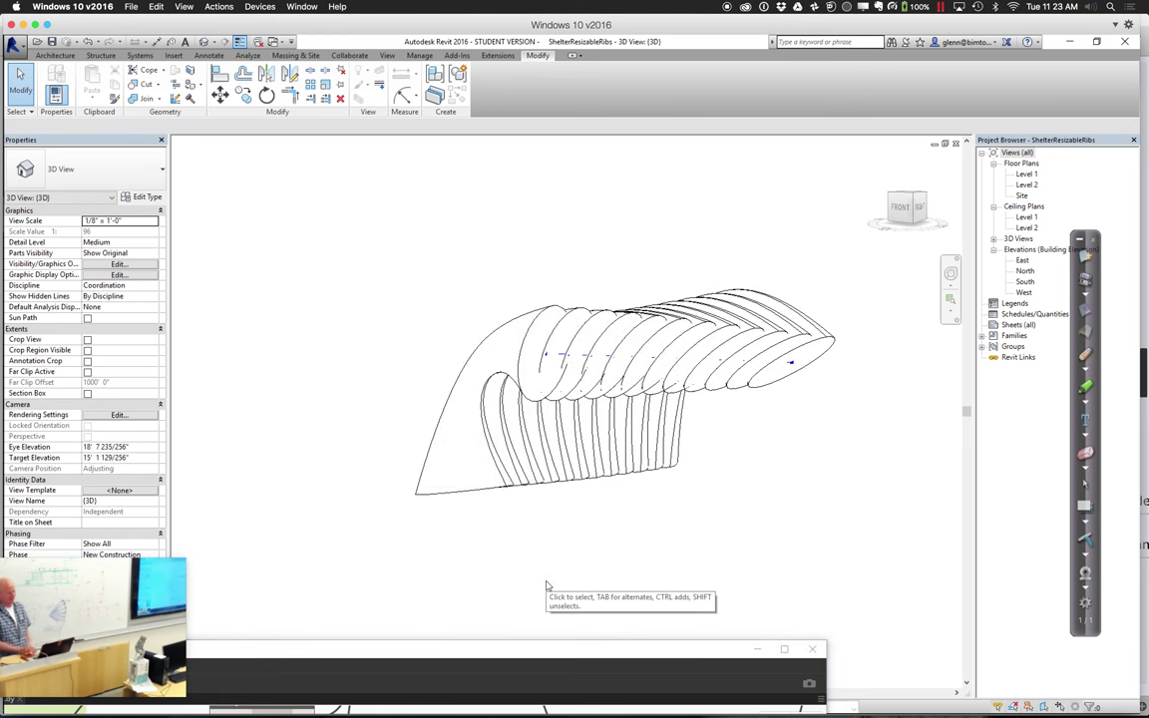
# - Try to change the front end rib's type to 3PointTapered TubeResizeableEnds, then cancel the change
pyautogui.click(418, 462)
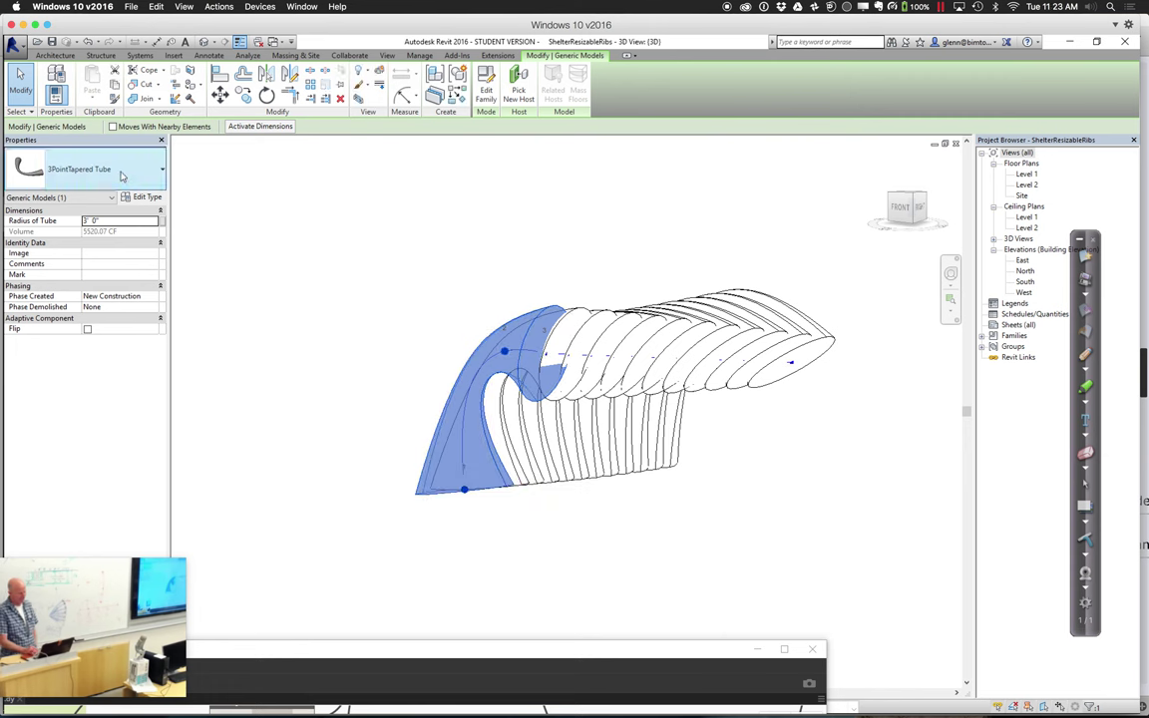
pyautogui.click(122, 175)
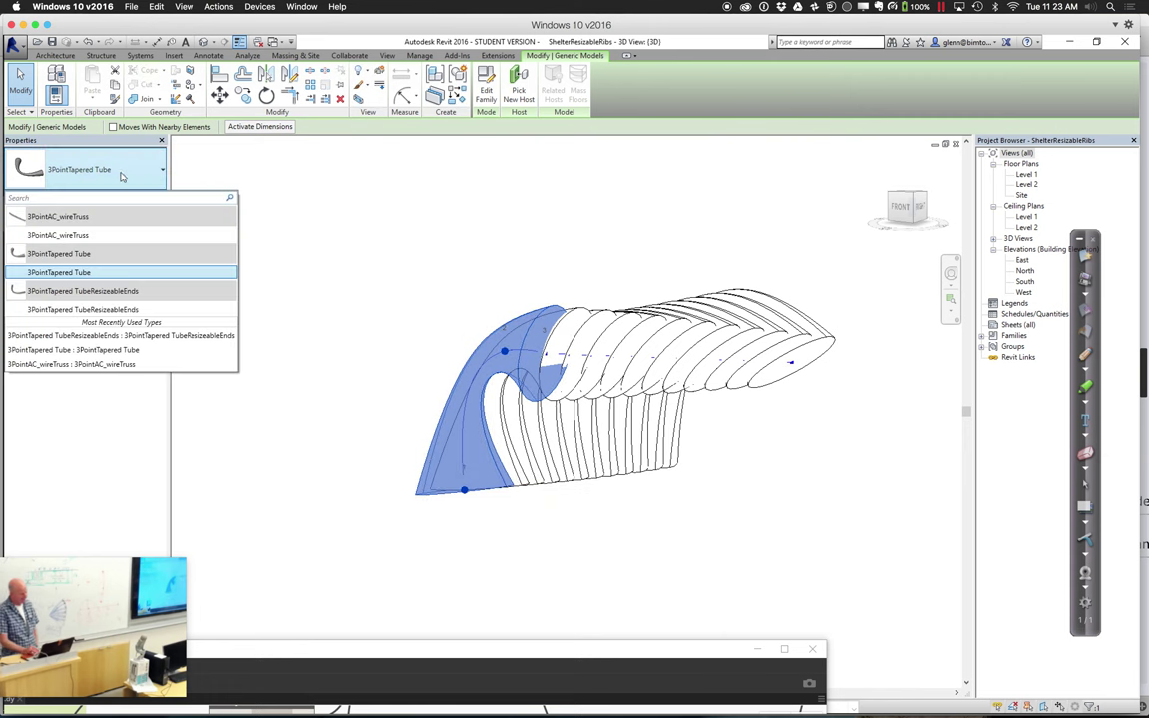
pyautogui.click(113, 311)
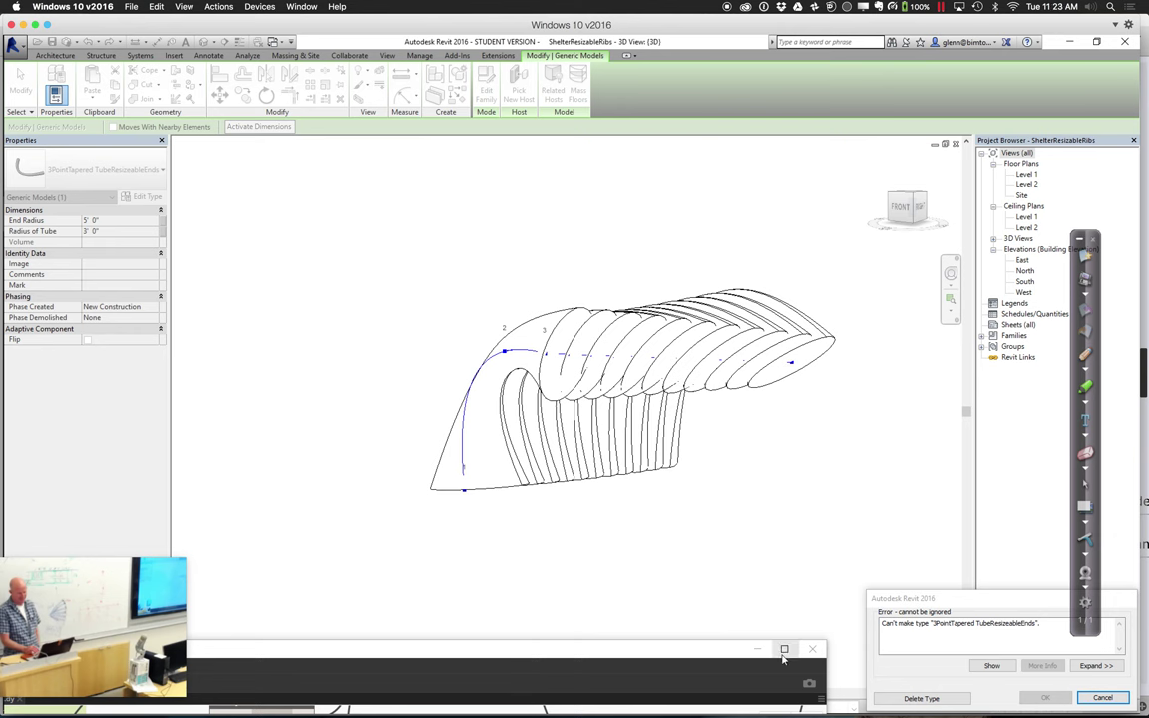
pyautogui.click(1103, 697)
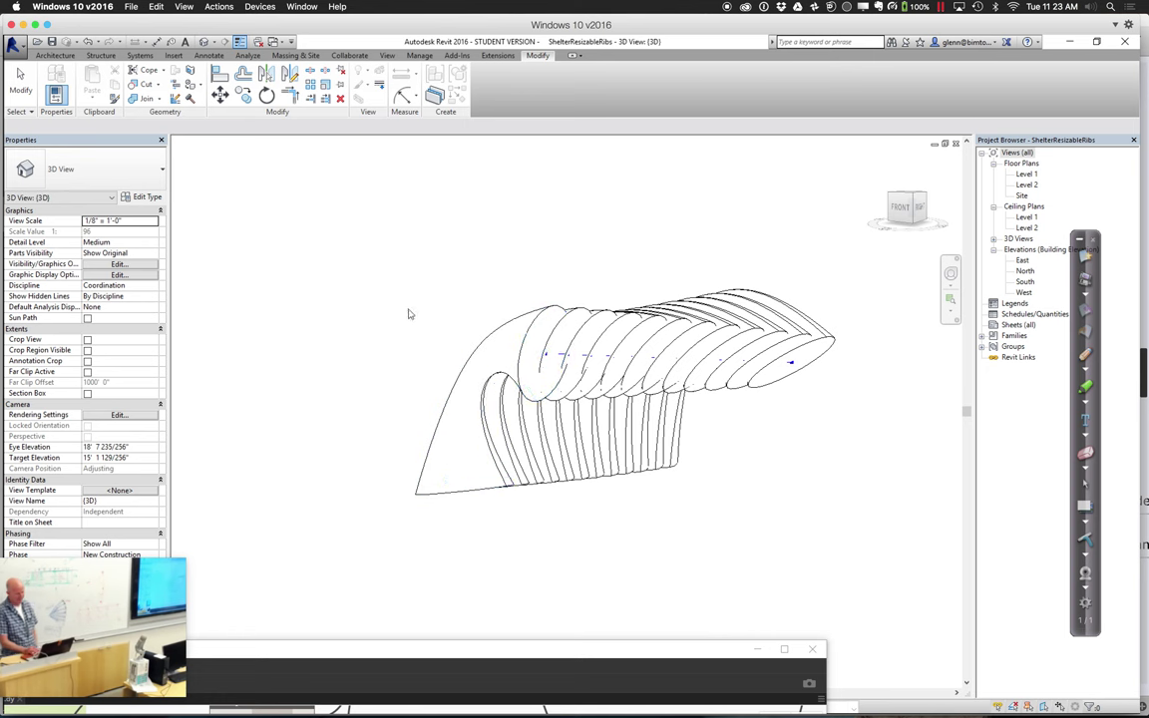
# - Select the front end rib, and switch to the 3D view of the 3PointTapered TubeResizeableEnds family
pyautogui.click(499, 436)
pyautogui.click(423, 436)
pyautogui.click(423, 435)
pyautogui.click(433, 448)
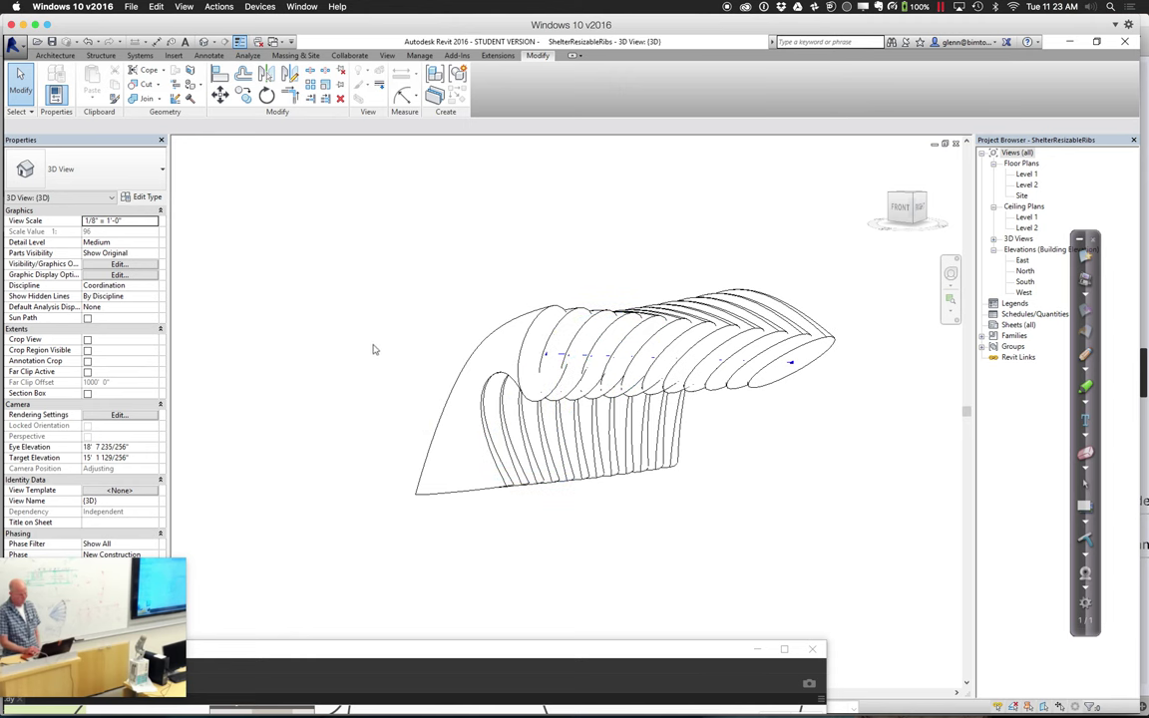
pyautogui.click(454, 393)
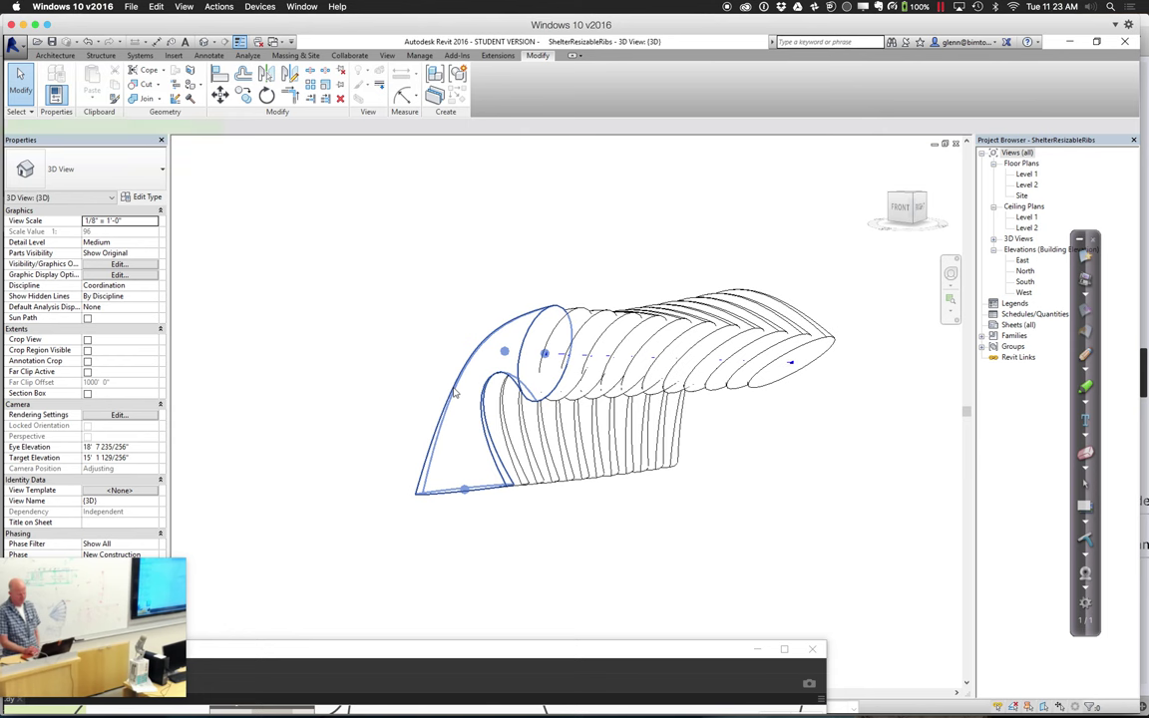
pyautogui.click(453, 393)
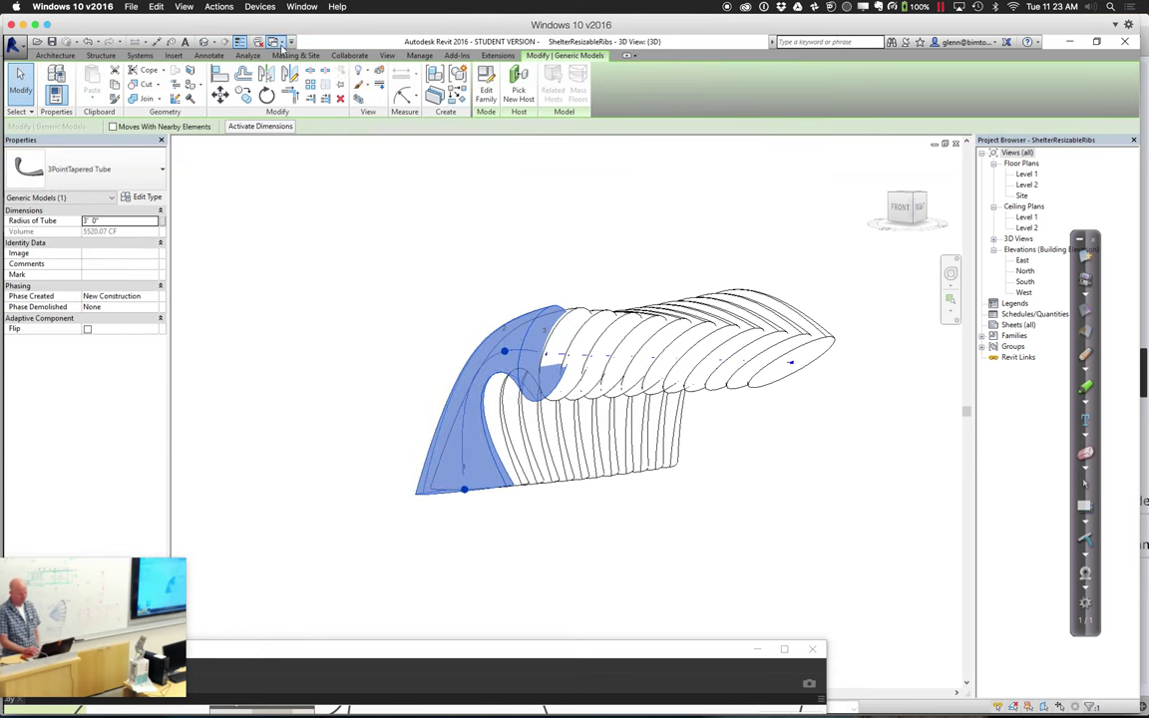
pyautogui.click(282, 45)
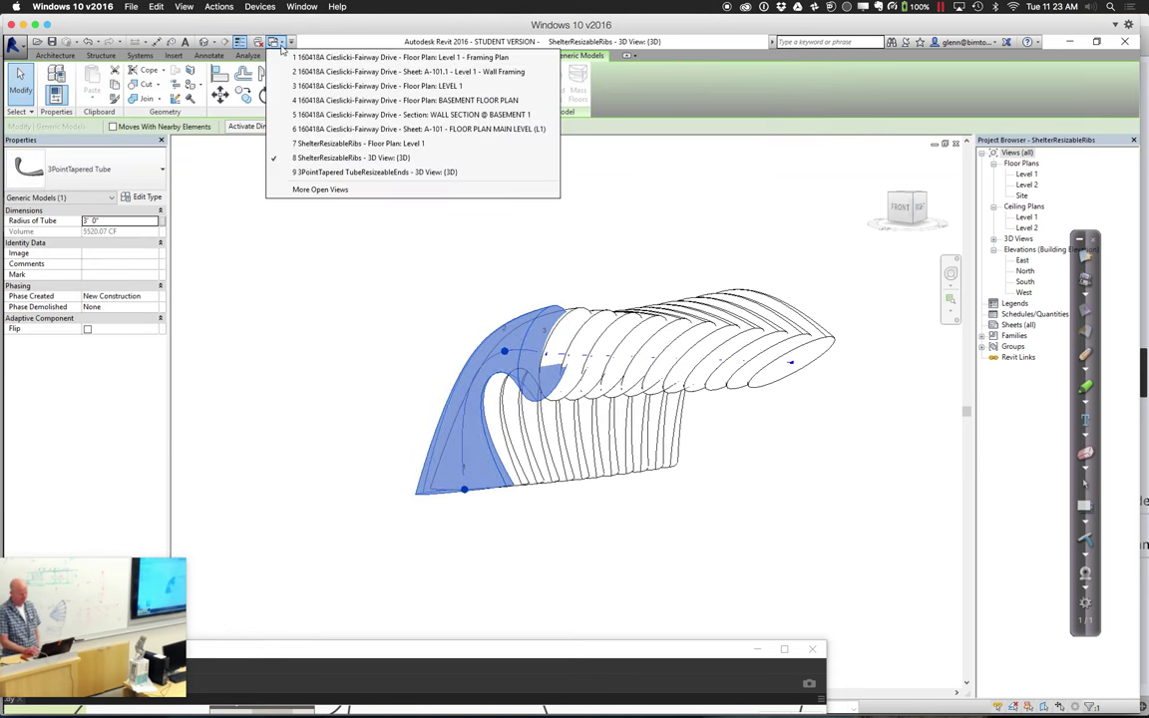
pyautogui.click(295, 173)
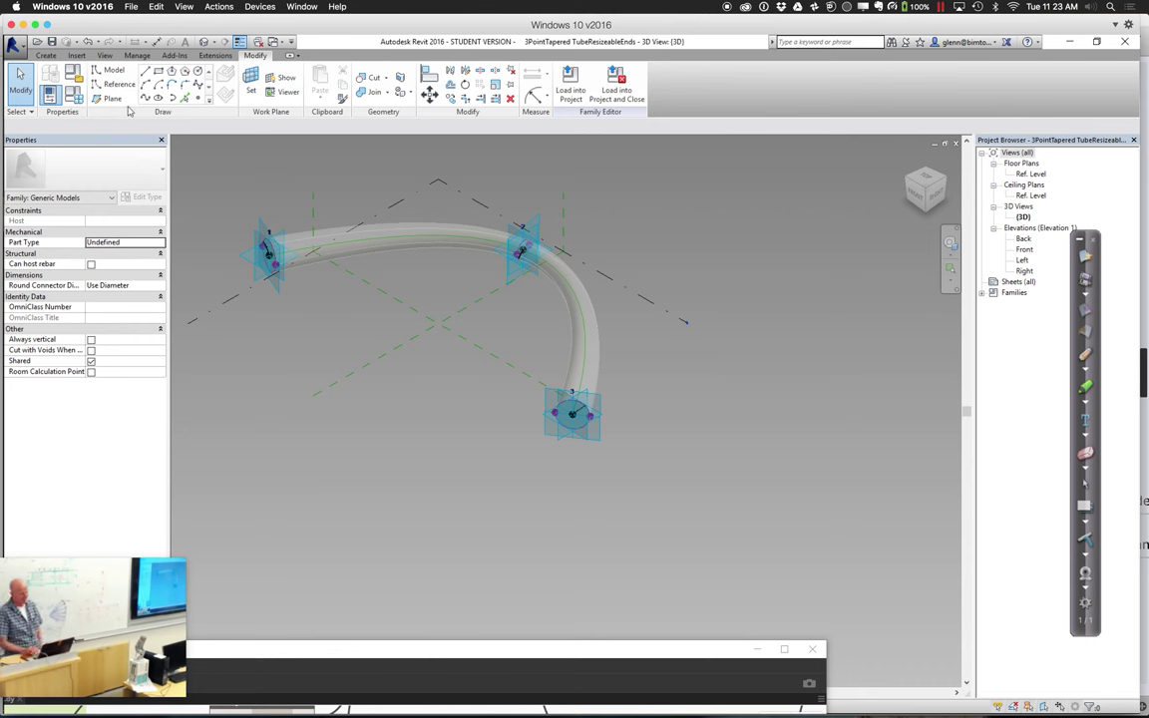
# - Set the family's default Radius of Tube to 0' 6" and apply it to the tube
pyautogui.click(79, 99)
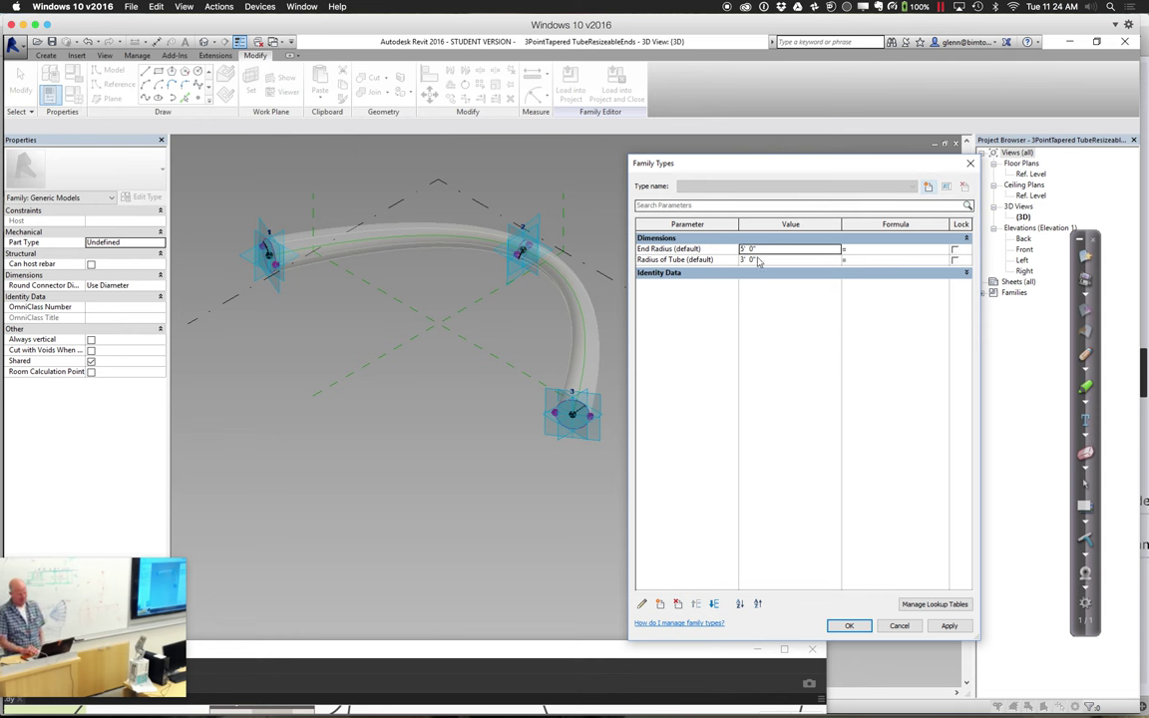
pyautogui.click(770, 261)
pyautogui.write("0' 6")
pyautogui.press('Tab')
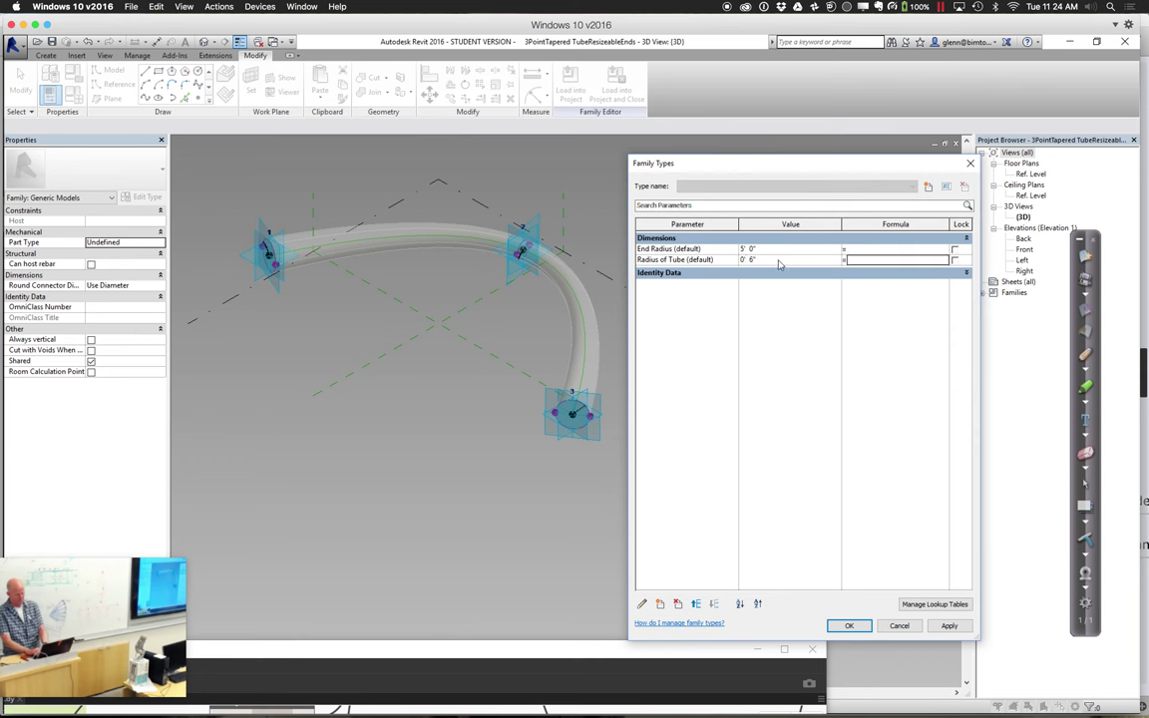
pyautogui.click(769, 249)
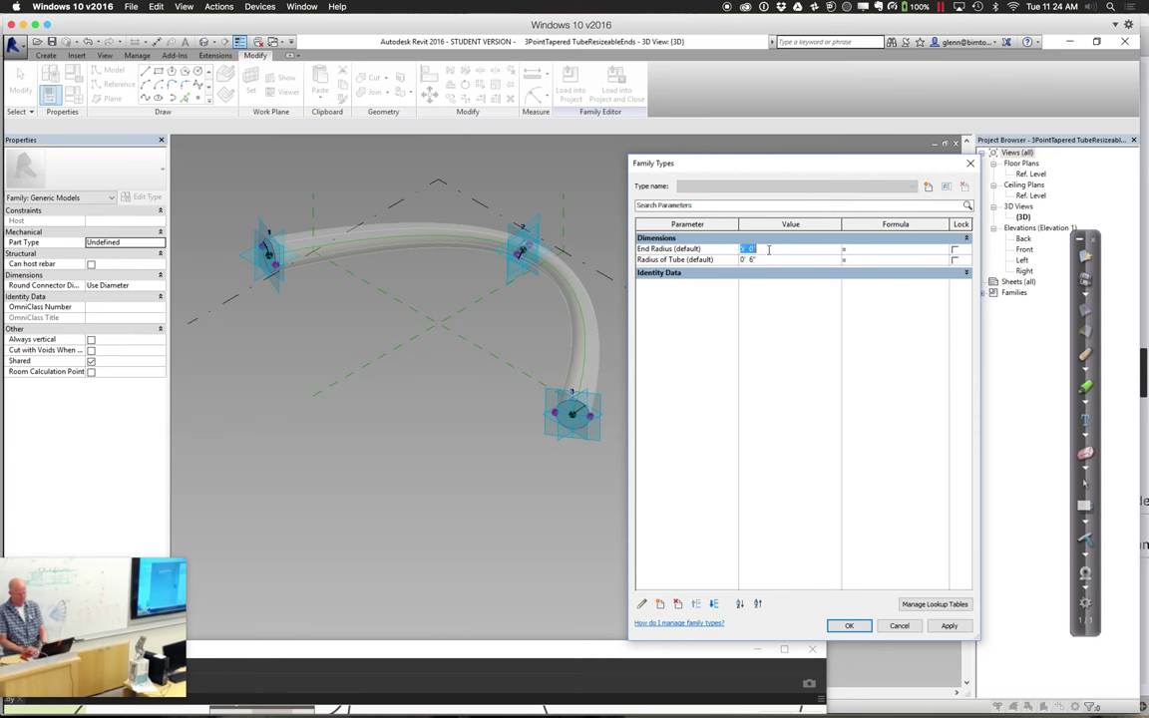
pyautogui.click(948, 626)
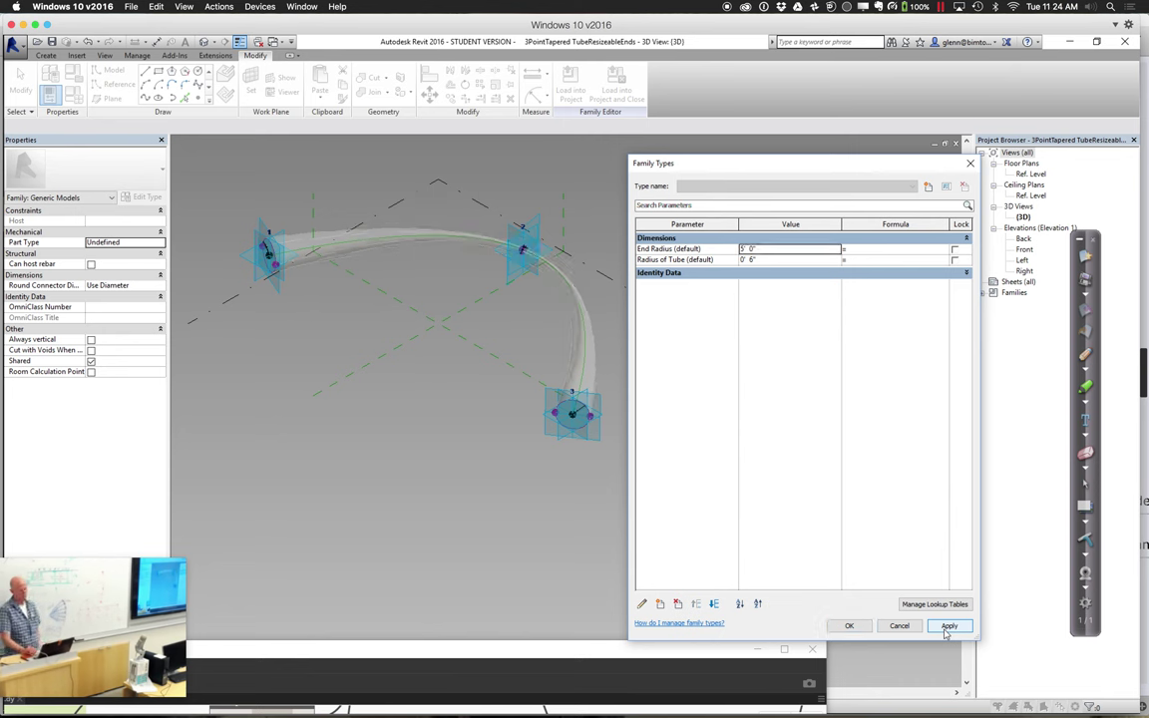
# - Set the family's default End Radius to 2' 0" and accept the family type values
pyautogui.click(786, 247)
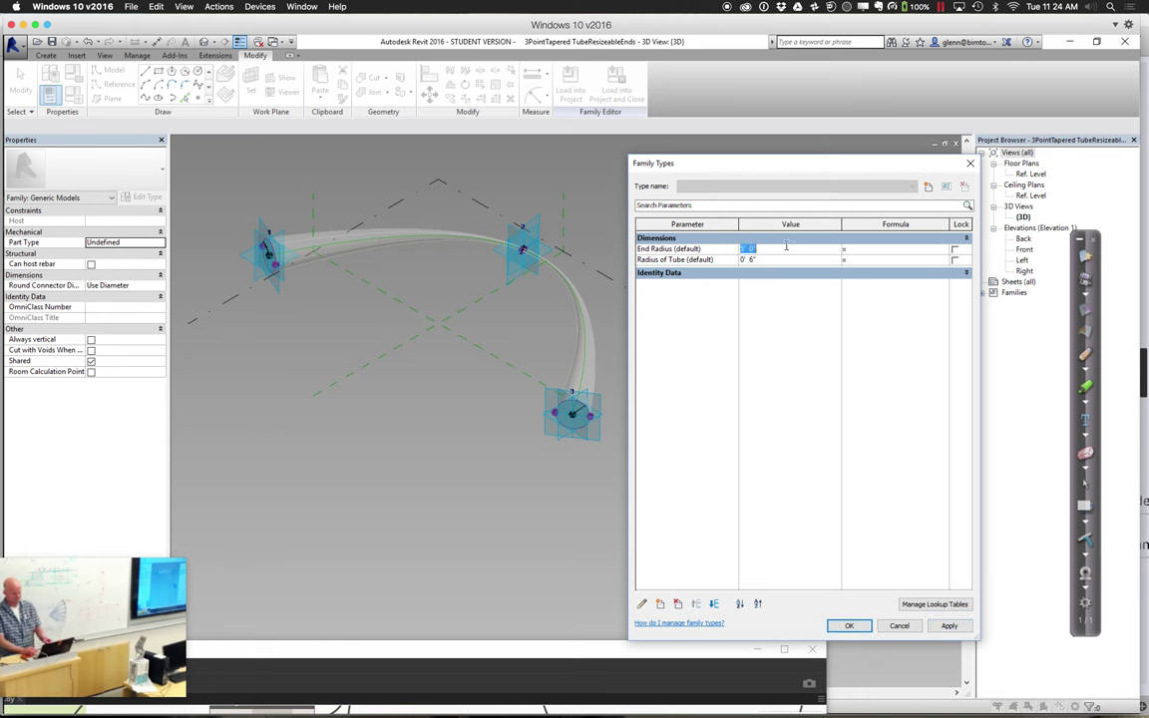
pyautogui.write('2')
pyautogui.press('Tab')
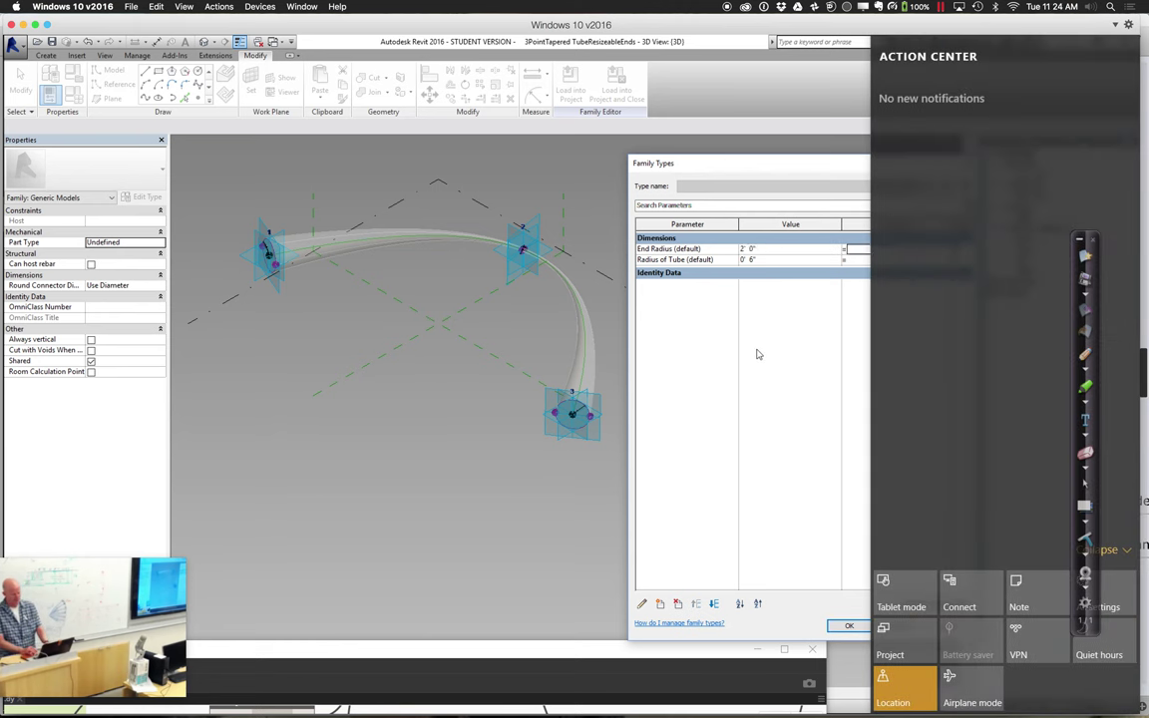
pyautogui.click(847, 626)
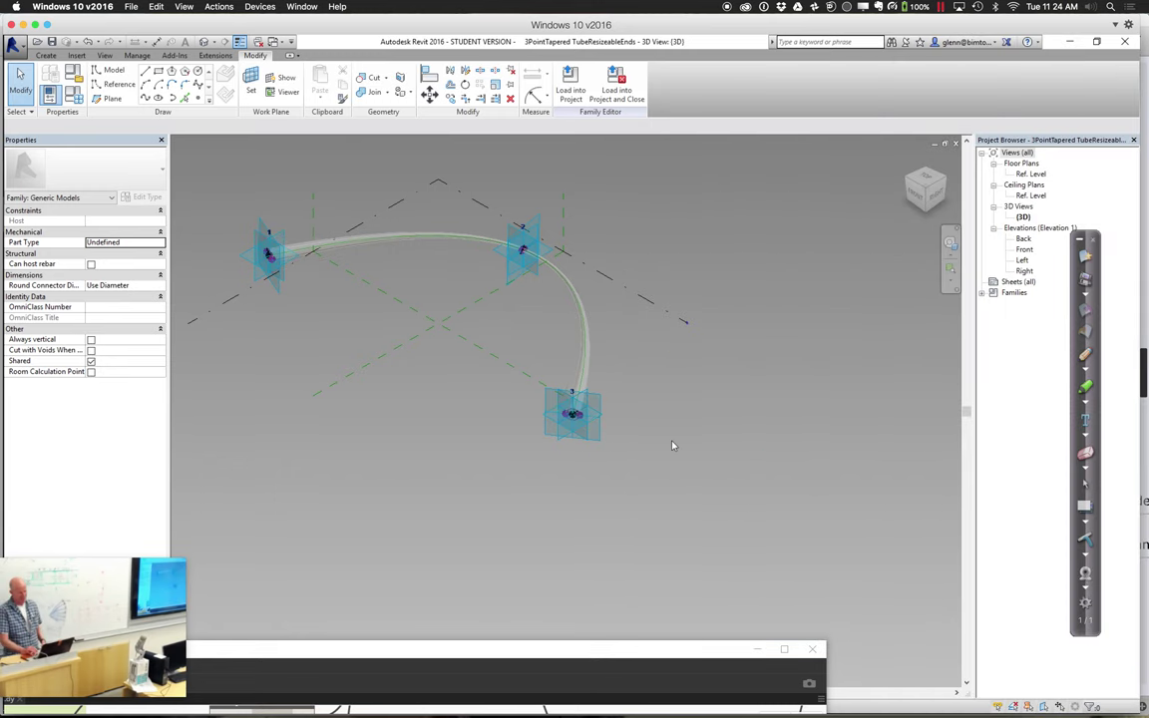
# - Load the family into ShelterResizableRibs.rvt, overwriting the existing version and its parameter values
pyautogui.click(571, 89)
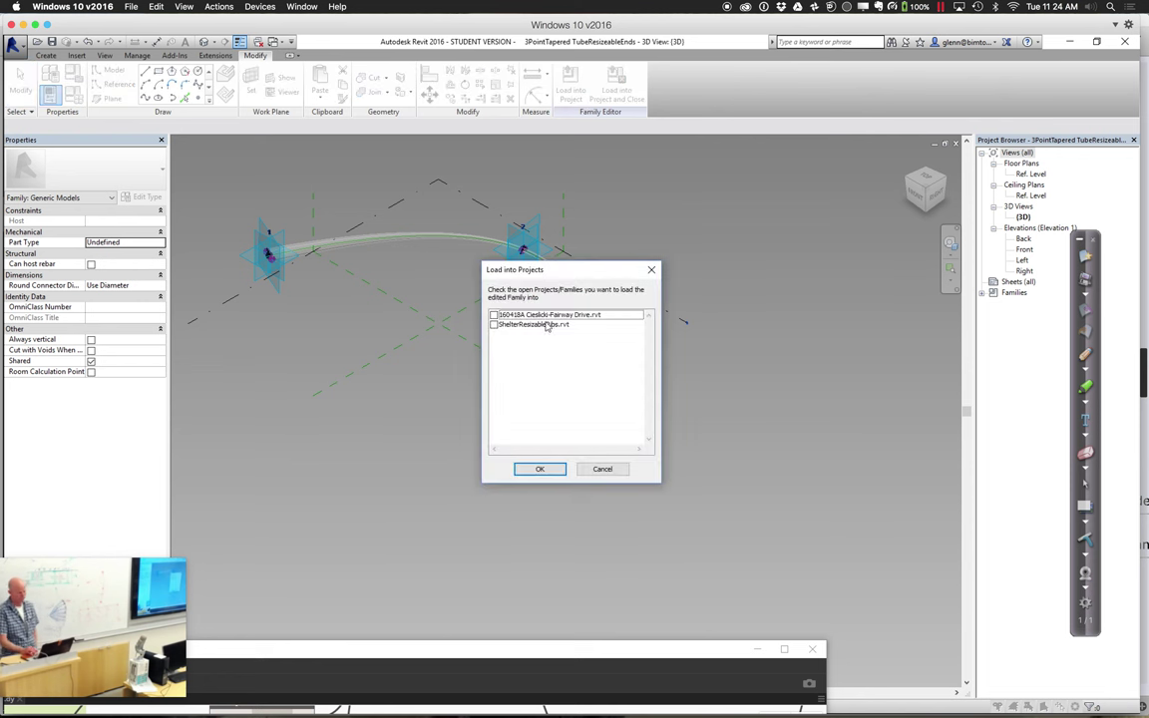
pyautogui.click(529, 327)
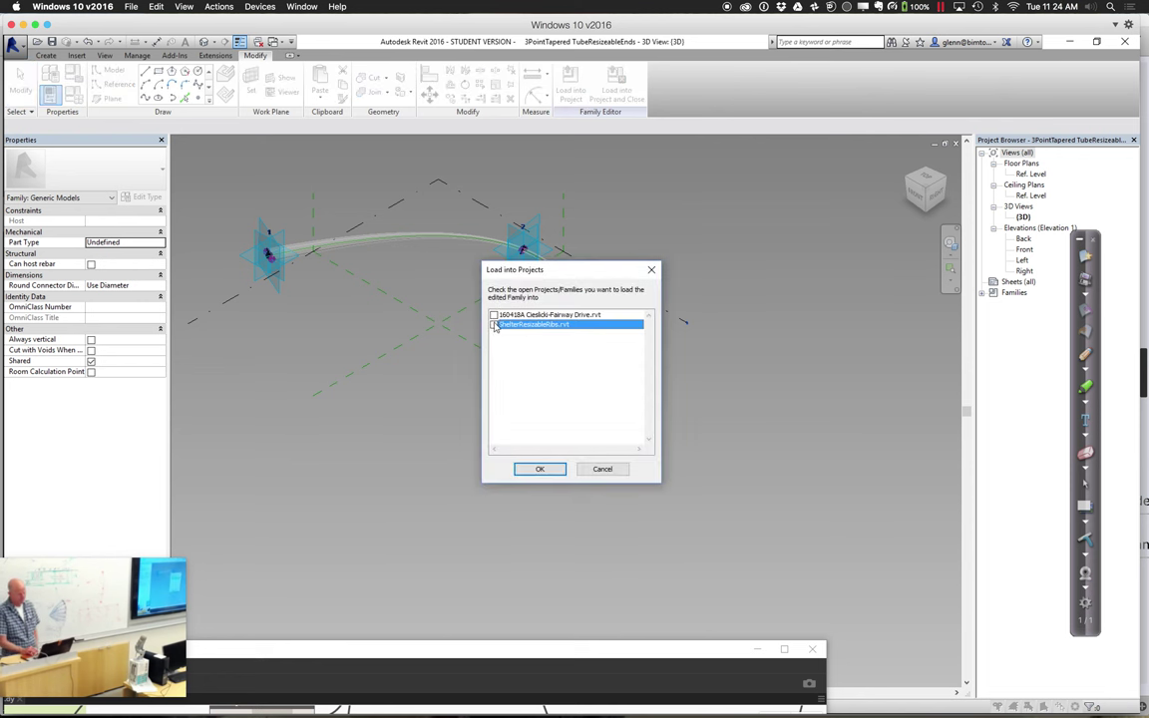
pyautogui.click(539, 469)
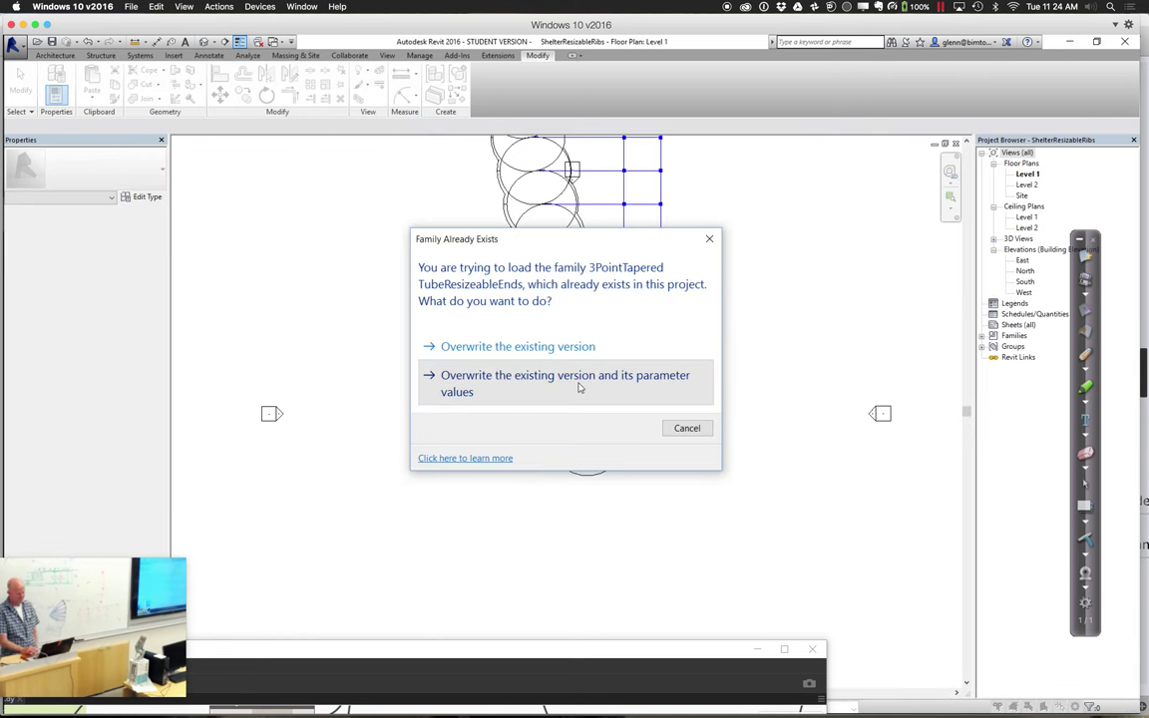
pyautogui.click(578, 385)
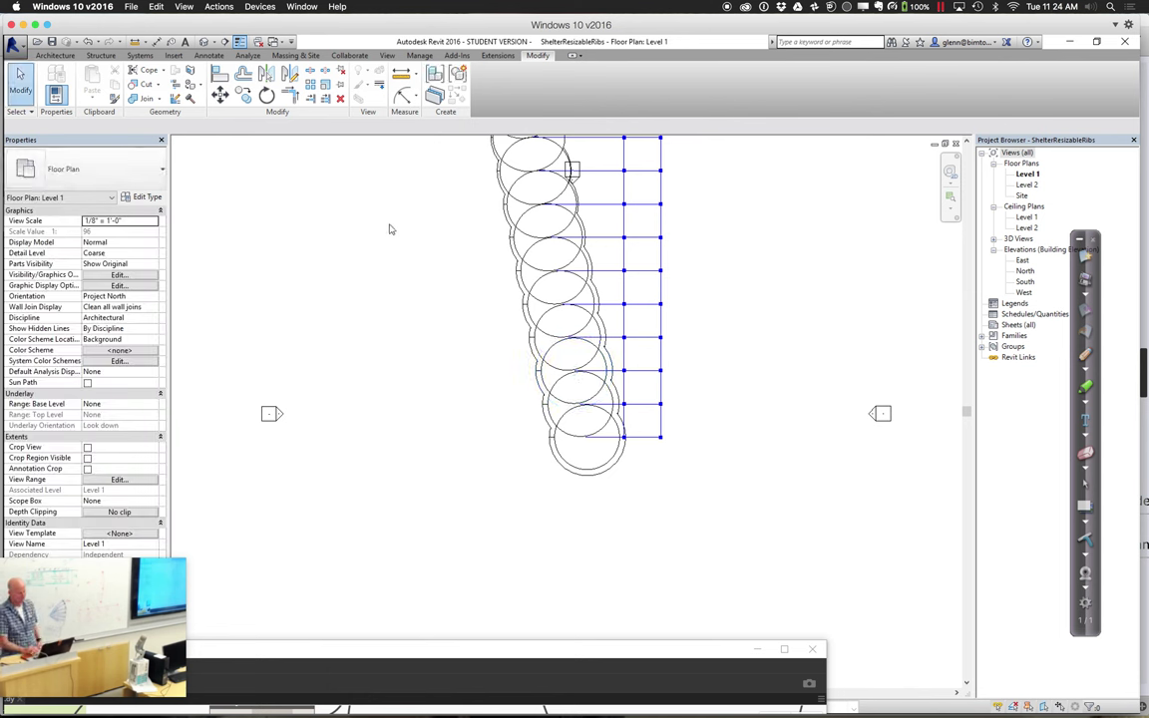
# - Try to change the front end rib to 3PointTapered TubeResizeableEnds in the 3D view, inspect the error details, and cancel
pyautogui.click(204, 44)
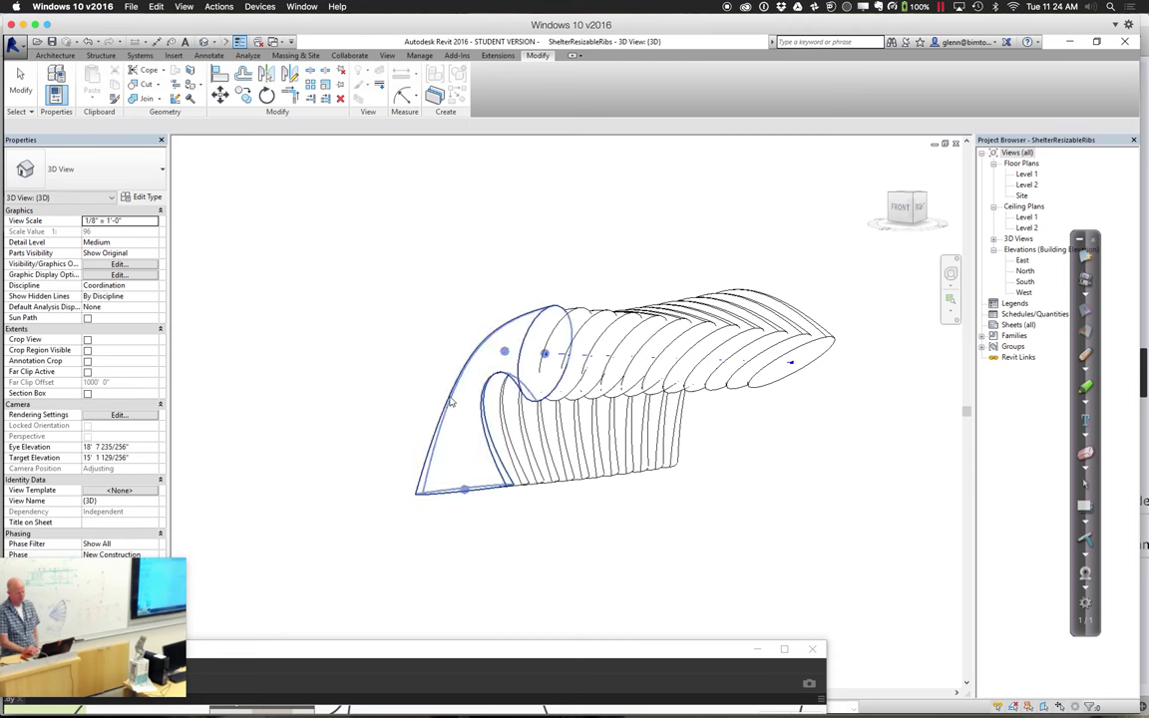
pyautogui.click(406, 361)
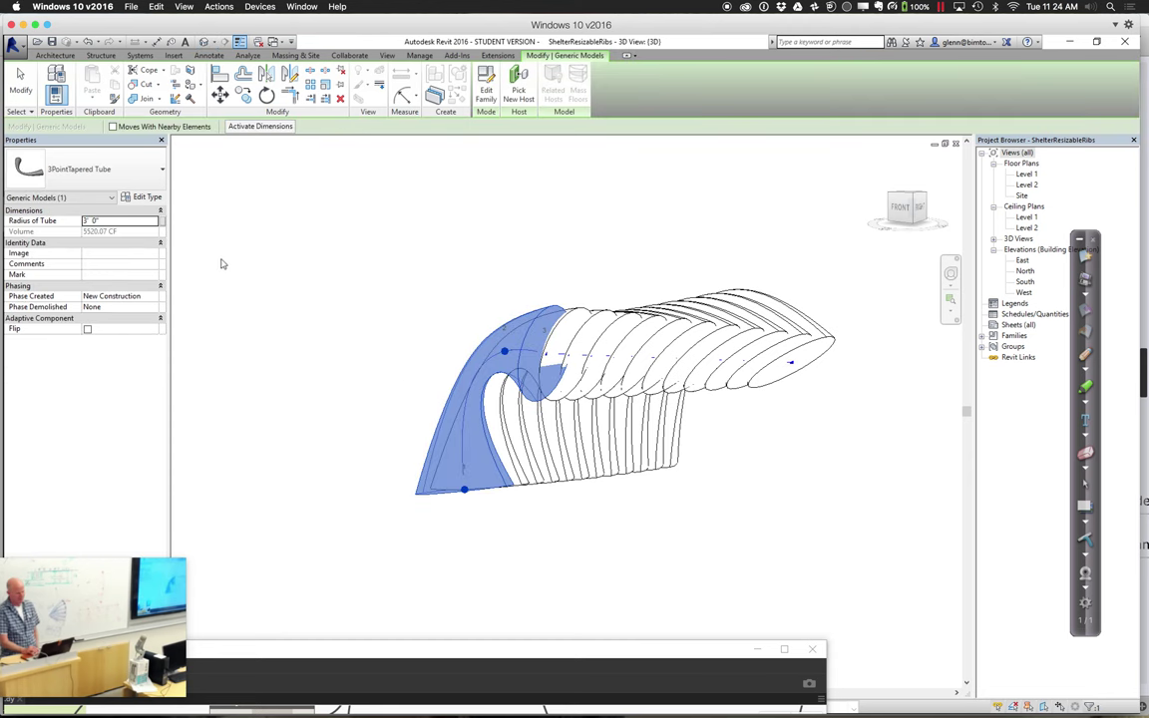
pyautogui.click(133, 173)
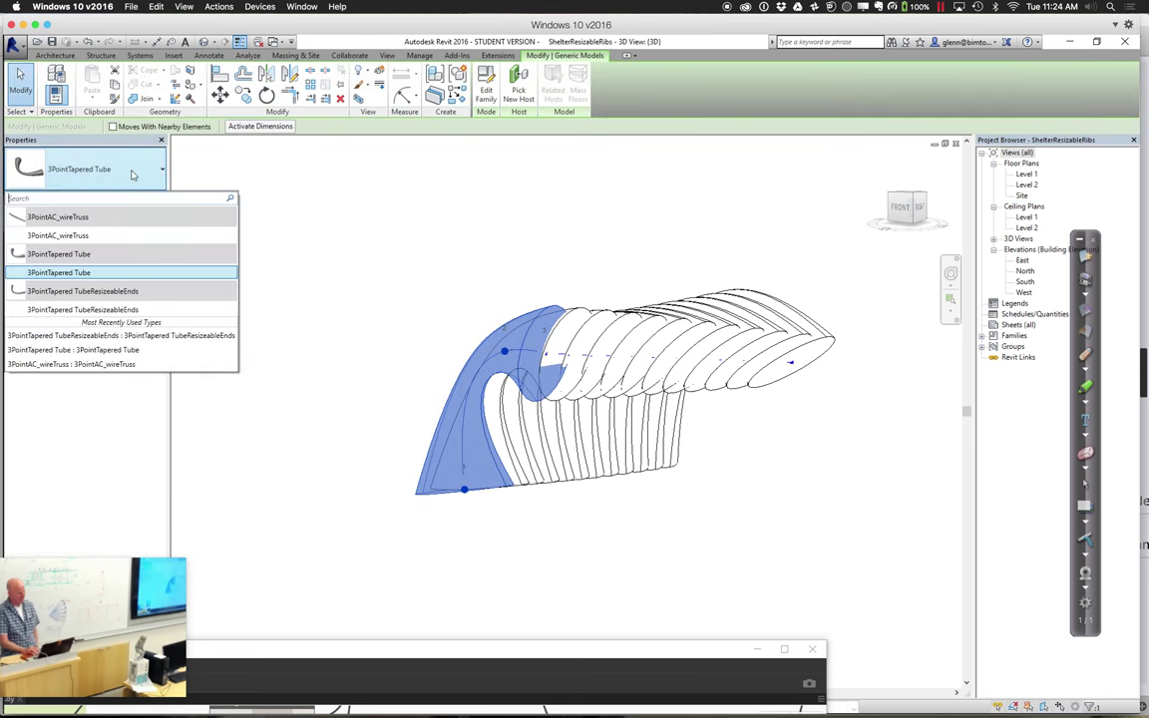
pyautogui.click(141, 310)
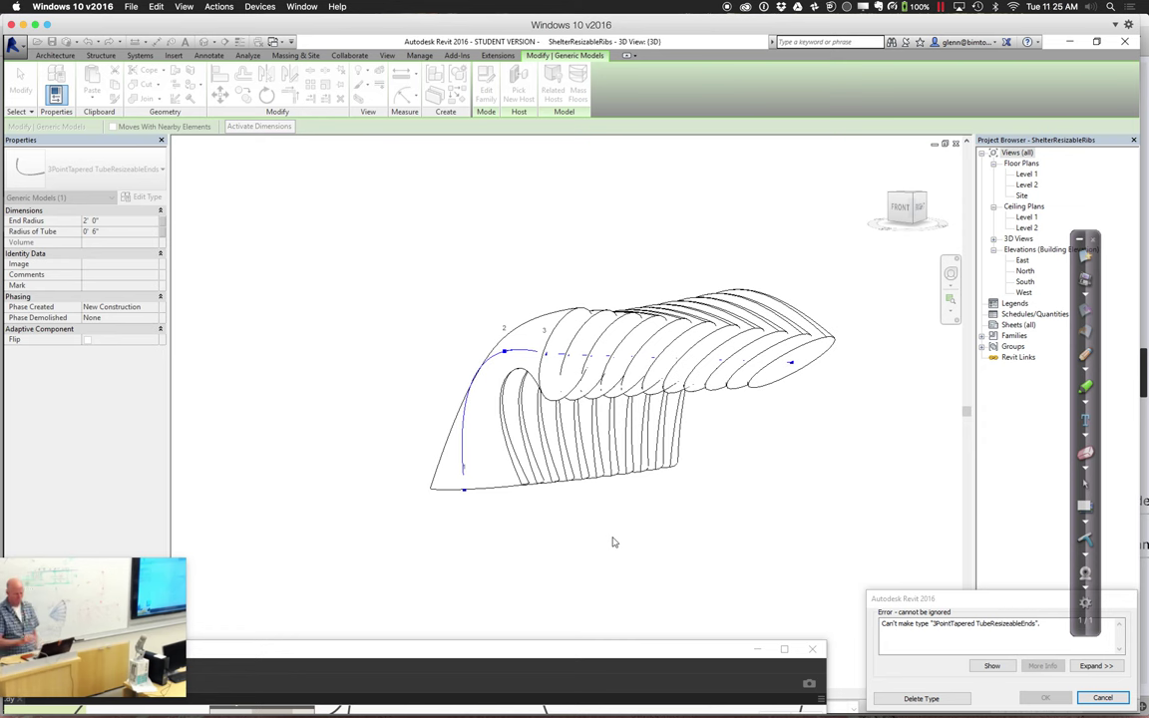
pyautogui.click(1096, 665)
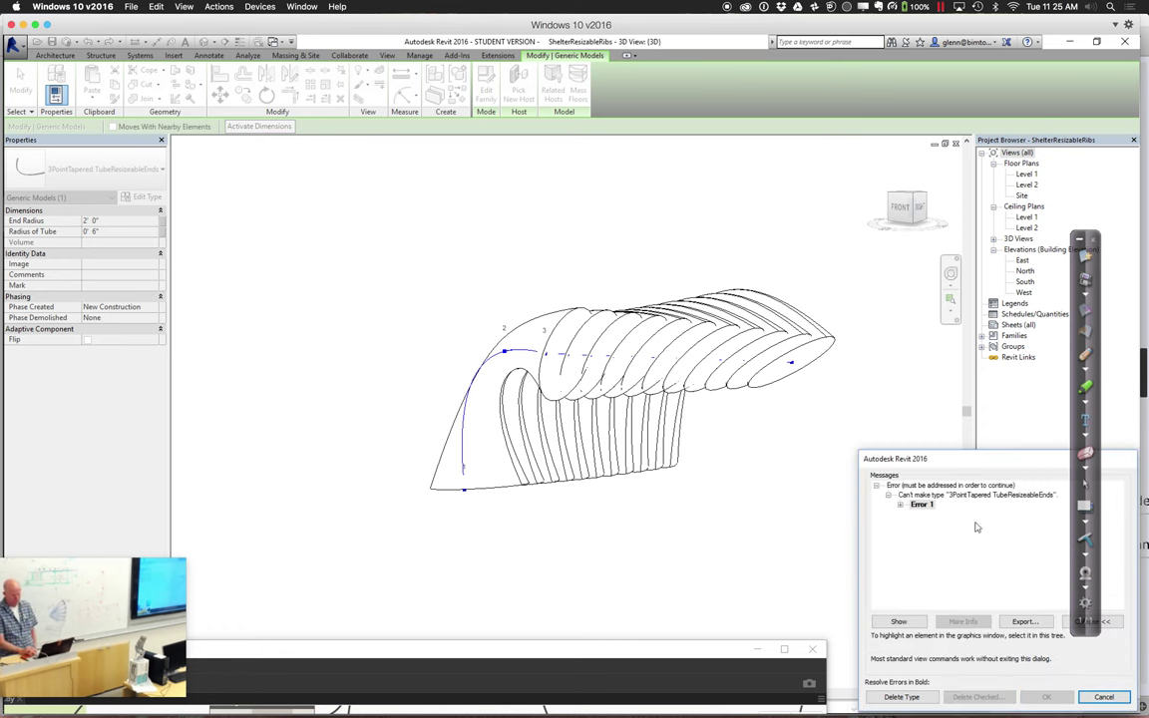
pyautogui.click(900, 505)
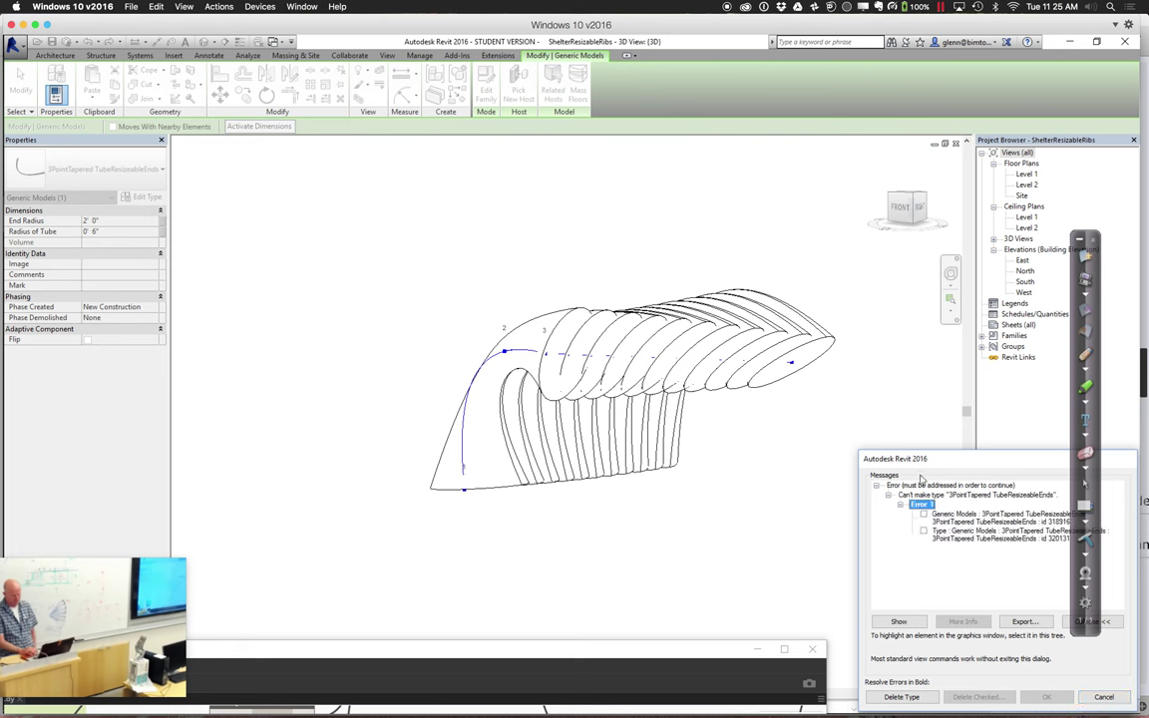
pyautogui.moveTo(927, 466); pyautogui.dragTo(694, 419)
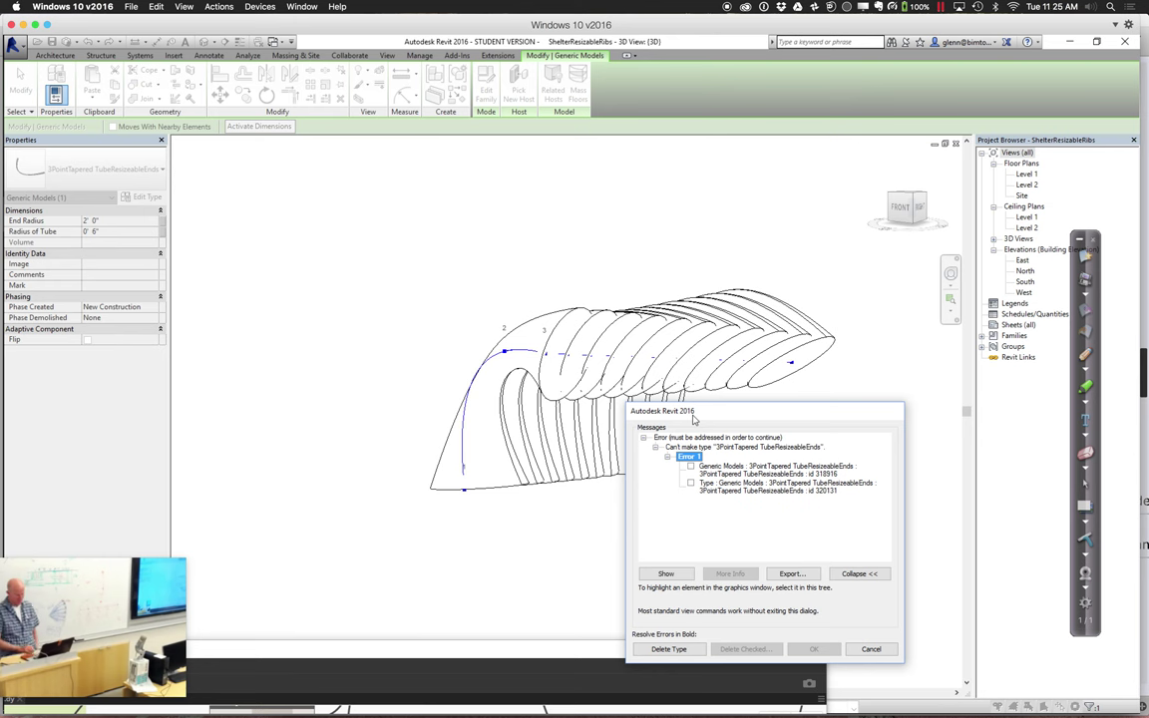
pyautogui.click(869, 650)
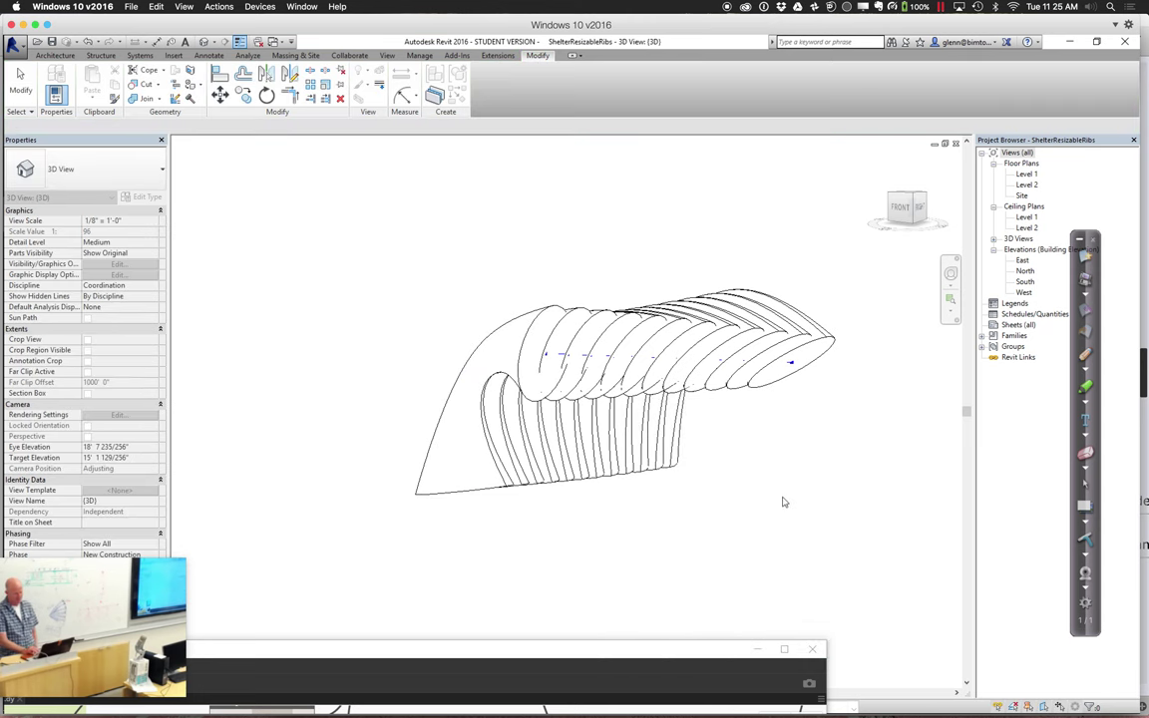
# - Try to change the rib at the far end of the shelter to 3PointTapered TubeResizeableEnds, then cancel the change
pyautogui.click(790, 361)
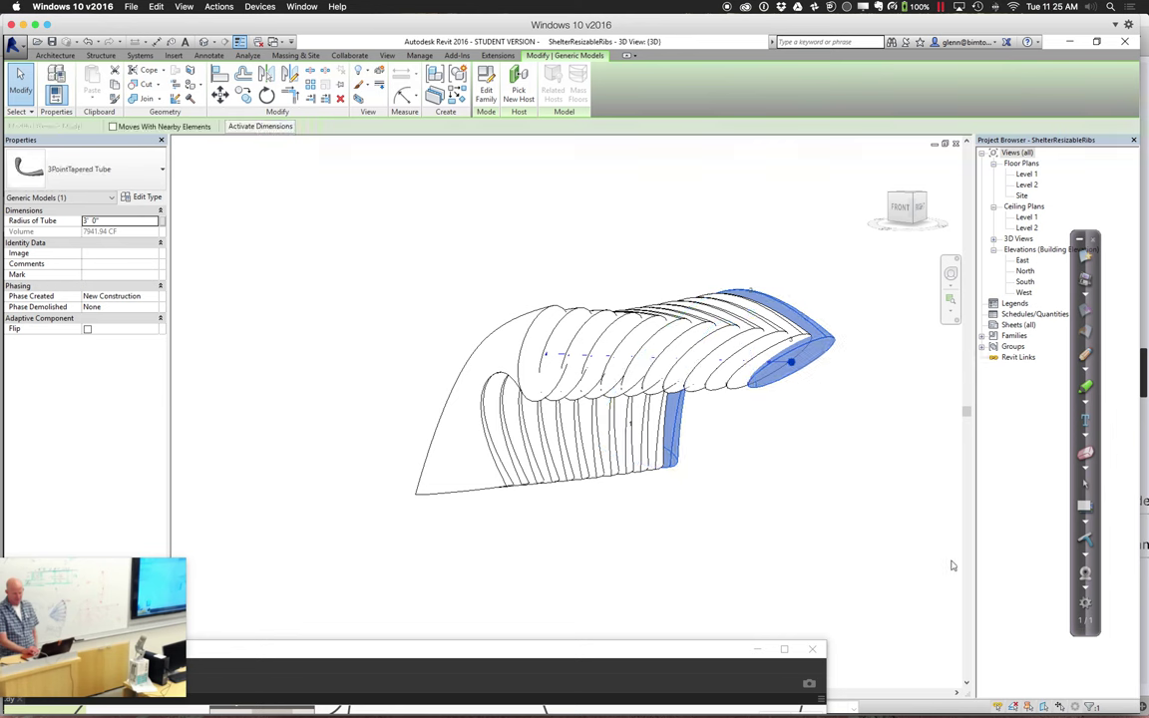
pyautogui.click(118, 170)
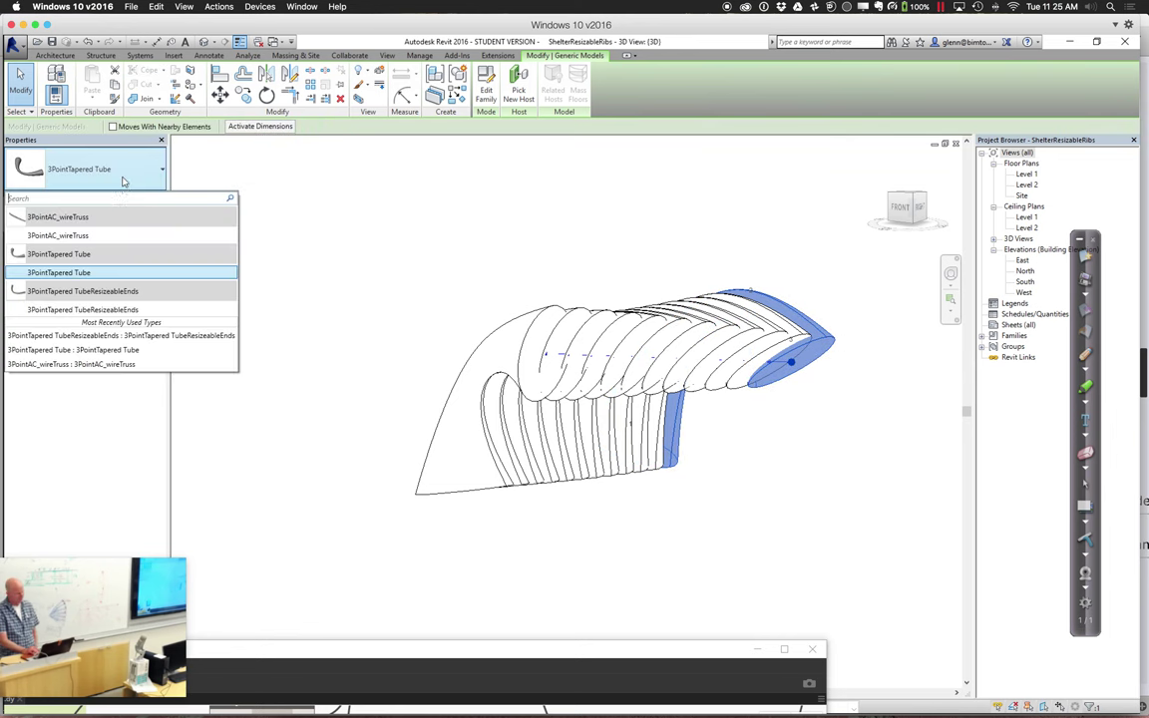
pyautogui.click(131, 310)
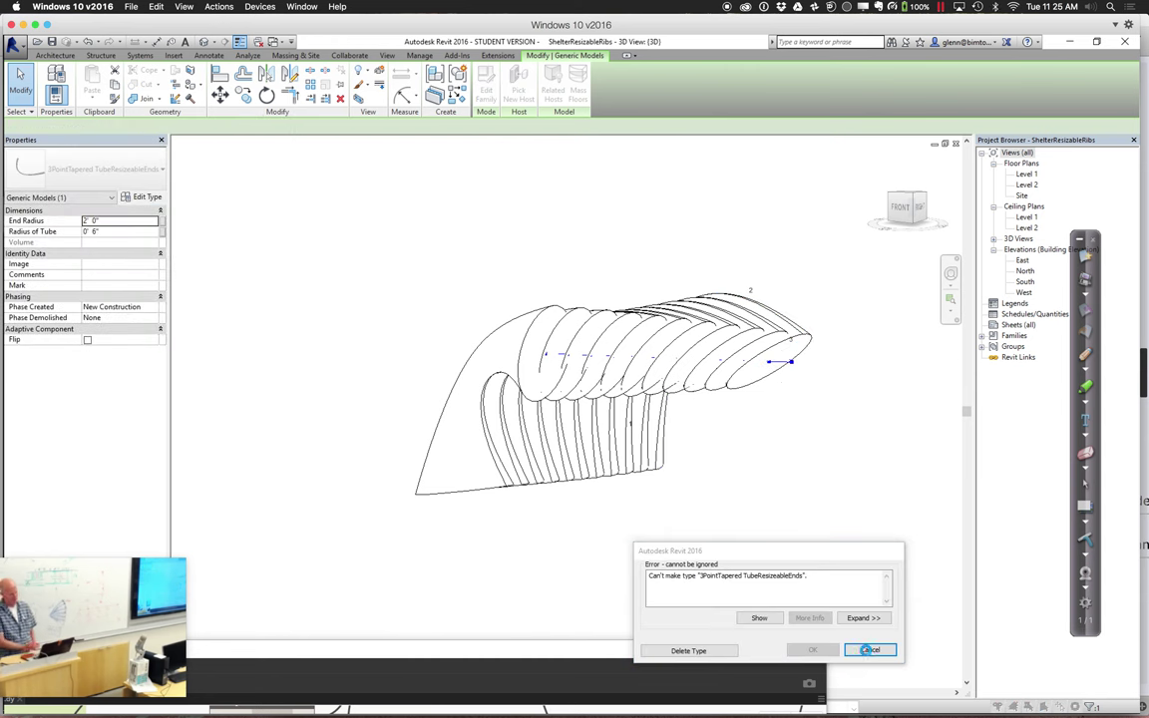
pyautogui.click(869, 651)
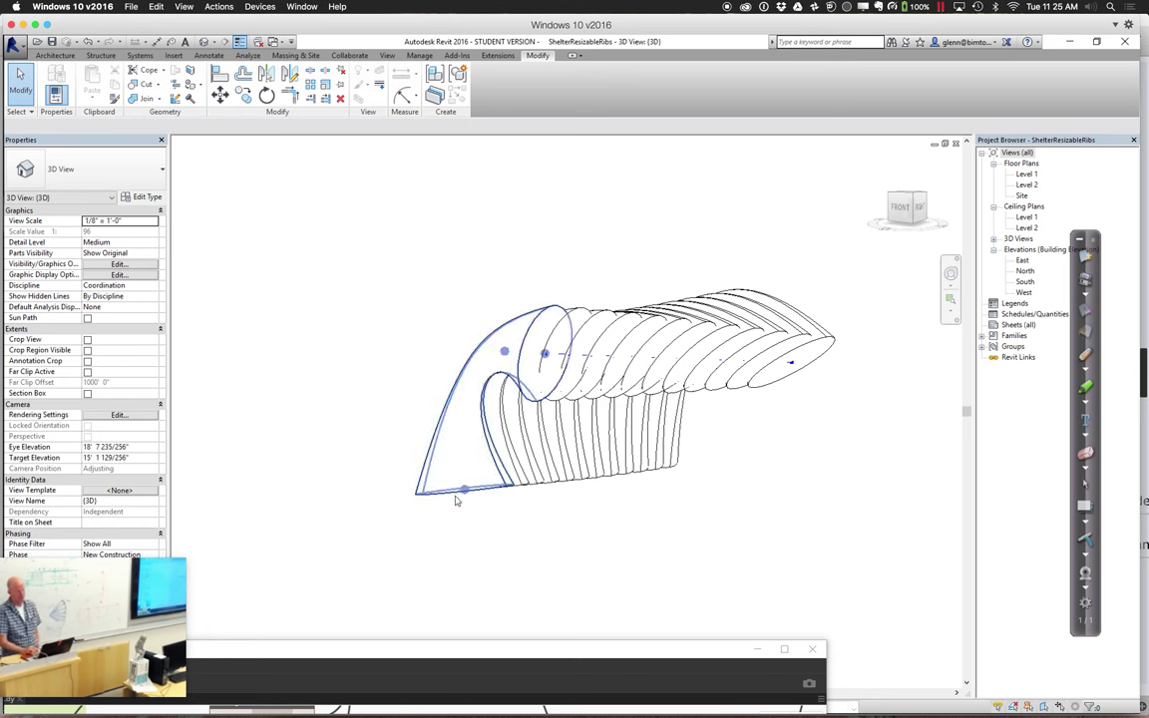
# - Select the front end rib in Revit and bring the Dynamo window up over the drawing area
pyautogui.moveTo(439, 638); pyautogui.dragTo(535, 496)
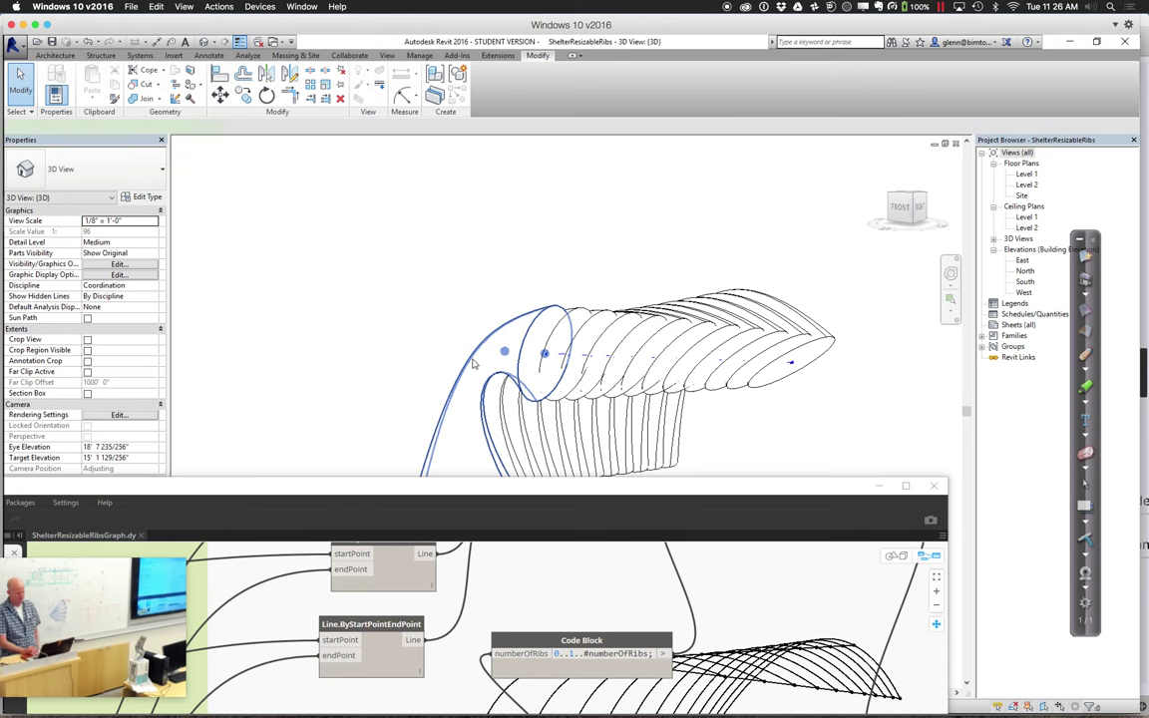
pyautogui.click(474, 364)
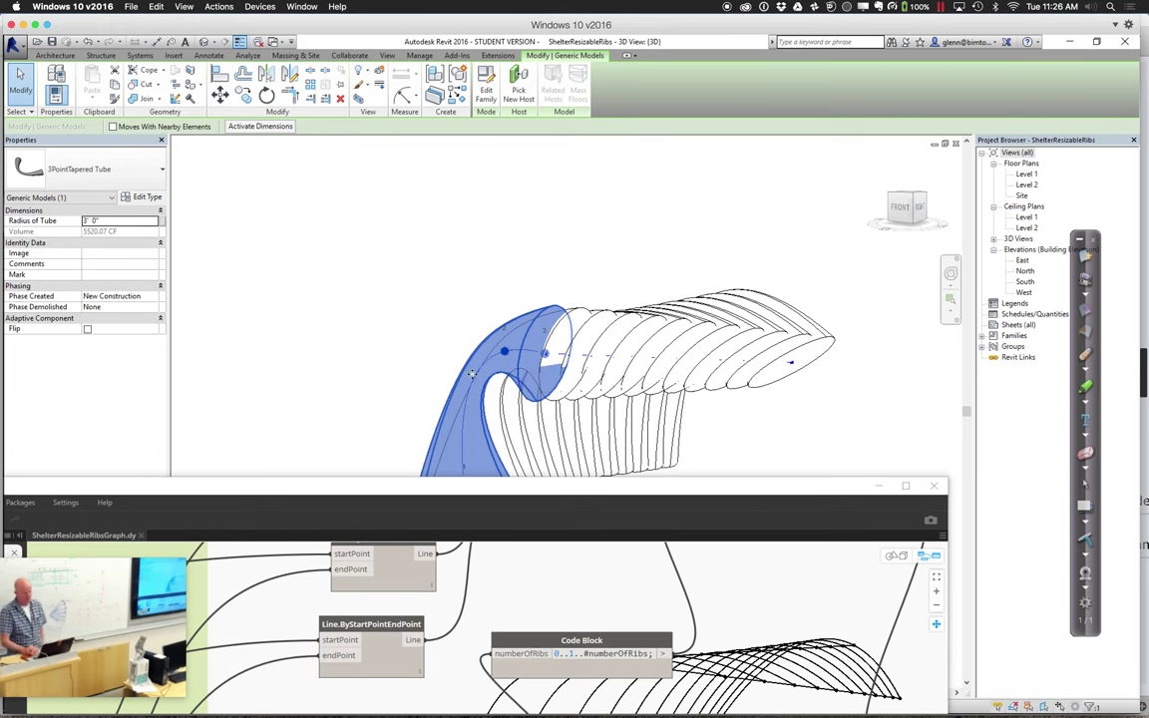
pyautogui.moveTo(414, 477); pyautogui.dragTo(475, 192)
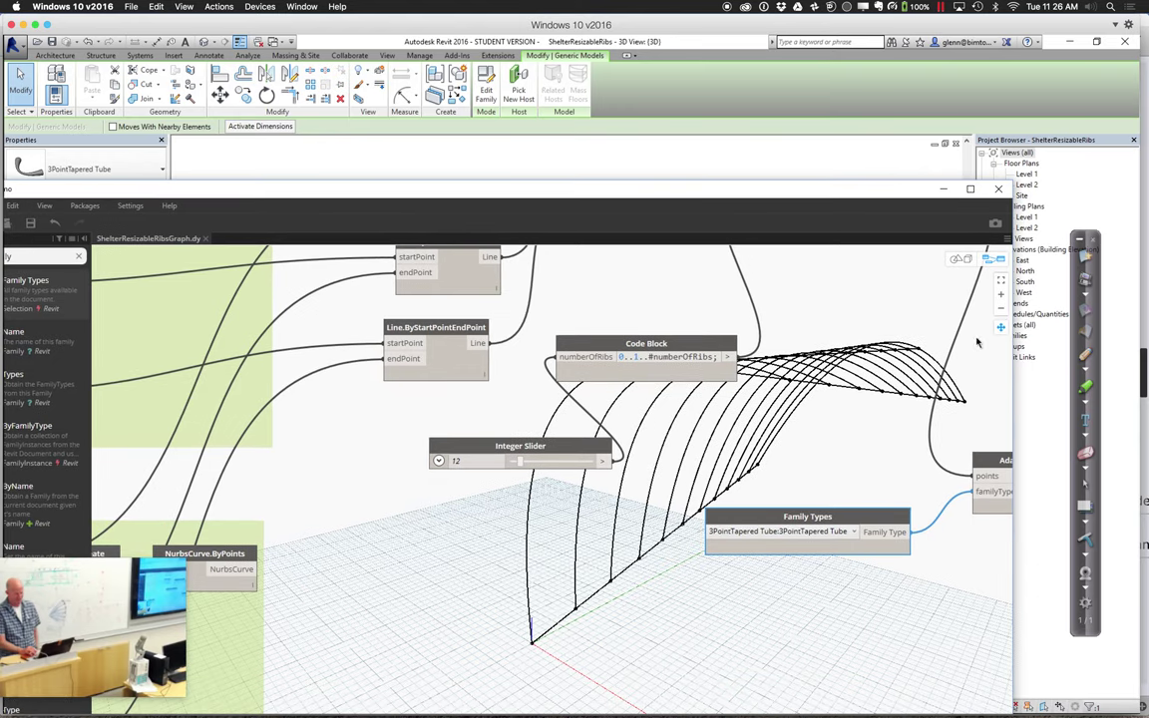
# - Examine the point coordinates, sliders and line nodes that define the shelter's curves in the Dynamo graph
pyautogui.click(485, 462)
pyautogui.click(372, 483)
pyautogui.moveTo(373, 483); pyautogui.dragTo(775, 390, button='middle')
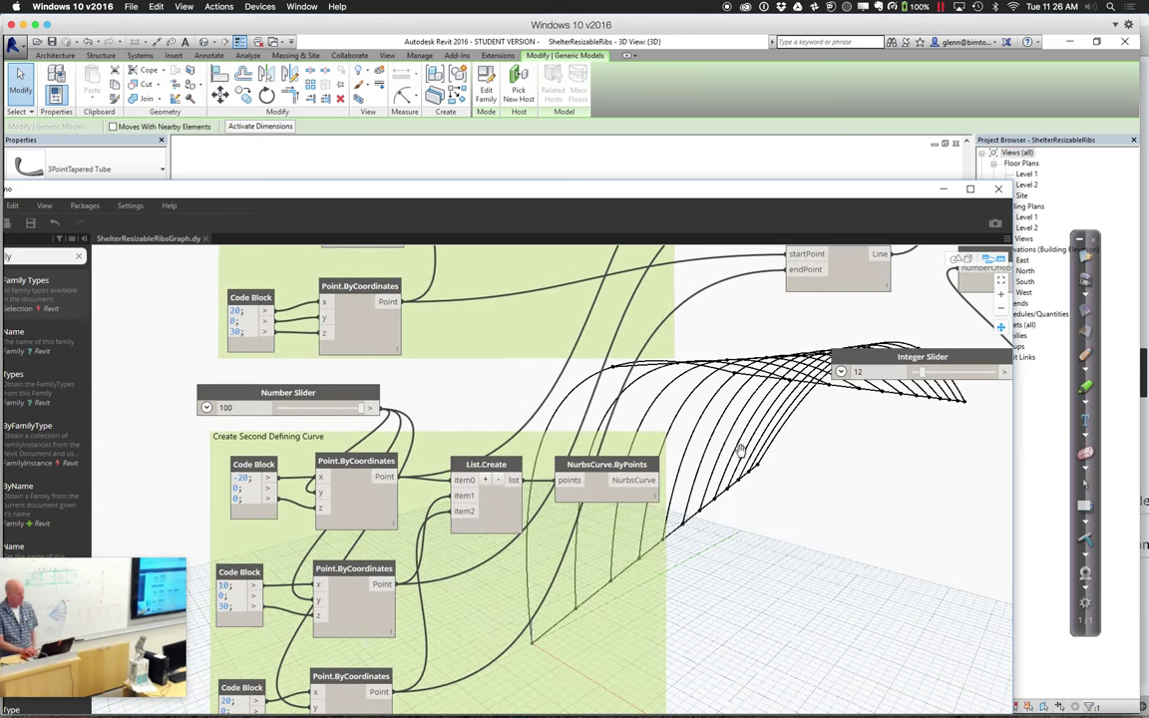
pyautogui.moveTo(731, 519); pyautogui.dragTo(752, 452, button='middle')
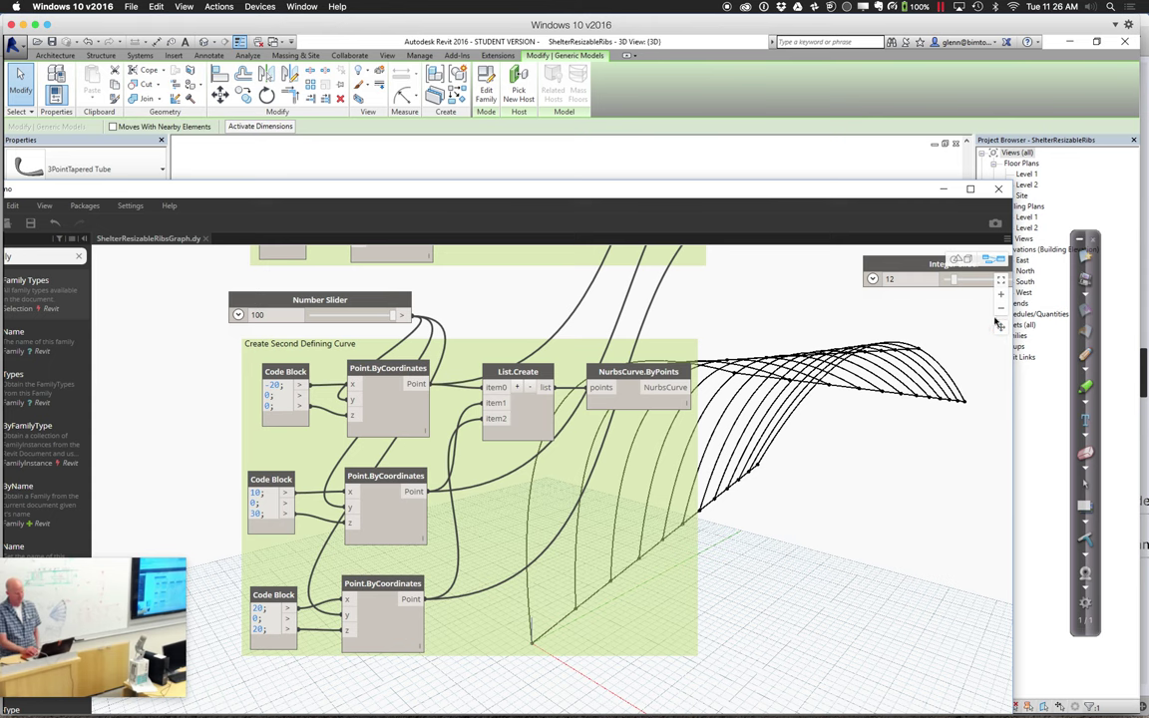
pyautogui.moveTo(685, 343); pyautogui.dragTo(667, 514)
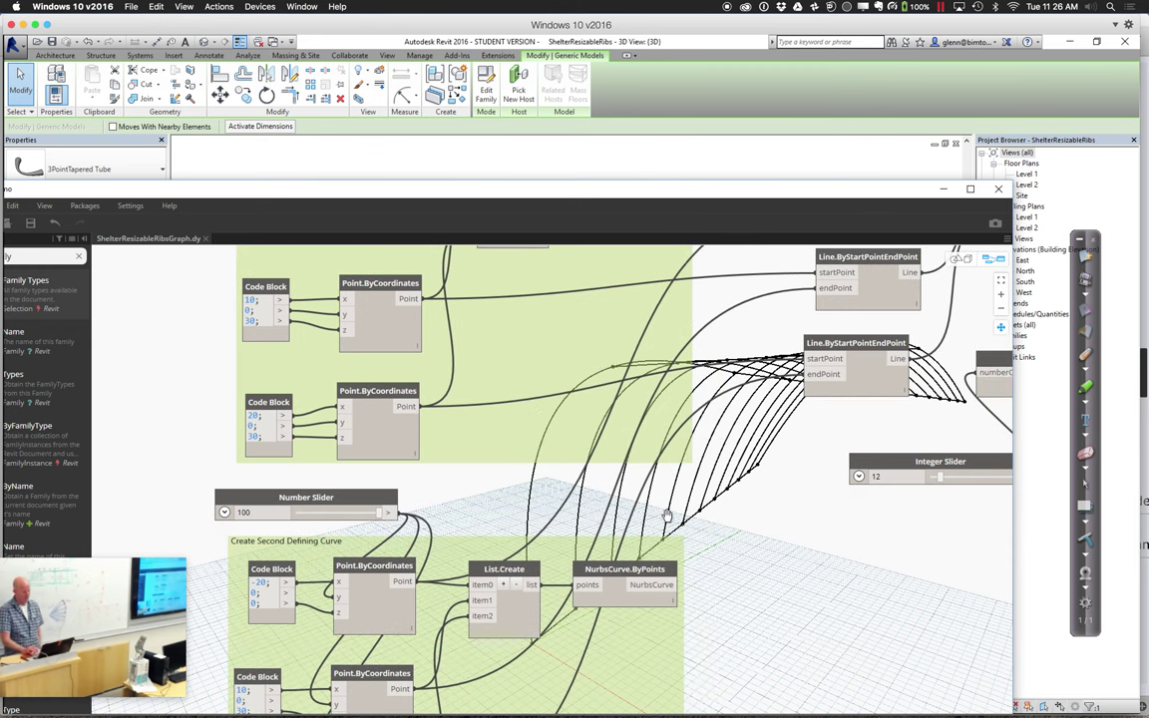